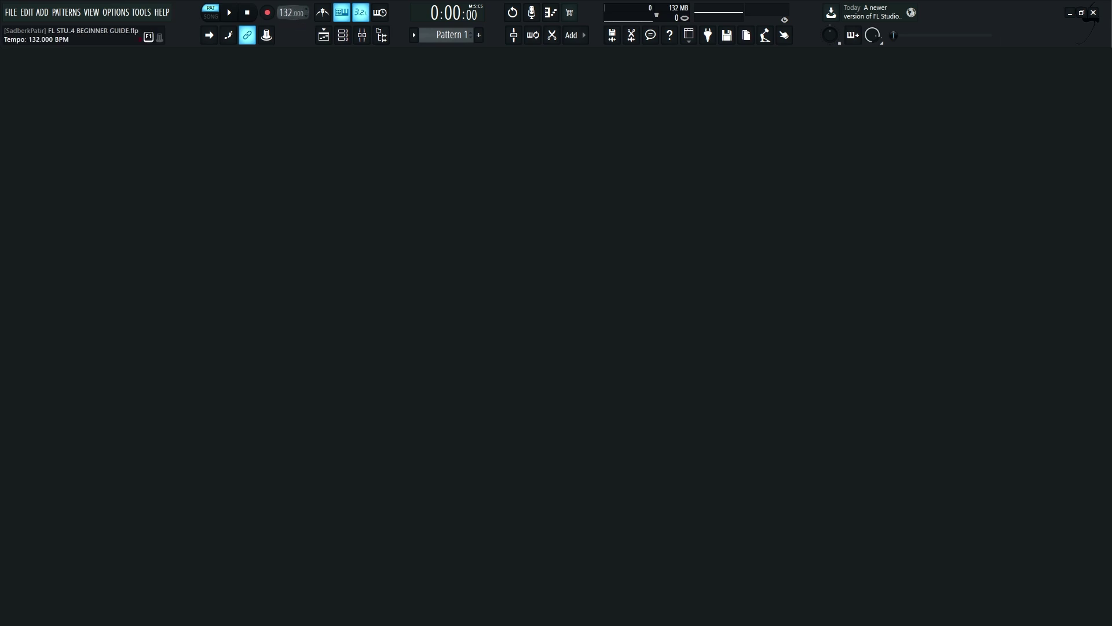
# Scroll the toolbar tempo display up from 132 to 140 BPM
pyautogui.scroll(5, 289, 12)
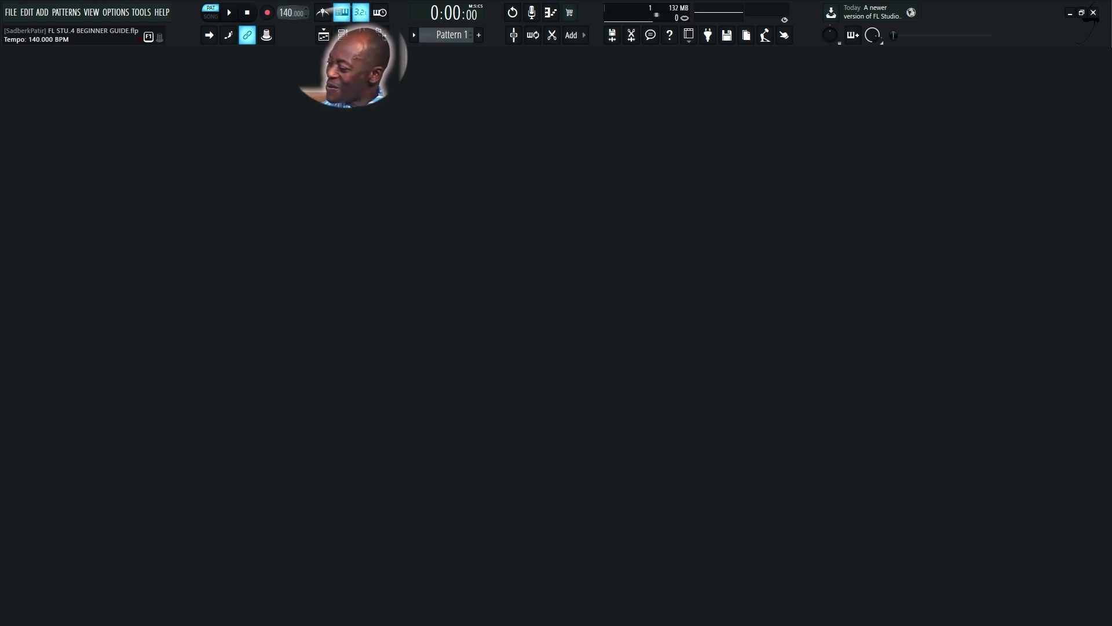
# Test playback with the metronome on, then switch the metronome off again
pyautogui.click(325, 18)
pyautogui.press('space')
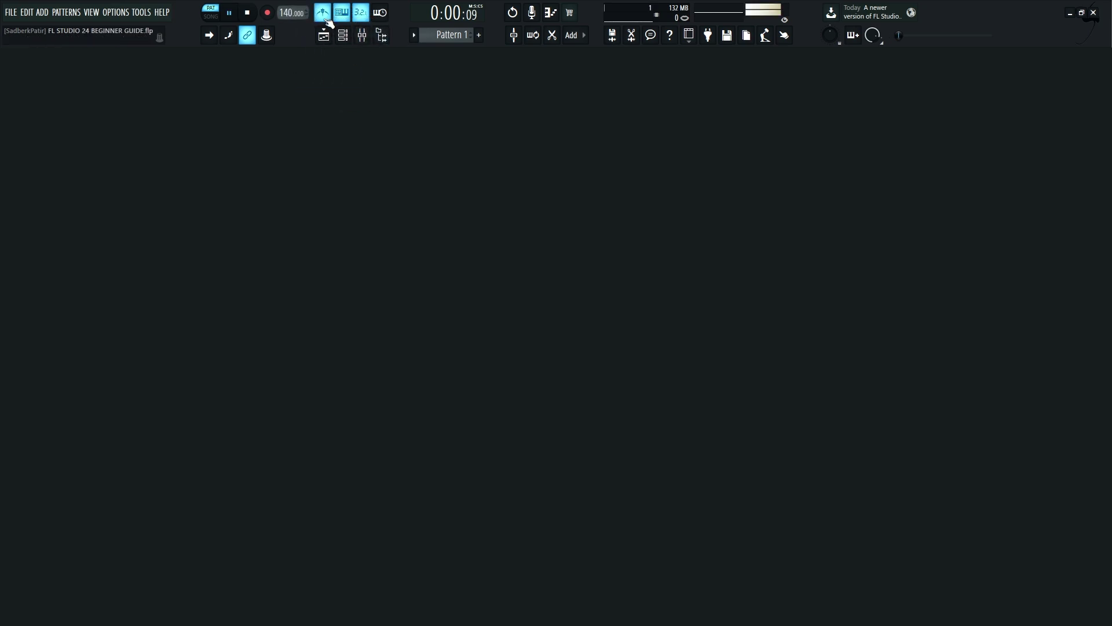
pyautogui.press('space')
pyautogui.click(324, 14)
# In the Playlist, place trial Pattern 1 clips at bars 1, 5 and 9, then delete them
pyautogui.click(324, 35)
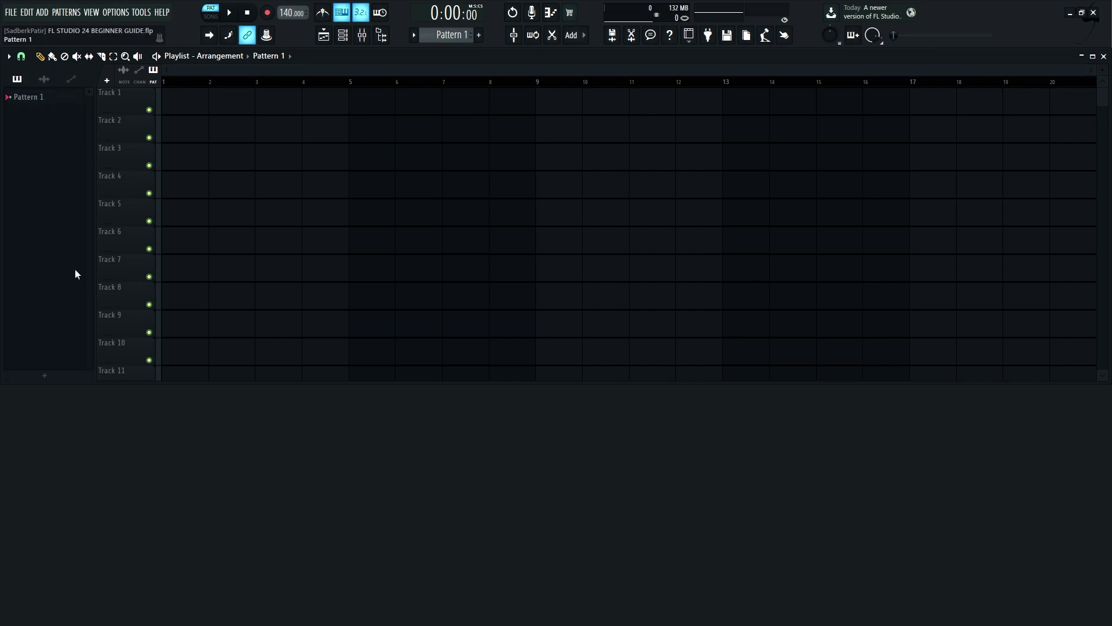
pyautogui.click(45, 80)
pyautogui.click(183, 108)
pyautogui.click(356, 101)
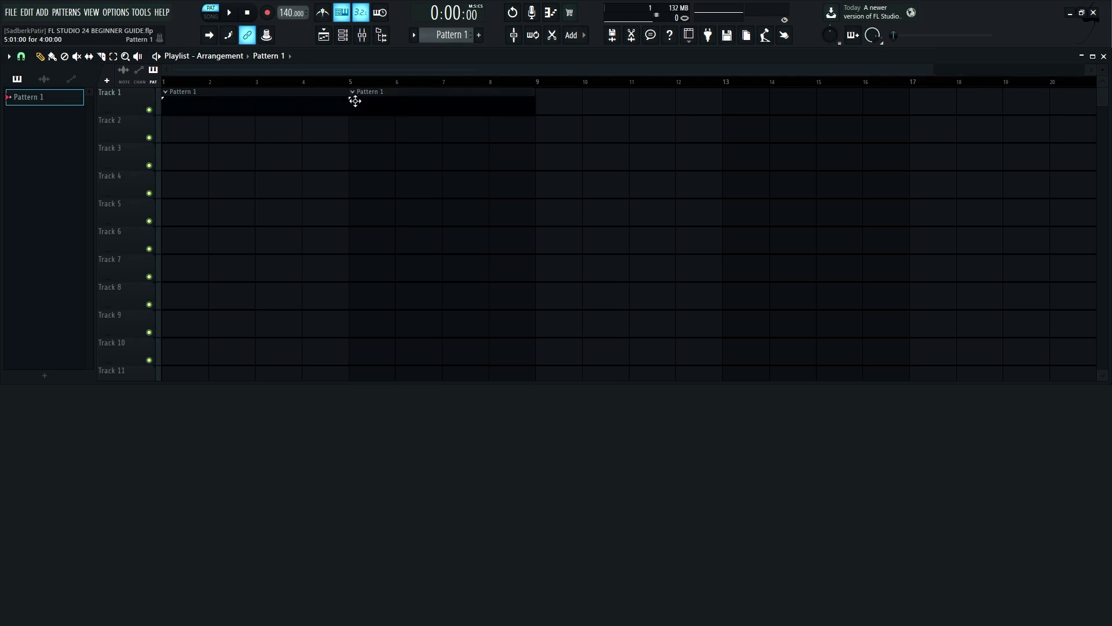
pyautogui.click(542, 105)
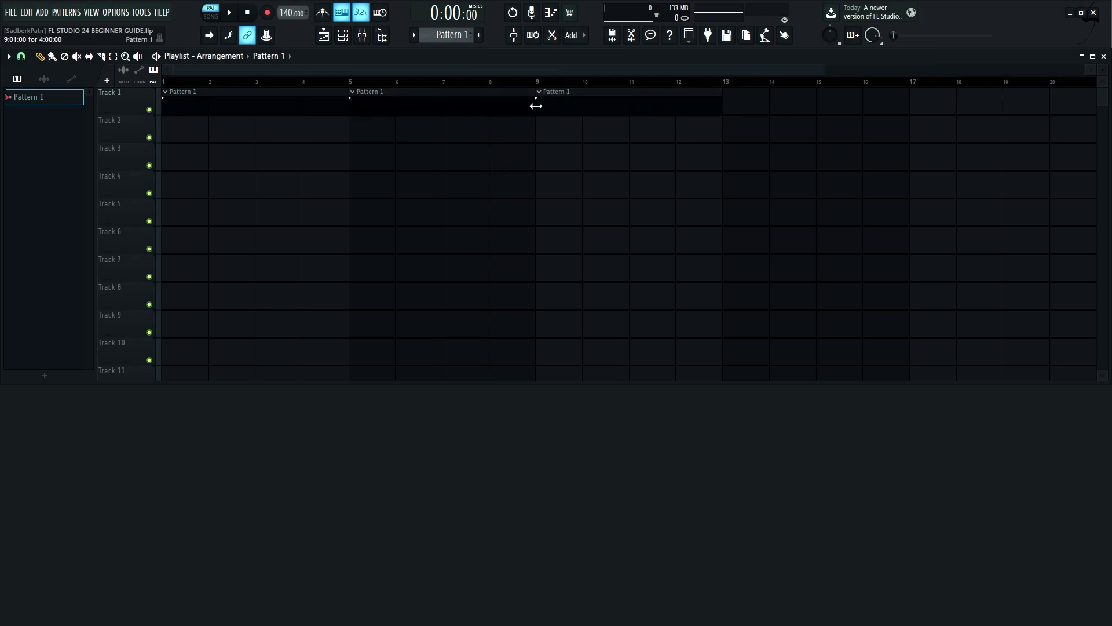
pyautogui.rightClick(606, 107)
pyautogui.rightClick(510, 105)
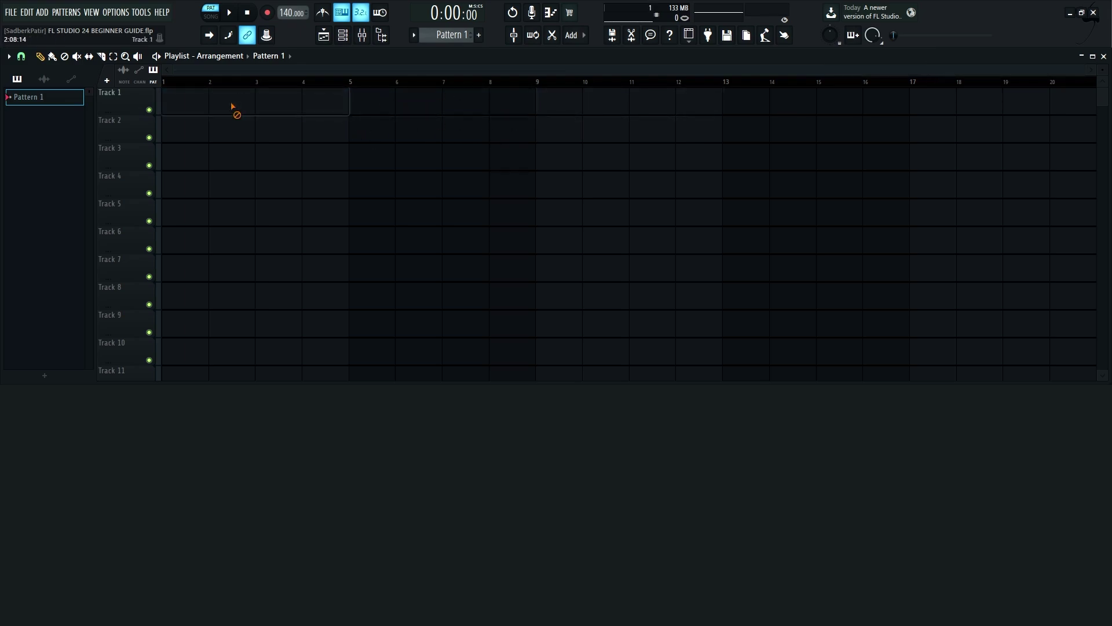
pyautogui.rightClick(236, 107)
# Set Snap to Beat, place a trial Pattern 1 clip on Track 1, then remove it
pyautogui.click(21, 56)
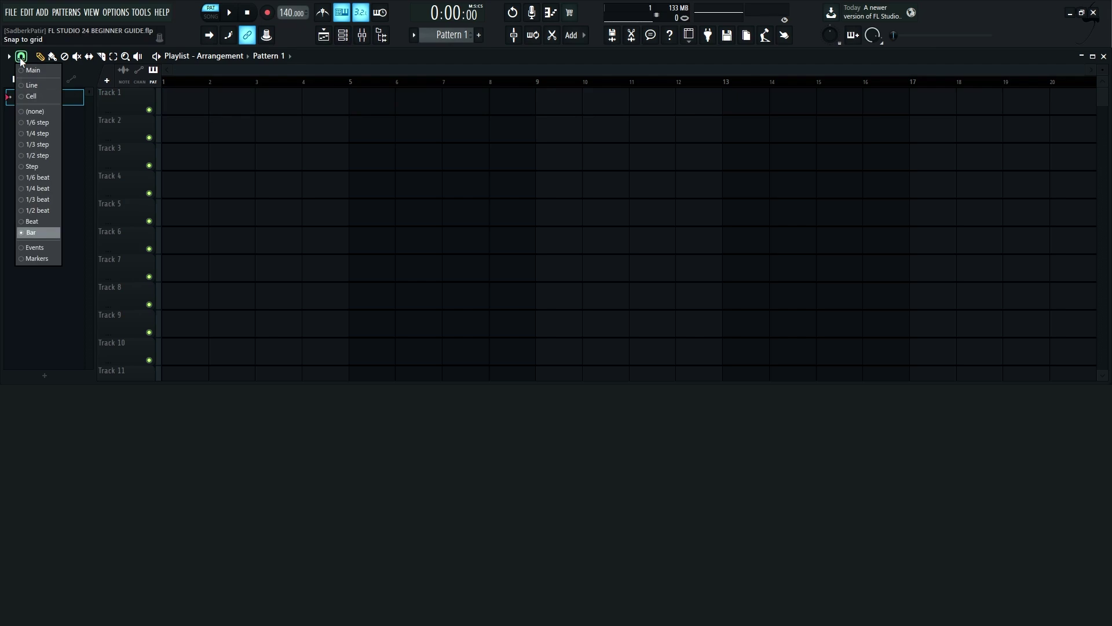
pyautogui.click(44, 223)
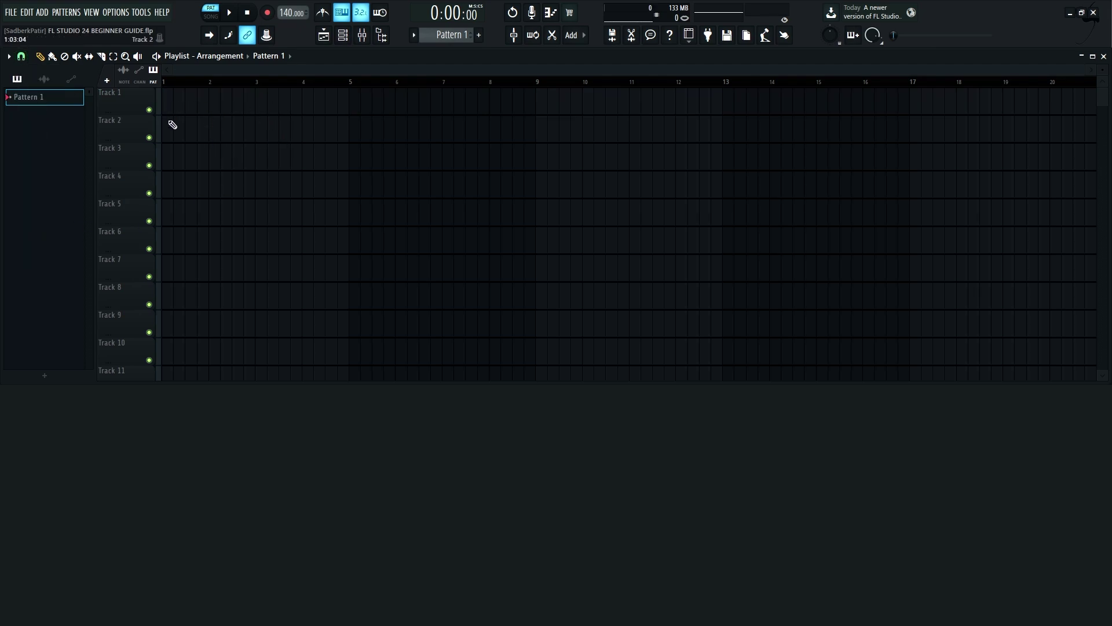
pyautogui.click(176, 106)
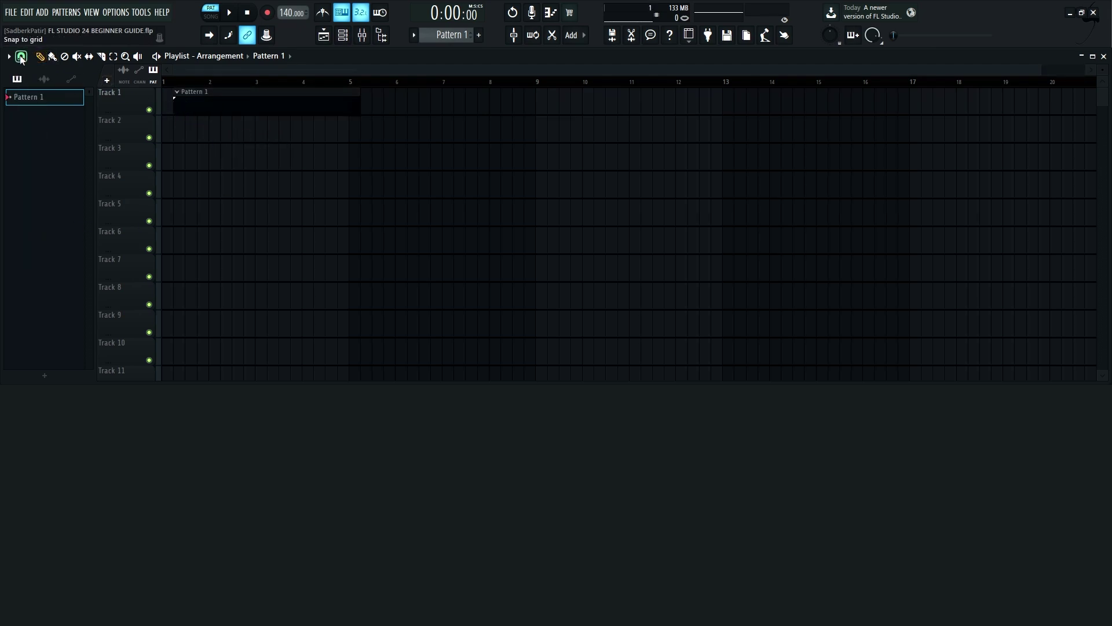
pyautogui.click(21, 57)
pyautogui.click(35, 233)
pyautogui.click(214, 111)
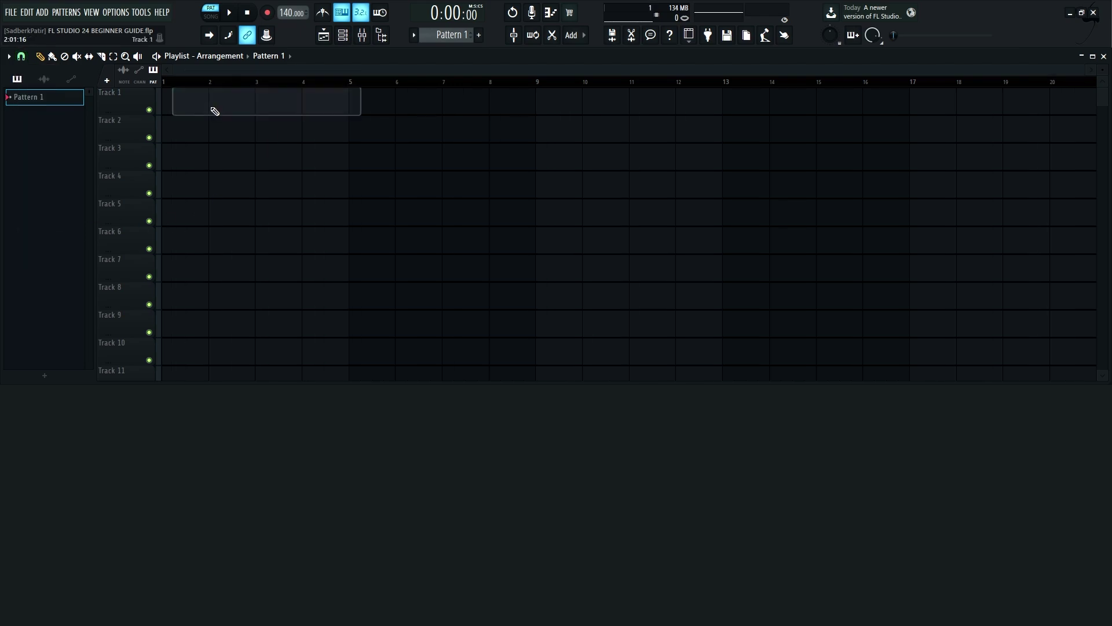
pyautogui.rightClick(215, 111)
pyautogui.click(364, 38)
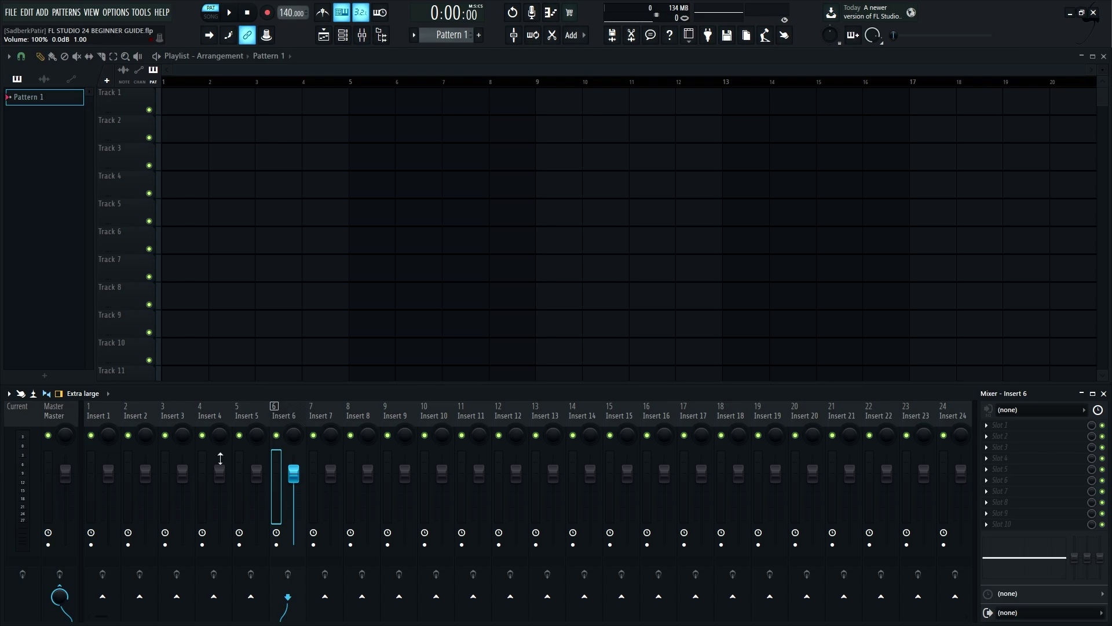
pyautogui.moveTo(94, 419); pyautogui.dragTo(353, 415)
pyautogui.click(106, 409)
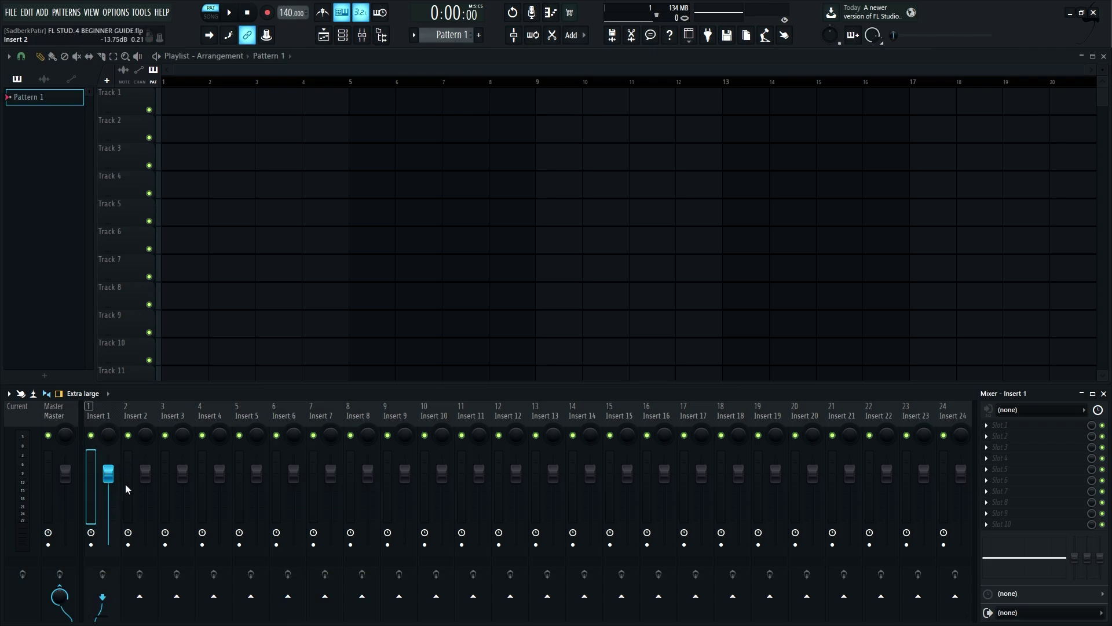
pyautogui.moveTo(108, 474); pyautogui.dragTo(108, 488)
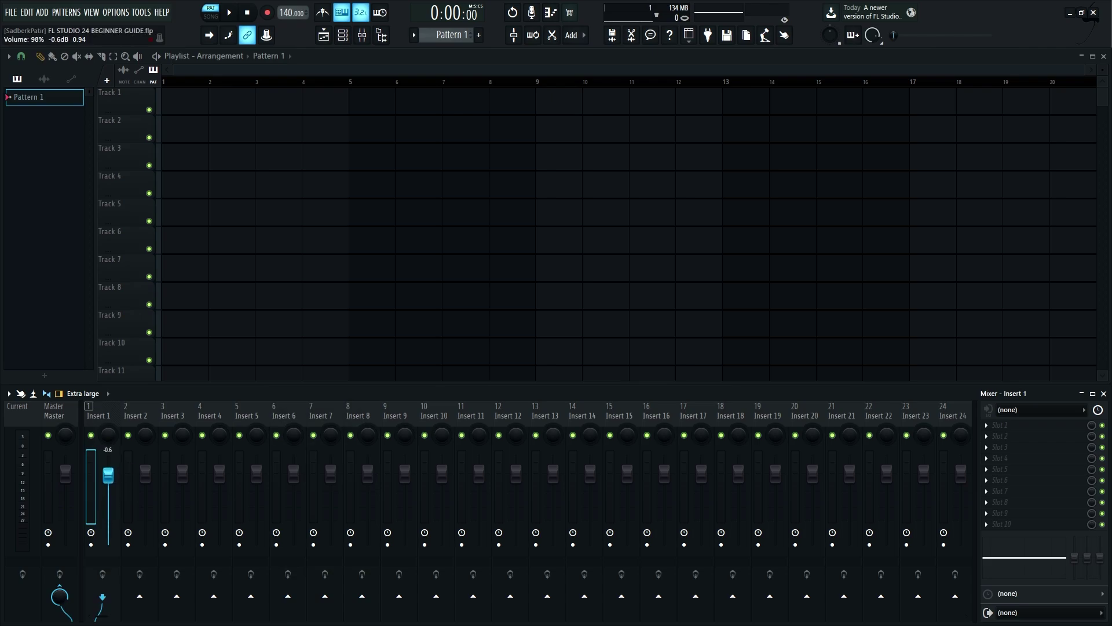
pyautogui.rightClick(108, 474)
pyautogui.click(126, 461)
pyautogui.moveTo(109, 435); pyautogui.dragTo(108, 446)
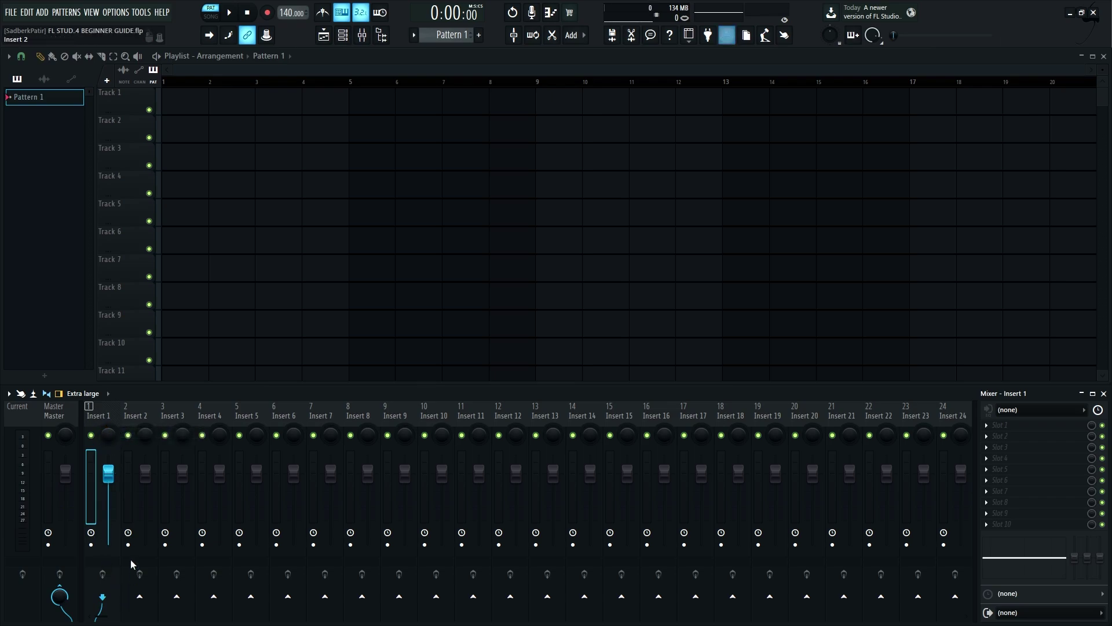
pyautogui.press('Right')
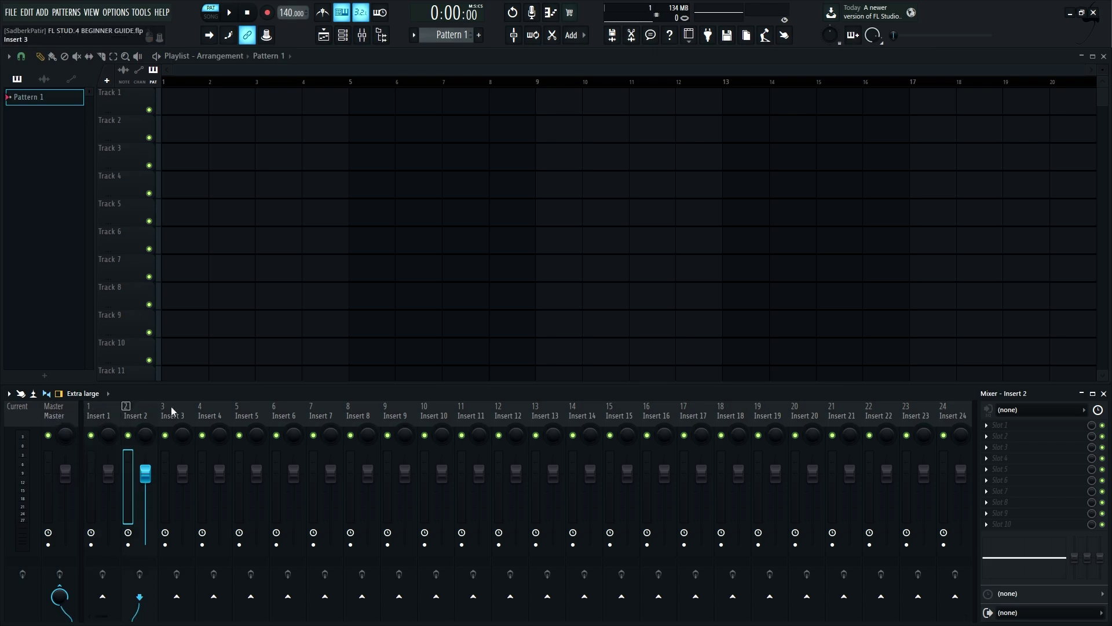
pyautogui.press('Right')
pyautogui.click(61, 412)
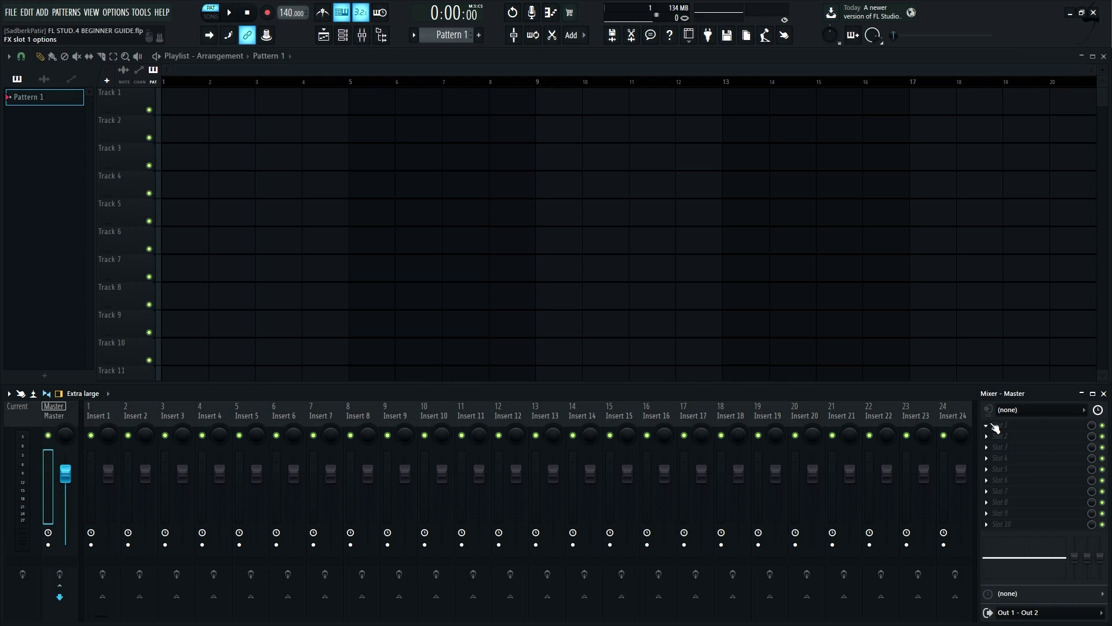
# Load Fruity Parametric EQ 2 on Master and cut a band to -18 dB near 322 Hz
pyautogui.click(987, 424)
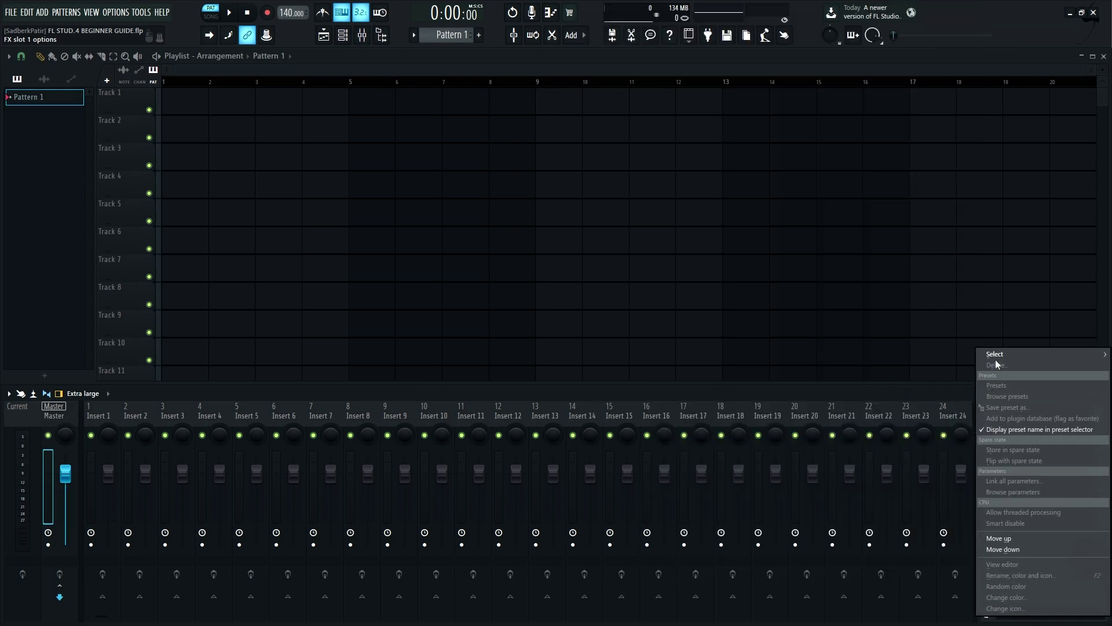
pyautogui.moveTo(997, 354)
pyautogui.click(754, 258)
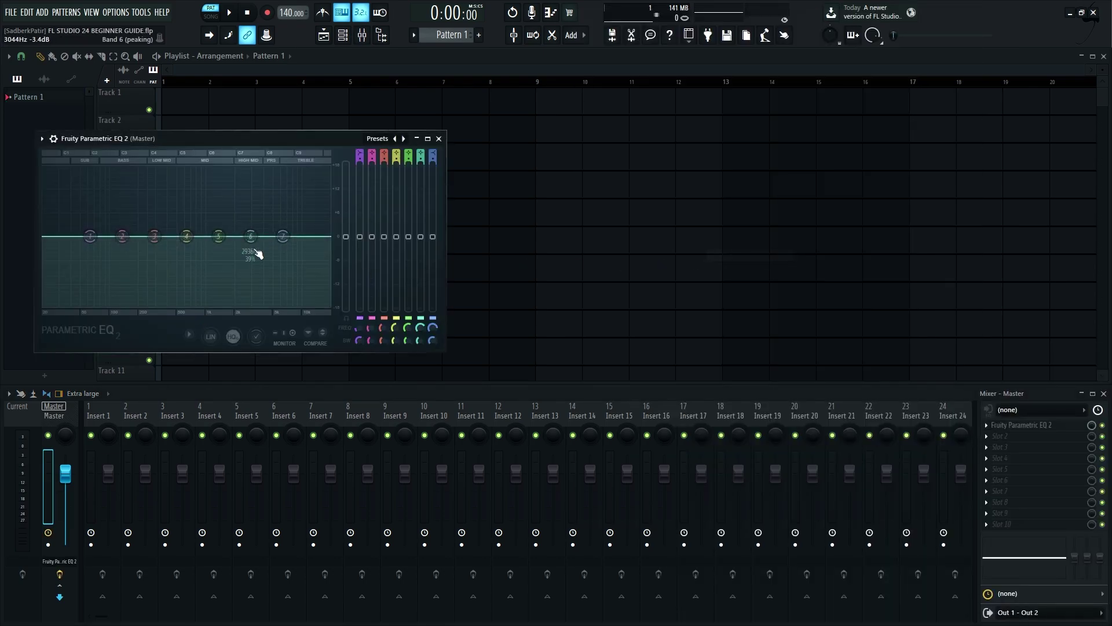
pyautogui.moveTo(283, 236); pyautogui.dragTo(283, 306)
pyautogui.click(440, 139)
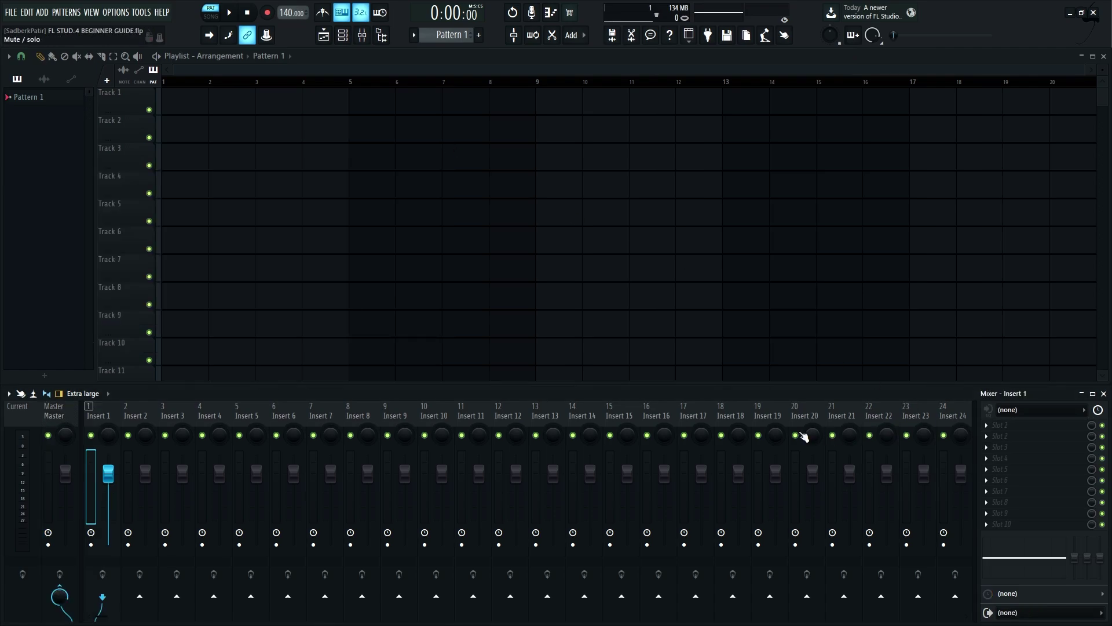
# Lower Insert 4's fader to -6.2 dB, reset it to 0 dB, and open the Browser
pyautogui.click(225, 412)
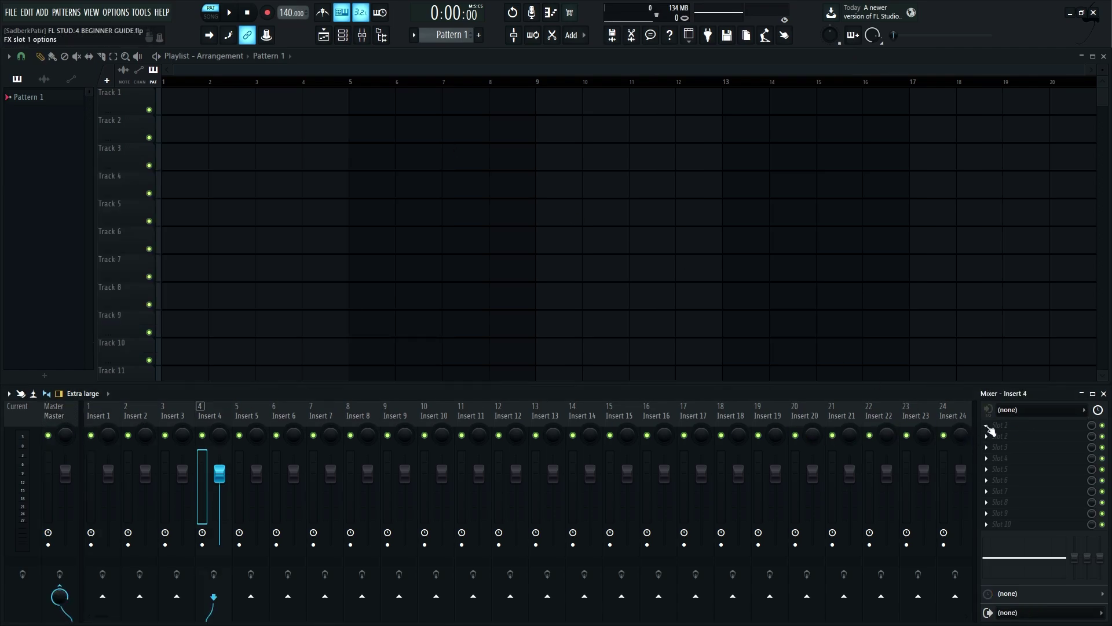
pyautogui.click(993, 426)
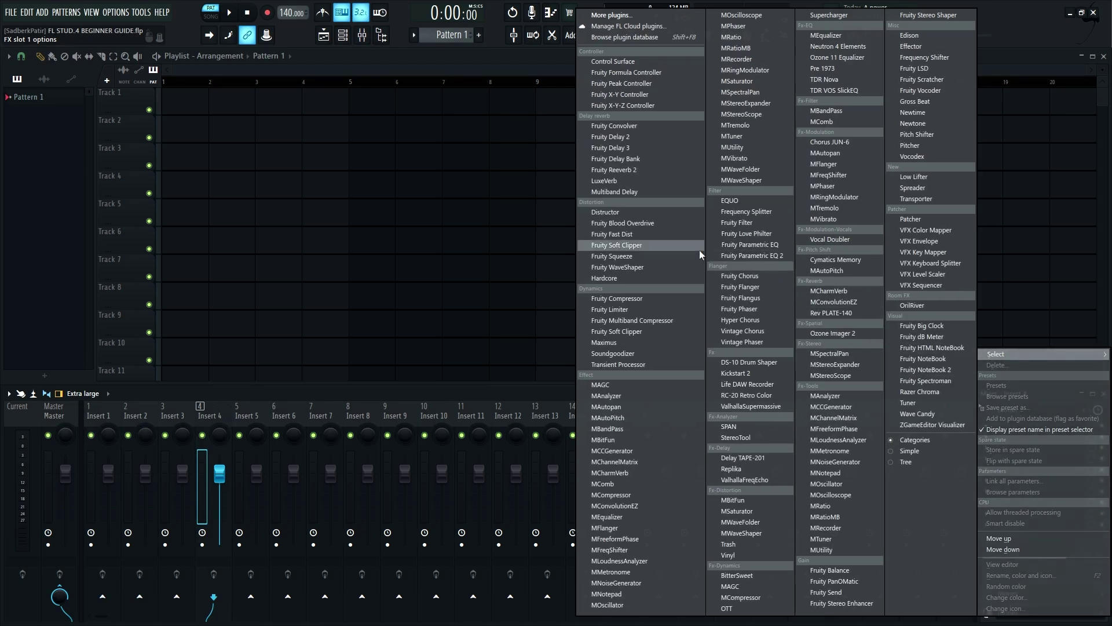
pyautogui.click(213, 414)
pyautogui.moveTo(219, 473); pyautogui.dragTo(219, 492)
pyautogui.rightClick(219, 492)
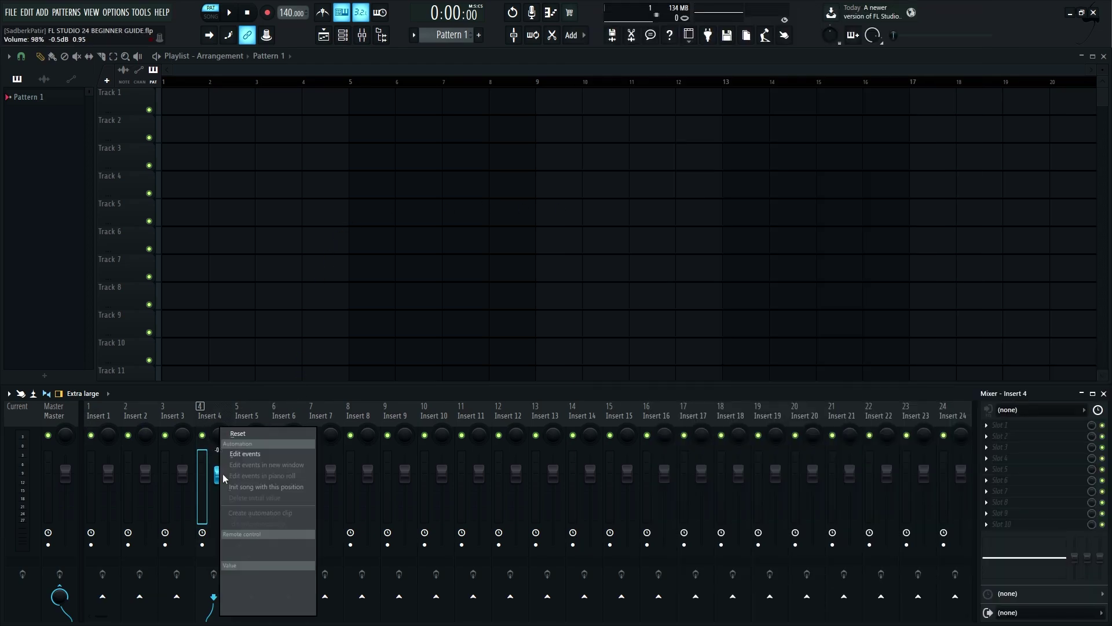
pyautogui.click(248, 438)
pyautogui.click(382, 36)
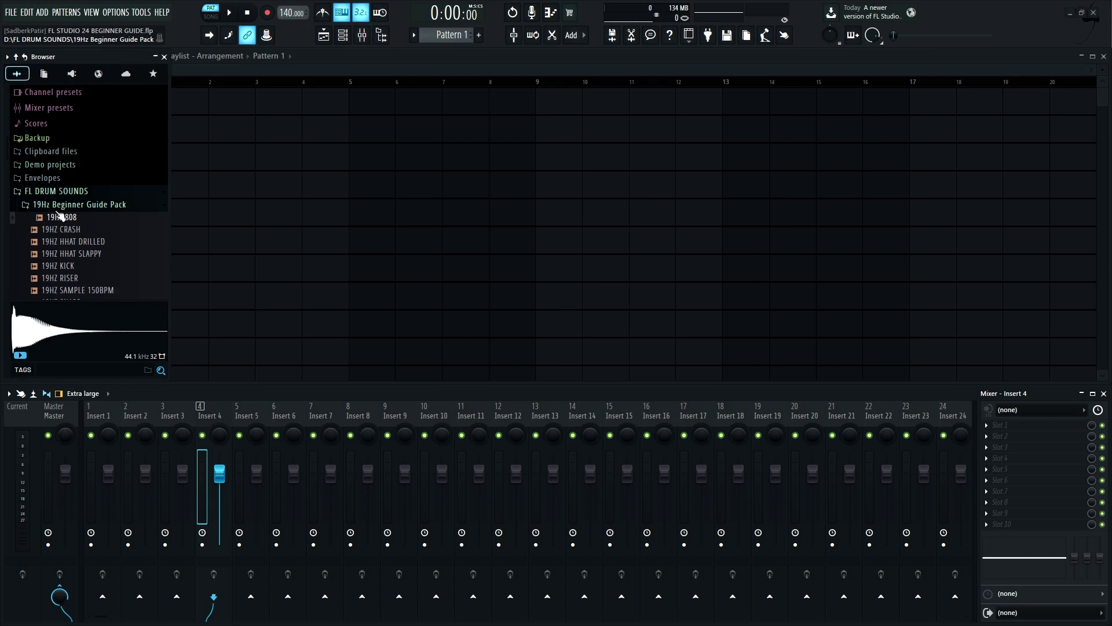
# Preview the 19HZ KICK, HHAT SLAPPY and HHAT DRILLED samples, then close the Playlist
pyautogui.click(77, 268)
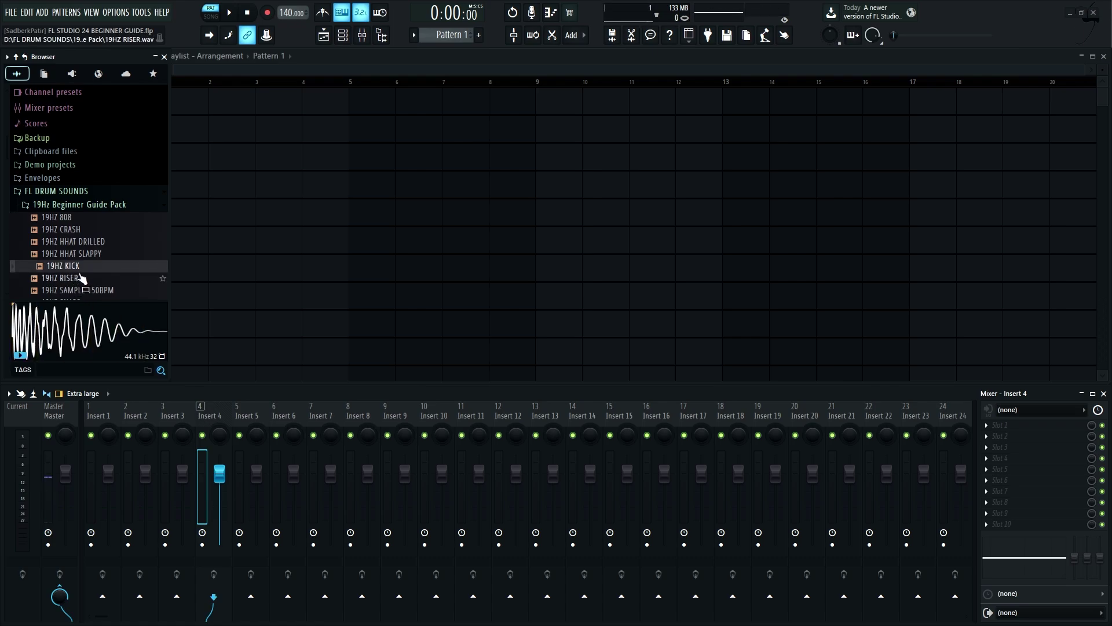
pyautogui.click(80, 254)
pyautogui.click(81, 242)
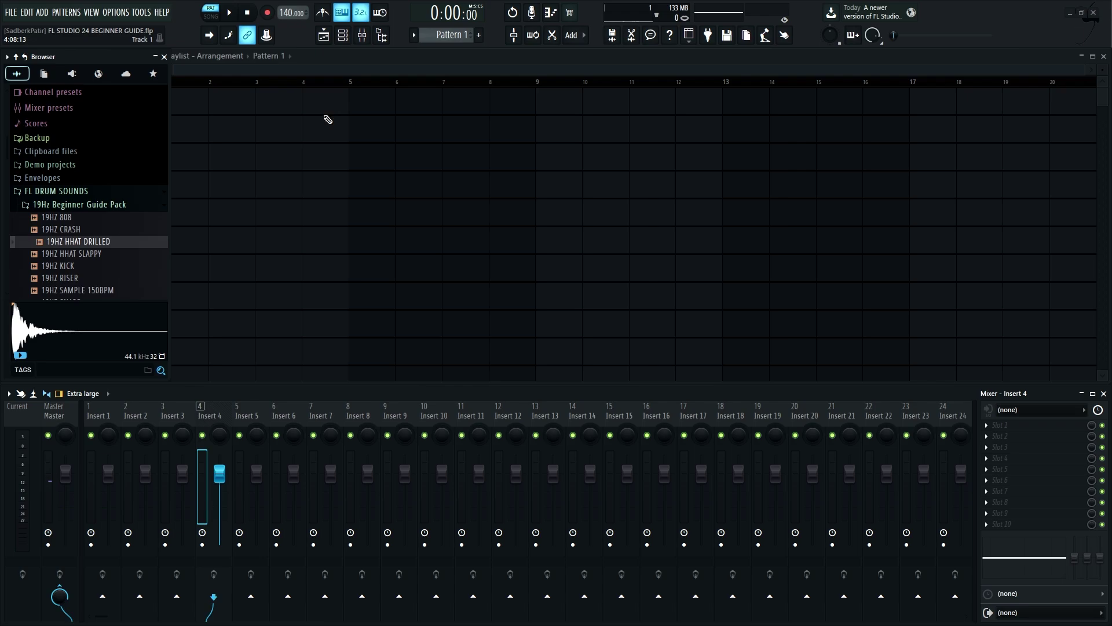
pyautogui.click(324, 34)
# Show the Channel rack higher on screen with its filter set back to all channels
pyautogui.click(343, 35)
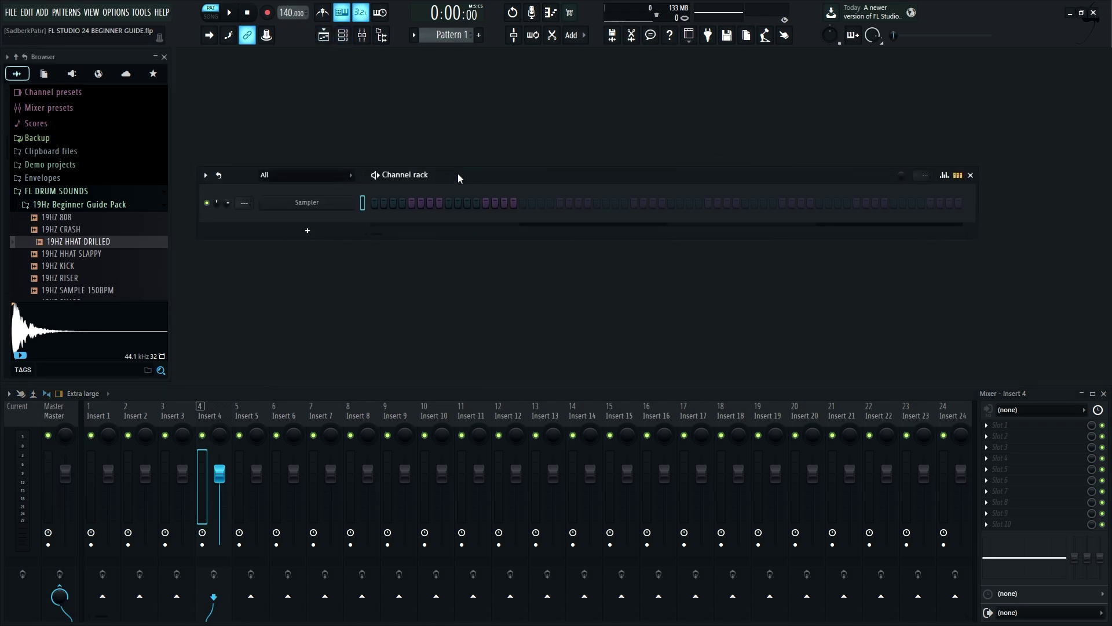
pyautogui.moveTo(458, 173); pyautogui.dragTo(458, 141)
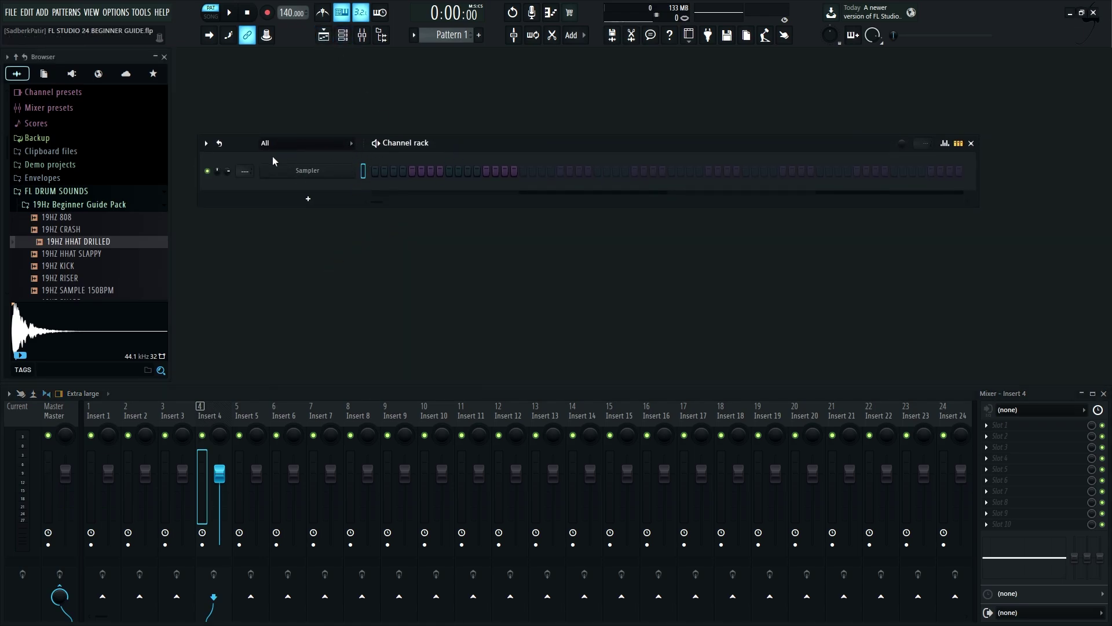
pyautogui.click(349, 143)
pyautogui.click(311, 172)
pyautogui.click(292, 142)
pyautogui.click(307, 156)
# Add an FL Keys instrument channel and delete the default Sampler channel
pyautogui.click(296, 198)
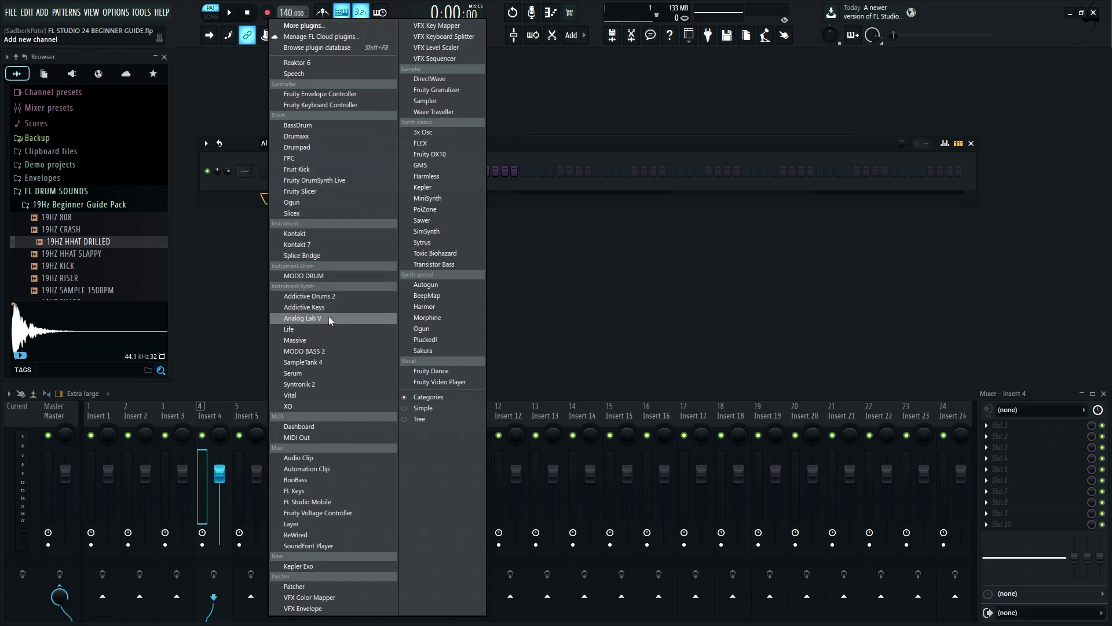
pyautogui.click(340, 491)
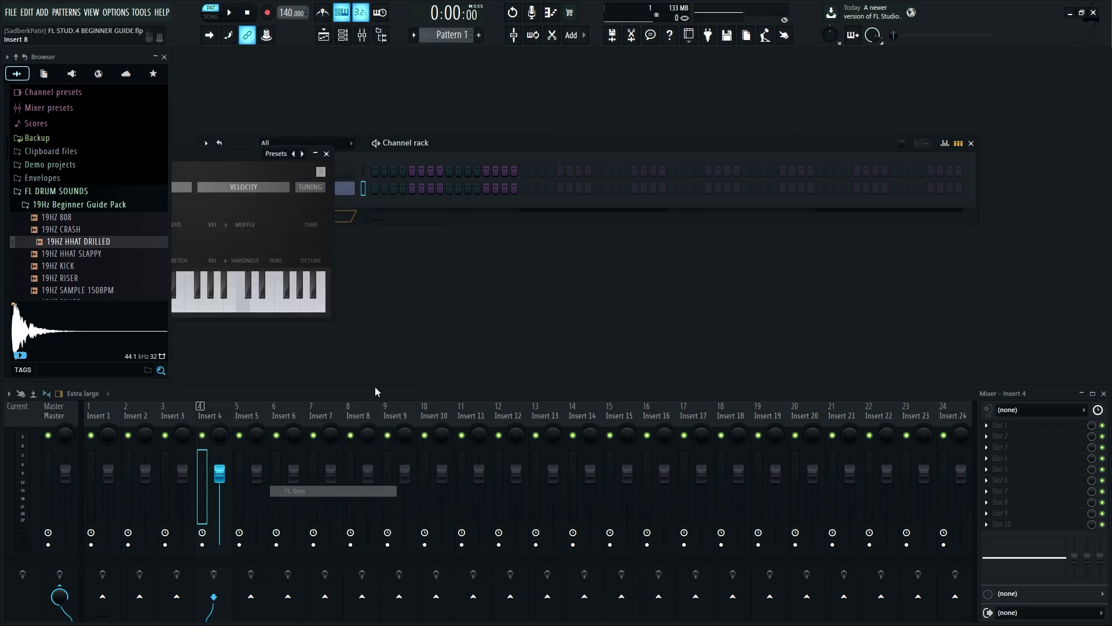
pyautogui.click(327, 154)
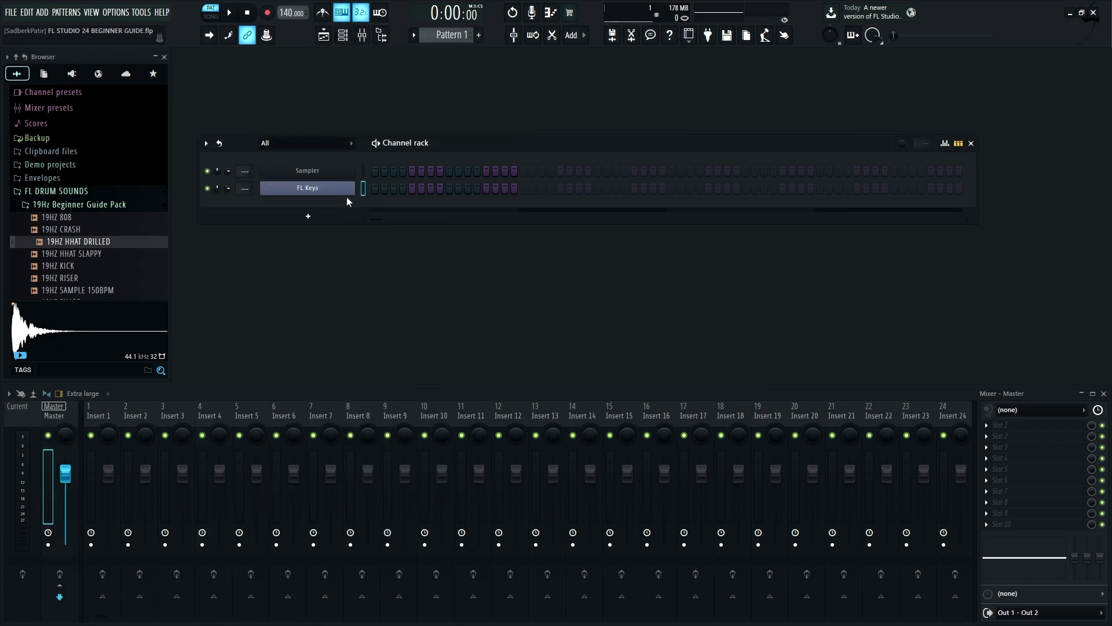
pyautogui.rightClick(311, 173)
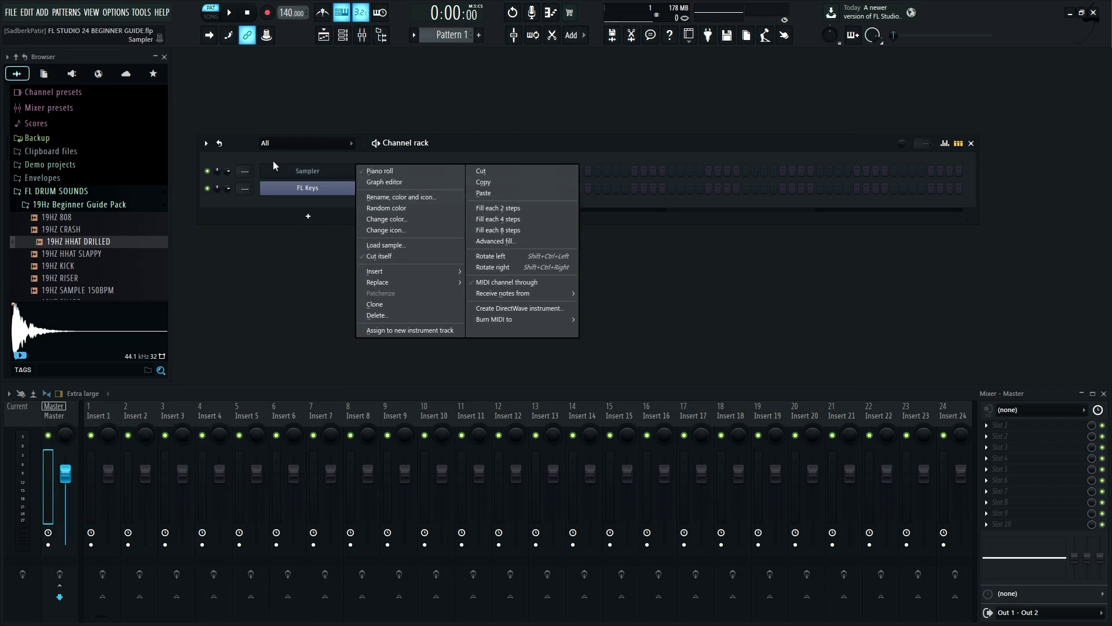
pyautogui.click(404, 317)
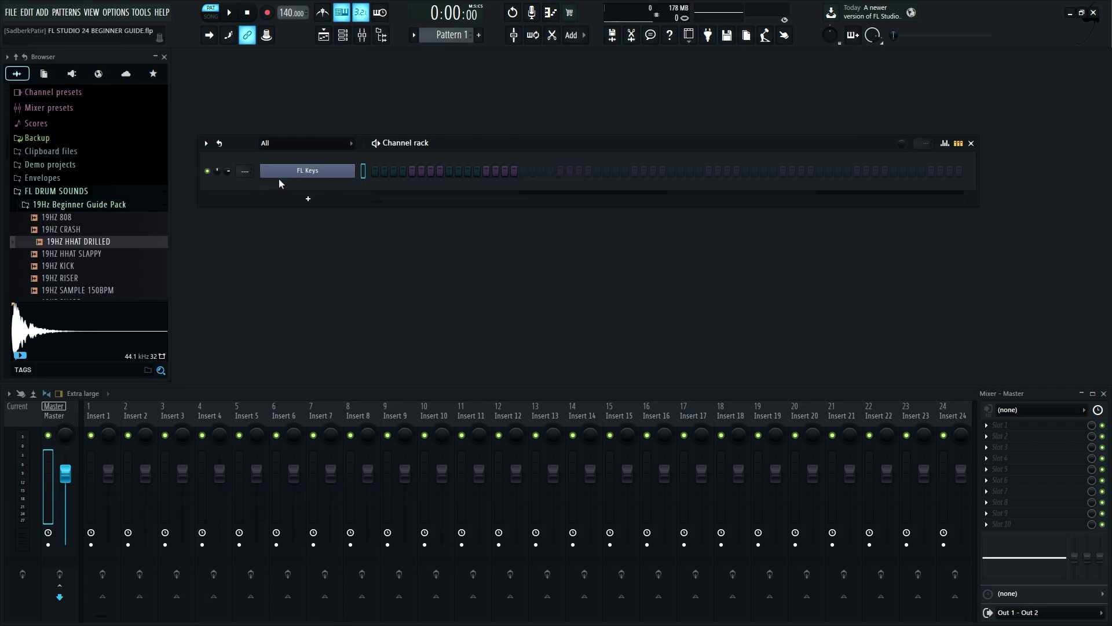
# Audition samples and drag 19HZ KICK into the Channel rack as a new channel
pyautogui.click(71, 269)
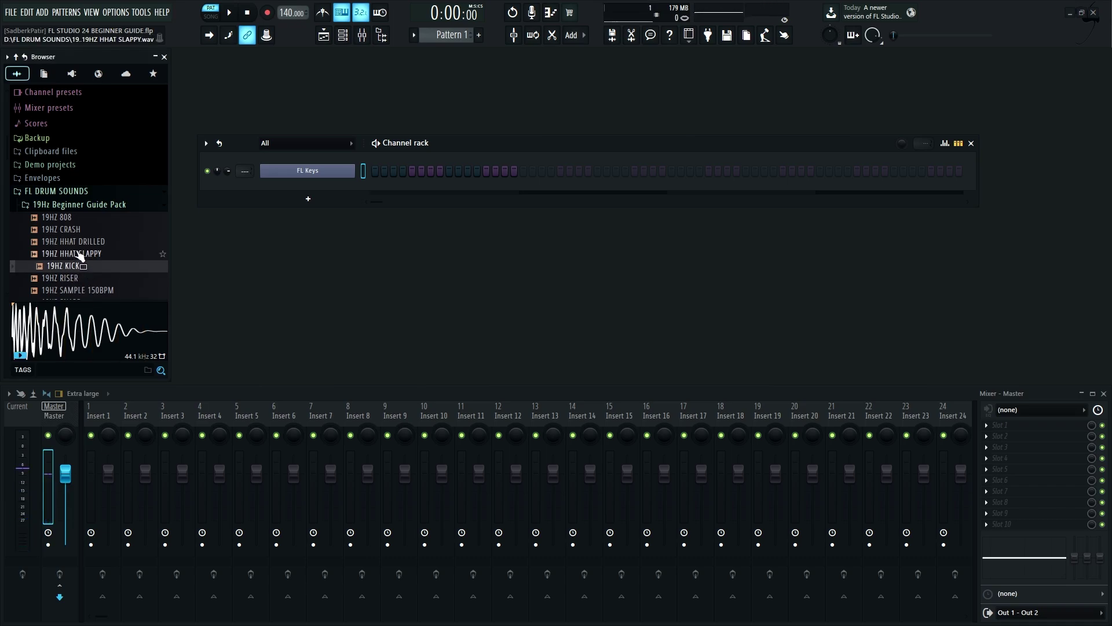
pyautogui.click(73, 254)
pyautogui.click(80, 267)
pyautogui.moveTo(83, 273); pyautogui.dragTo(268, 189)
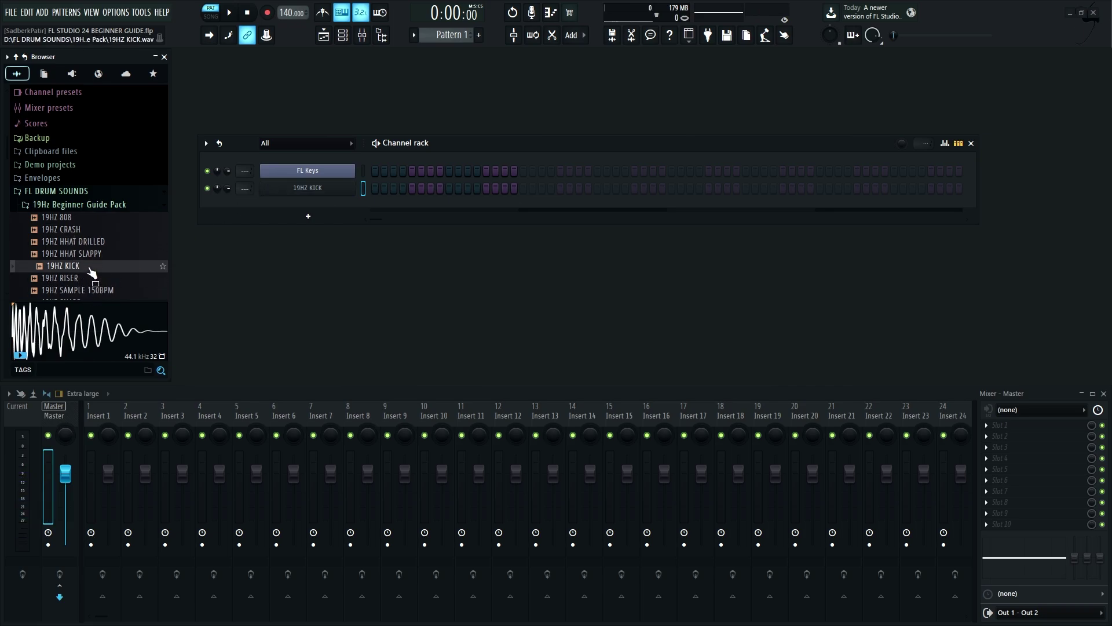
# Add 19HZ SNARE, HHAT SLAPPY and 808 channels, then reorder HHAT DRILLED with Alt+Up/Down
pyautogui.scroll(-2, 93, 272)
pyautogui.moveTo(84, 231); pyautogui.dragTo(320, 212)
pyautogui.moveTo(87, 181); pyautogui.dragTo(306, 237)
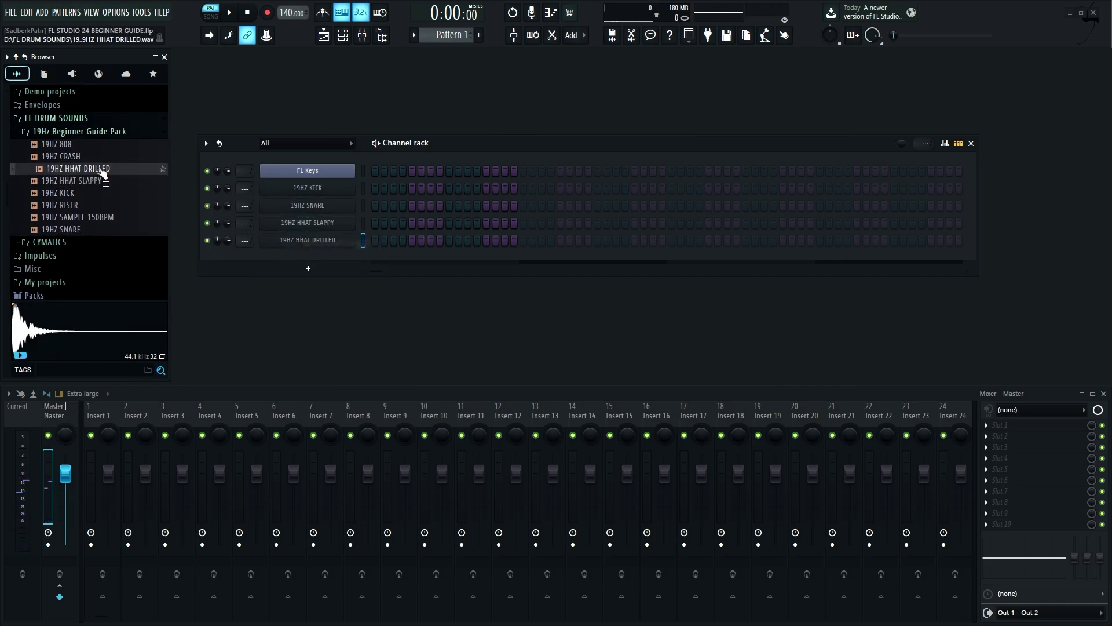
pyautogui.click(74, 144)
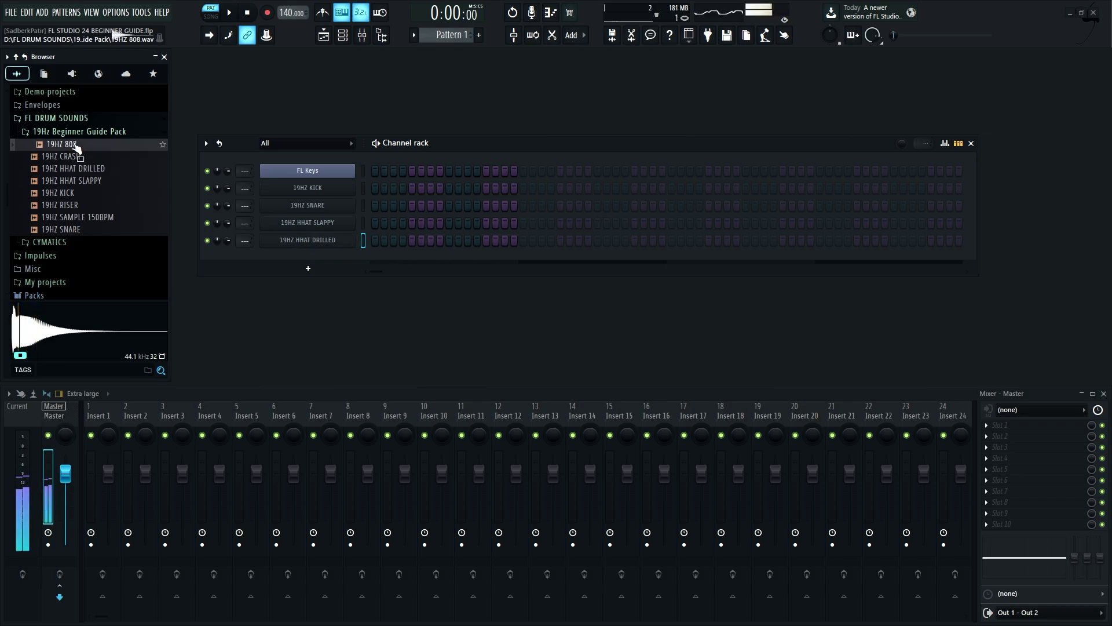
pyautogui.moveTo(74, 145); pyautogui.dragTo(296, 251)
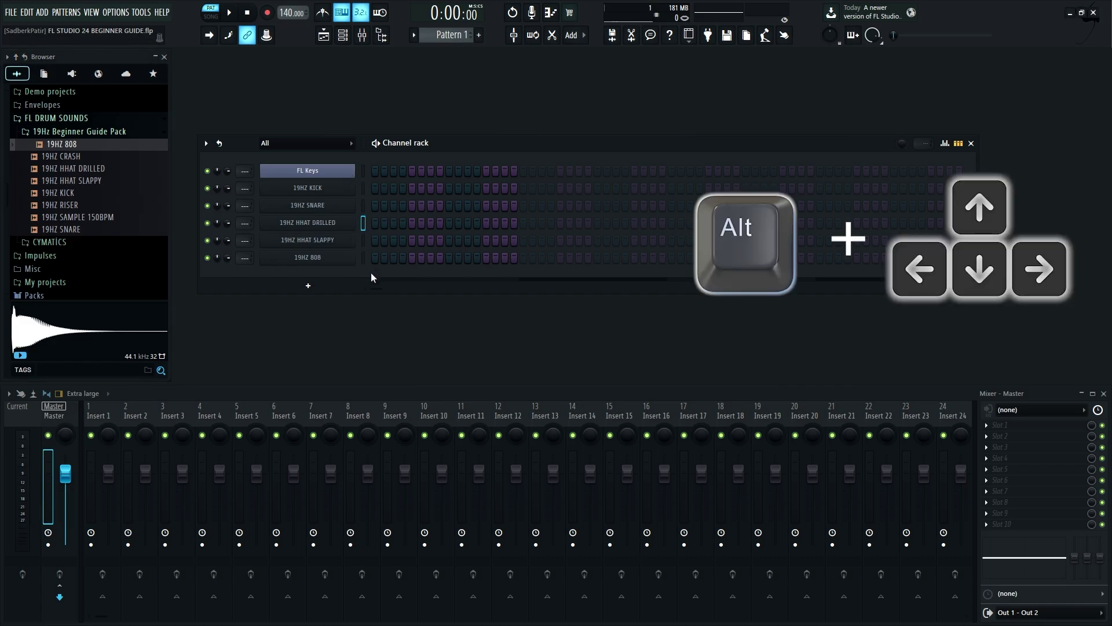
pyautogui.hotkey('alt', 'Up')
pyautogui.hotkey('alt', 'Down')
pyautogui.hotkey('alt', 'Down')
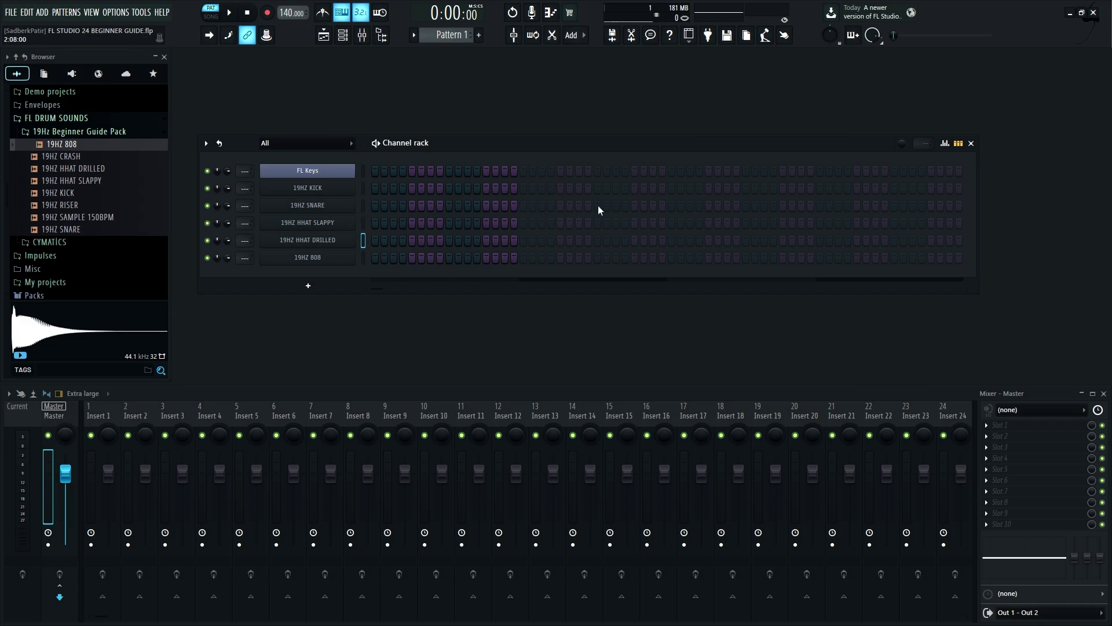
# Program kick steps 1 and 7 and snare step 9, playing the loop to check it
pyautogui.click(374, 189)
pyautogui.click(431, 188)
pyautogui.press('space')
pyautogui.click(449, 205)
pyautogui.click(363, 189)
pyautogui.click(579, 188)
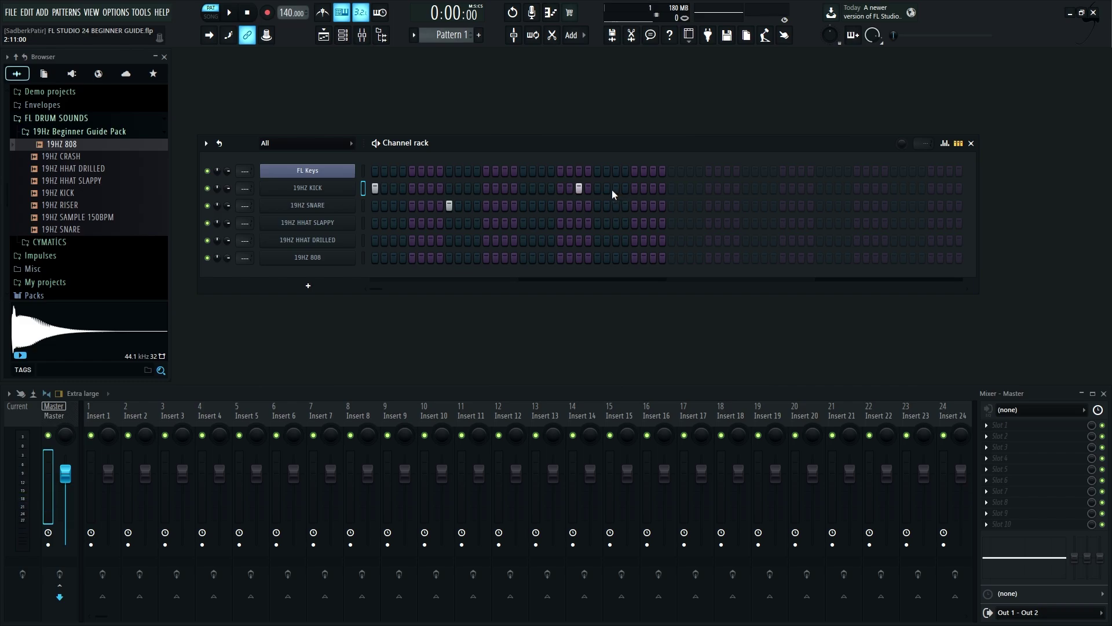
pyautogui.click(615, 189)
pyautogui.press('space')
pyautogui.click(670, 205)
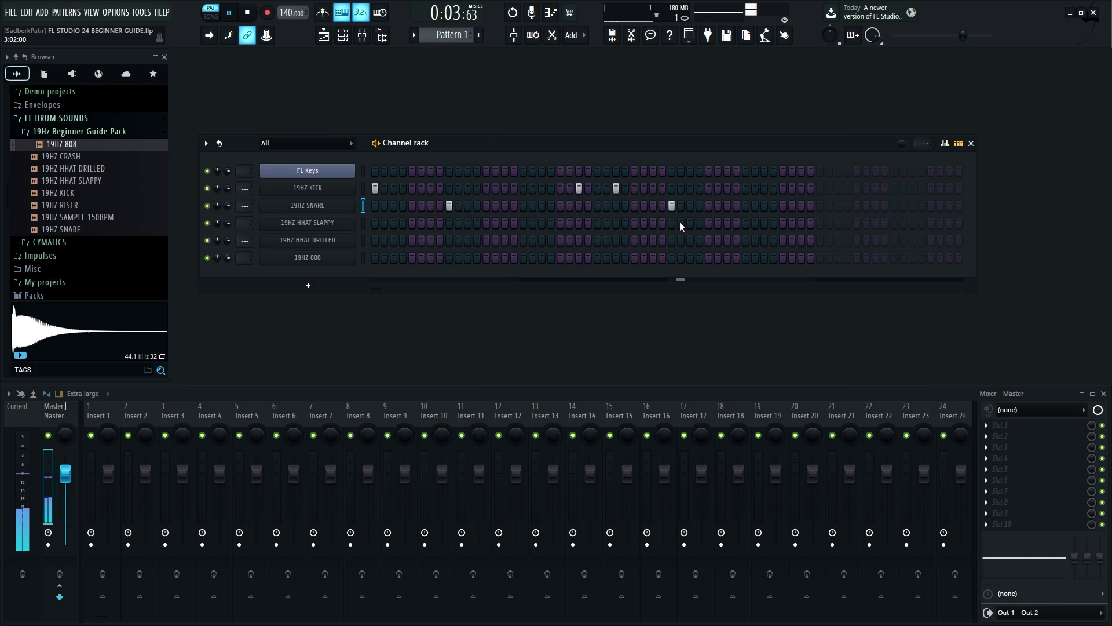
pyautogui.press('space')
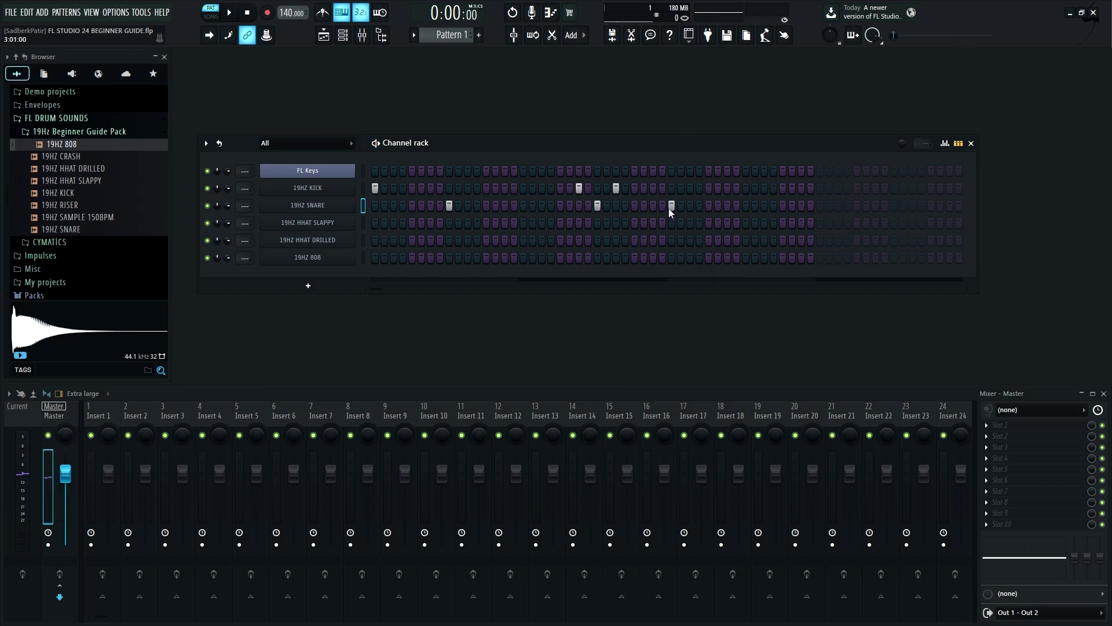
pyautogui.click(670, 205)
pyautogui.press('space')
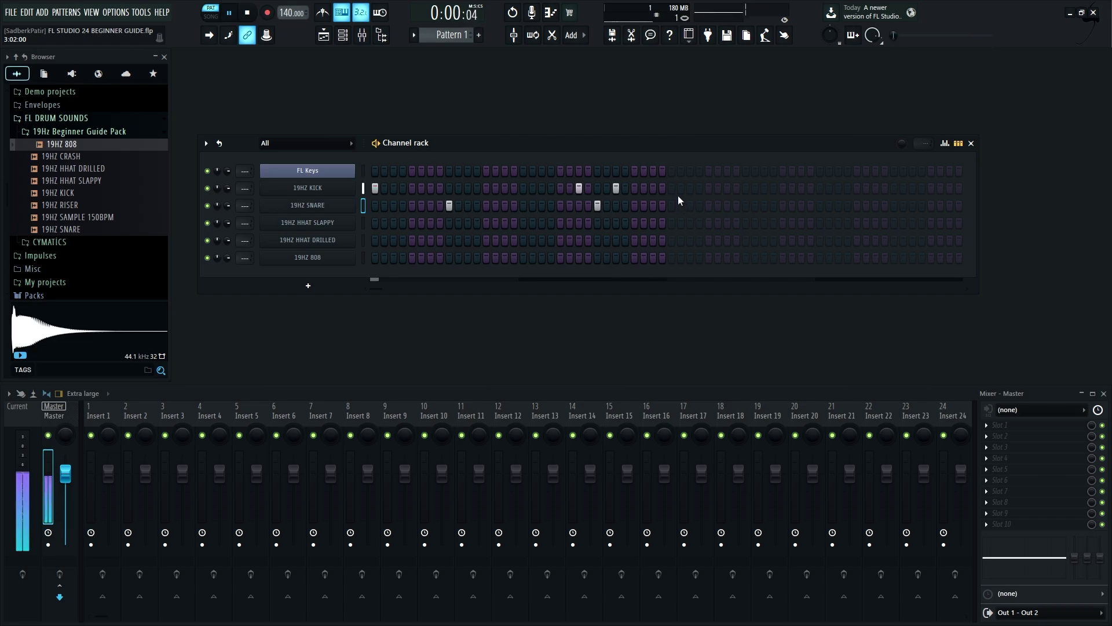
# Add further kick and snare hits across bars two to four of the pattern
pyautogui.click(671, 189)
pyautogui.click(727, 189)
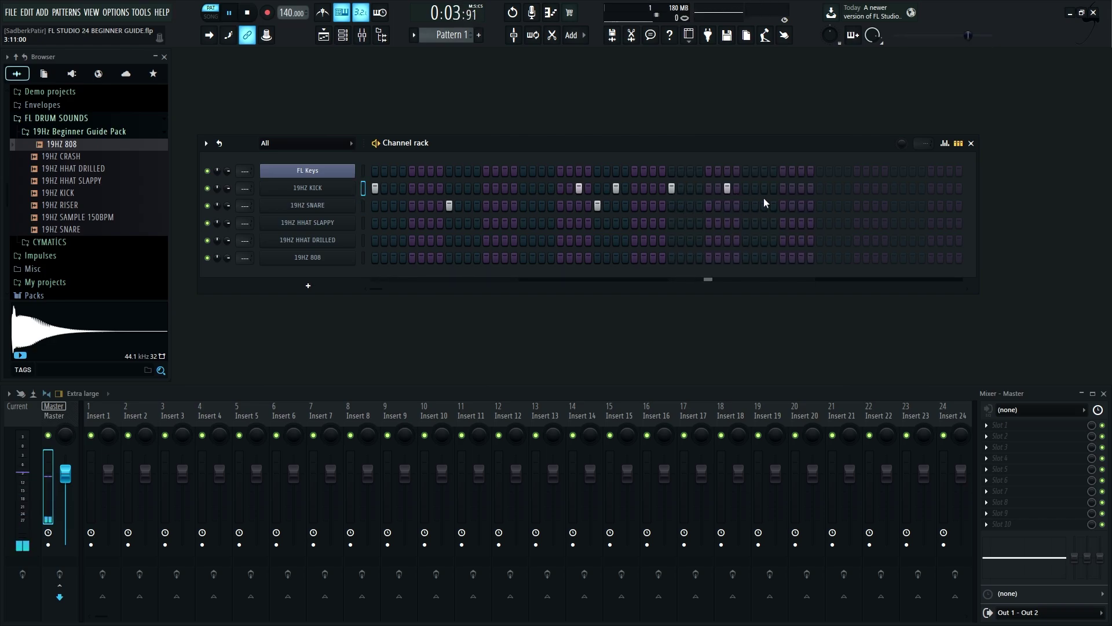
pyautogui.click(783, 188)
pyautogui.click(875, 188)
pyautogui.click(912, 189)
pyautogui.click(894, 206)
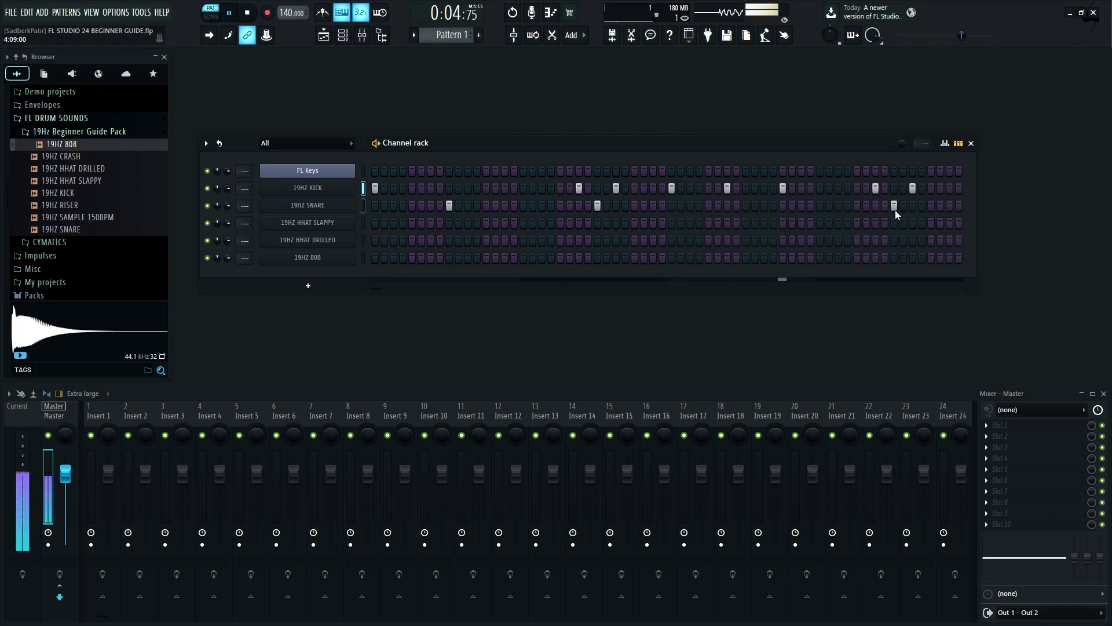
pyautogui.click(746, 206)
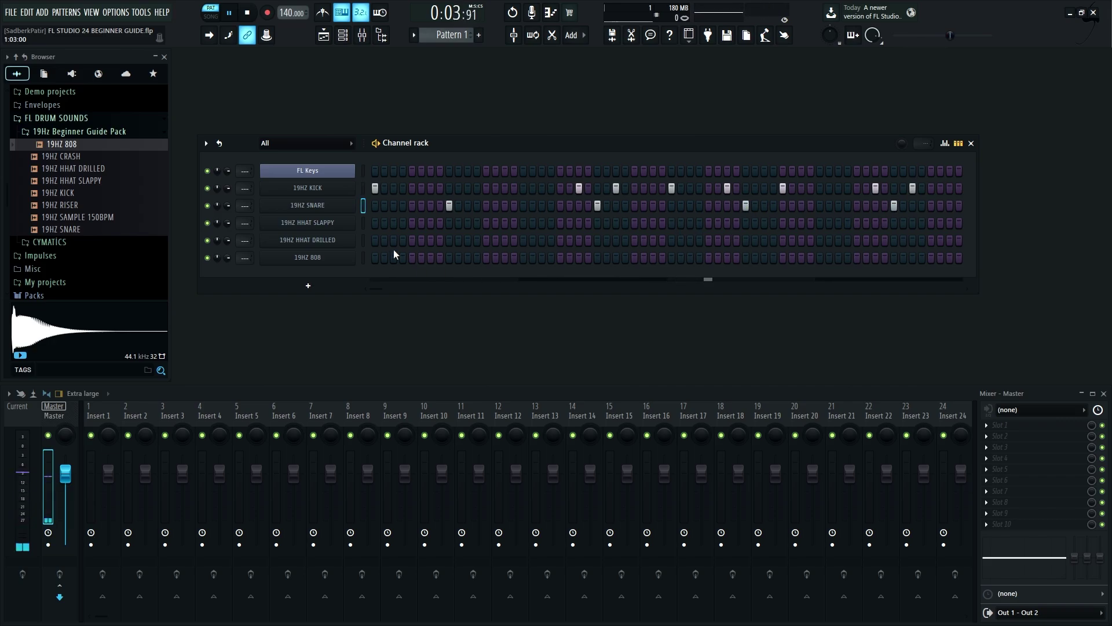
# Place a 19HZ HHAT SLAPPY hit on every fourth step through to the loop end
pyautogui.click(393, 223)
pyautogui.click(431, 223)
pyautogui.click(468, 223)
pyautogui.click(504, 223)
pyautogui.click(542, 223)
pyautogui.click(578, 224)
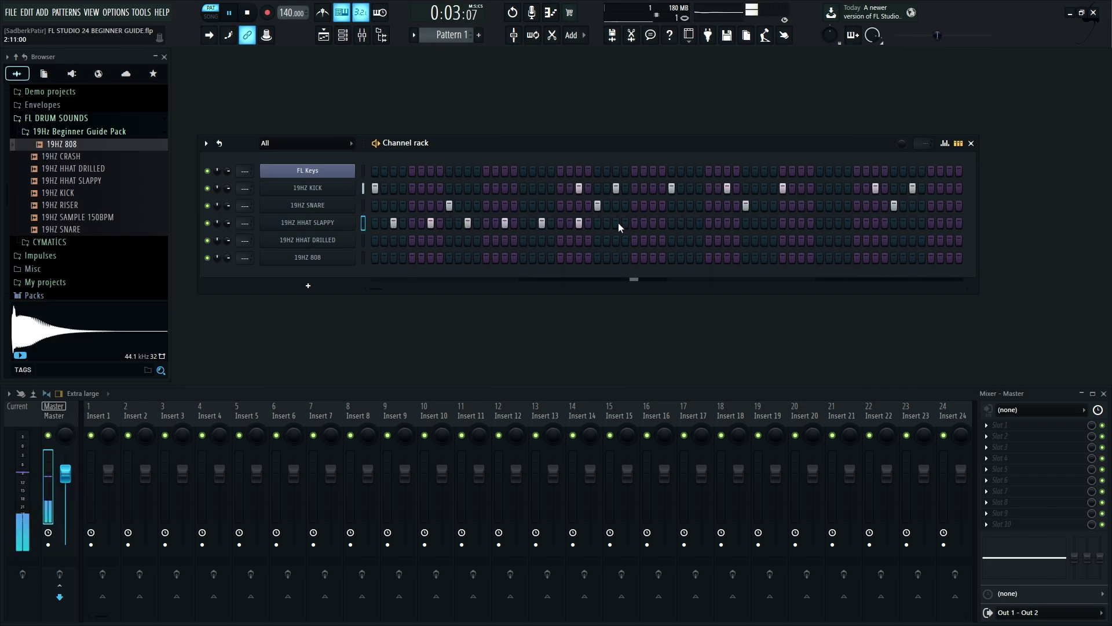
pyautogui.click(616, 223)
pyautogui.click(653, 223)
pyautogui.click(690, 223)
pyautogui.click(727, 223)
pyautogui.click(764, 223)
pyautogui.click(801, 223)
pyautogui.click(839, 223)
pyautogui.click(876, 223)
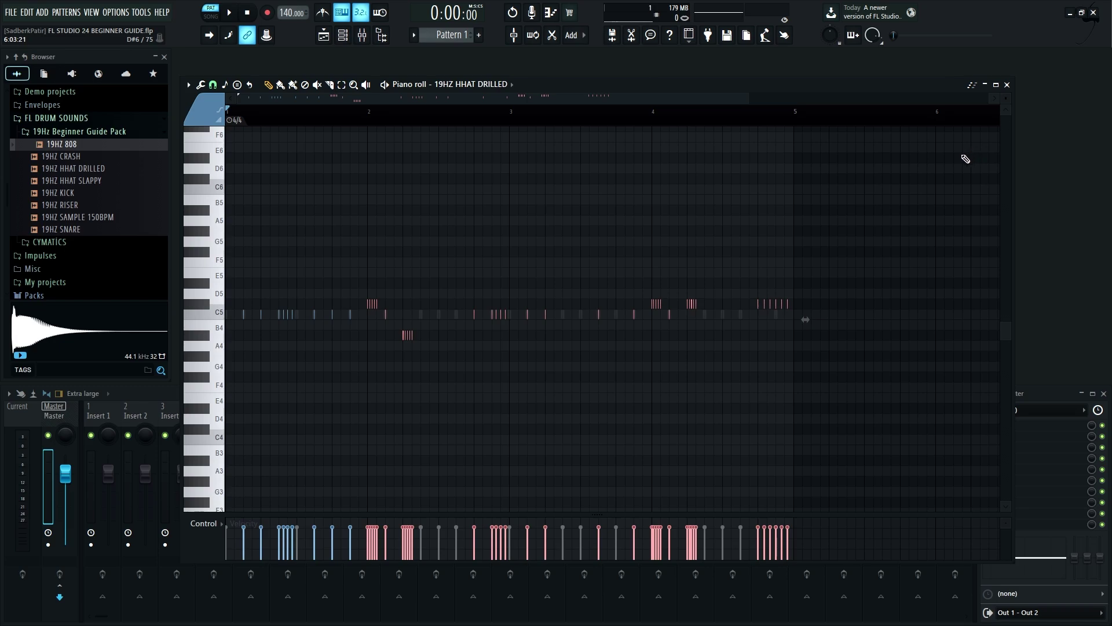
# Delete and redraw the final short C#5 hi-hat note, nudging it slightly earlier
pyautogui.scroll(-1, 574, 313)
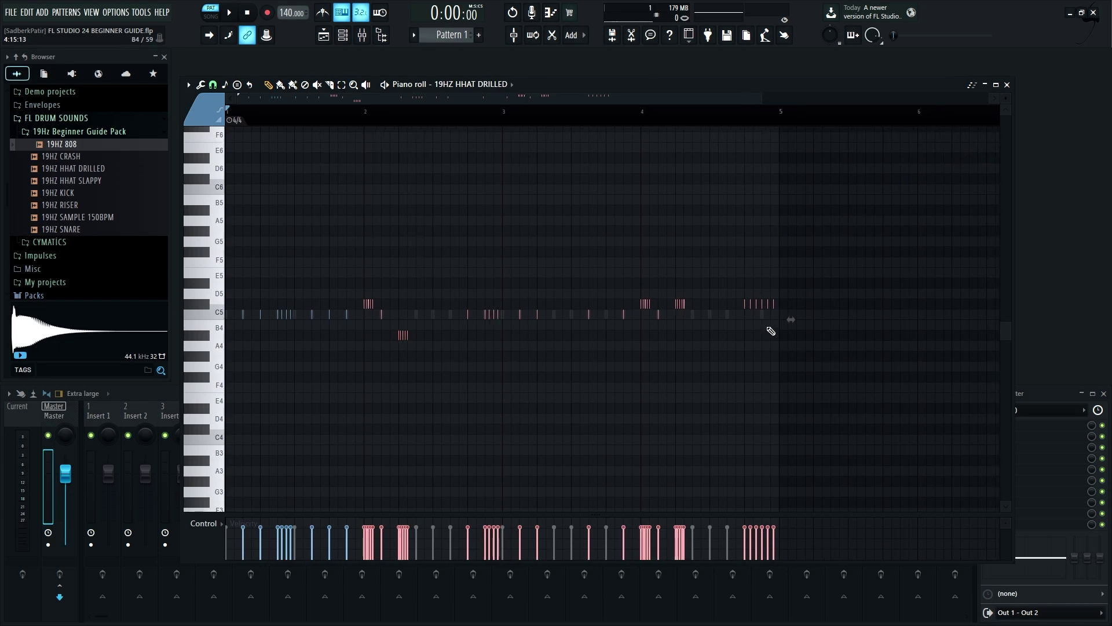
pyautogui.rightClick(775, 304)
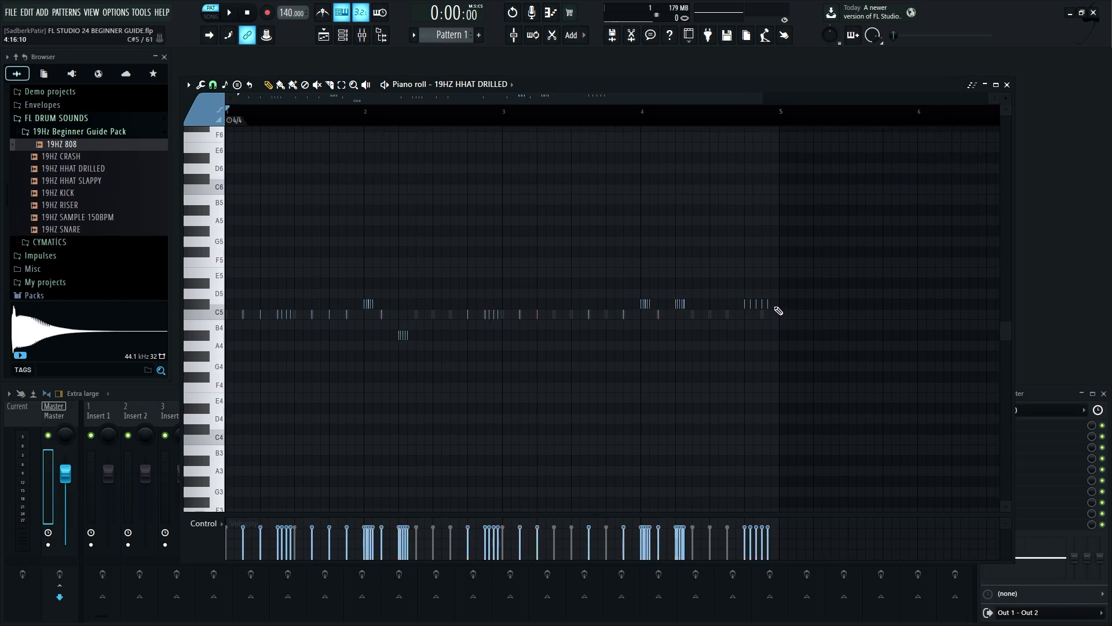
pyautogui.press('space')
pyautogui.click(775, 305)
pyautogui.scroll(2, 778, 316)
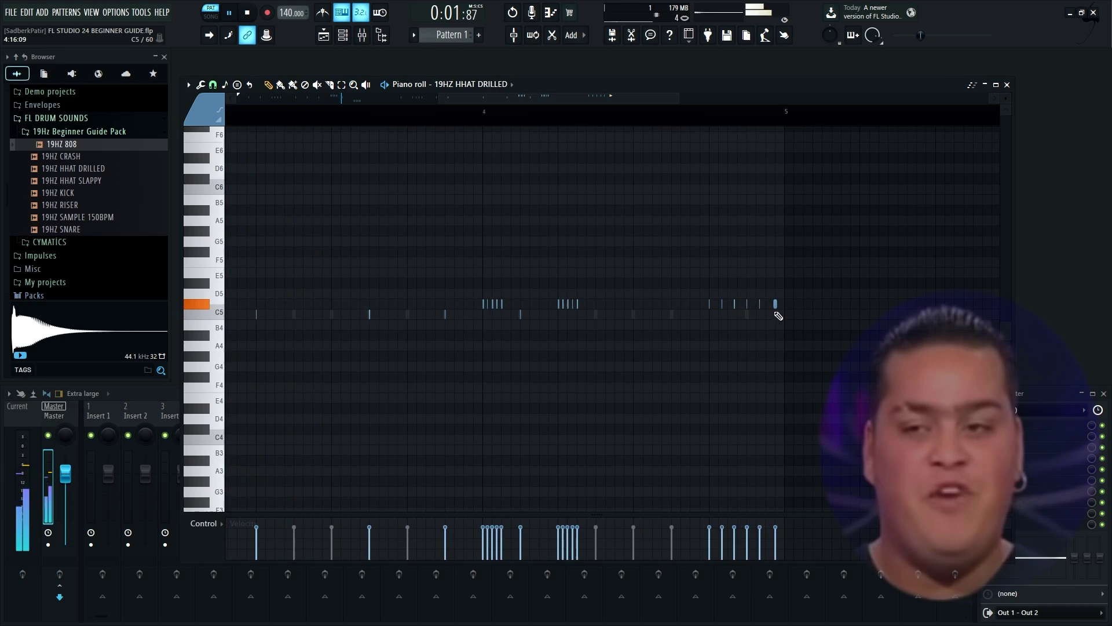
pyautogui.rightClick(775, 305)
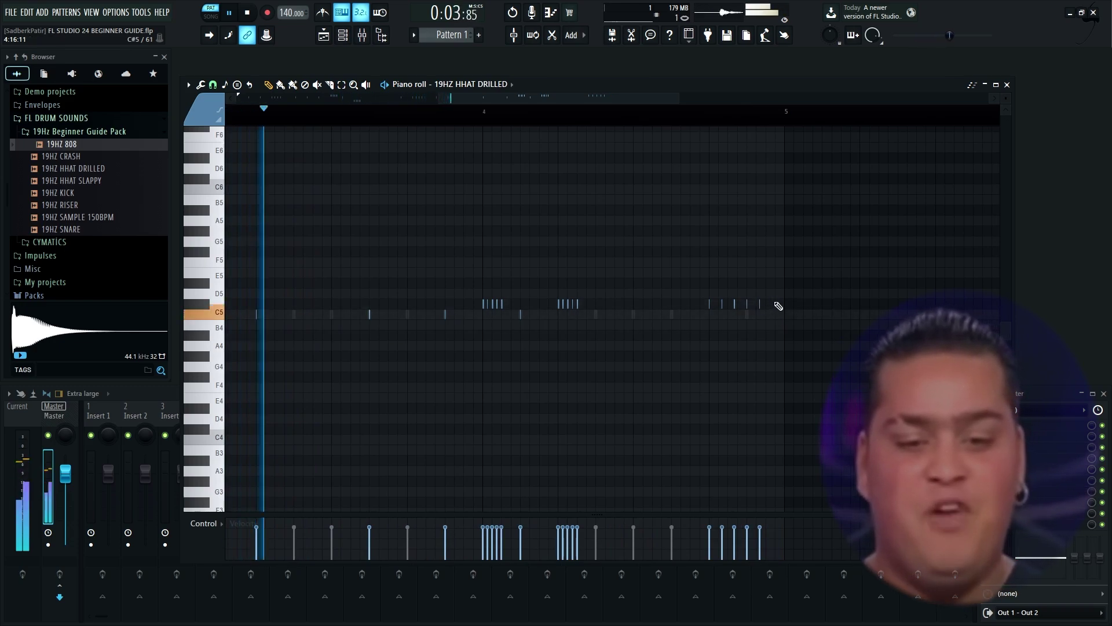
pyautogui.scroll(2, 779, 305)
pyautogui.click(780, 304)
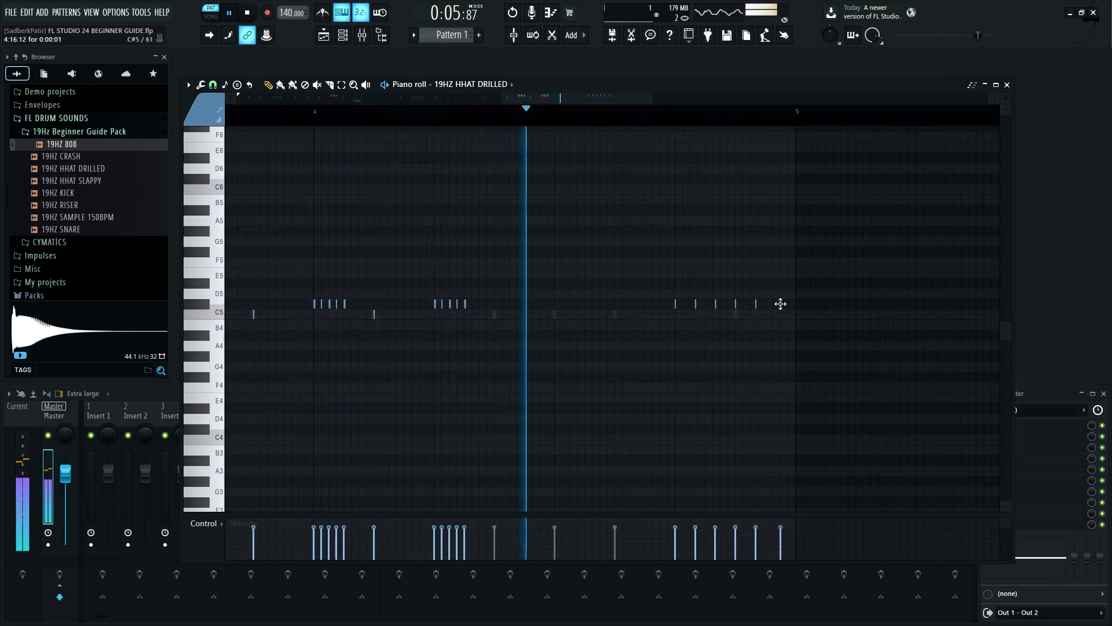
pyautogui.moveTo(780, 303); pyautogui.dragTo(773, 309)
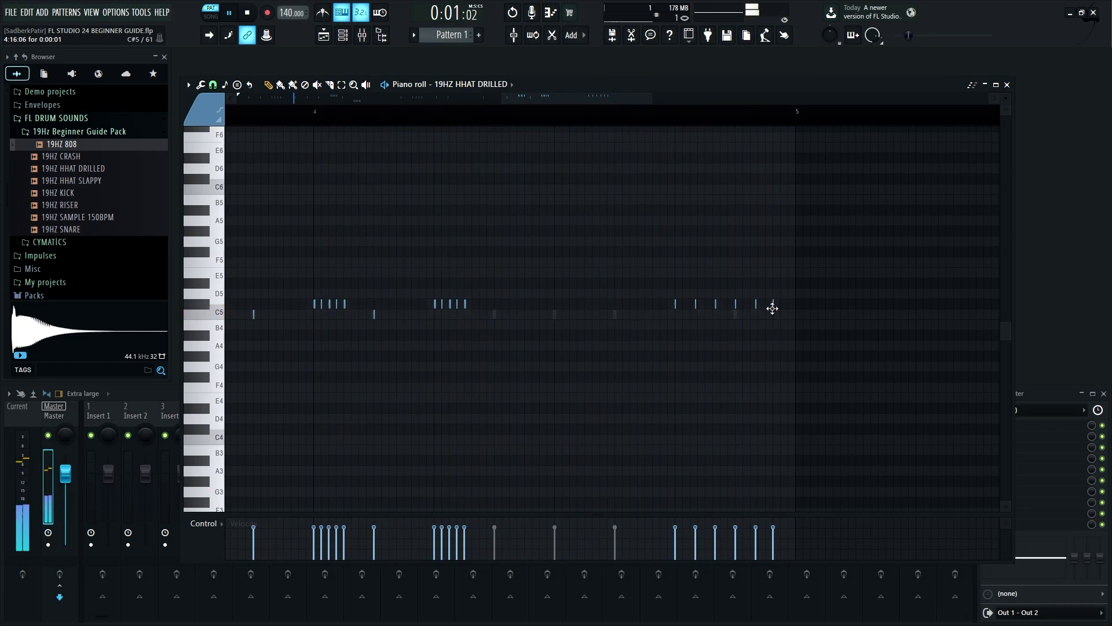
pyautogui.scroll(-2, 603, 318)
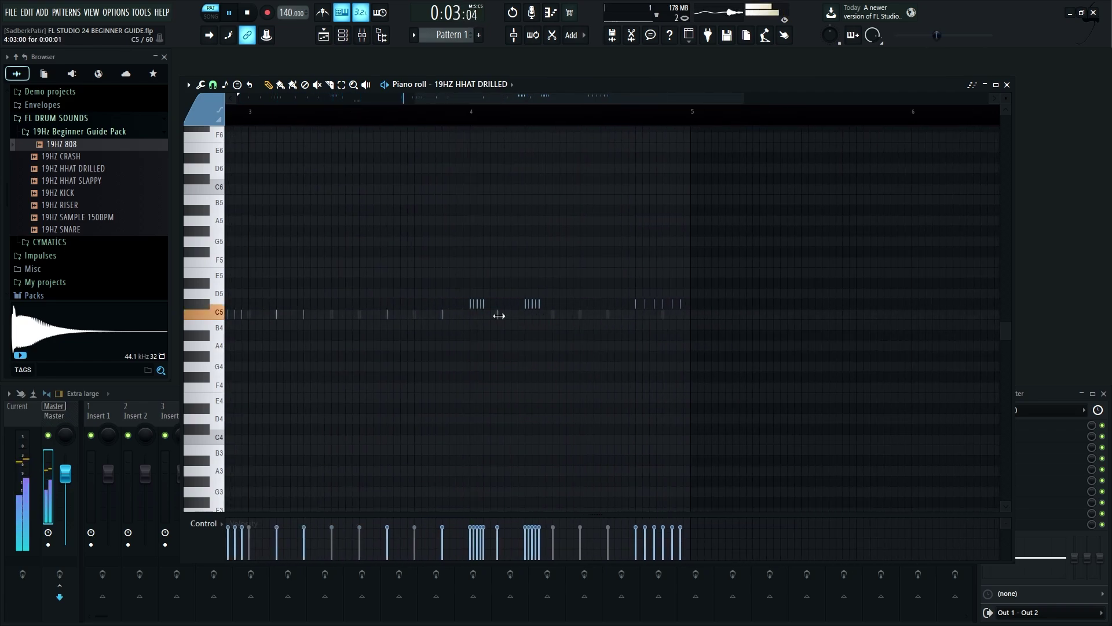
pyautogui.scroll(2, 290, 328)
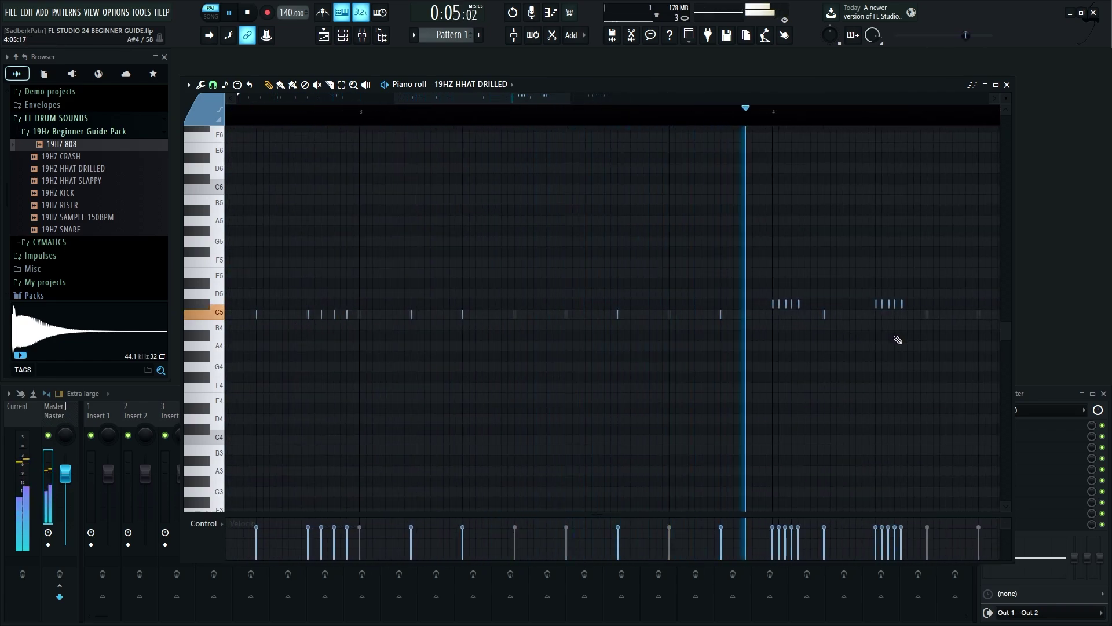
pyautogui.scroll(2, 869, 339)
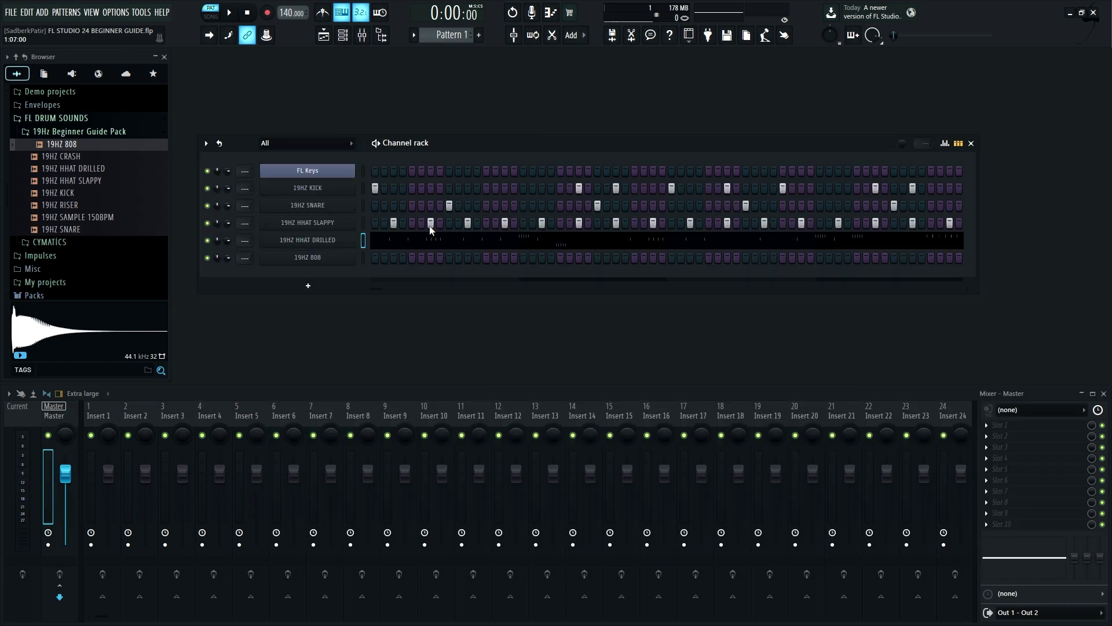
# Open the 19HZ 808 channel's piano roll with note snapping set to whole beats
pyautogui.click(363, 257)
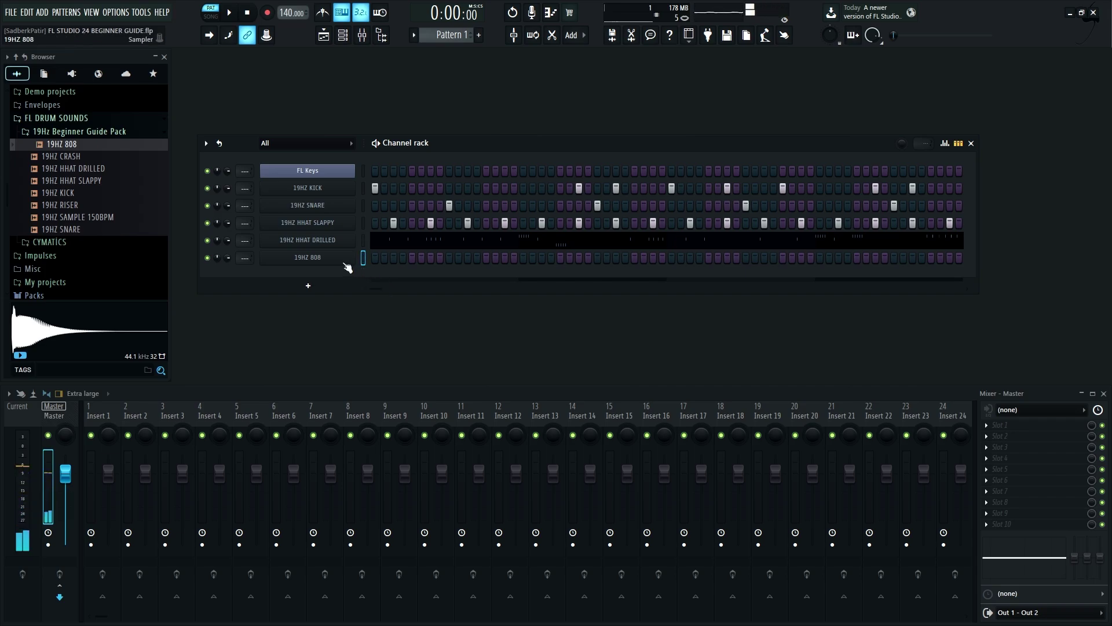
pyautogui.rightClick(363, 258)
pyautogui.click(374, 259)
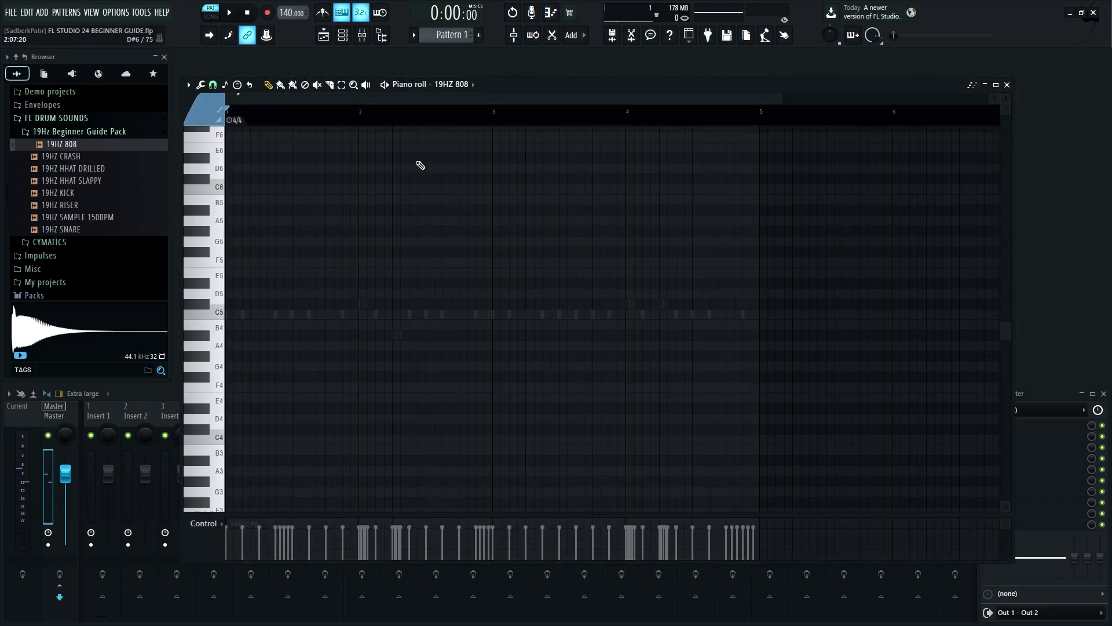
pyautogui.moveTo(777, 99); pyautogui.dragTo(567, 99)
pyautogui.click(213, 84)
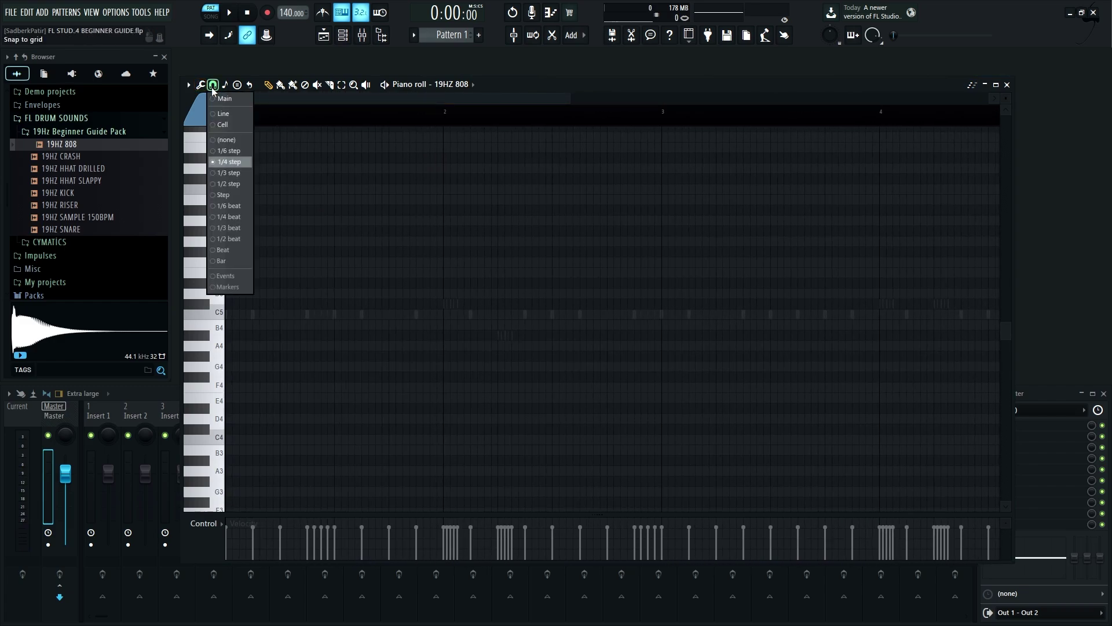
pyautogui.click(237, 248)
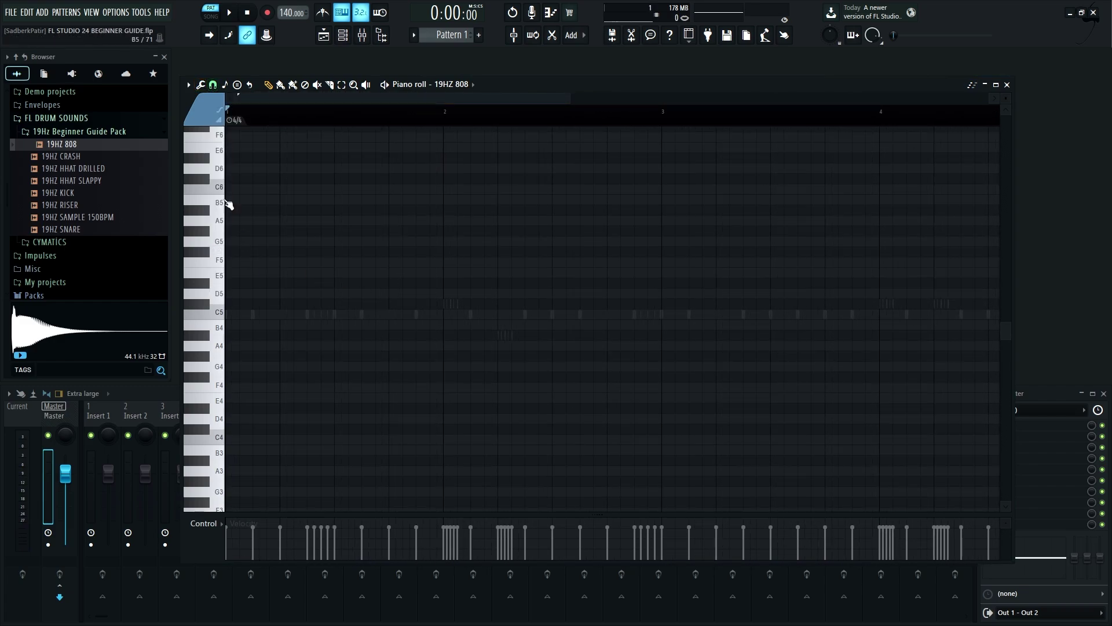
# Audition the 808 at B5, A5, E5, D5 and C5, settling on B5
pyautogui.click(222, 202)
pyautogui.click(214, 223)
pyautogui.click(212, 275)
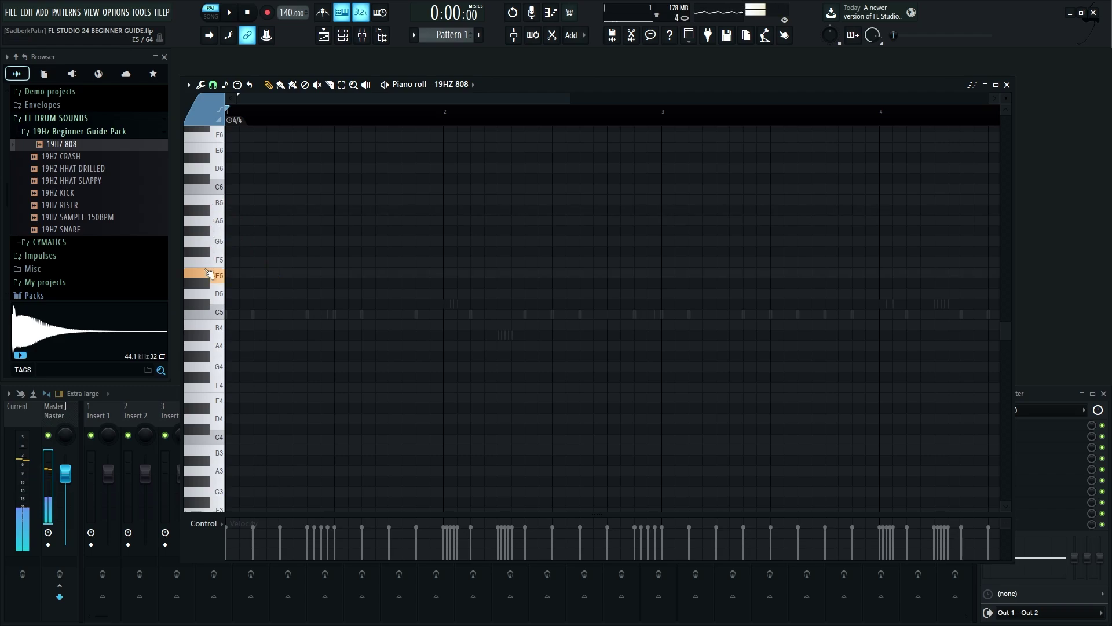
pyautogui.click(210, 296)
pyautogui.click(210, 318)
pyautogui.click(218, 224)
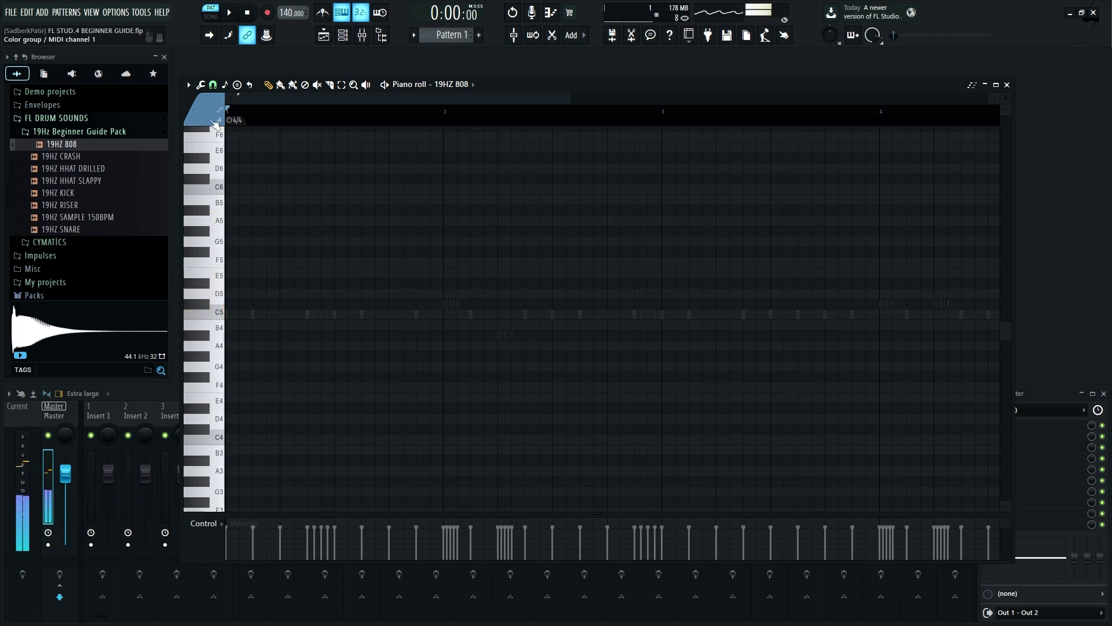
pyautogui.click(221, 201)
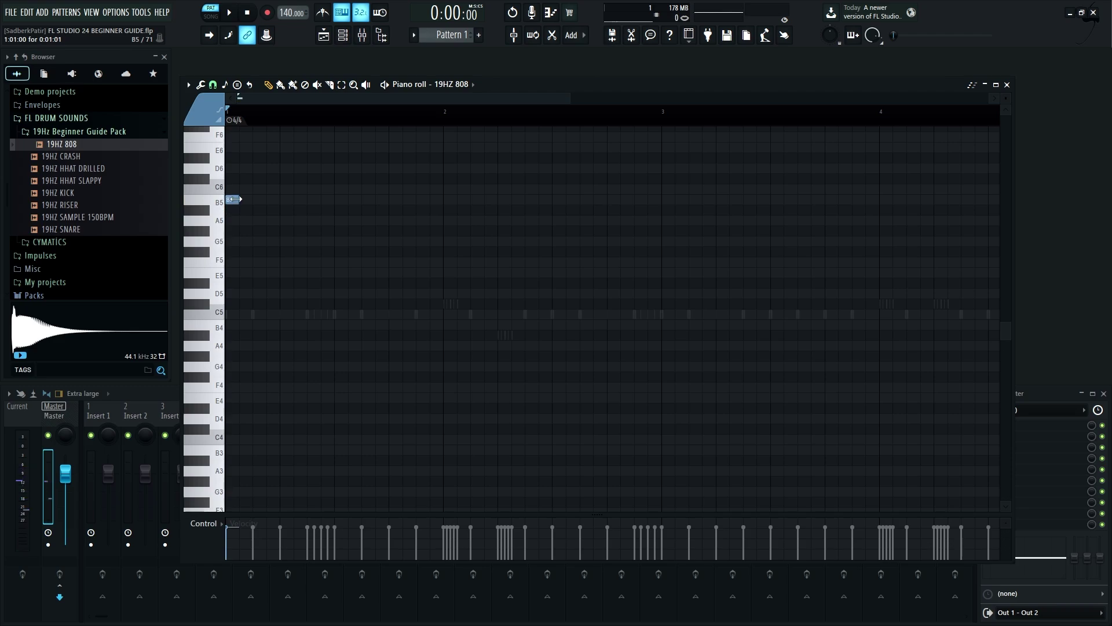
# Check the B5 note's properties and try longer lengths, restoring its original length
pyautogui.click(230, 199)
pyautogui.press('space')
pyautogui.press('space')
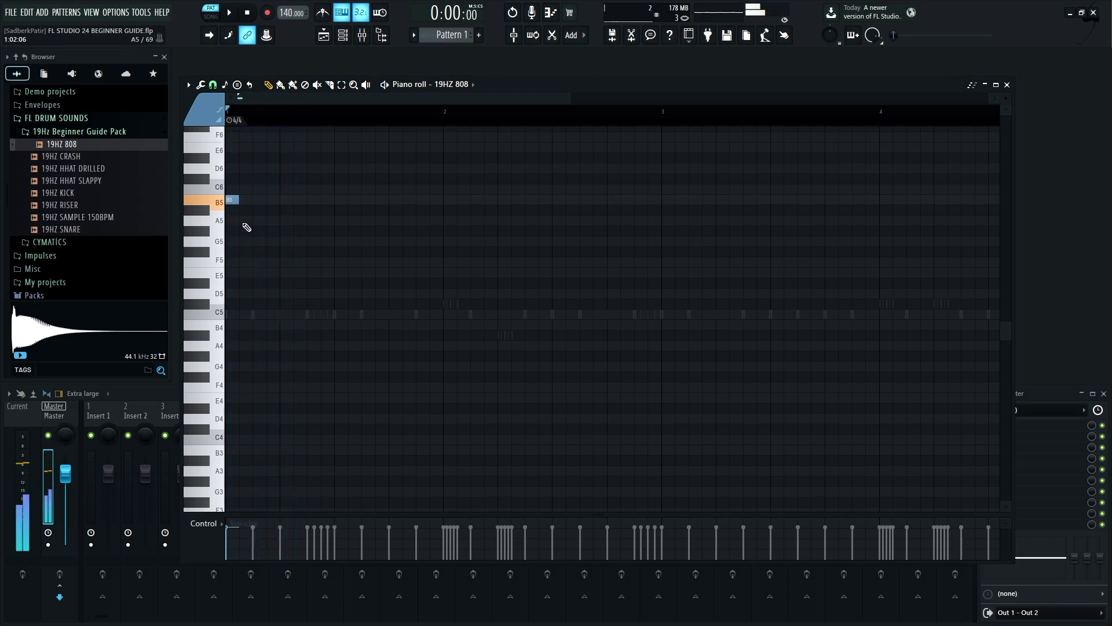
pyautogui.click(231, 200)
pyautogui.doubleClick(232, 199)
pyautogui.click(630, 230)
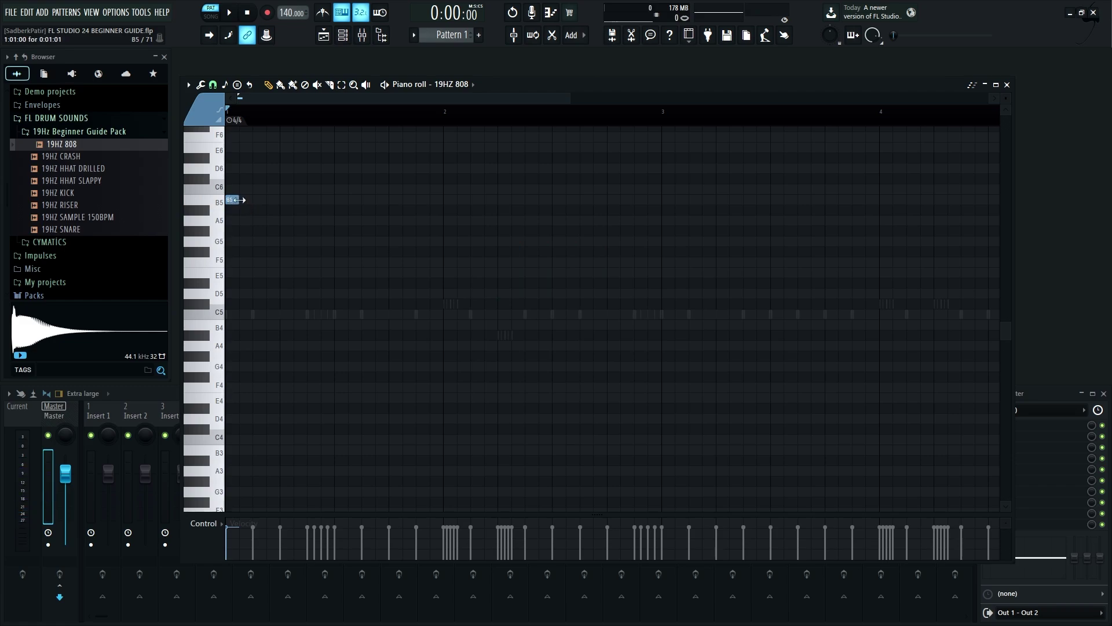
pyautogui.moveTo(240, 200)
pyautogui.mouseDown()
pyautogui.moveTo(308, 200)
pyautogui.moveTo(244, 208)
pyautogui.mouseUp()
# Draw B5, A#5 and G#5 notes in the 19HZ 808 piano roll and audition them
pyautogui.click(232, 199)
pyautogui.press('space')
pyautogui.click(311, 211)
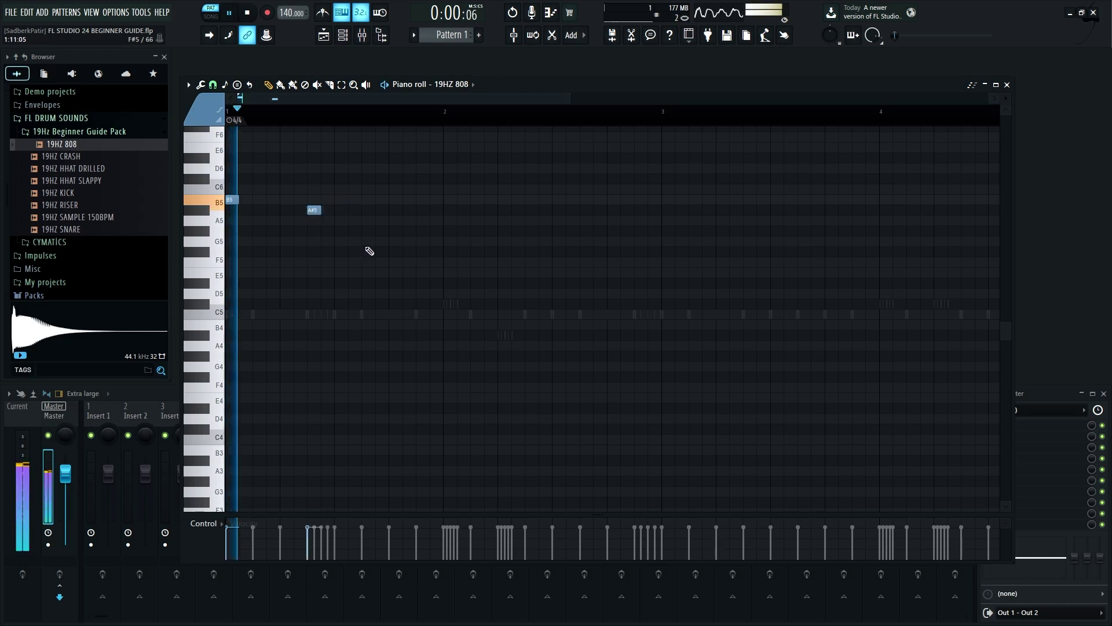
pyautogui.click(392, 234)
pyautogui.press('space')
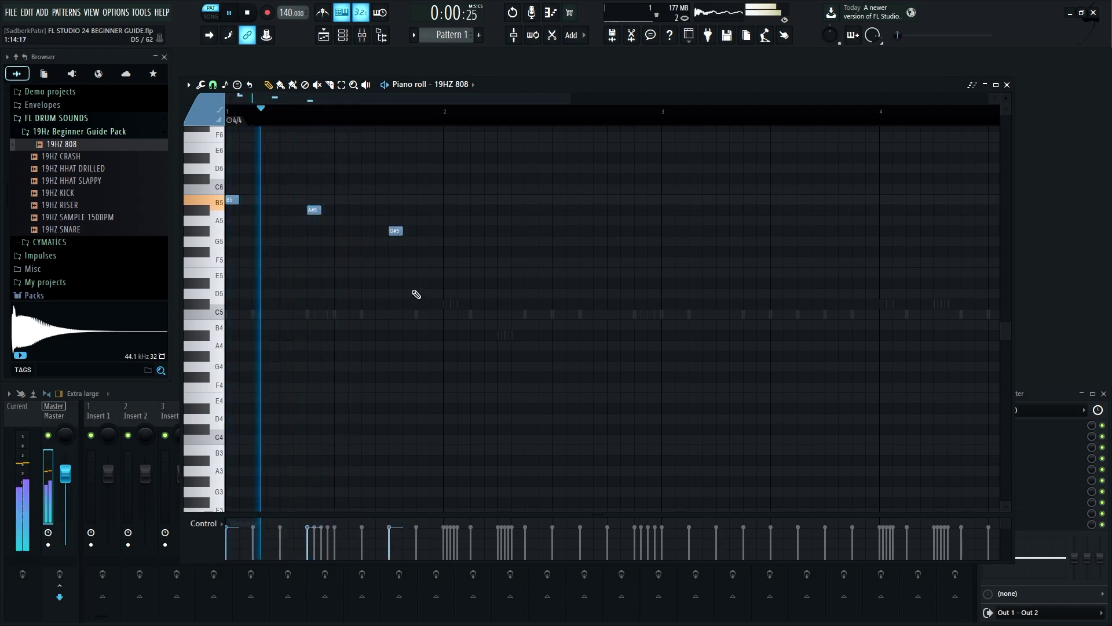
pyautogui.press('space')
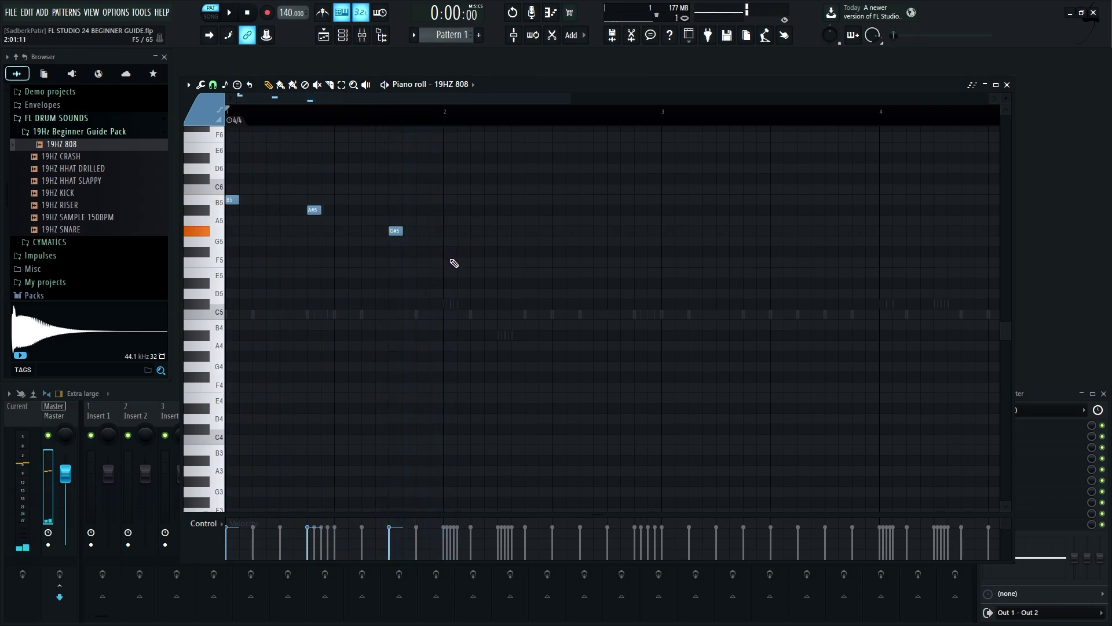
# Add a run of D#5 notes through bar 2, replacing one misplaced note
pyautogui.click(474, 282)
pyautogui.click(501, 283)
pyautogui.press('space')
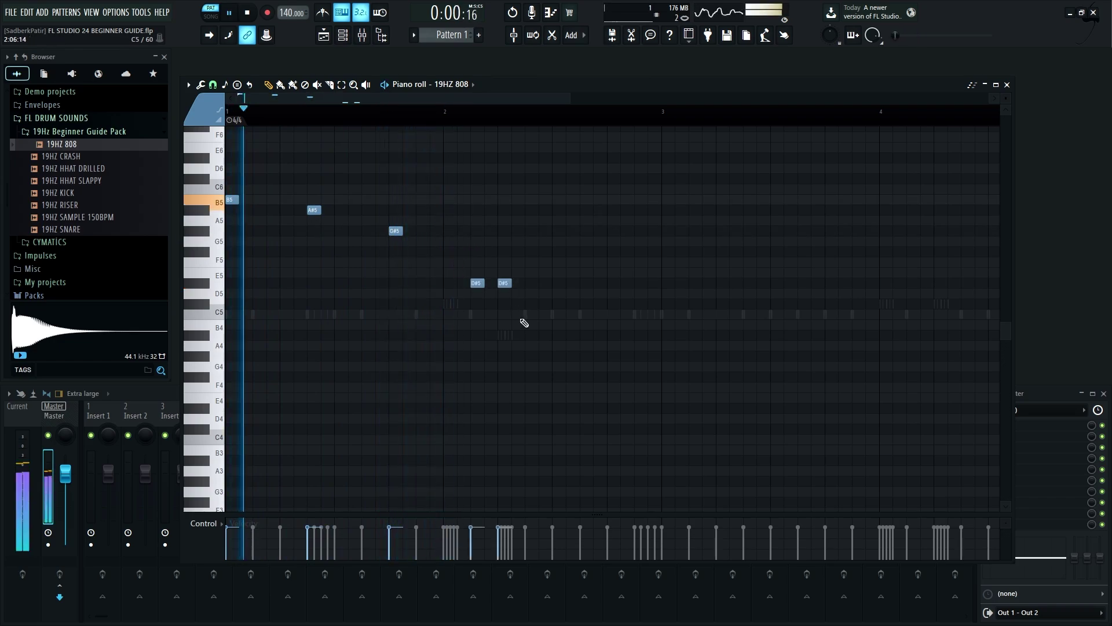
pyautogui.press('space')
pyautogui.click(585, 283)
pyautogui.press('space')
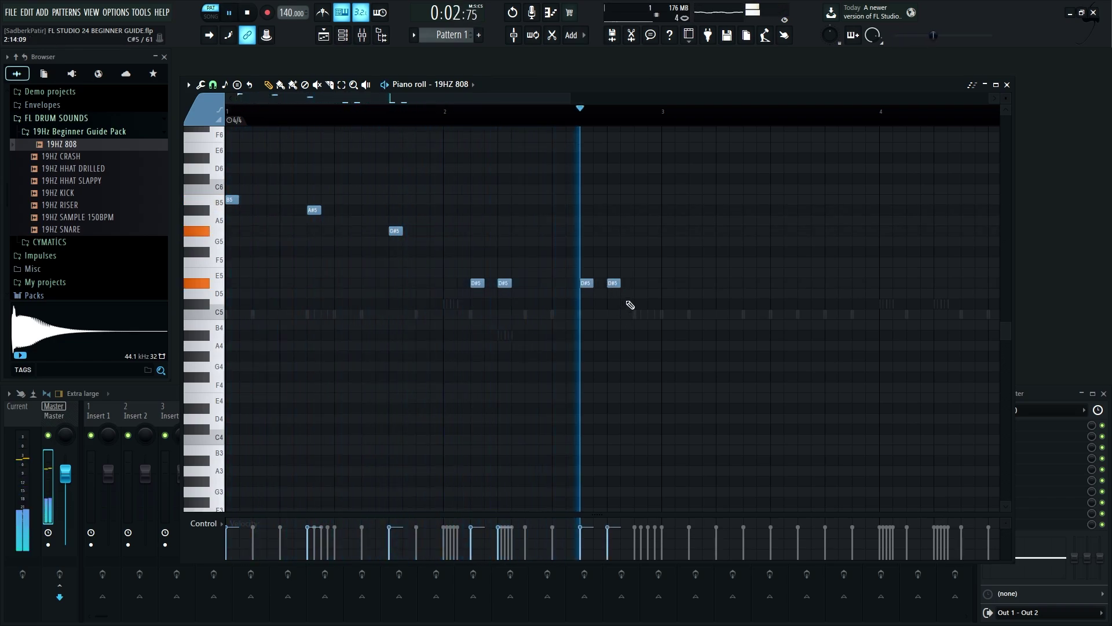
pyautogui.press('space')
pyautogui.rightClick(586, 282)
pyautogui.click(558, 283)
pyautogui.click(586, 283)
pyautogui.press('space')
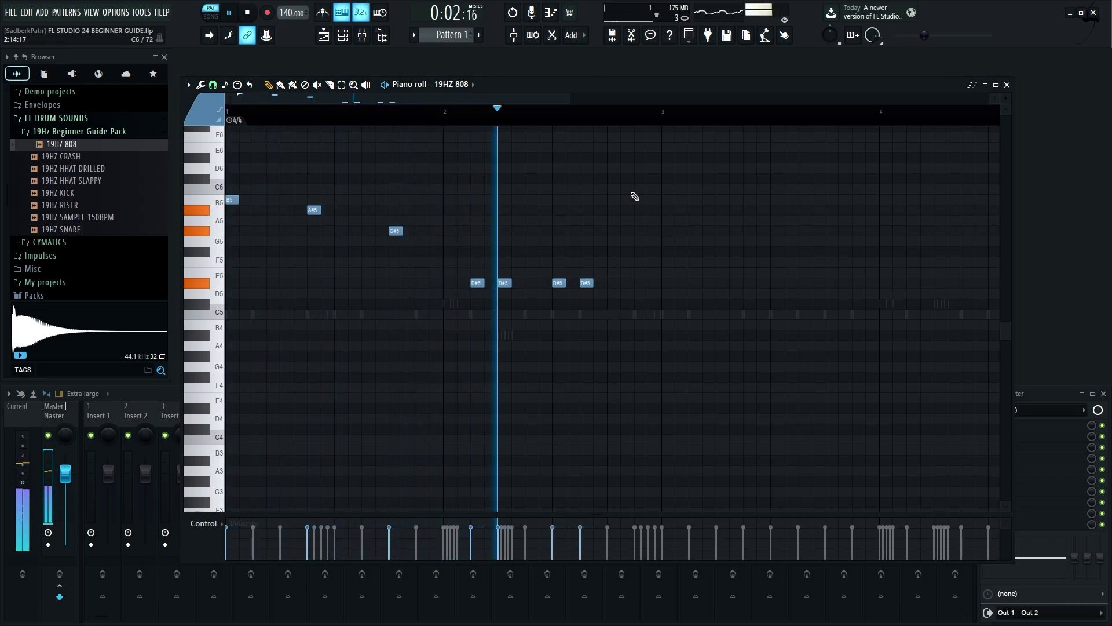
pyautogui.press('space')
# Finish the line with a D#6, two B5 notes in bar 3, and a D#6 near bar 4's end
pyautogui.click(640, 159)
pyautogui.press('space')
pyautogui.press('space')
pyautogui.click(666, 199)
pyautogui.click(721, 199)
pyautogui.press('space')
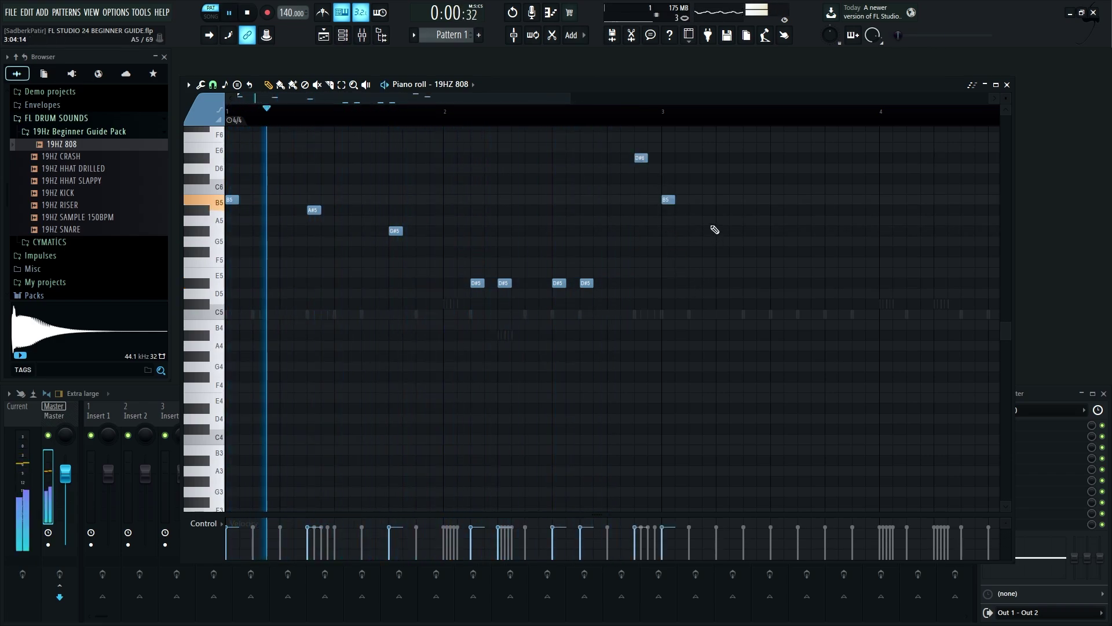
pyautogui.press('space')
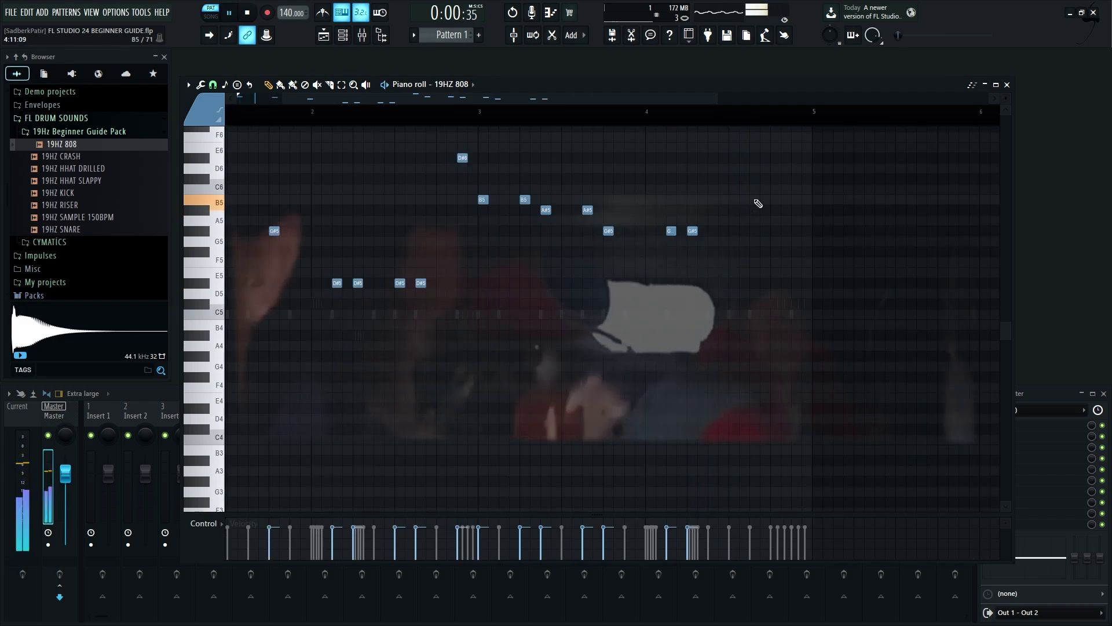
pyautogui.press('space')
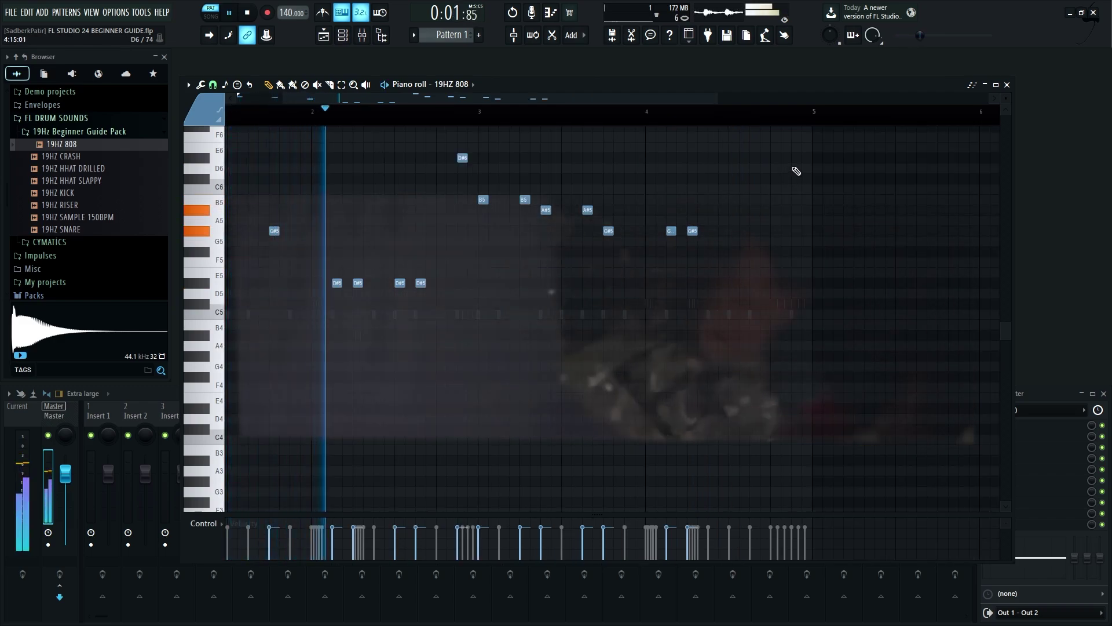
pyautogui.click(792, 158)
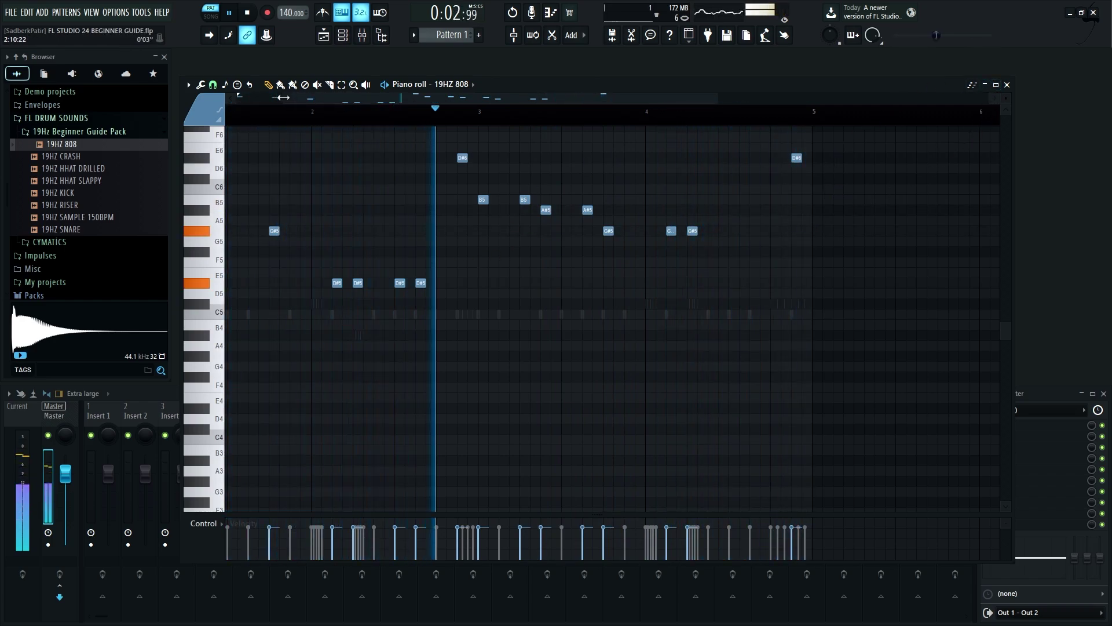
pyautogui.moveTo(319, 98); pyautogui.dragTo(141, 106)
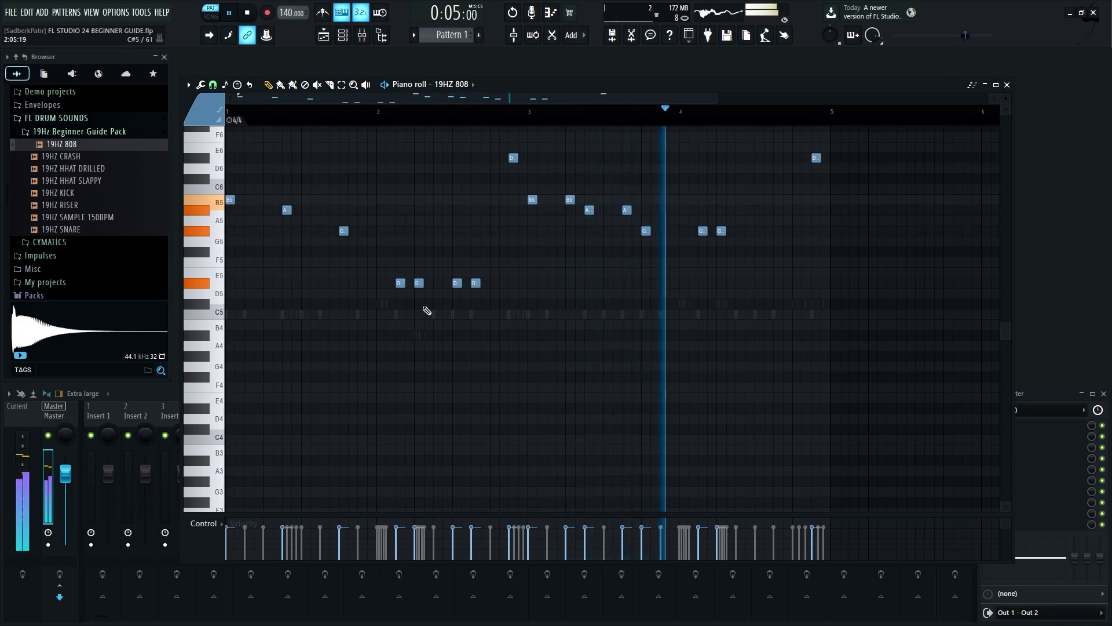
pyautogui.press('space')
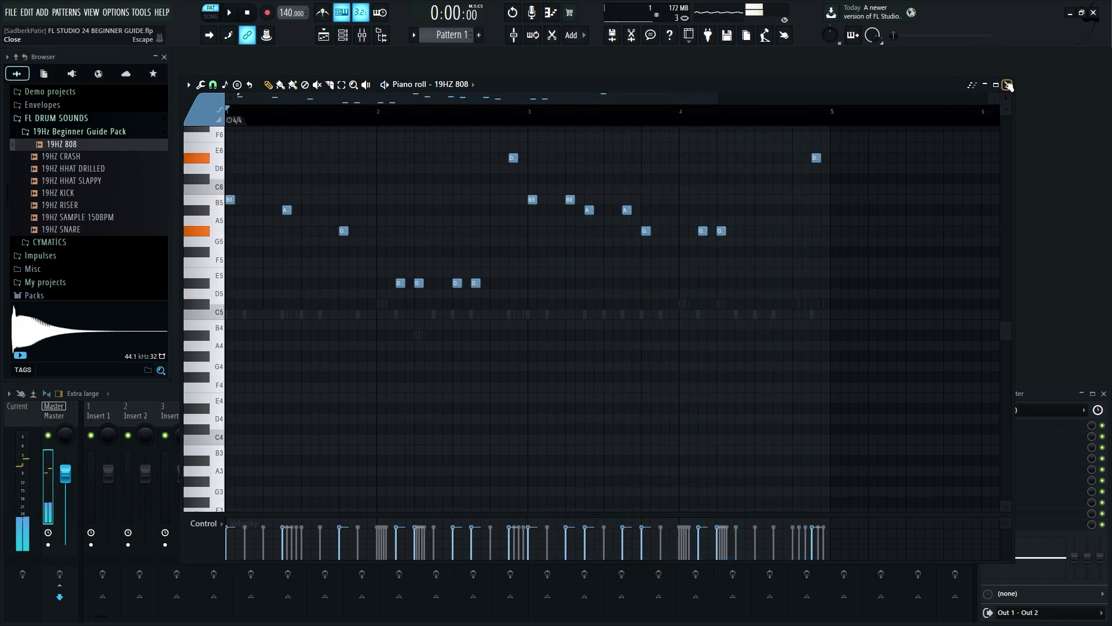
# Close the piano roll and delete the unused FL Keys channel from the Channel rack
pyautogui.click(1007, 84)
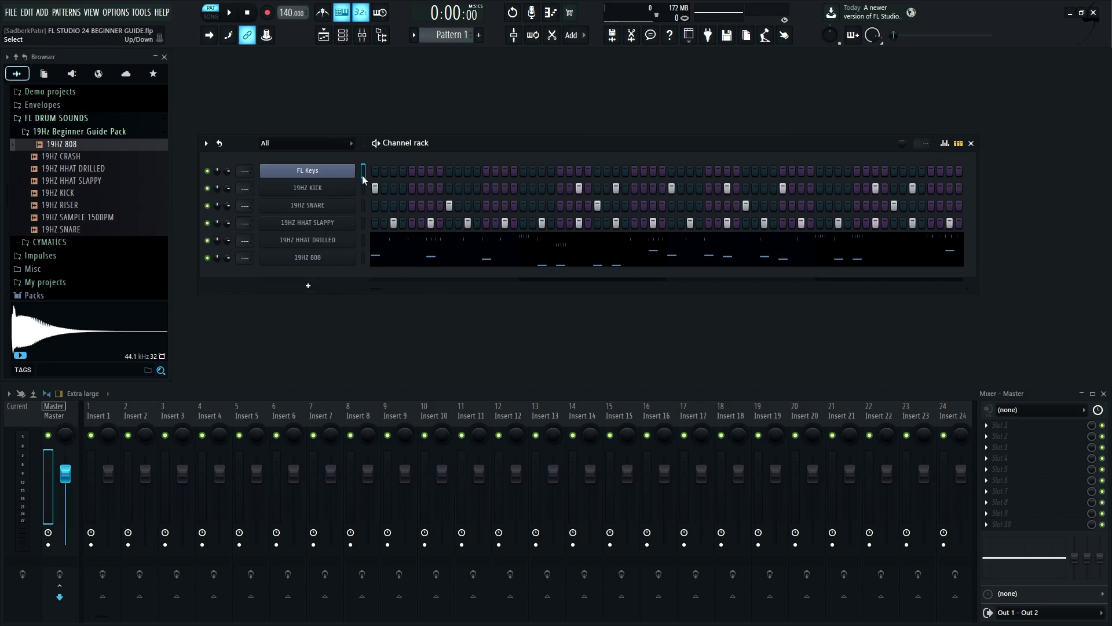
pyautogui.rightClick(325, 168)
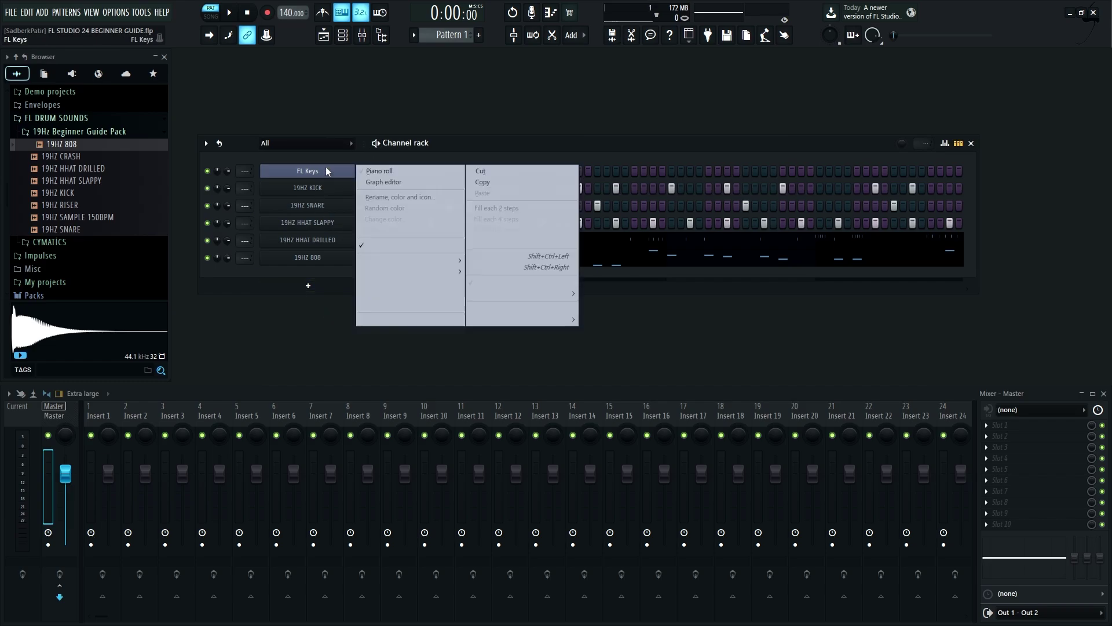
pyautogui.click(401, 304)
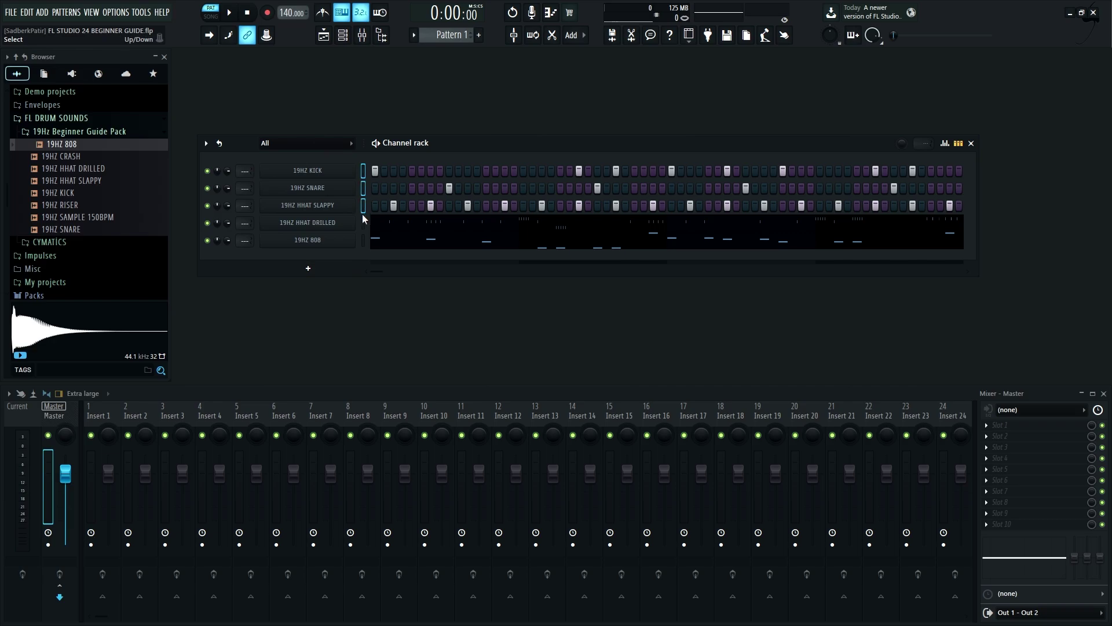
pyautogui.click(364, 172)
pyautogui.hotkey('ctrl', 'l')
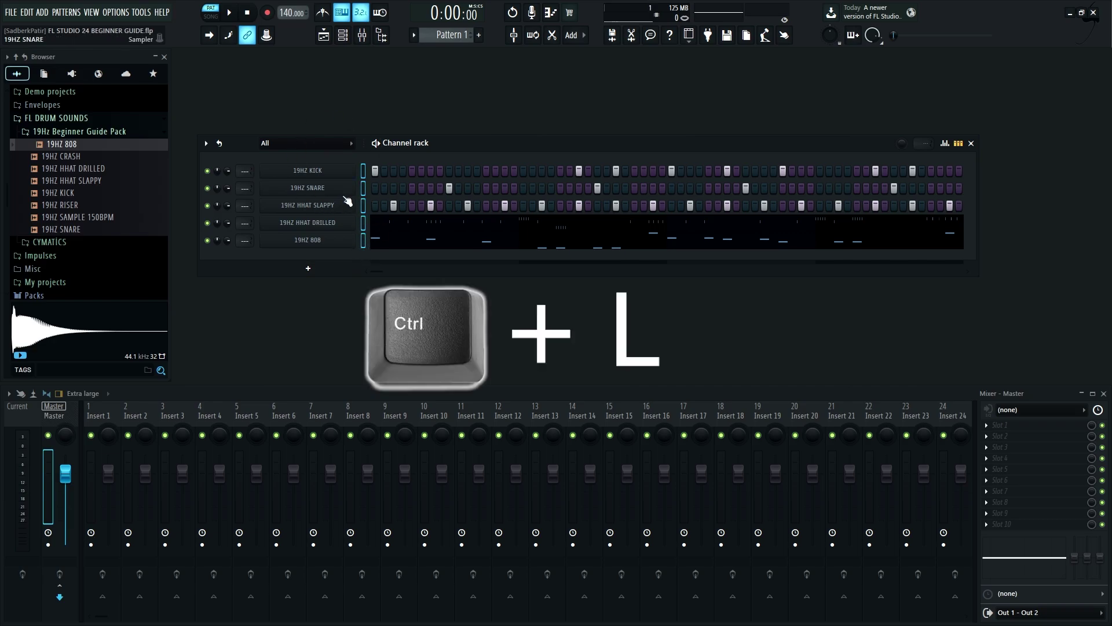
pyautogui.hotkey('ctrl', 'l')
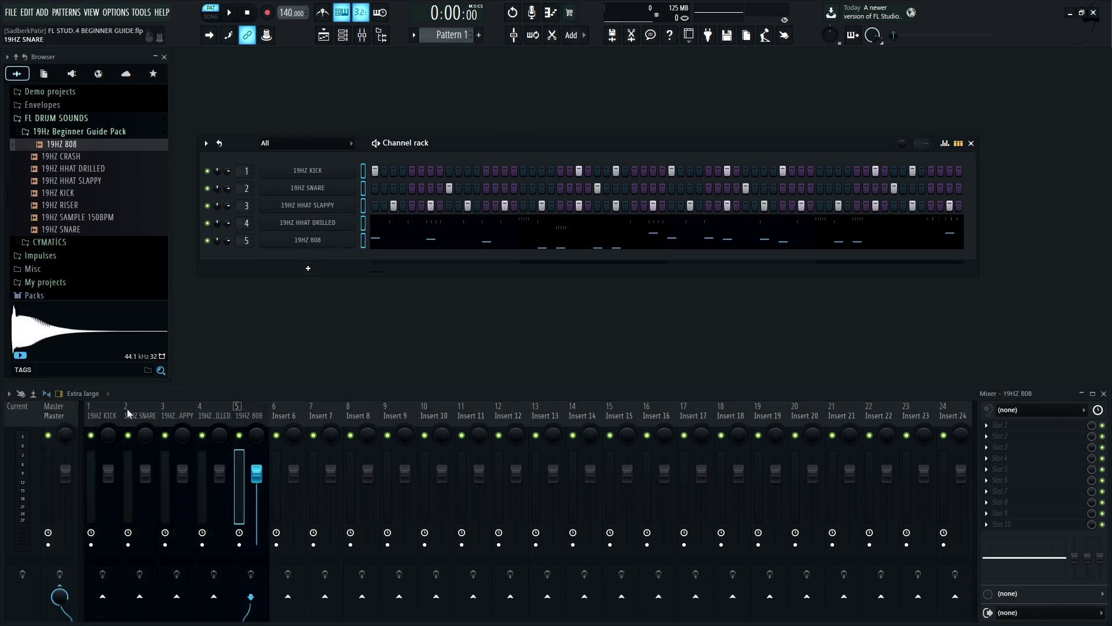
pyautogui.click(101, 416)
pyautogui.click(255, 412)
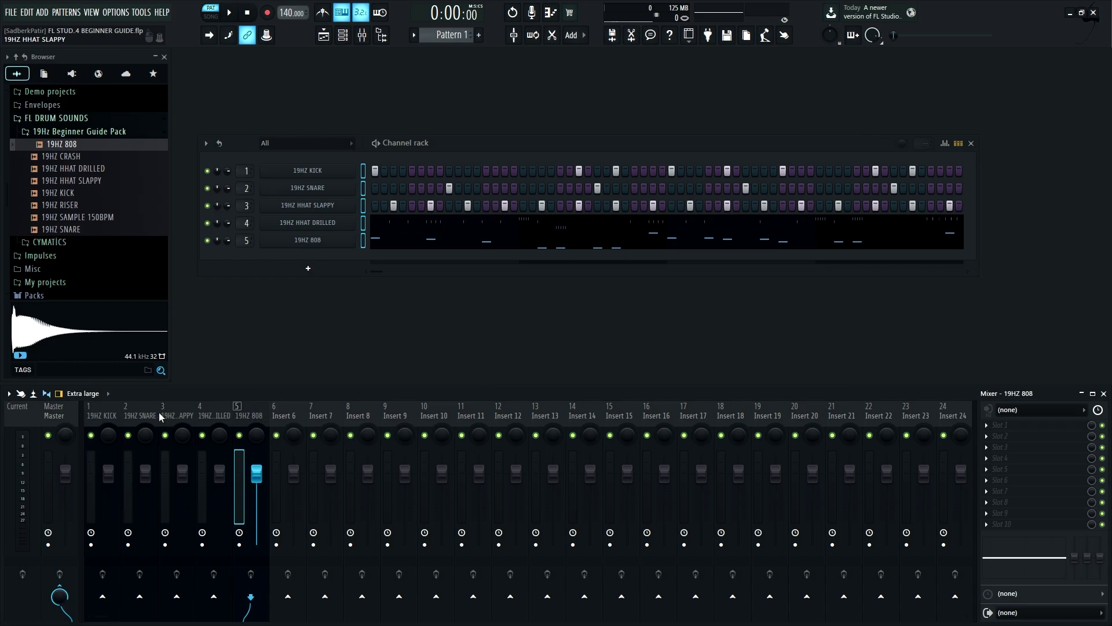
pyautogui.click(139, 413)
pyautogui.click(109, 414)
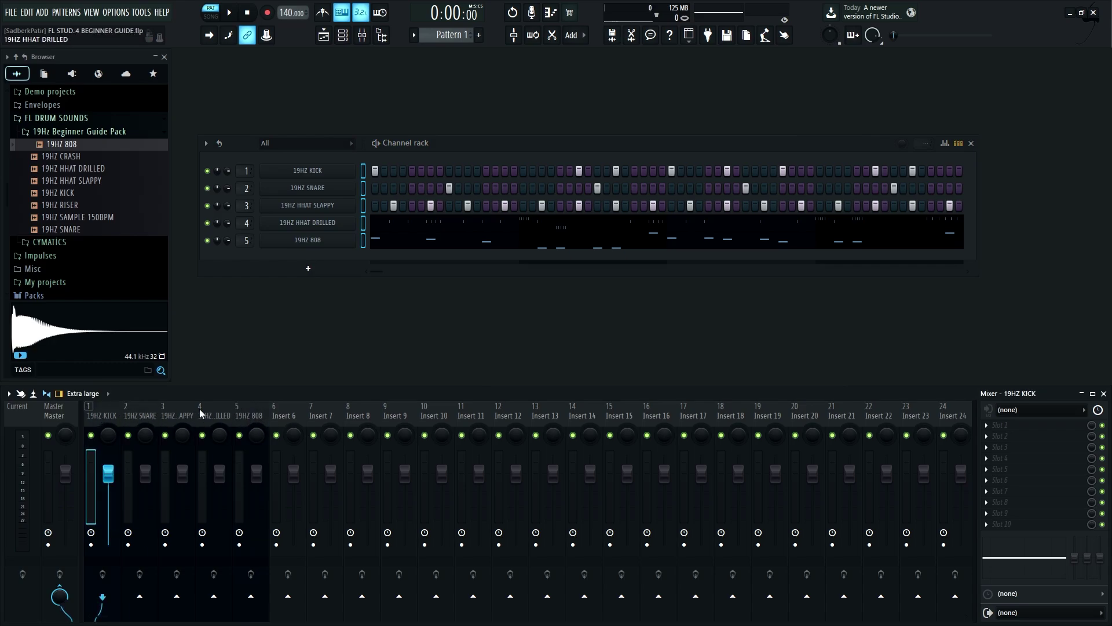
pyautogui.hotkey('ctrl', 'z')
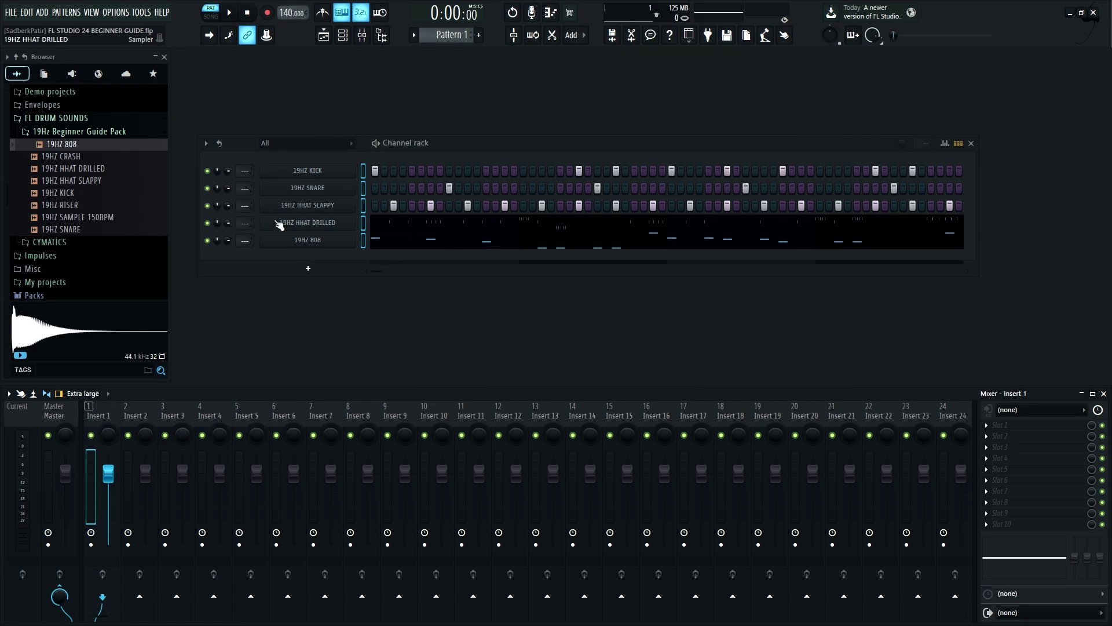
pyautogui.moveTo(240, 170)
pyautogui.mouseDown()
pyautogui.moveTo(240, 159)
pyautogui.moveTo(240, 175)
pyautogui.mouseUp()
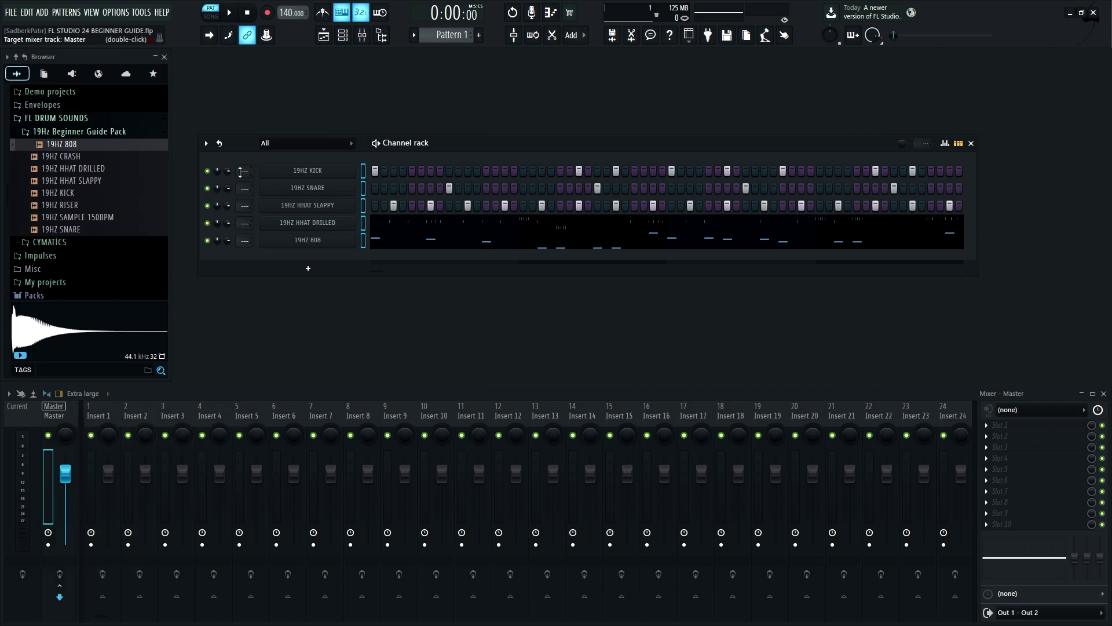
# Give the 19HZ KICK channel a light grey colour and the 19HZ SNARE channel green
pyautogui.rightClick(304, 171)
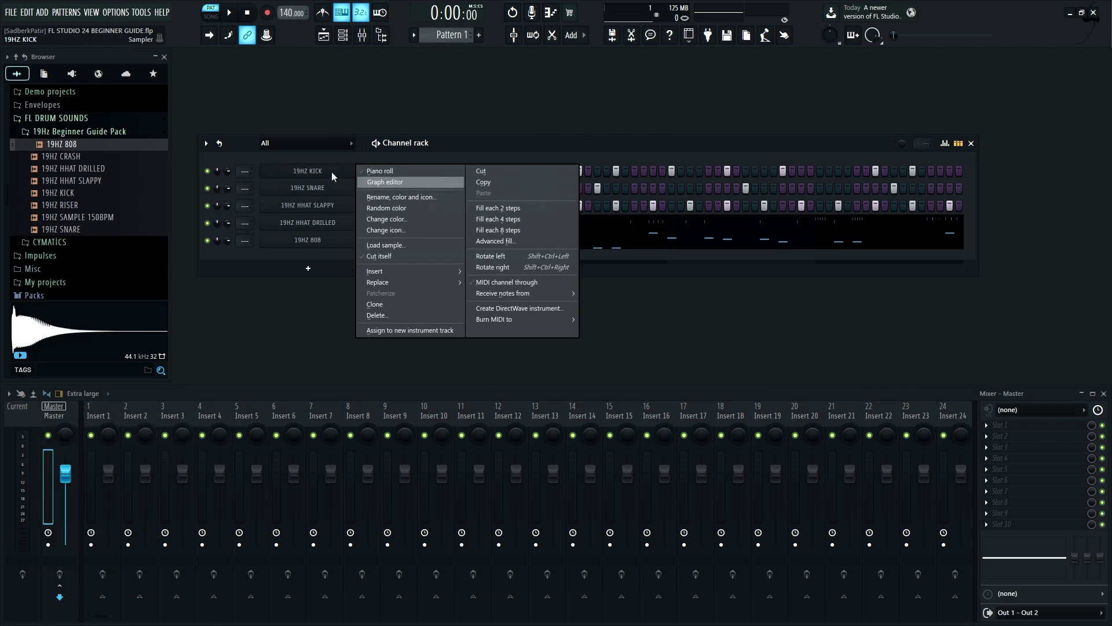
pyautogui.click(400, 197)
pyautogui.click(376, 198)
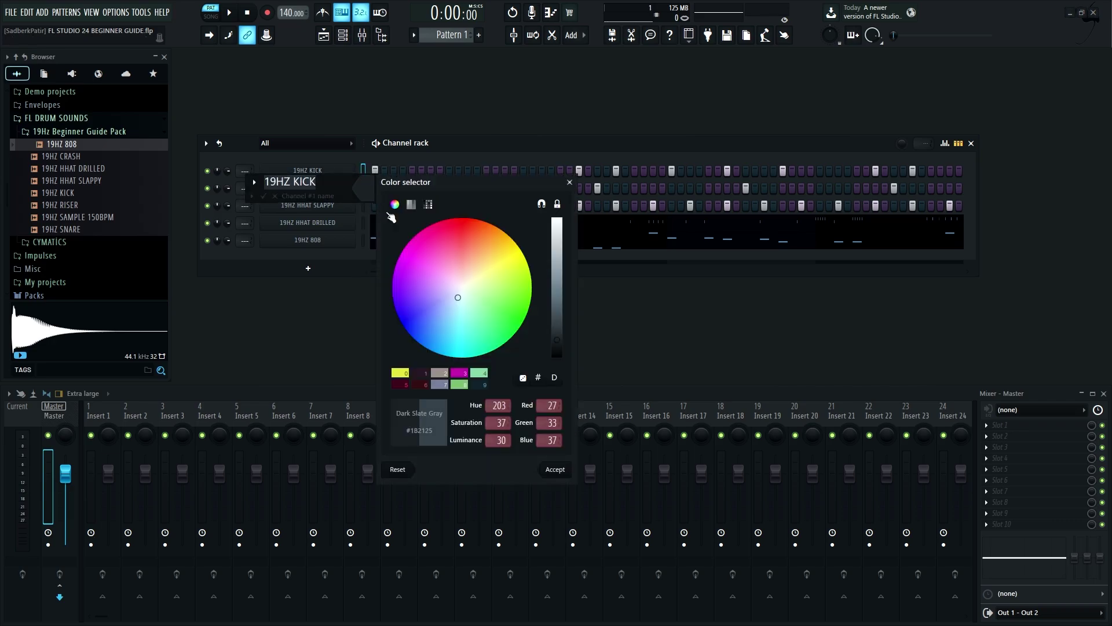
pyautogui.click(525, 379)
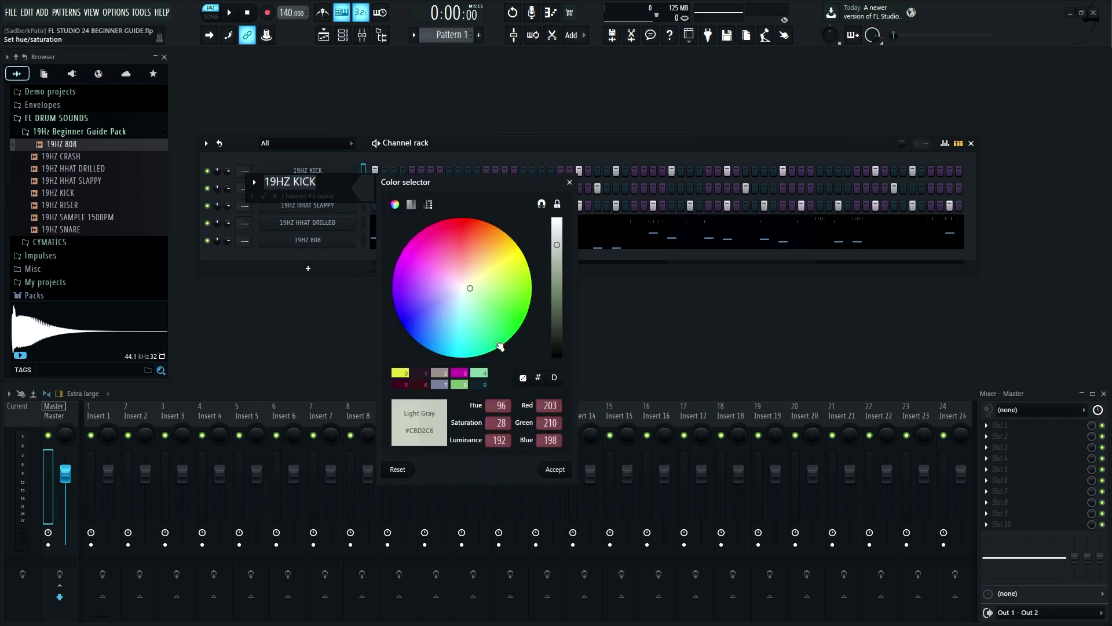
pyautogui.click(555, 470)
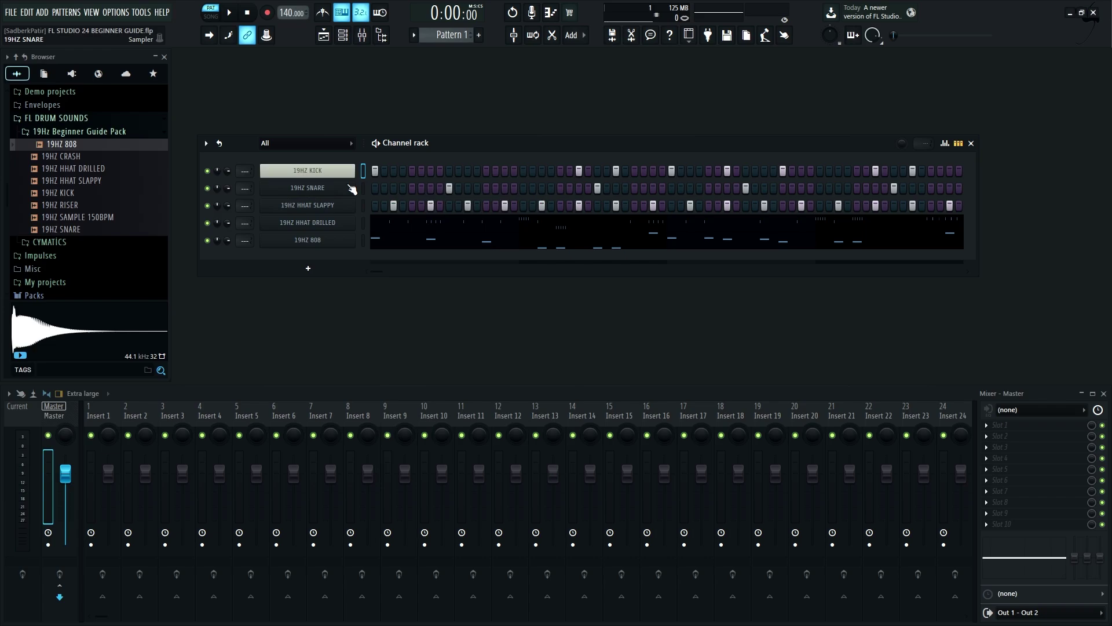
pyautogui.rightClick(347, 187)
pyautogui.click(399, 210)
pyautogui.click(376, 210)
pyautogui.click(525, 380)
pyautogui.click(555, 469)
# Colour the HHAT SLAPPY channel olive and the HHAT DRILLED channel near-black
pyautogui.rightClick(343, 206)
pyautogui.click(395, 229)
pyautogui.click(381, 224)
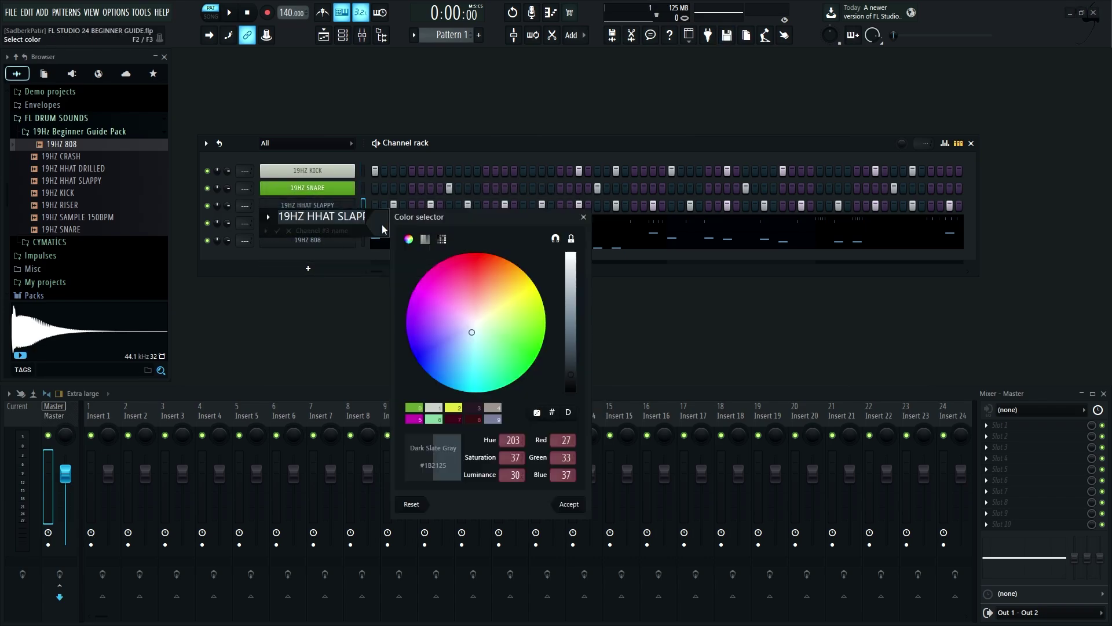
pyautogui.click(525, 379)
pyautogui.click(556, 470)
pyautogui.rightClick(342, 223)
pyautogui.click(395, 246)
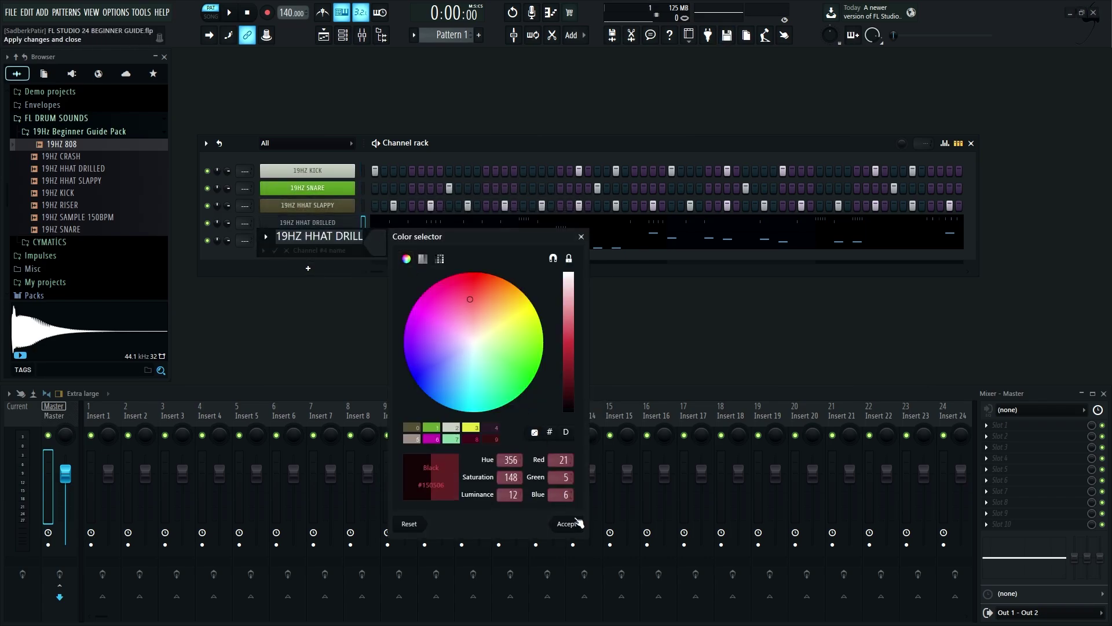
pyautogui.click(578, 523)
# Colour the 19HZ 808 Medium Aquamarine and route all five channels to mixer inserts with Ctrl+L
pyautogui.rightClick(355, 237)
pyautogui.click(382, 265)
pyautogui.click(534, 450)
pyautogui.click(534, 450)
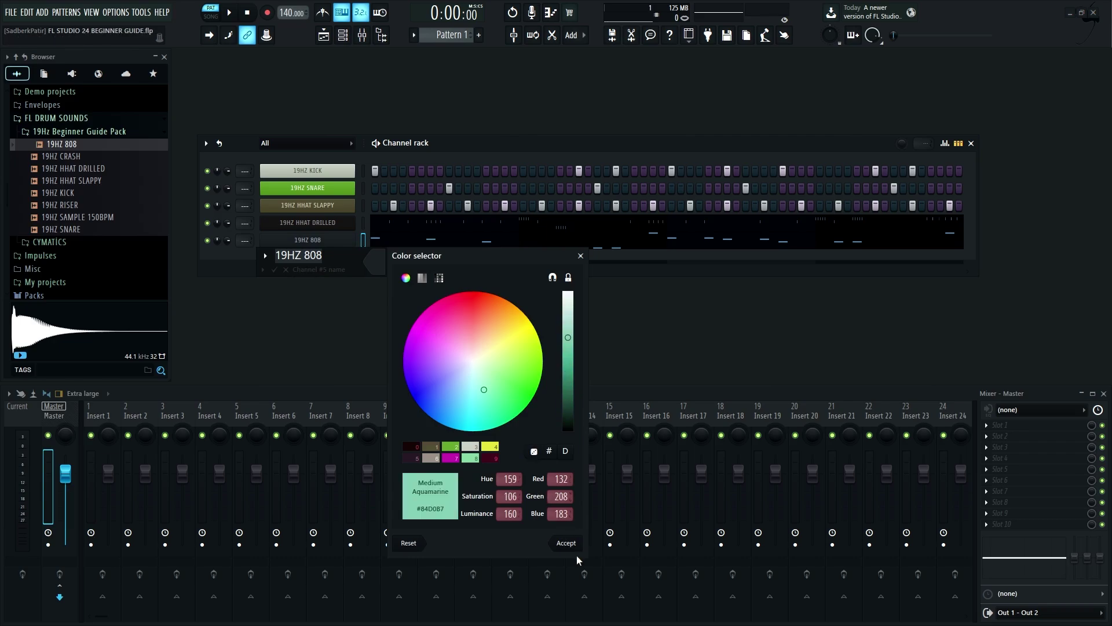
pyautogui.click(567, 544)
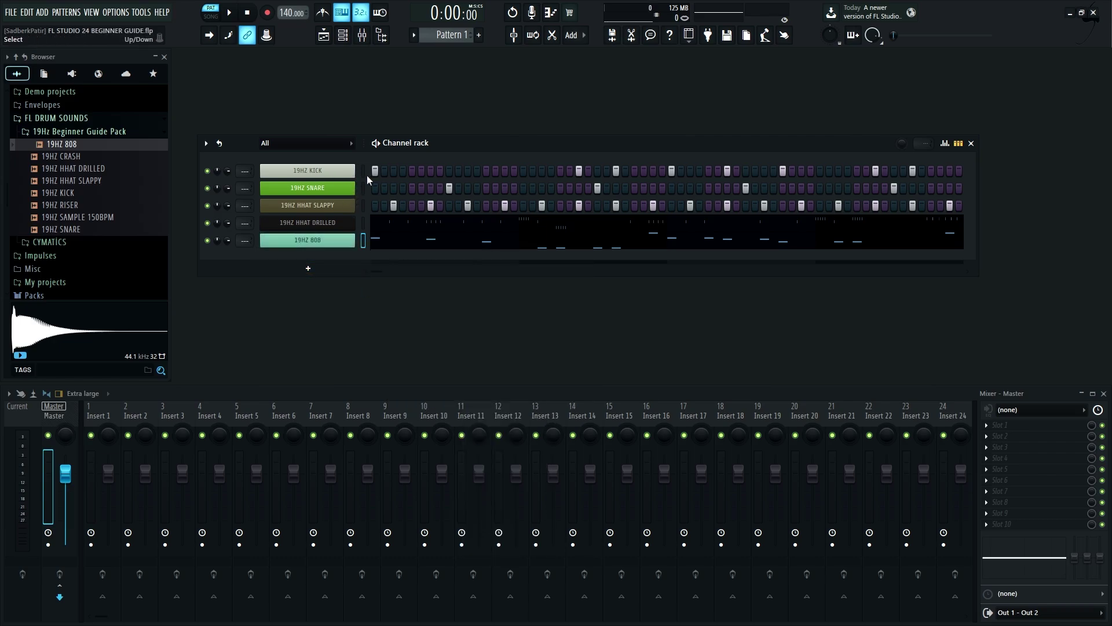
pyautogui.hotkey('ctrl', 'l')
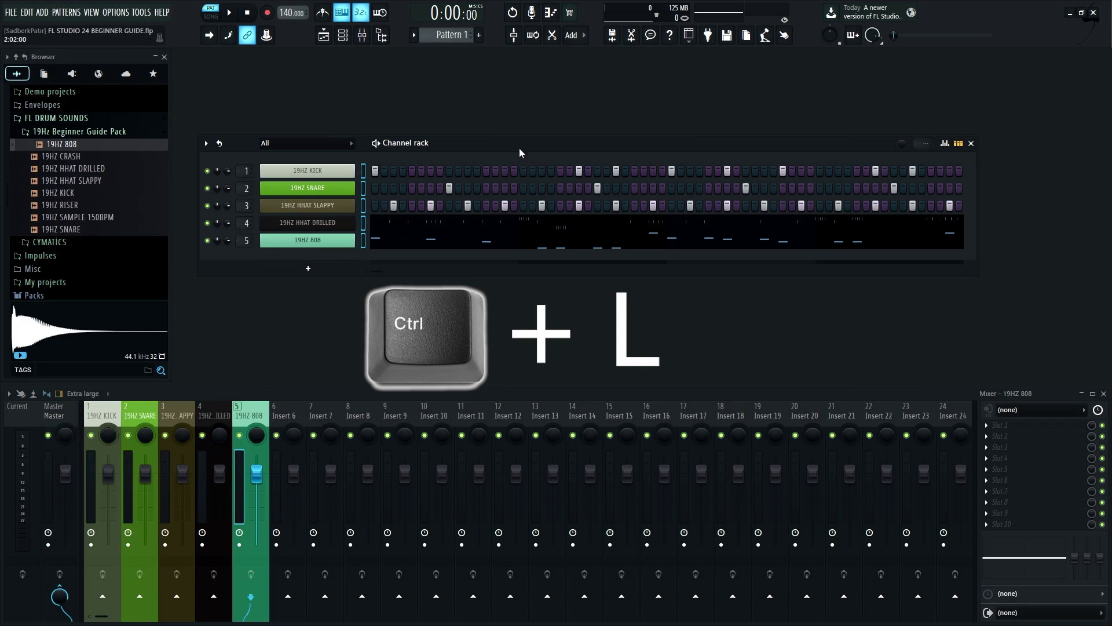
pyautogui.click(365, 241)
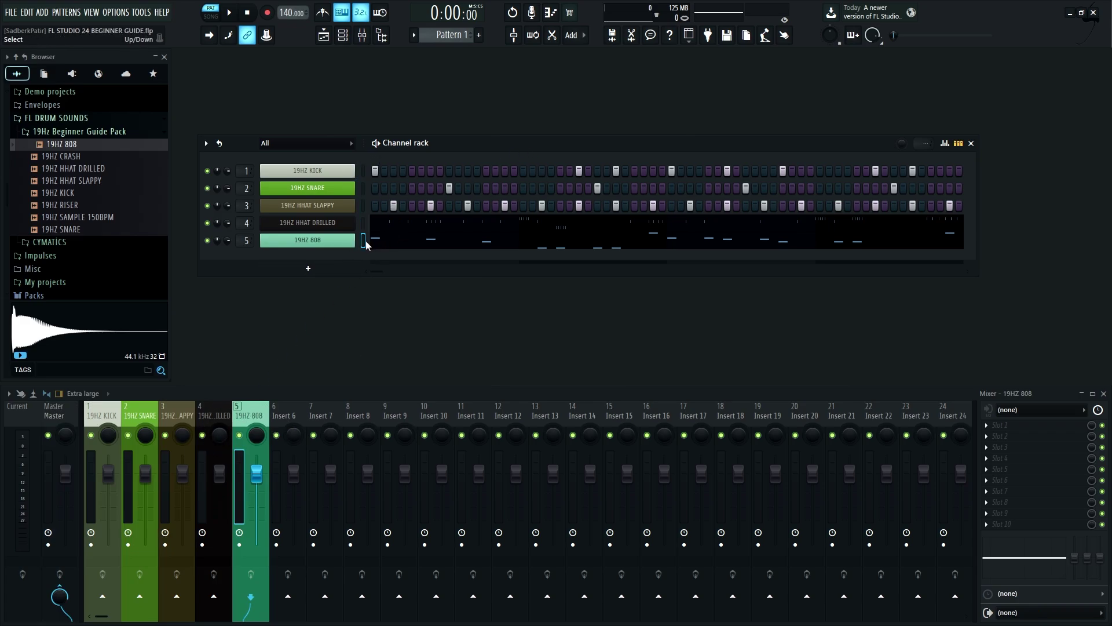
pyautogui.click(107, 433)
pyautogui.press('space')
pyautogui.moveTo(109, 472); pyautogui.dragTo(158, 503)
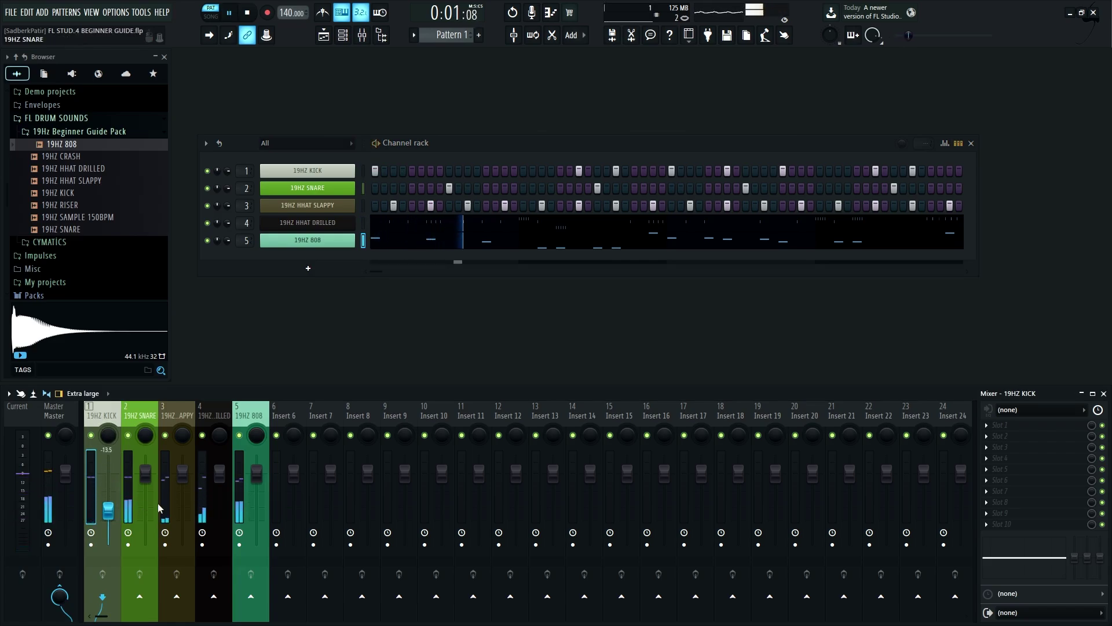
pyautogui.moveTo(257, 473); pyautogui.dragTo(257, 510)
pyautogui.moveTo(109, 510)
pyautogui.mouseDown()
pyautogui.moveTo(108, 474)
pyautogui.moveTo(109, 530)
pyautogui.moveTo(108, 496)
pyautogui.mouseUp()
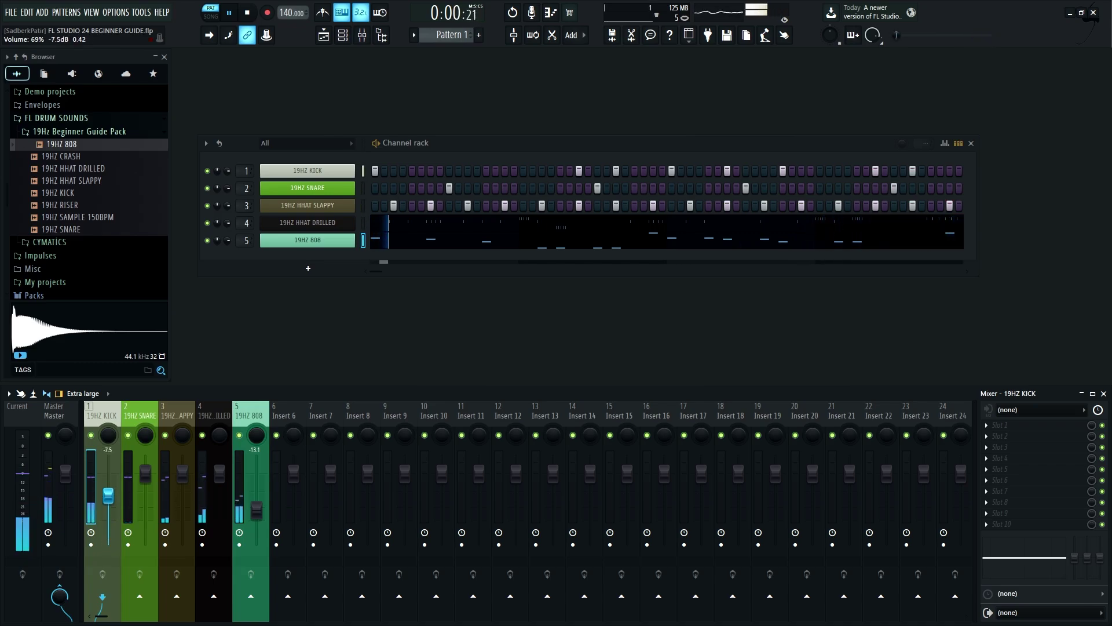
pyautogui.rightClick(110, 494)
pyautogui.click(134, 439)
pyautogui.rightClick(260, 480)
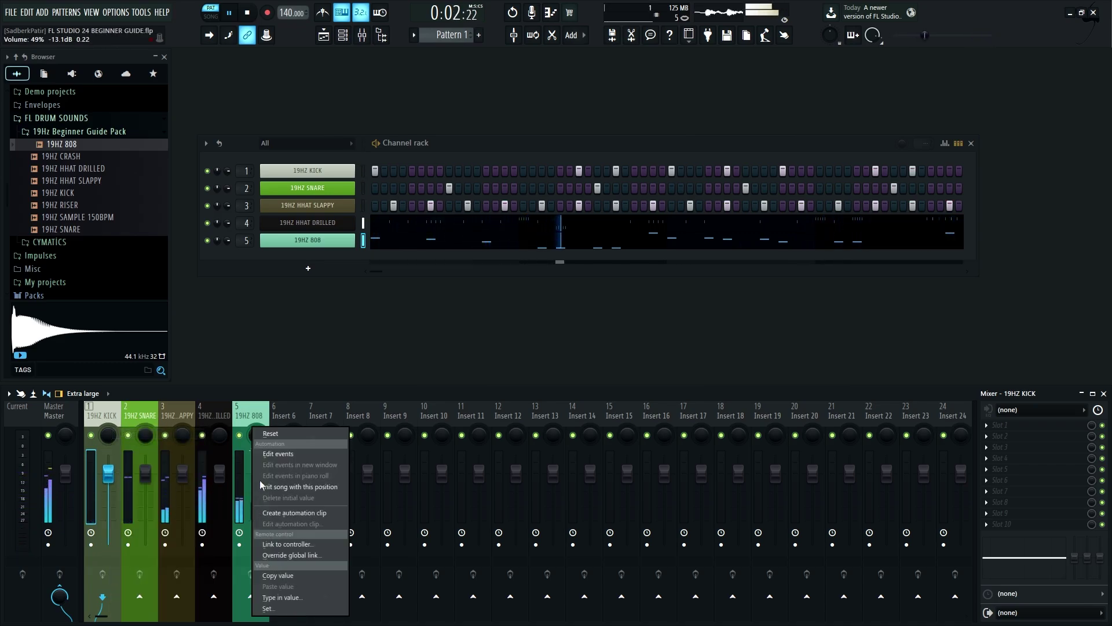
pyautogui.click(270, 433)
pyautogui.press('space')
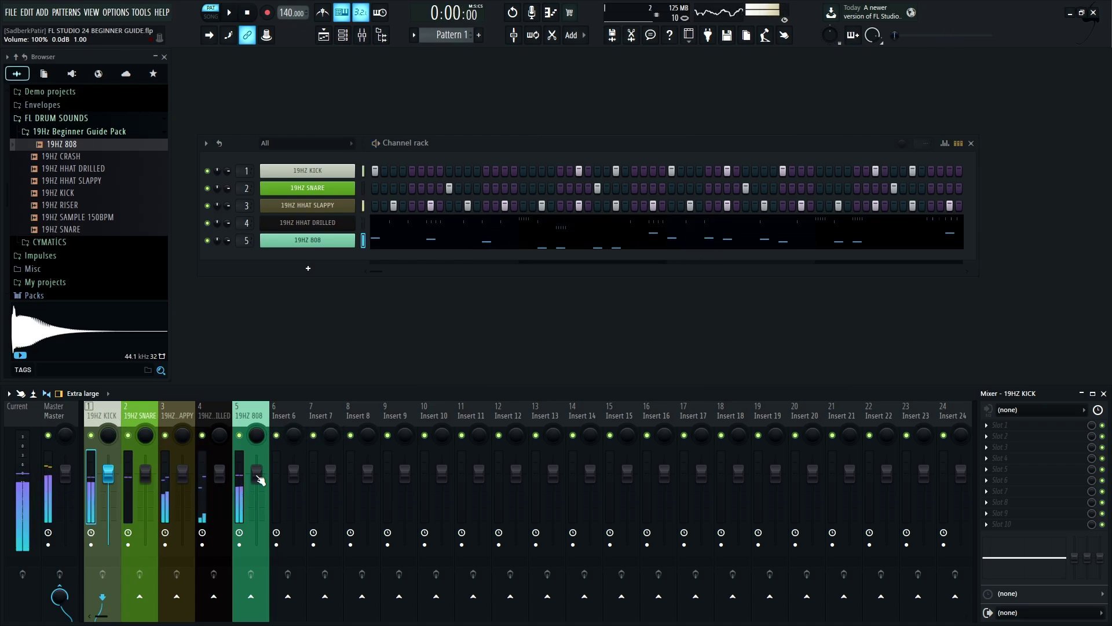
pyautogui.click(257, 474)
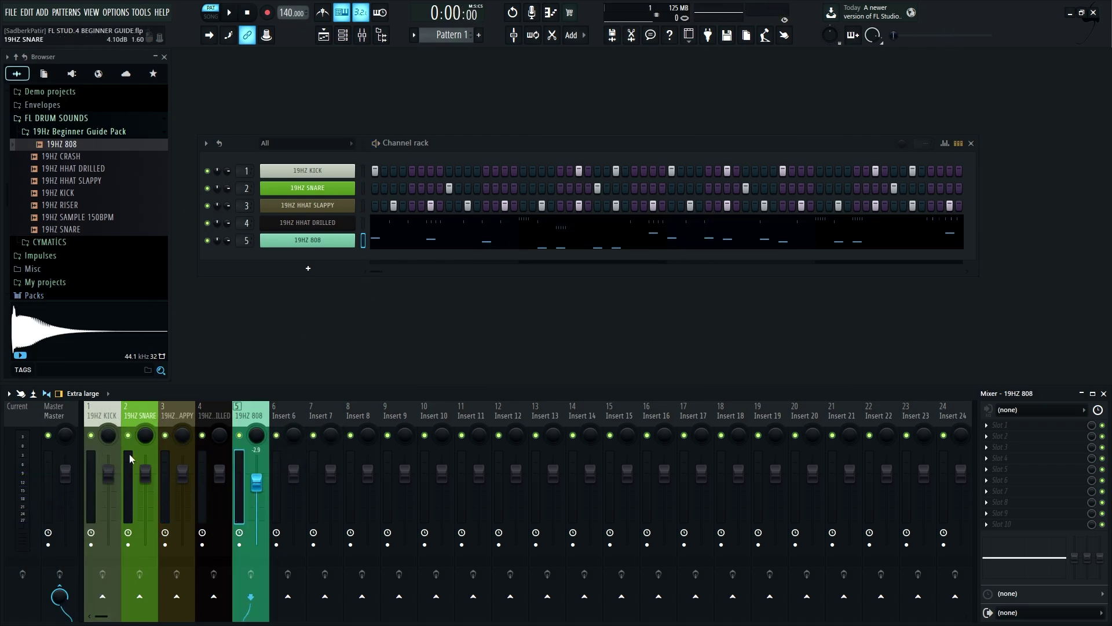
pyautogui.click(96, 422)
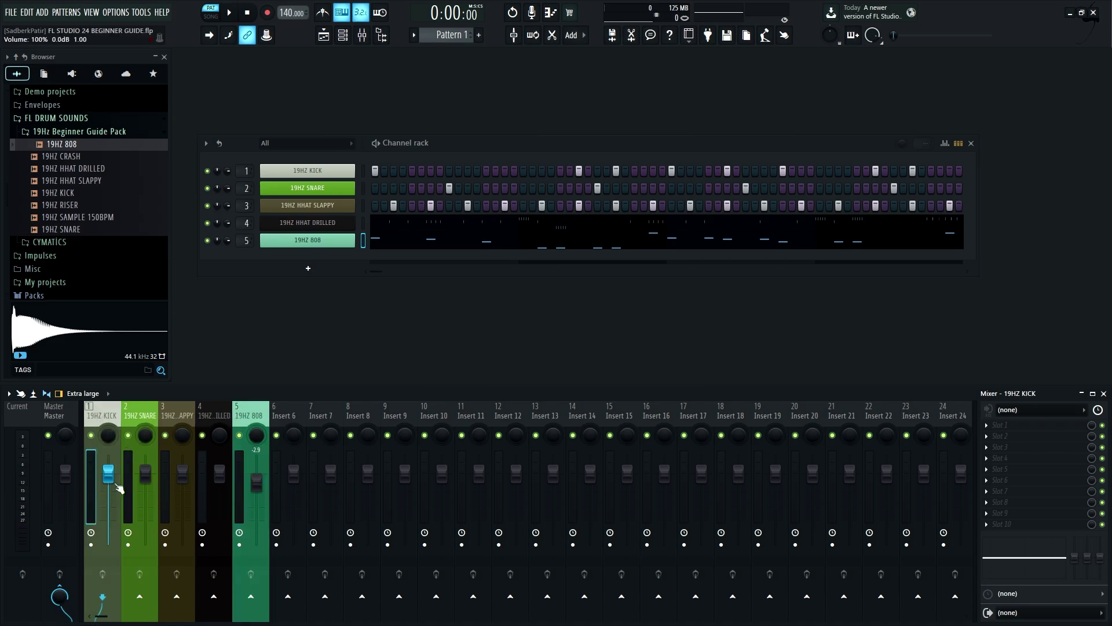
pyautogui.click(258, 421)
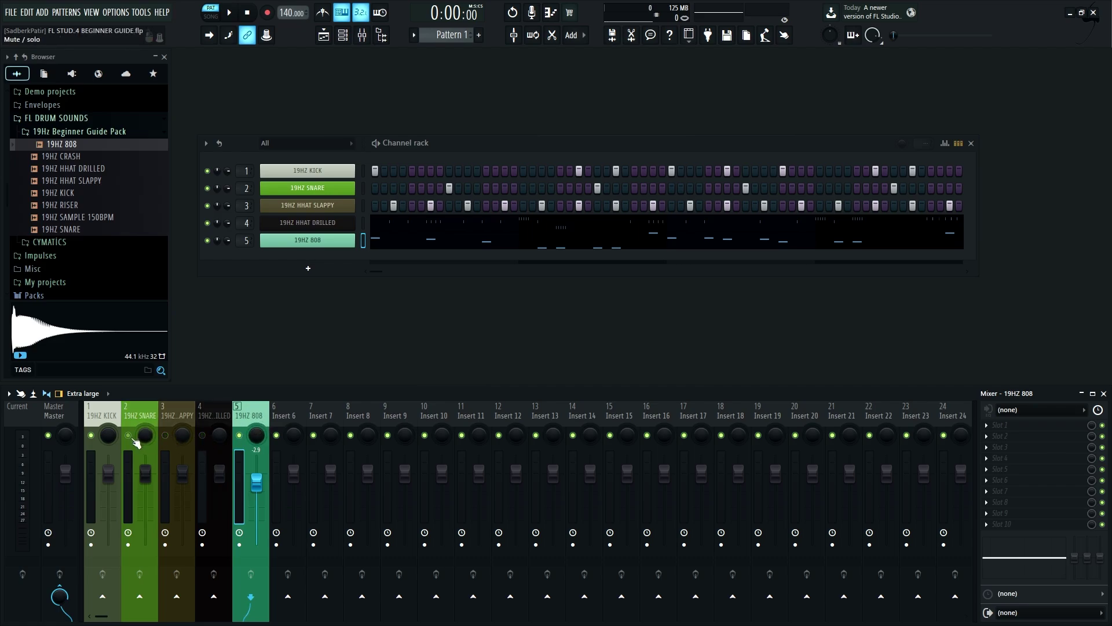
pyautogui.press('space')
pyautogui.rightClick(256, 481)
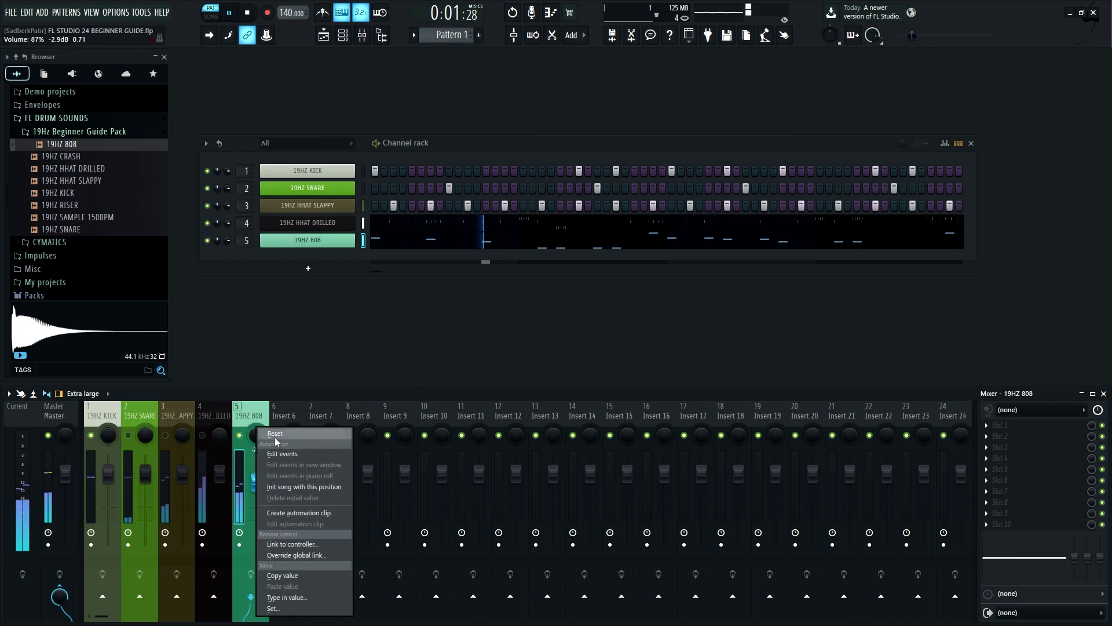
pyautogui.click(272, 571)
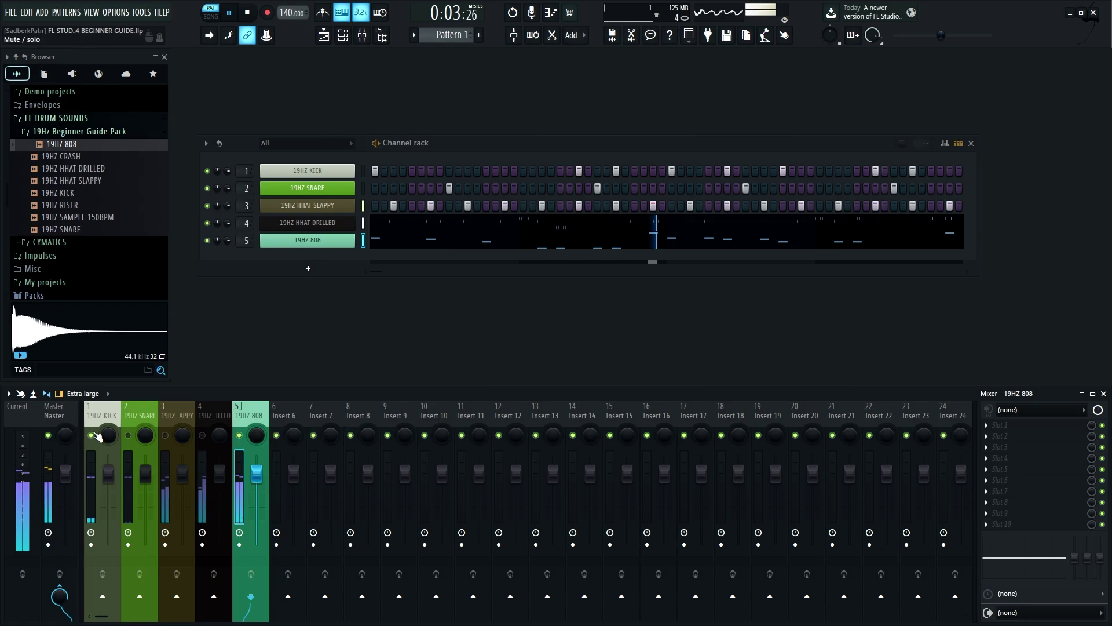
pyautogui.press('space')
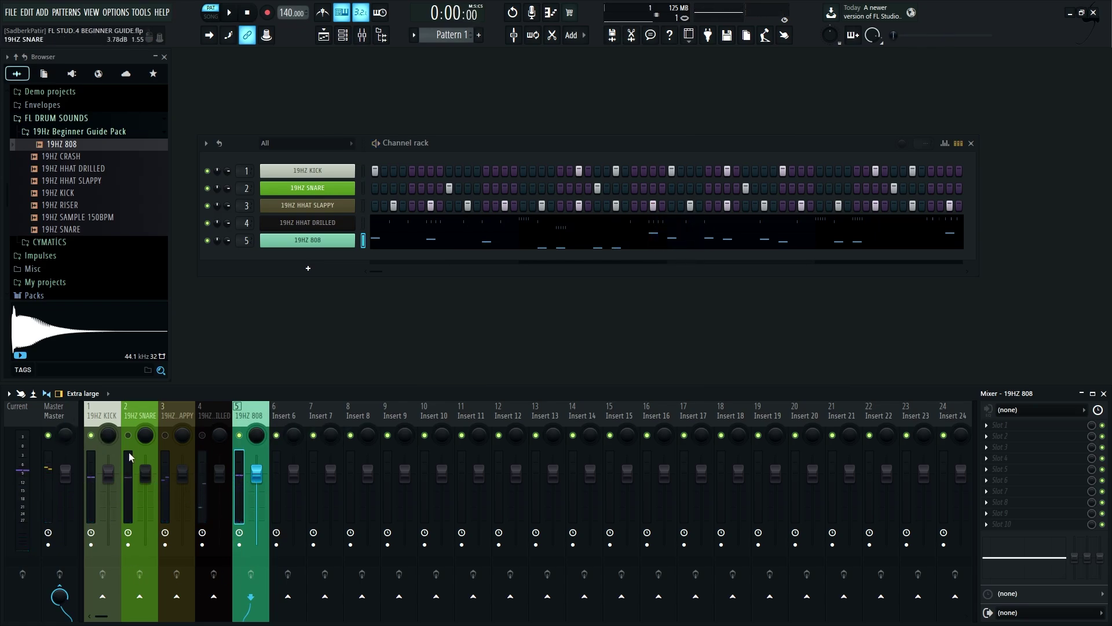
pyautogui.click(110, 425)
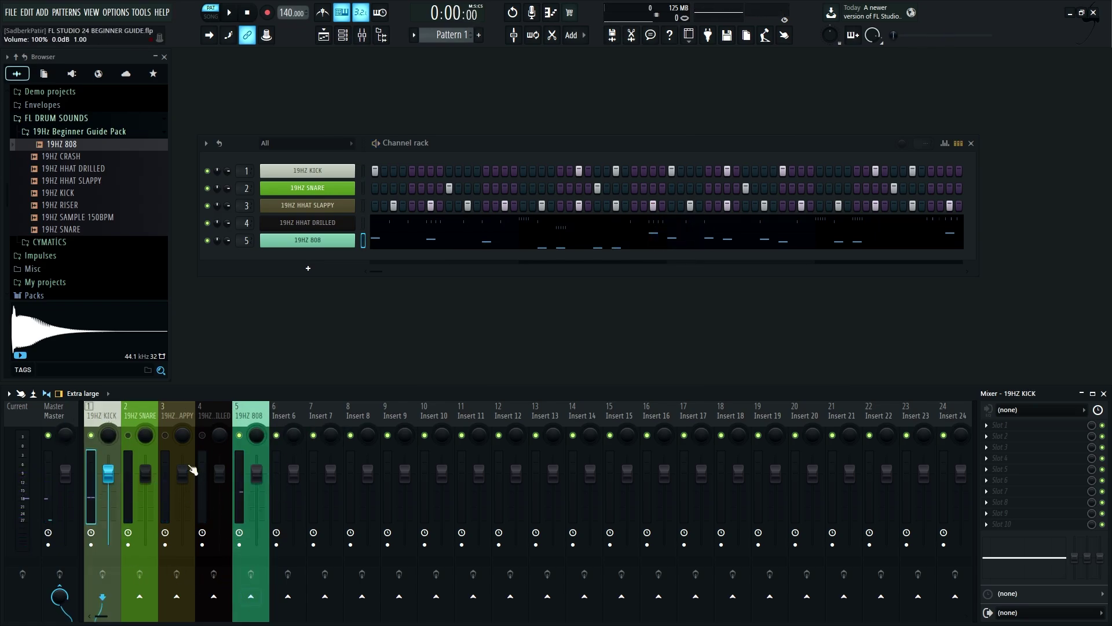
# Sidechain the kick into the 19HZ 808 insert and load Fruity Limiter into its FX slot 1
pyautogui.rightClick(251, 597)
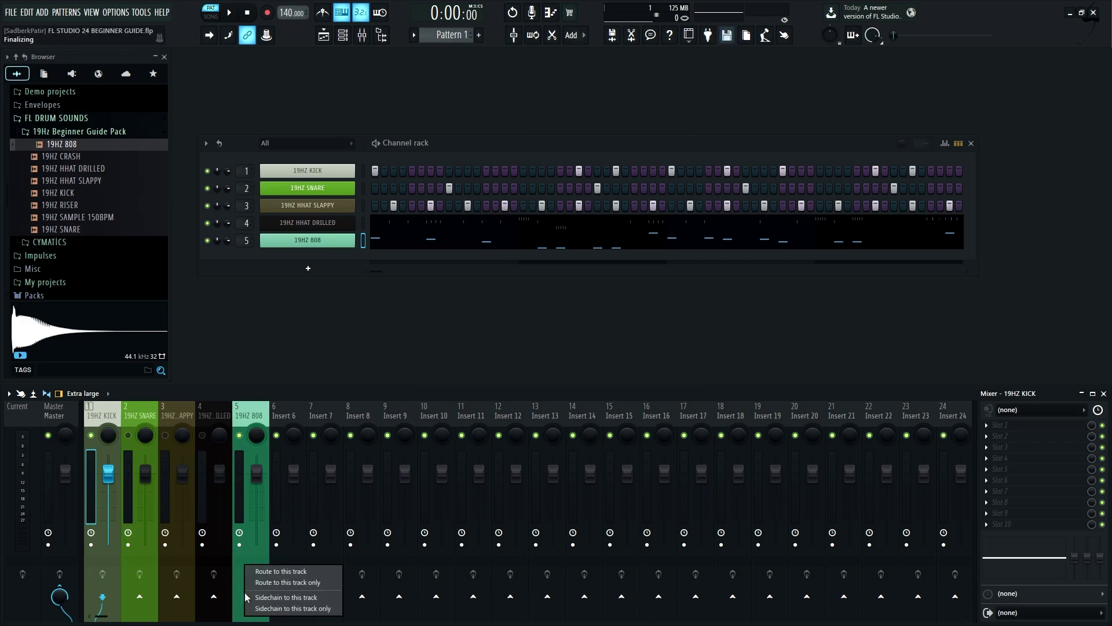
pyautogui.click(280, 597)
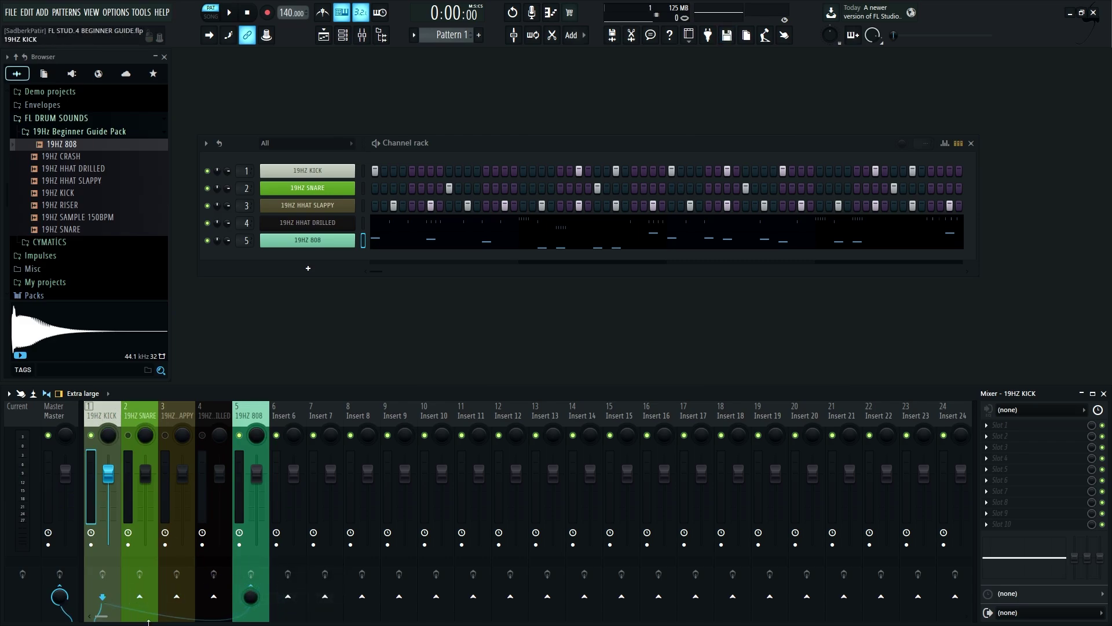
pyautogui.click(250, 443)
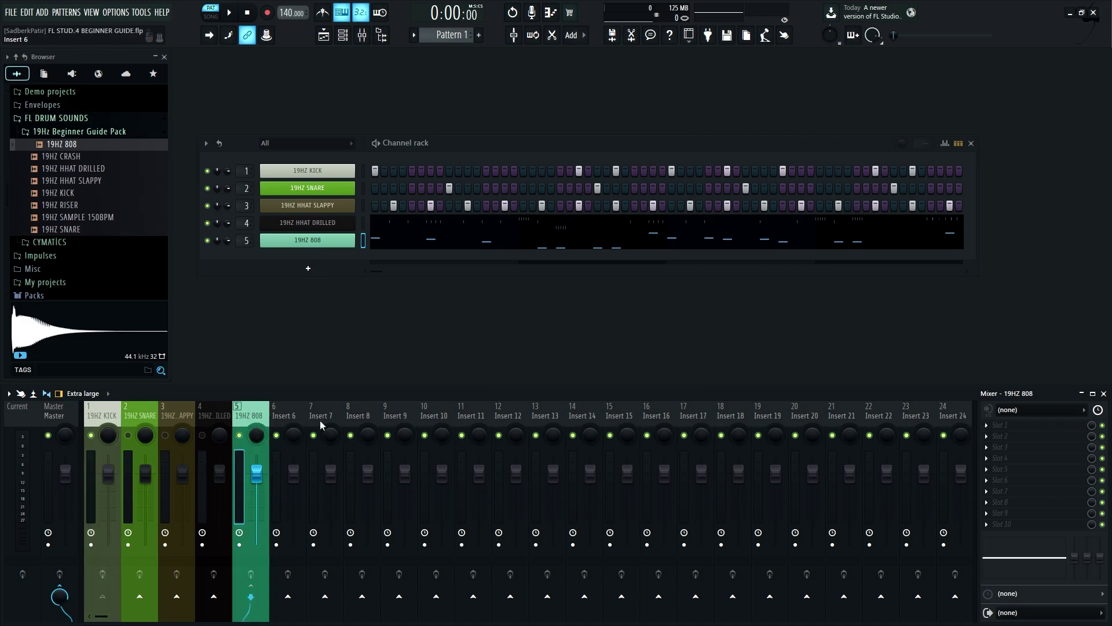
pyautogui.click(992, 429)
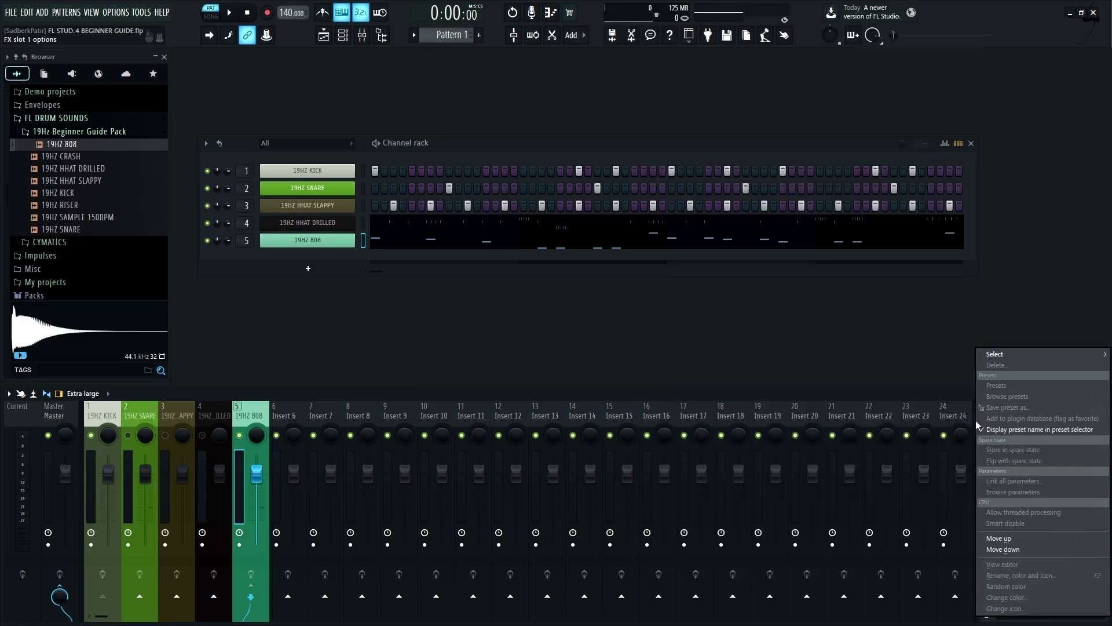
pyautogui.moveTo(996, 354)
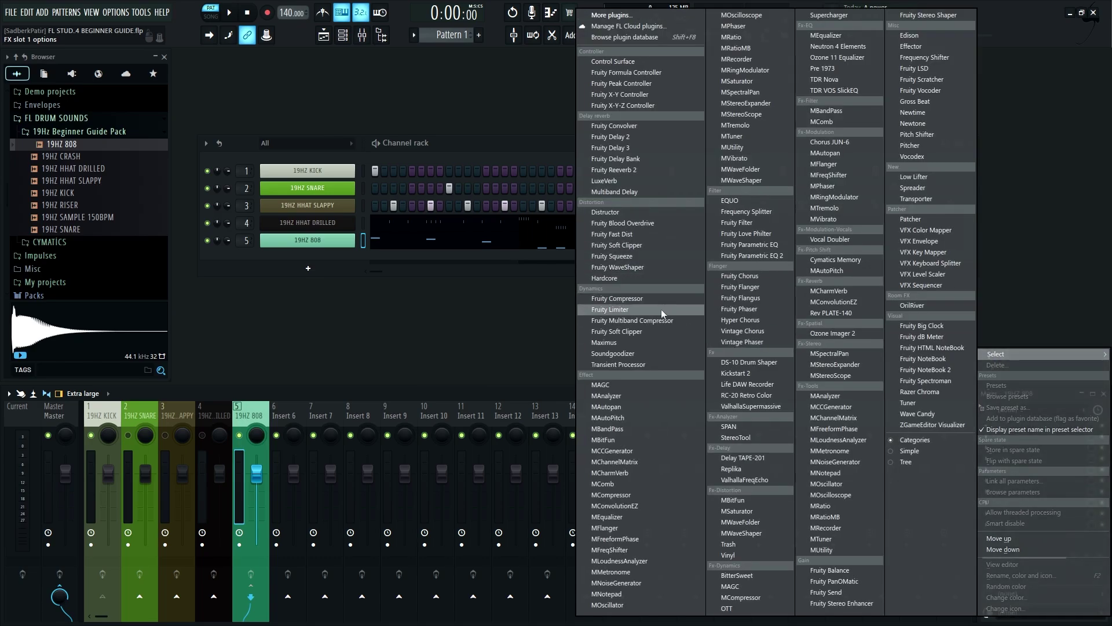
pyautogui.click(631, 310)
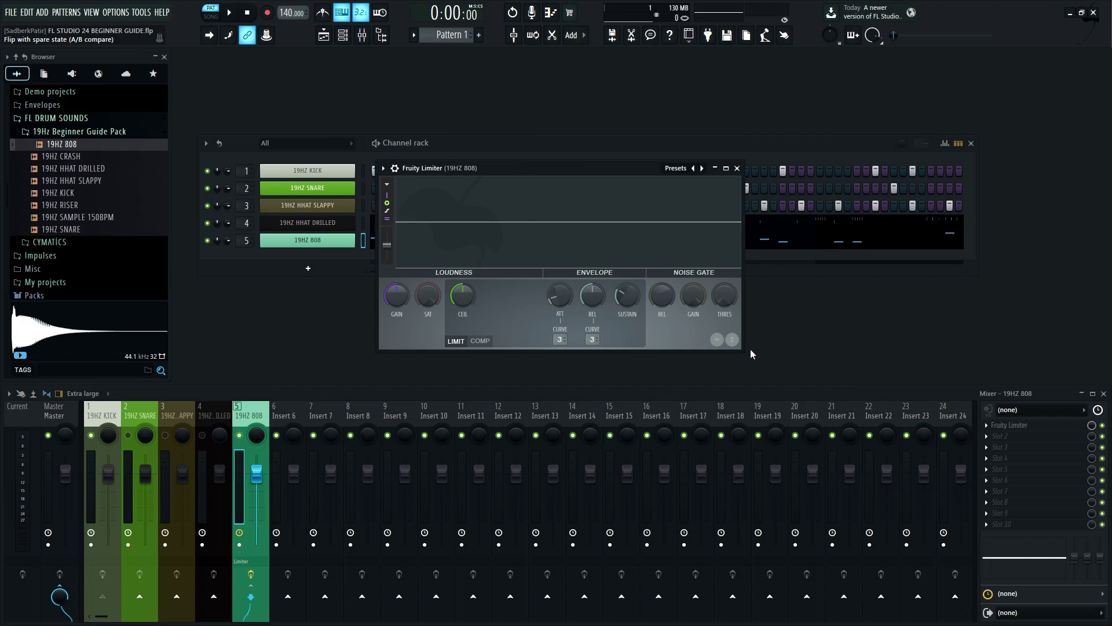
# Switch the 808's Fruity Limiter to compressor mode and lower the threshold to -23.6 dB
pyautogui.moveTo(752, 354); pyautogui.dragTo(869, 396)
pyautogui.moveTo(616, 170); pyautogui.dragTo(567, 165)
pyautogui.click(435, 377)
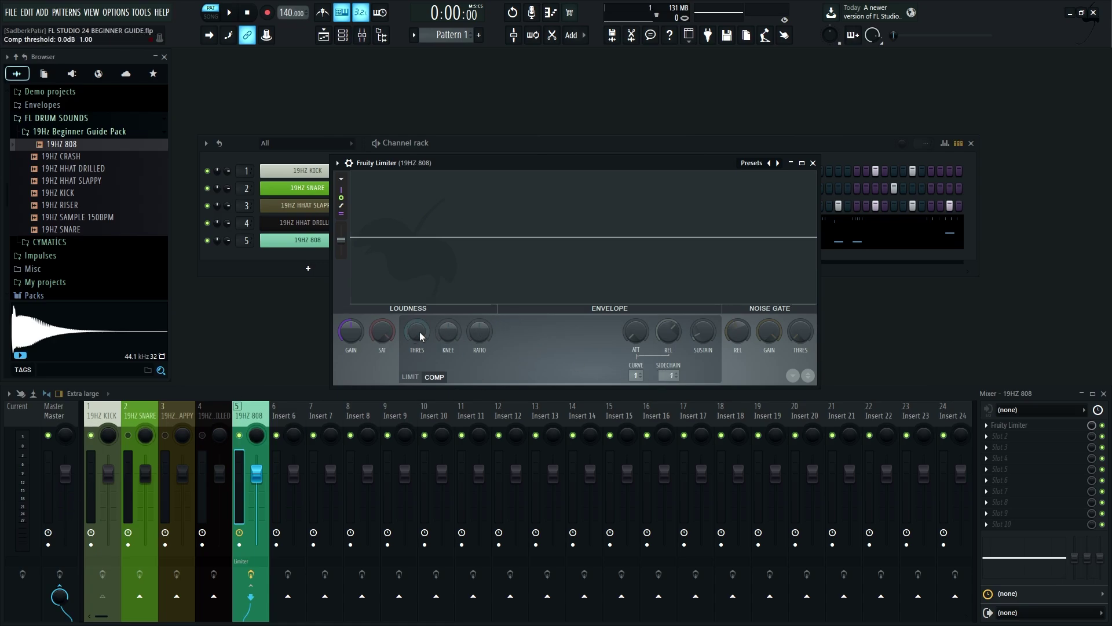
pyautogui.press('space')
pyautogui.moveTo(418, 335); pyautogui.dragTo(417, 371)
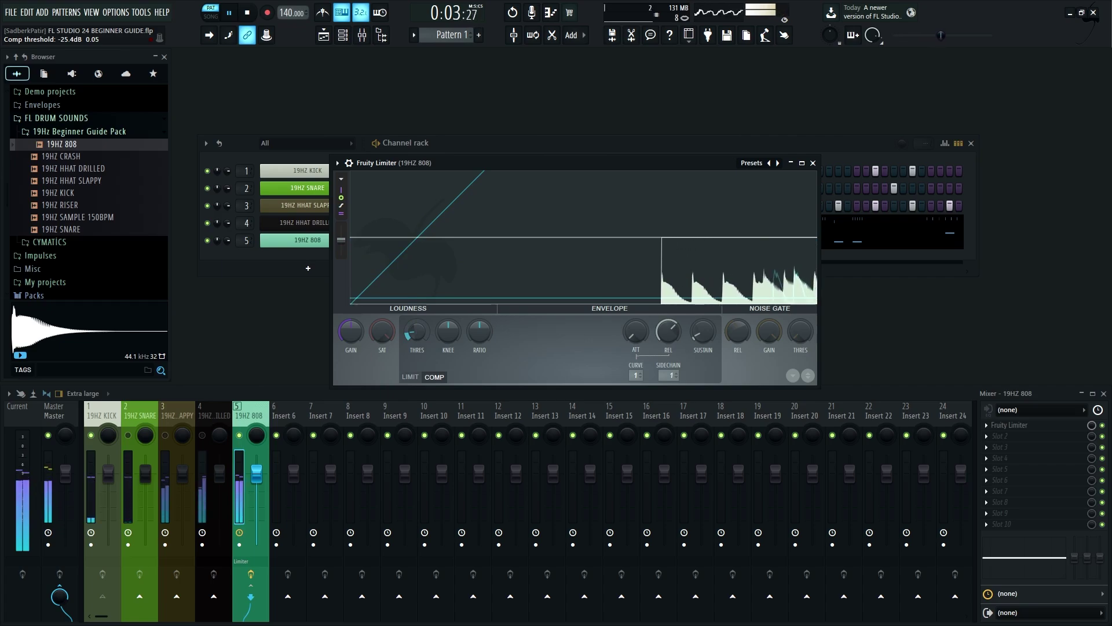
pyautogui.press('space')
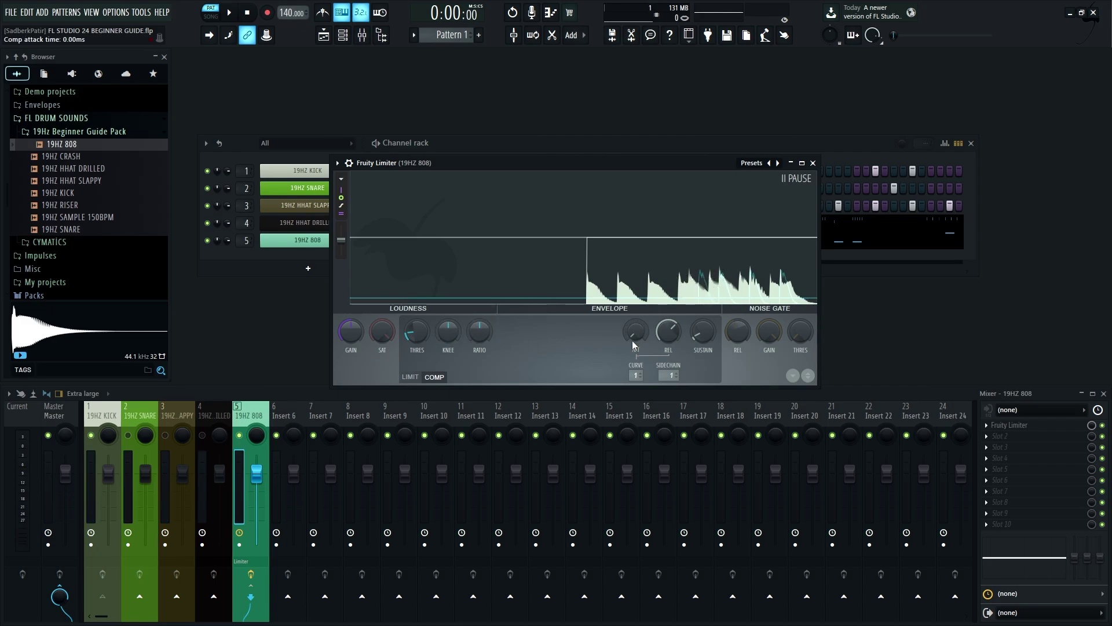
pyautogui.press('space')
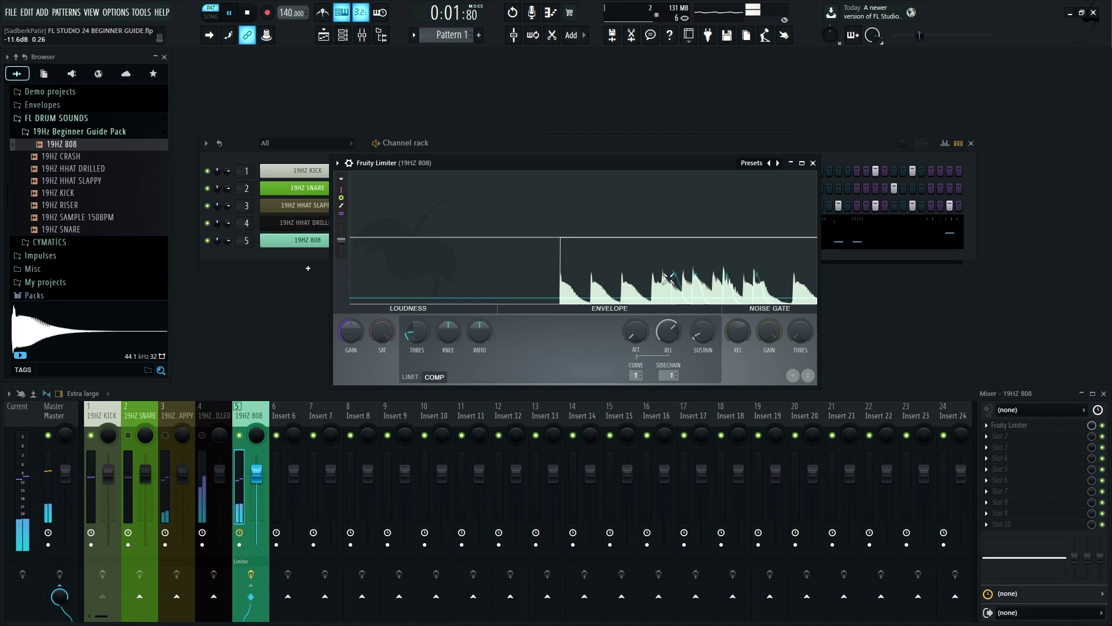
pyautogui.press('space')
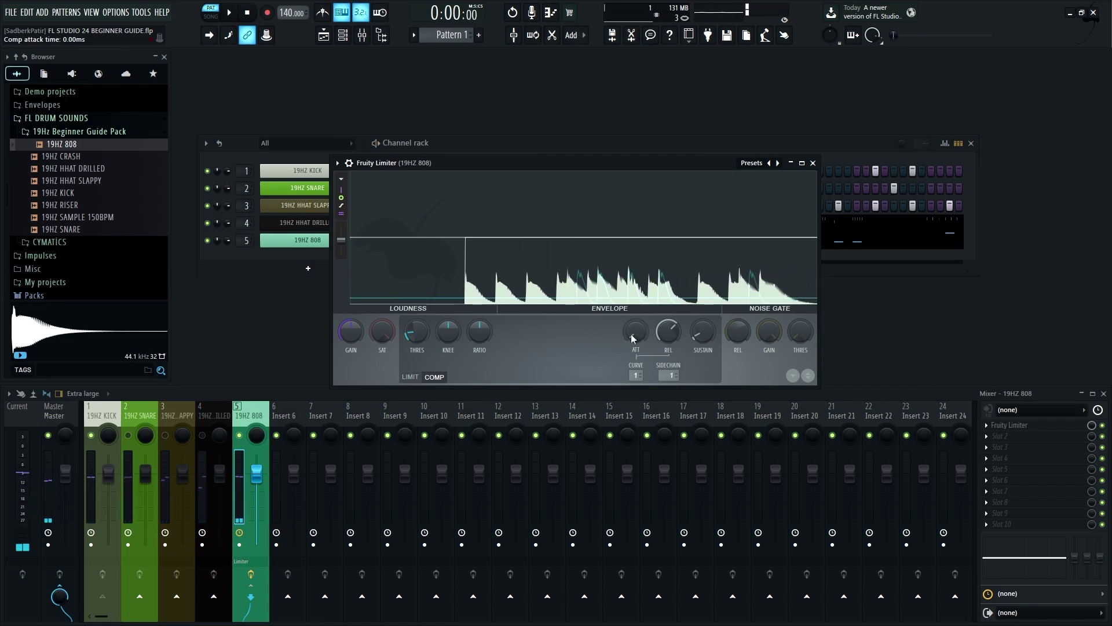
# Raise the ratio to 1.3:1, settle release near 102 ms, and drop the 808 fader to -1.5 dB
pyautogui.press('space')
pyautogui.moveTo(479, 331); pyautogui.dragTo(479, 313)
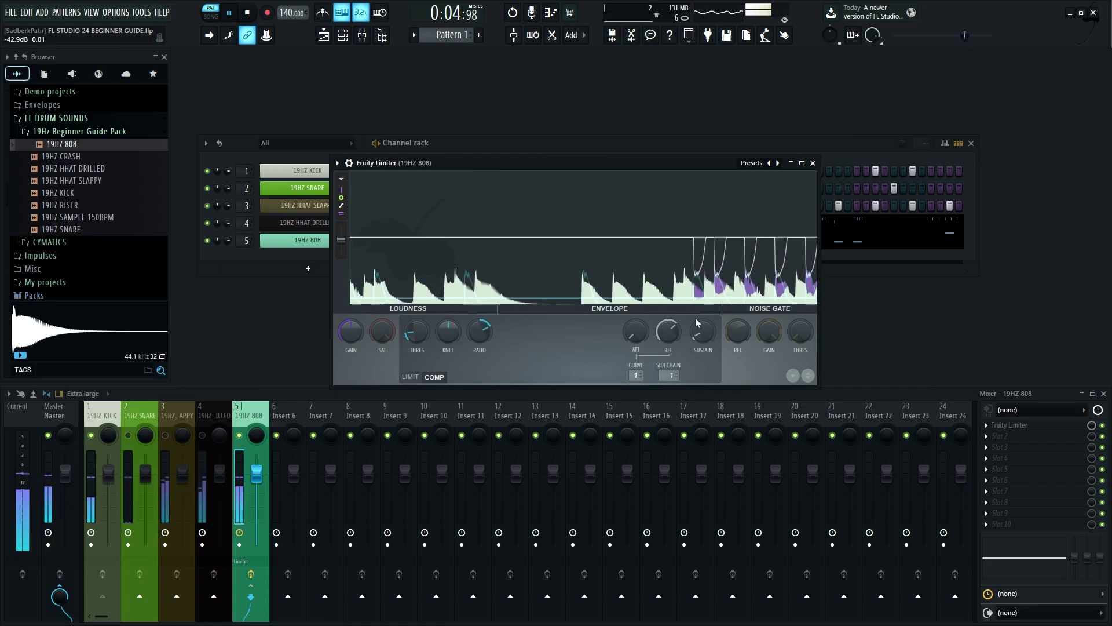
pyautogui.moveTo(668, 331); pyautogui.dragTo(668, 322)
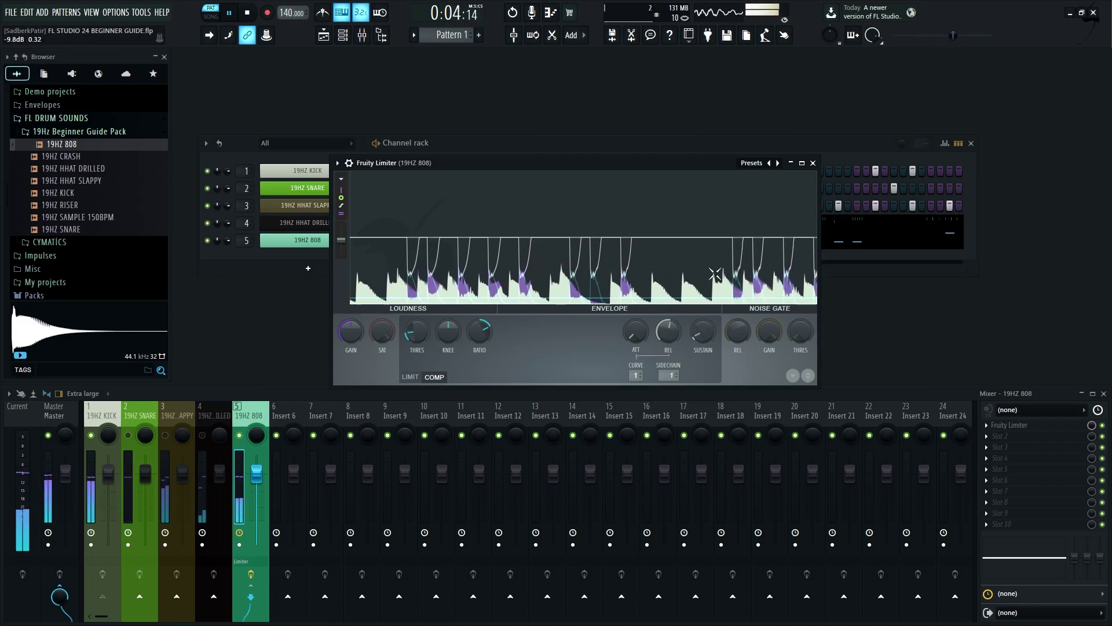
pyautogui.moveTo(668, 332); pyautogui.dragTo(668, 337)
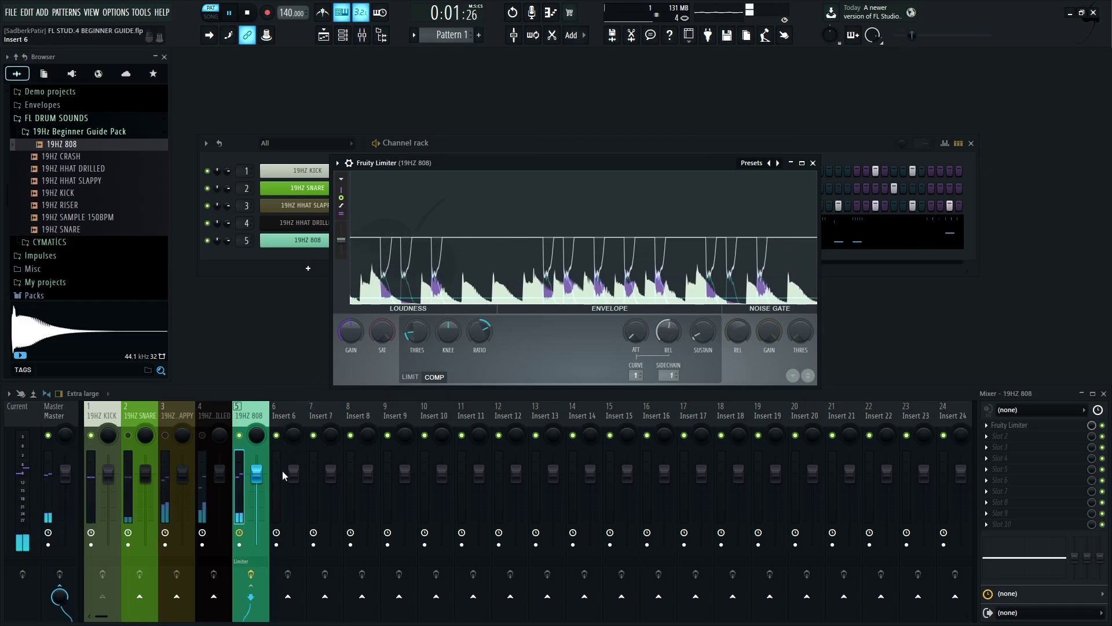
pyautogui.press('space')
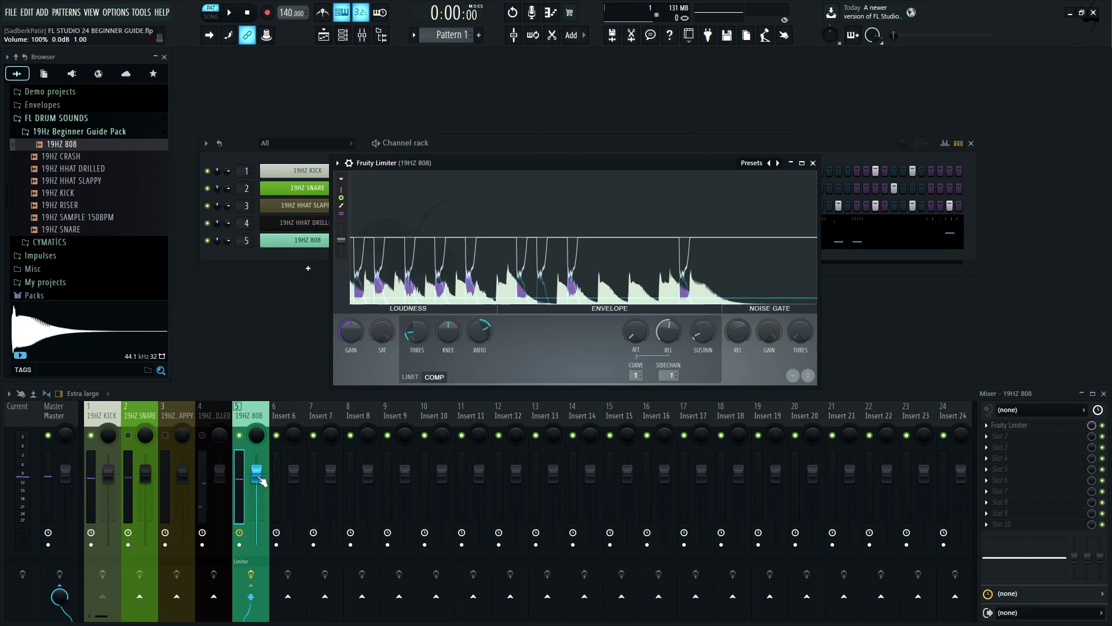
pyautogui.moveTo(259, 479); pyautogui.dragTo(262, 489)
# Lower the 19HZ SNARE mixer fader to about -3.5 dB while the beat plays
pyautogui.press('space')
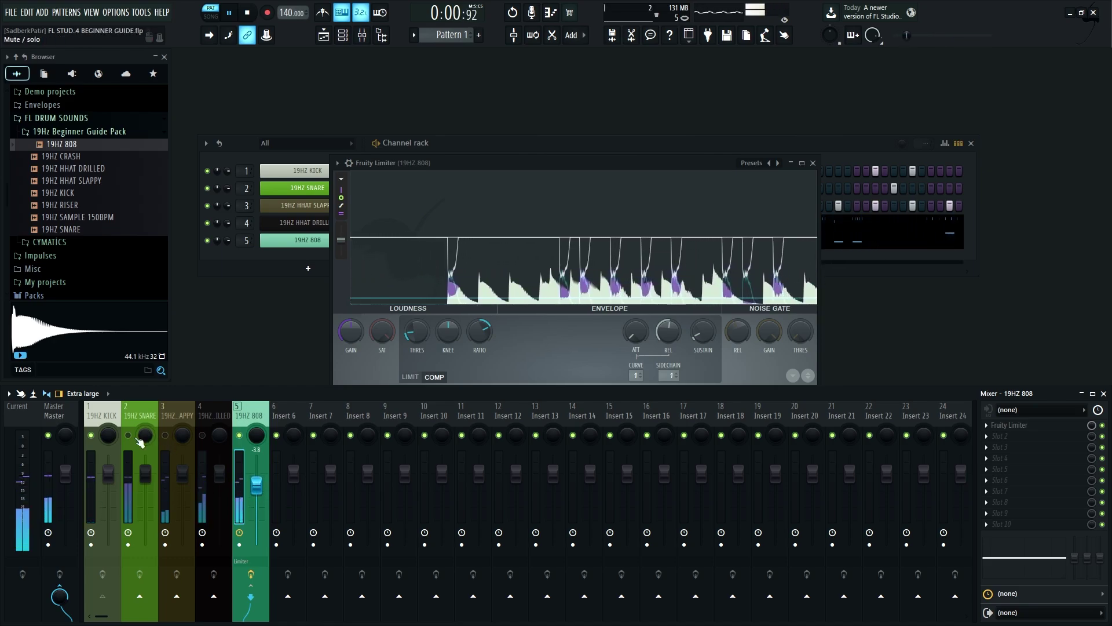
pyautogui.click(133, 412)
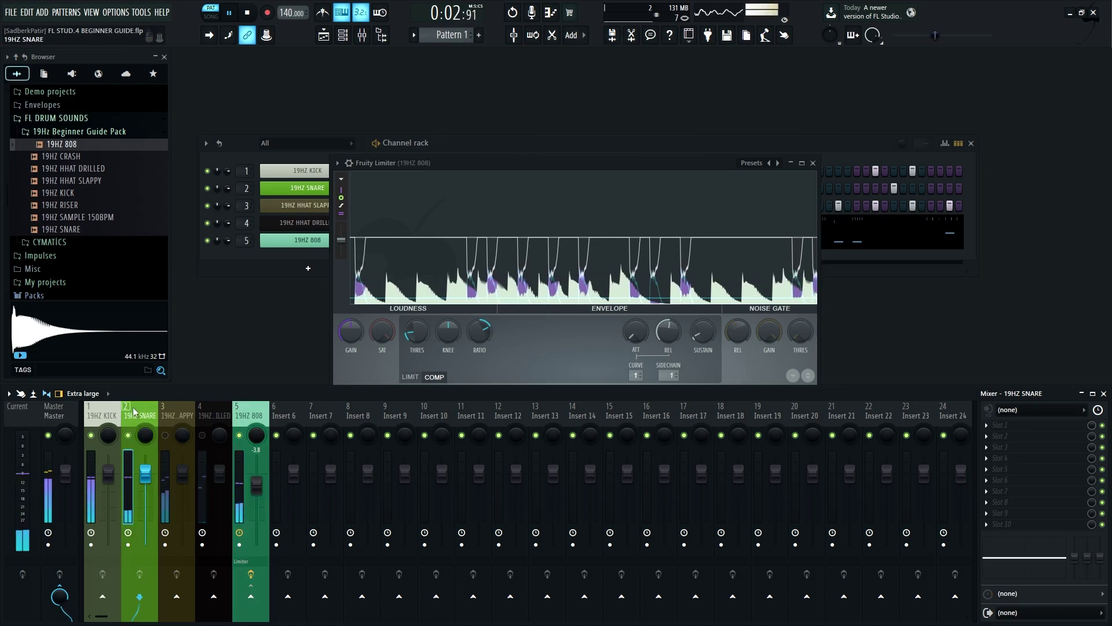
pyautogui.moveTo(145, 473); pyautogui.dragTo(145, 490)
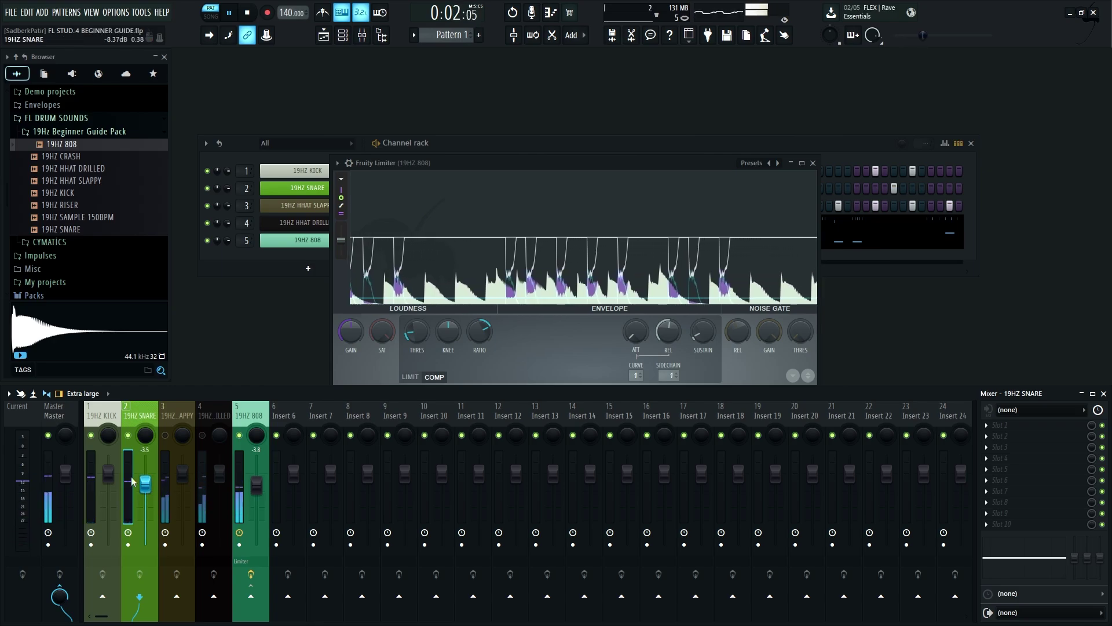
pyautogui.click(99, 412)
pyautogui.press('space')
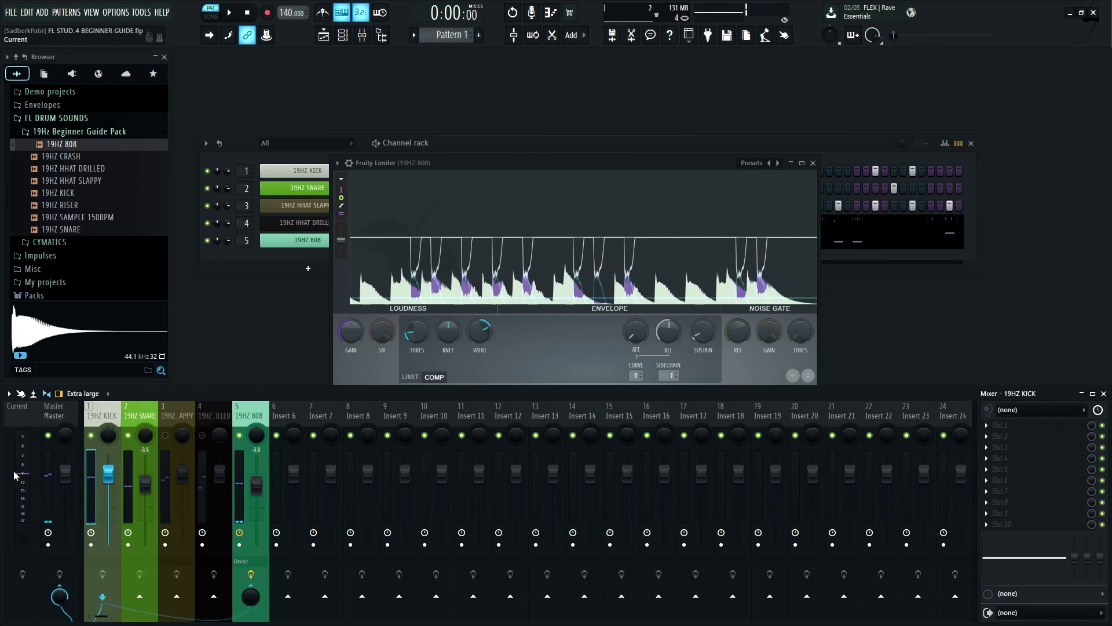
# Lower the HHAT DRILLED fader to -5.6 dB, then close the Fruity Limiter window
pyautogui.click(132, 410)
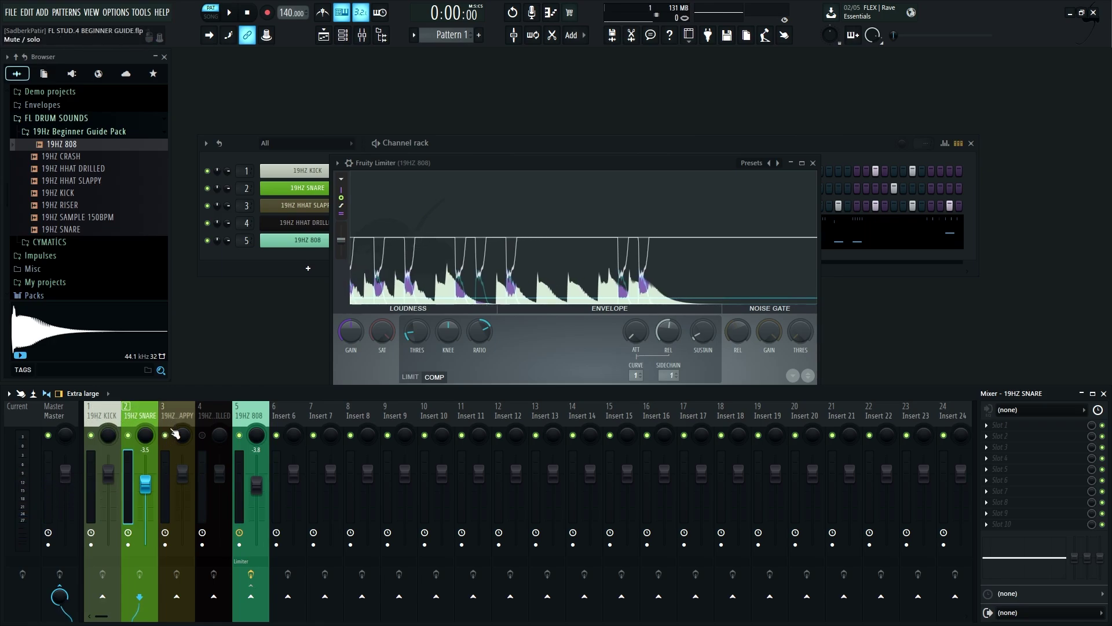
pyautogui.click(214, 416)
pyautogui.press('space')
pyautogui.moveTo(220, 472); pyautogui.dragTo(181, 497)
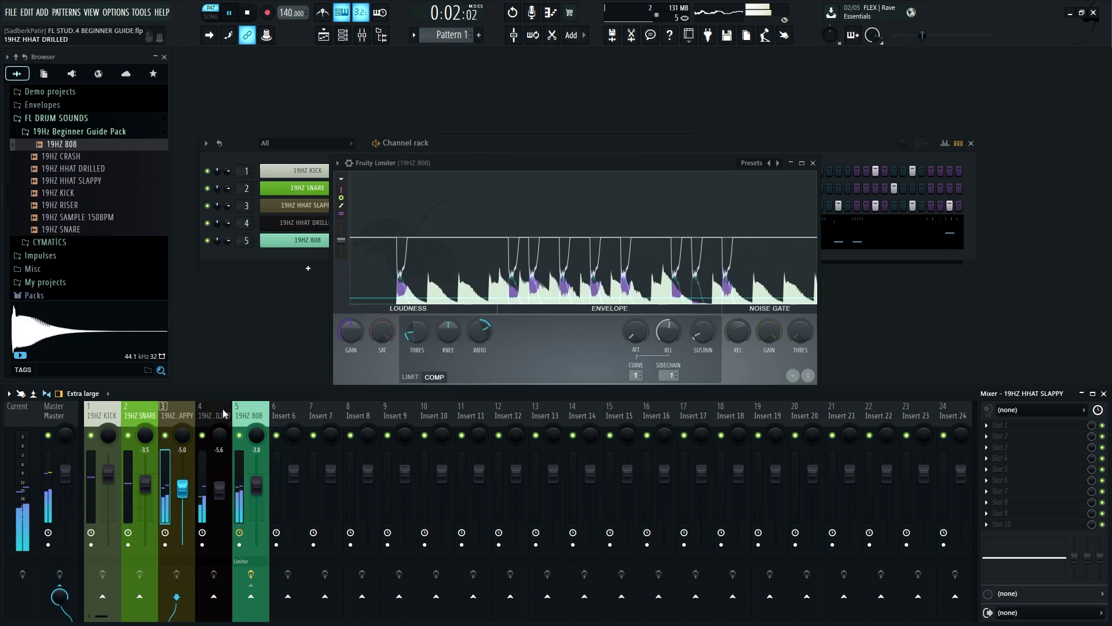
pyautogui.press('space')
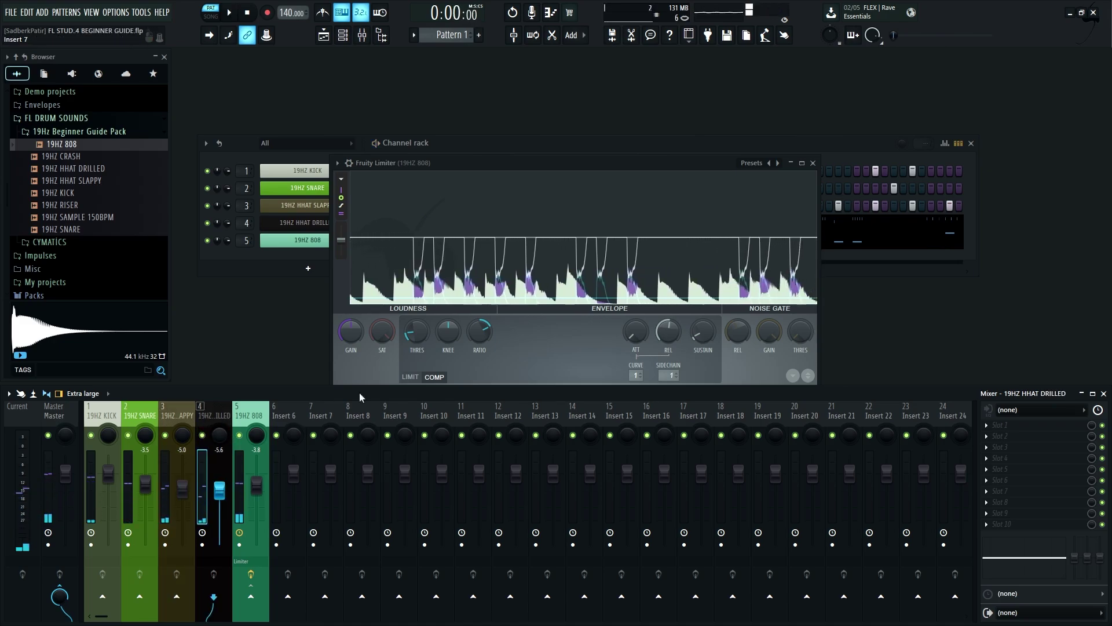
pyautogui.click(813, 163)
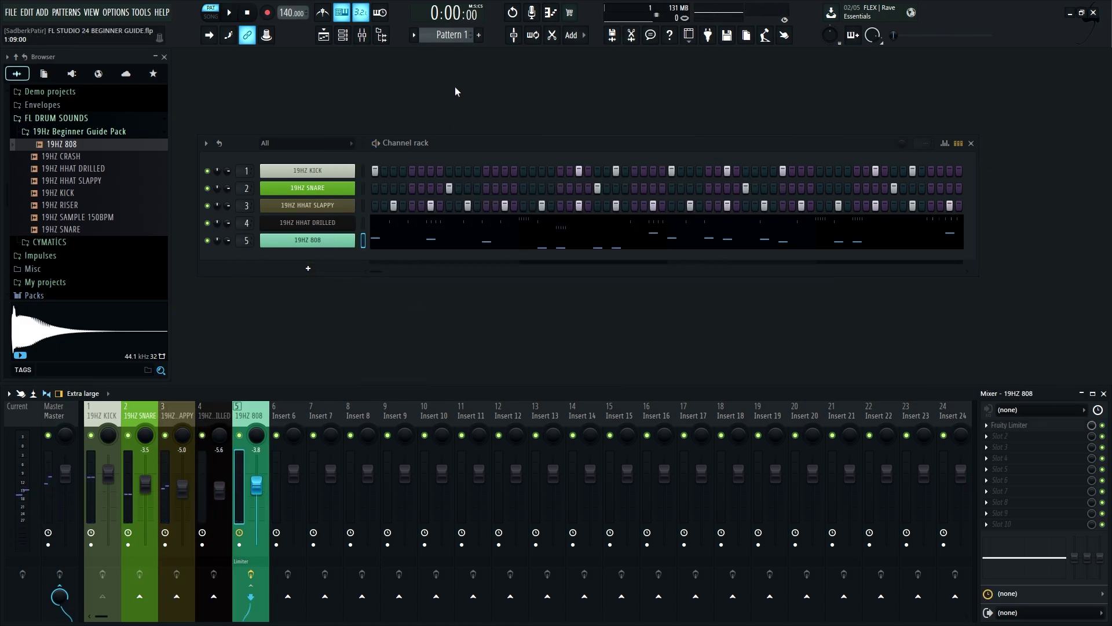
# Show the Playlist with the Browser hidden and paint Pattern 1 onto Track 1 at bar 1
pyautogui.click(325, 37)
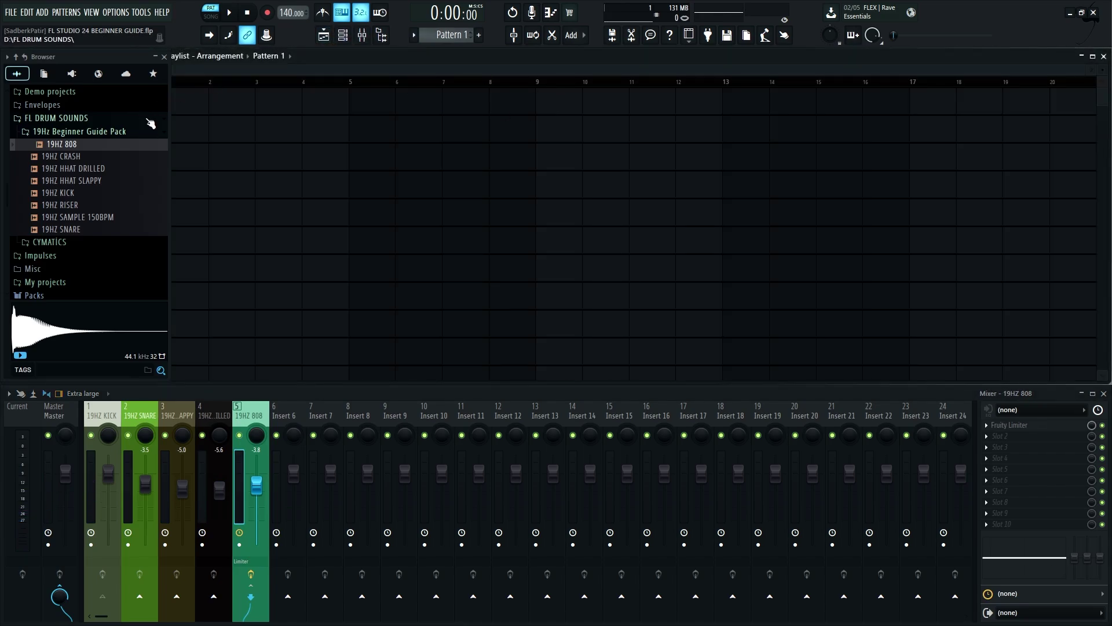
pyautogui.click(165, 57)
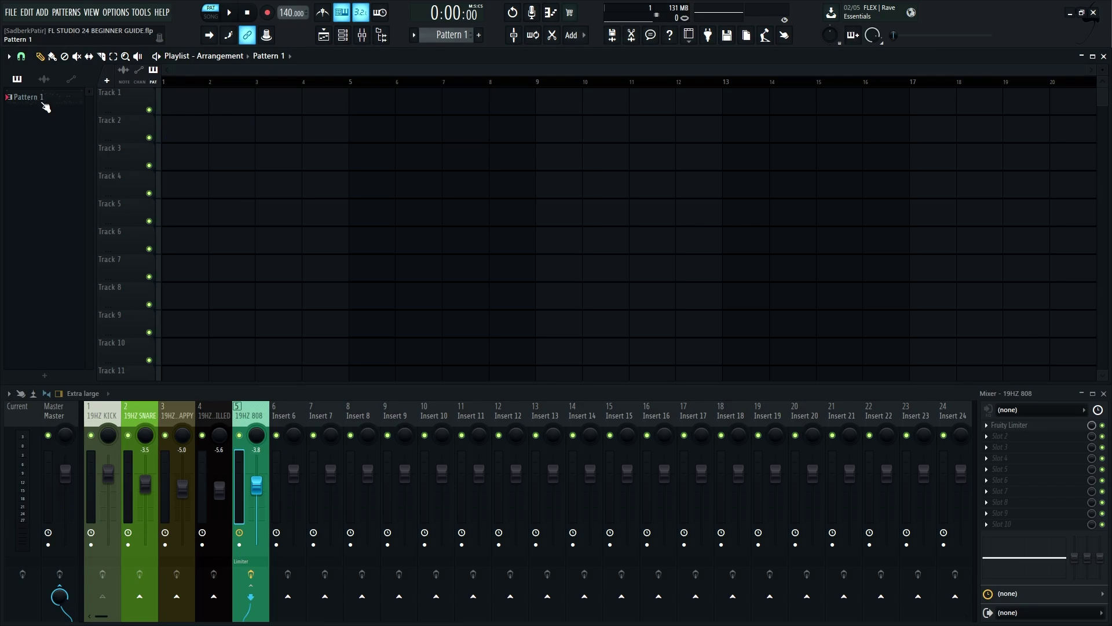
pyautogui.click(179, 102)
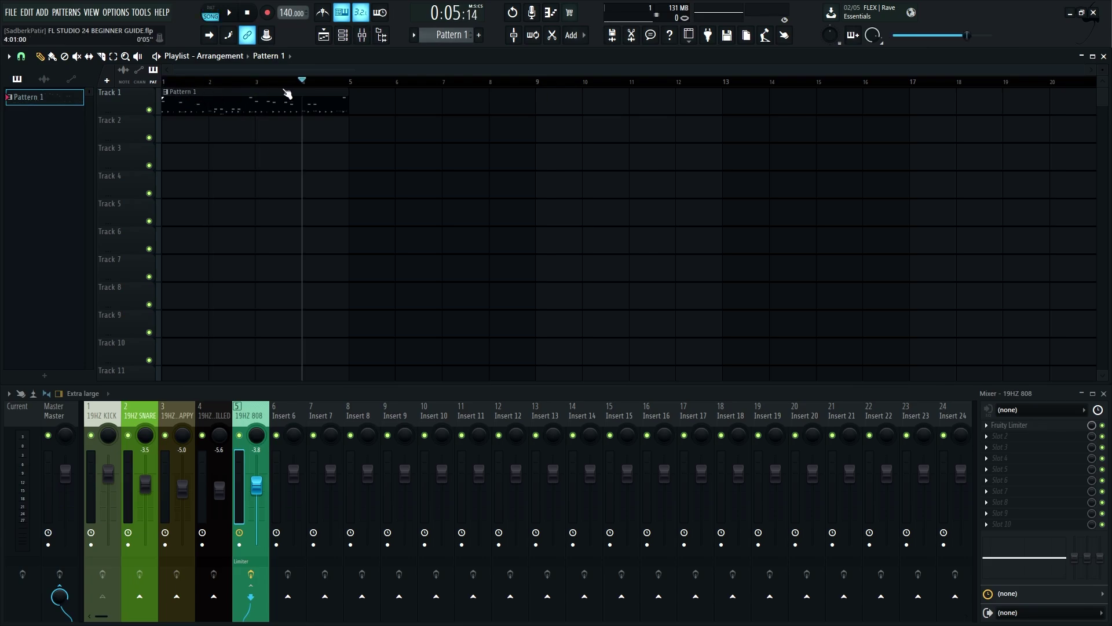
pyautogui.press('space')
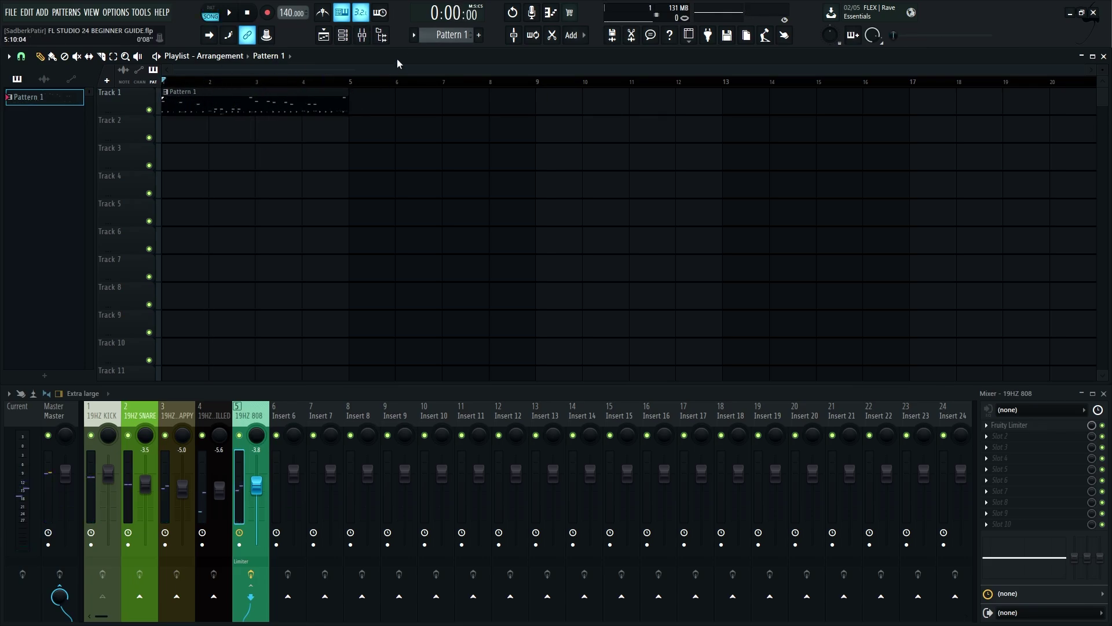
pyautogui.click(343, 34)
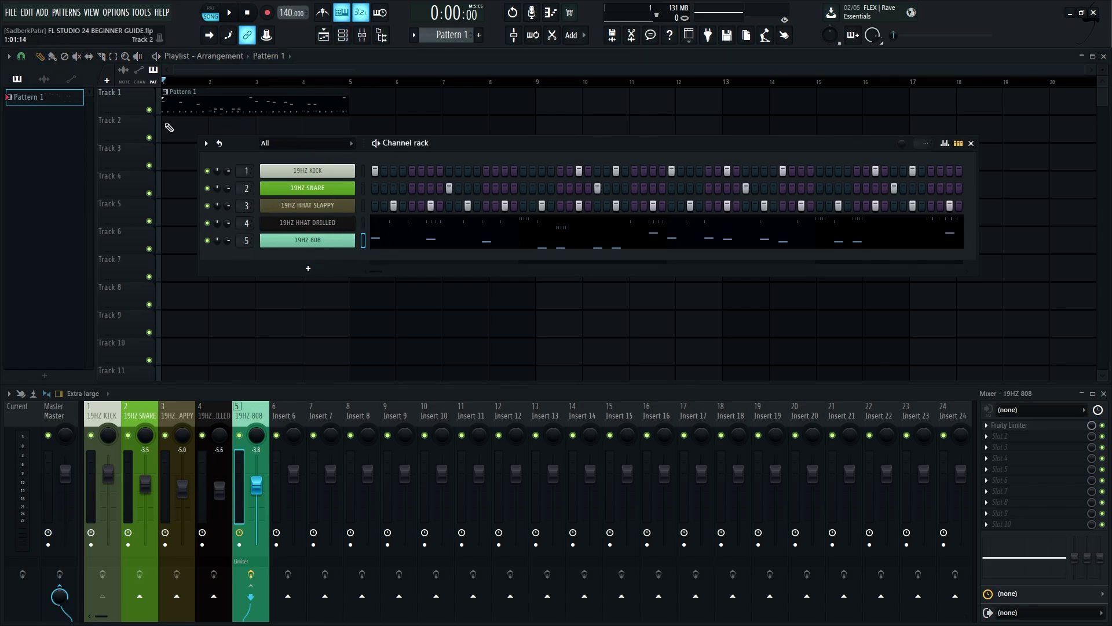
pyautogui.click(971, 144)
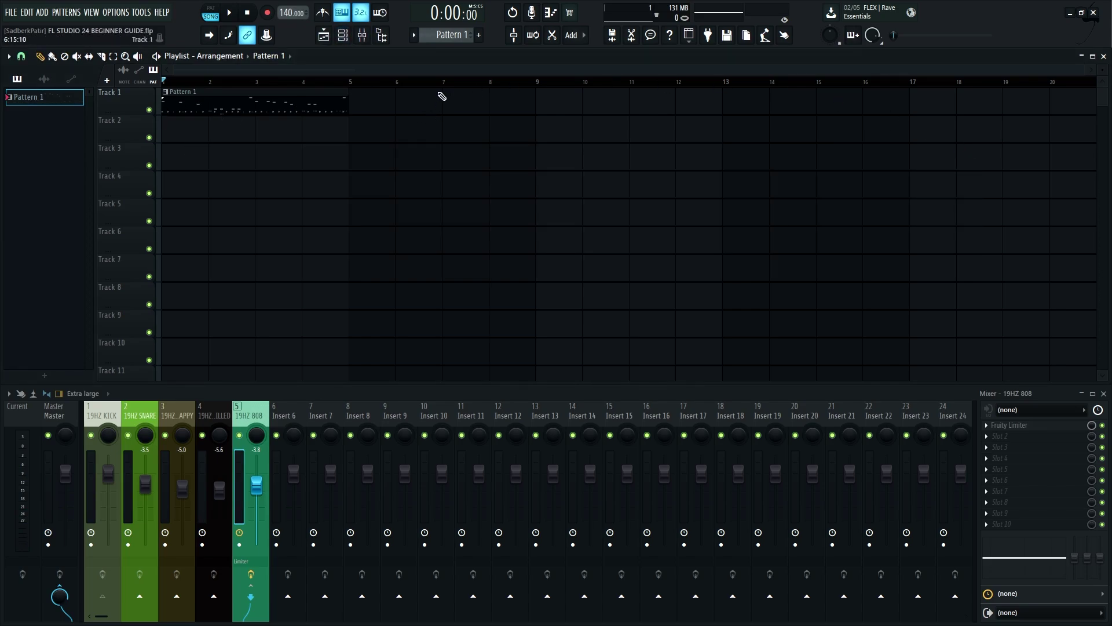
pyautogui.click(416, 36)
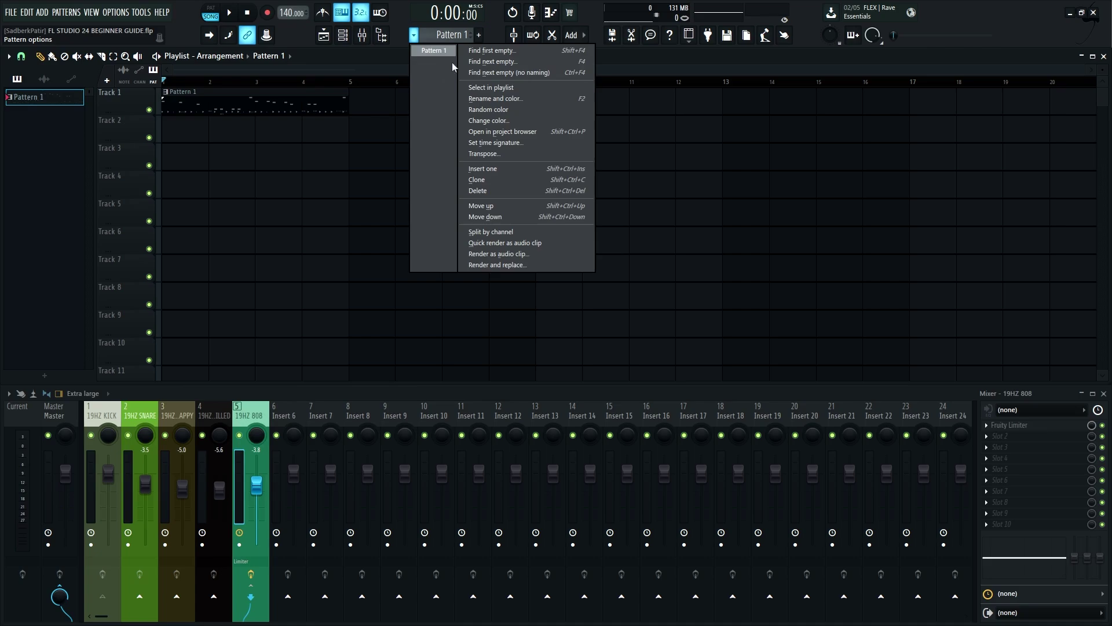
# Split Pattern 1 by channel and arrange the KICK, SNARE, HHAT SLAPPY, HHAT DRILLED and 808 clips onto Tracks 1–5
pyautogui.click(496, 233)
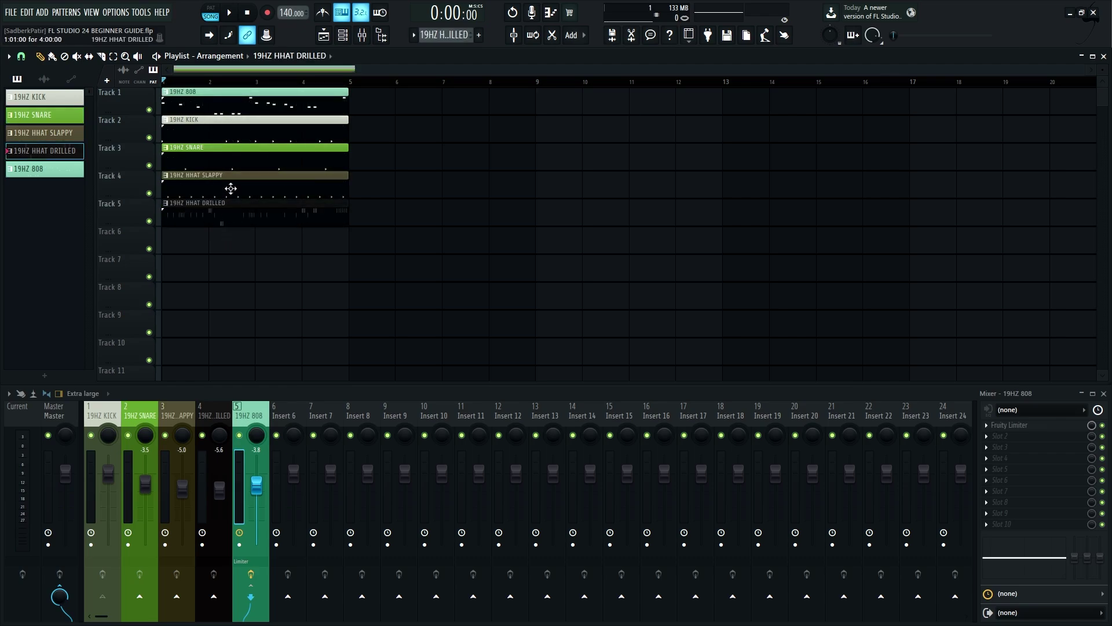
pyautogui.moveTo(235, 102); pyautogui.dragTo(236, 241)
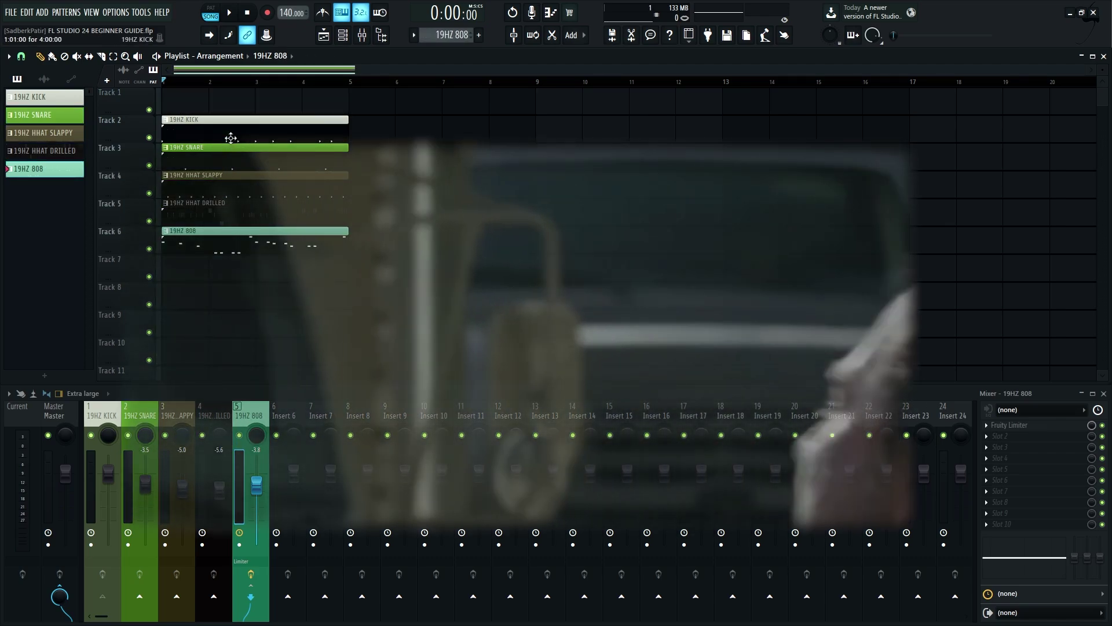
pyautogui.moveTo(228, 129); pyautogui.dragTo(228, 101)
pyautogui.moveTo(228, 157); pyautogui.dragTo(228, 128)
pyautogui.moveTo(228, 184); pyautogui.dragTo(229, 157)
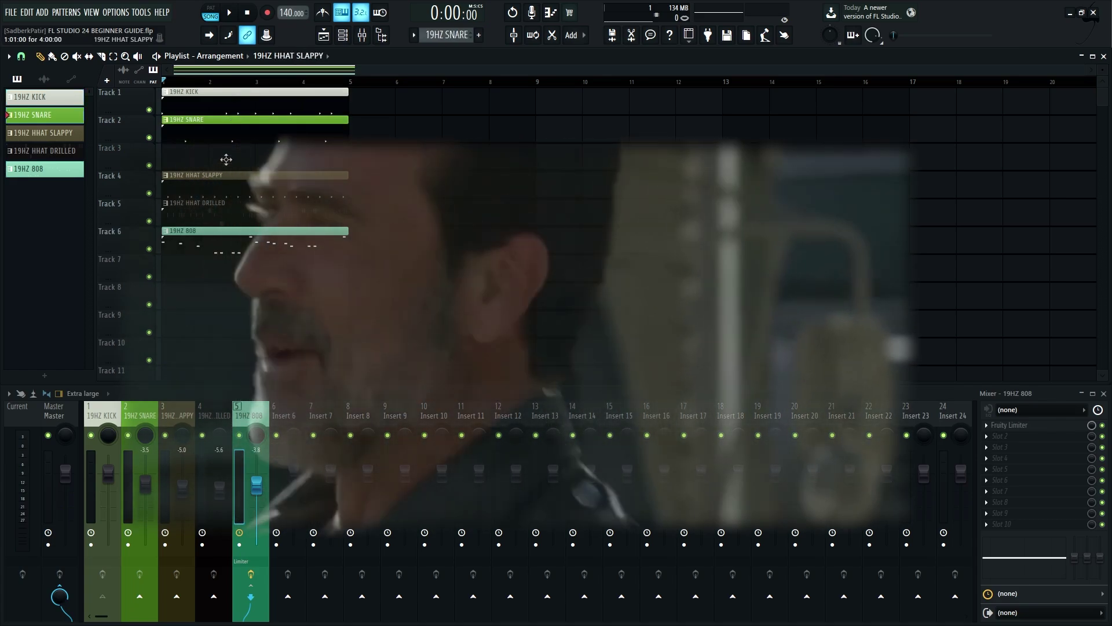
pyautogui.moveTo(225, 203); pyautogui.dragTo(226, 175)
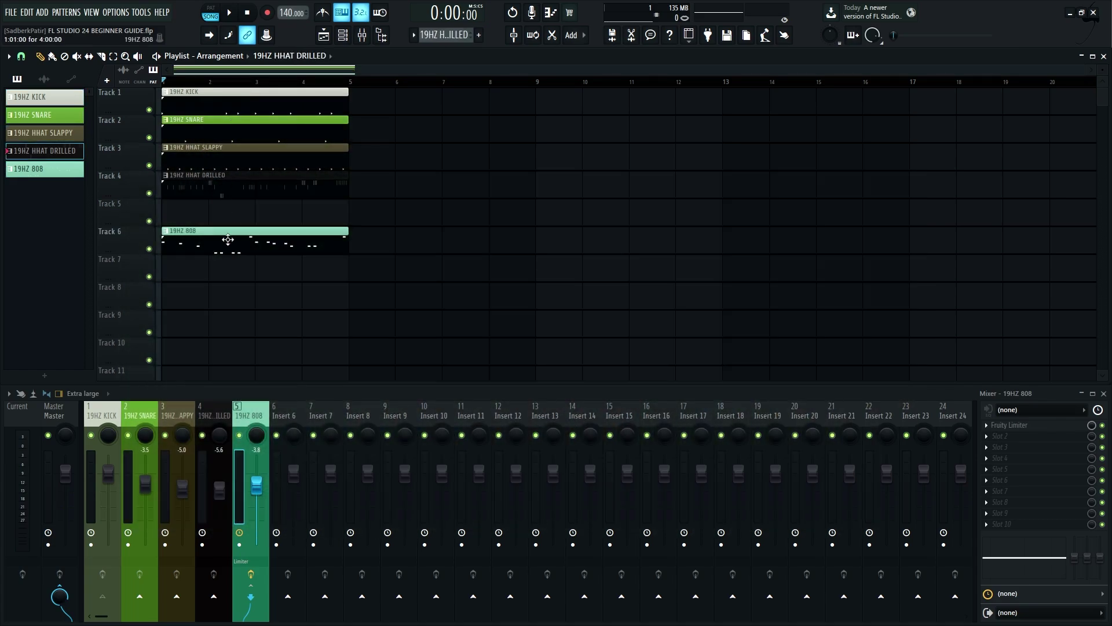
pyautogui.moveTo(228, 231); pyautogui.dragTo(228, 204)
# Auto-name Tracks 1–5 after their clips, from 19HZ KICK to 19HZ 808
pyautogui.rightClick(134, 107)
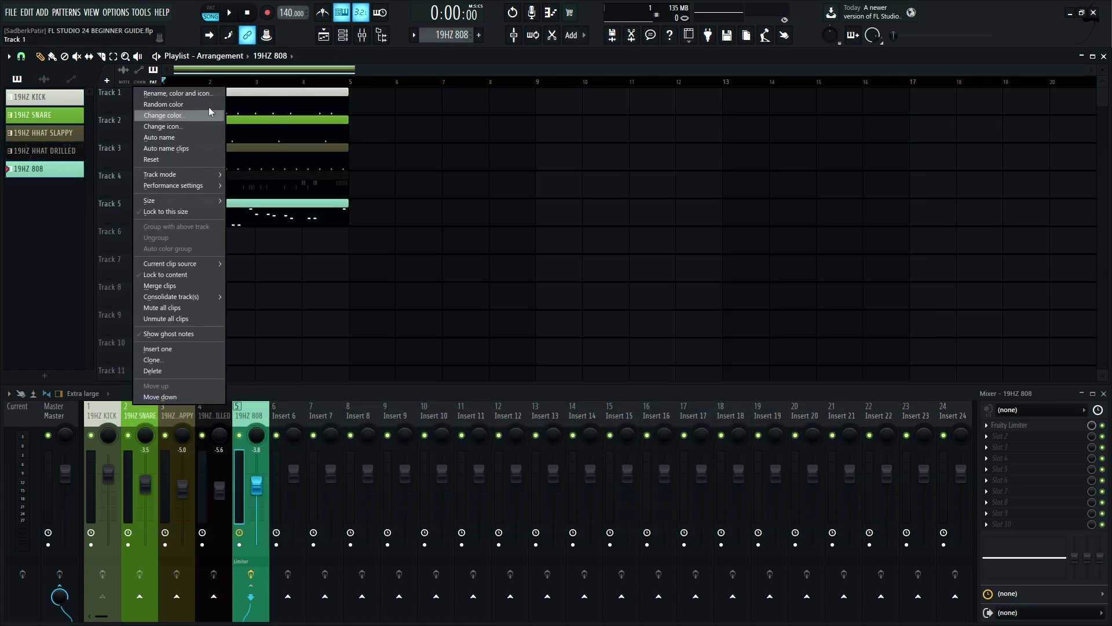
pyautogui.click(200, 137)
pyautogui.rightClick(119, 131)
pyautogui.click(168, 165)
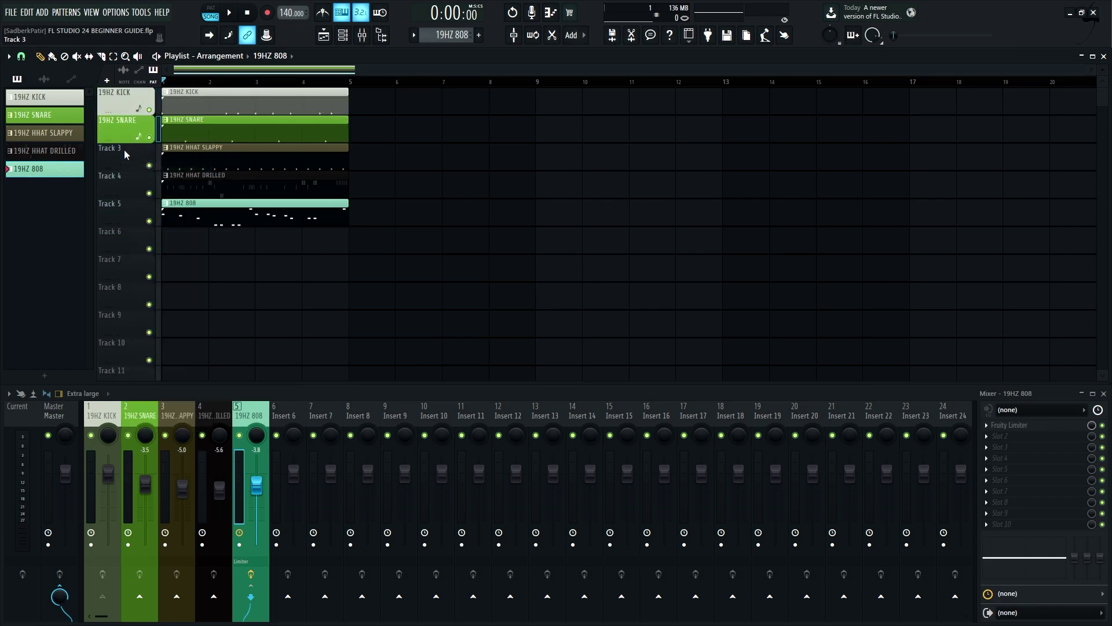
pyautogui.rightClick(124, 152)
pyautogui.click(167, 188)
pyautogui.rightClick(123, 183)
pyautogui.click(166, 219)
pyautogui.rightClick(123, 210)
pyautogui.click(168, 246)
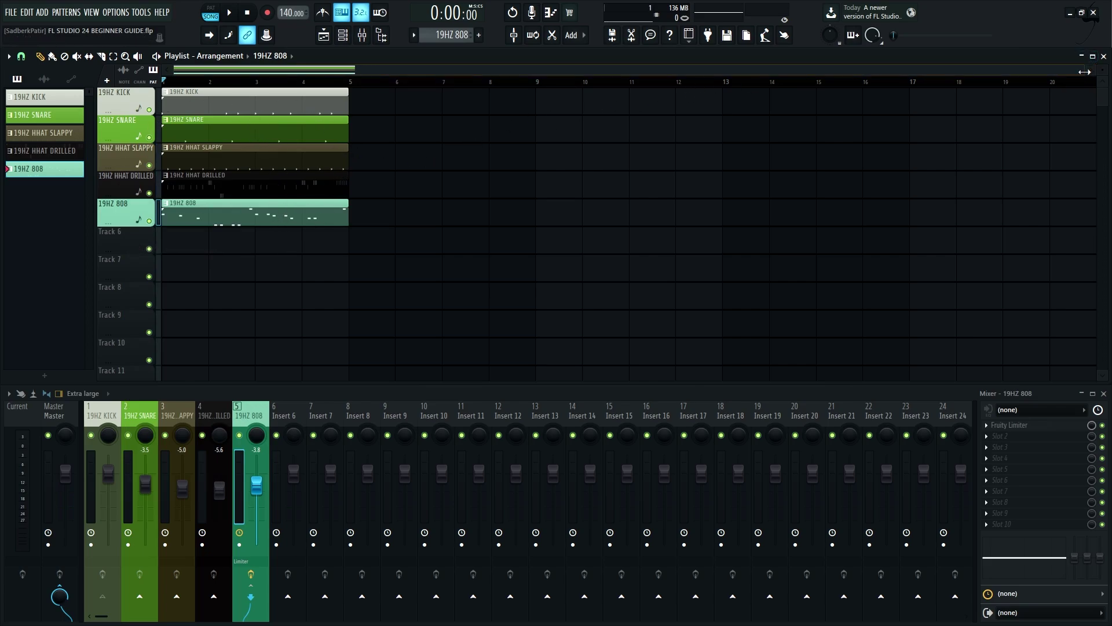
# Duplicate all five 19HZ clips with Ctrl+B so they repeat from bar 5 to bar 9
pyautogui.moveTo(1085, 72)
pyautogui.mouseDown()
pyautogui.moveTo(1031, 71)
pyautogui.moveTo(1089, 71)
pyautogui.mouseUp()
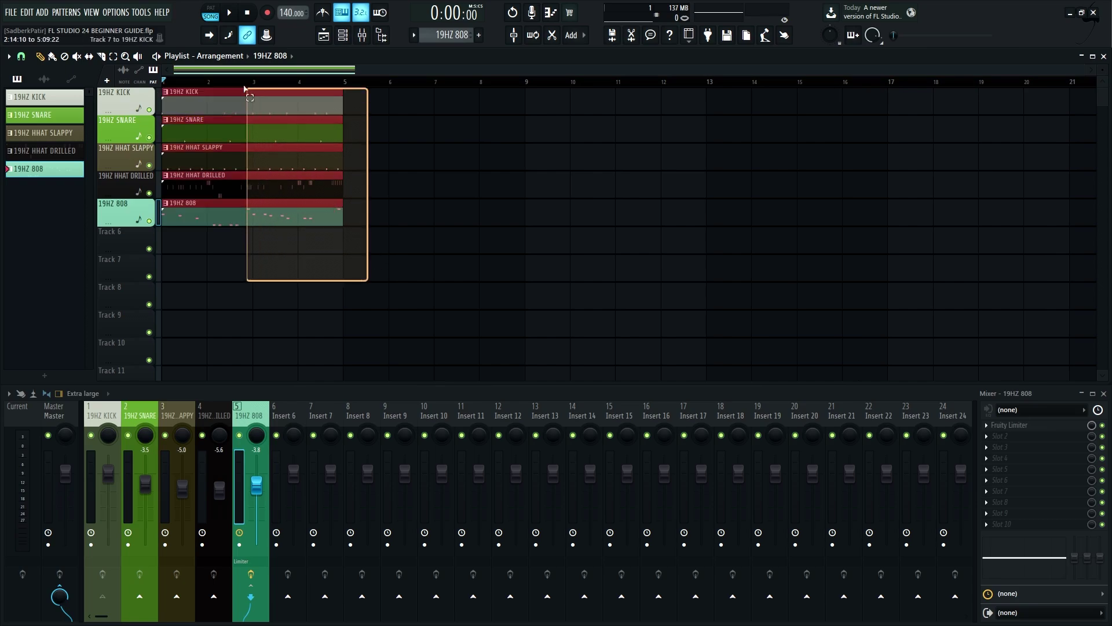
pyautogui.moveTo(245, 89); pyautogui.dragTo(189, 89)
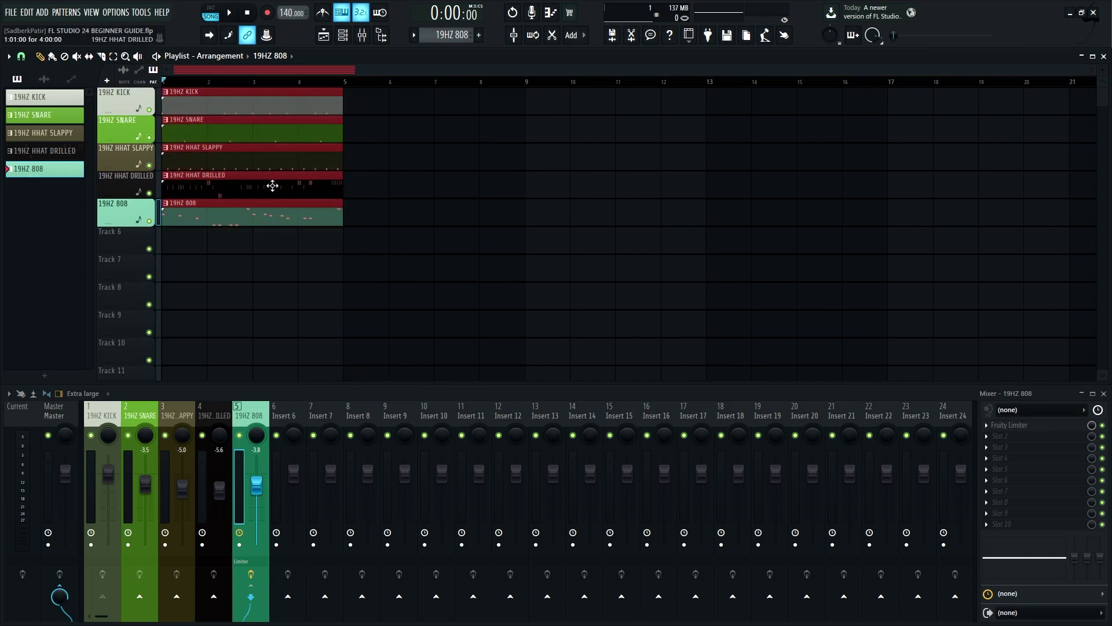
pyautogui.hotkey('ctrl', 'b')
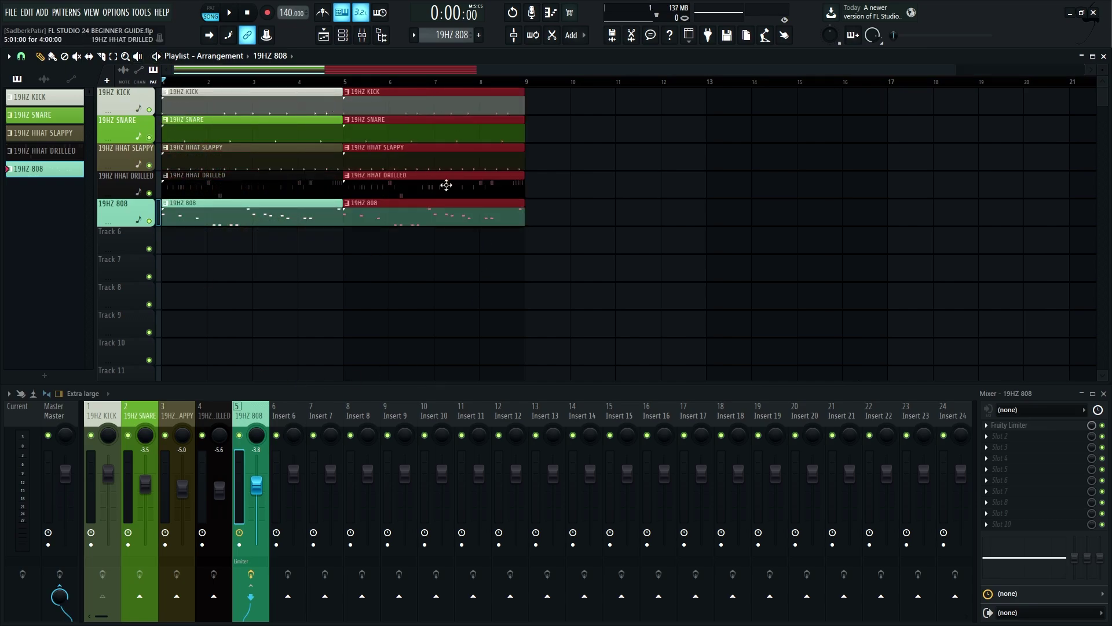
pyautogui.scroll(-2, 481, 237)
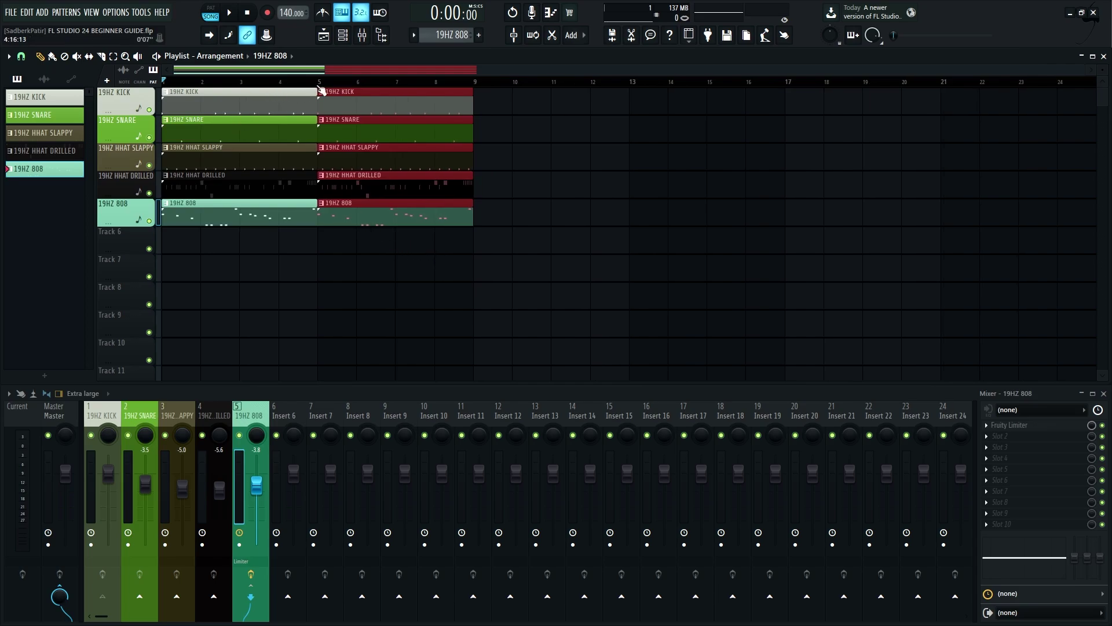
pyautogui.click(474, 81)
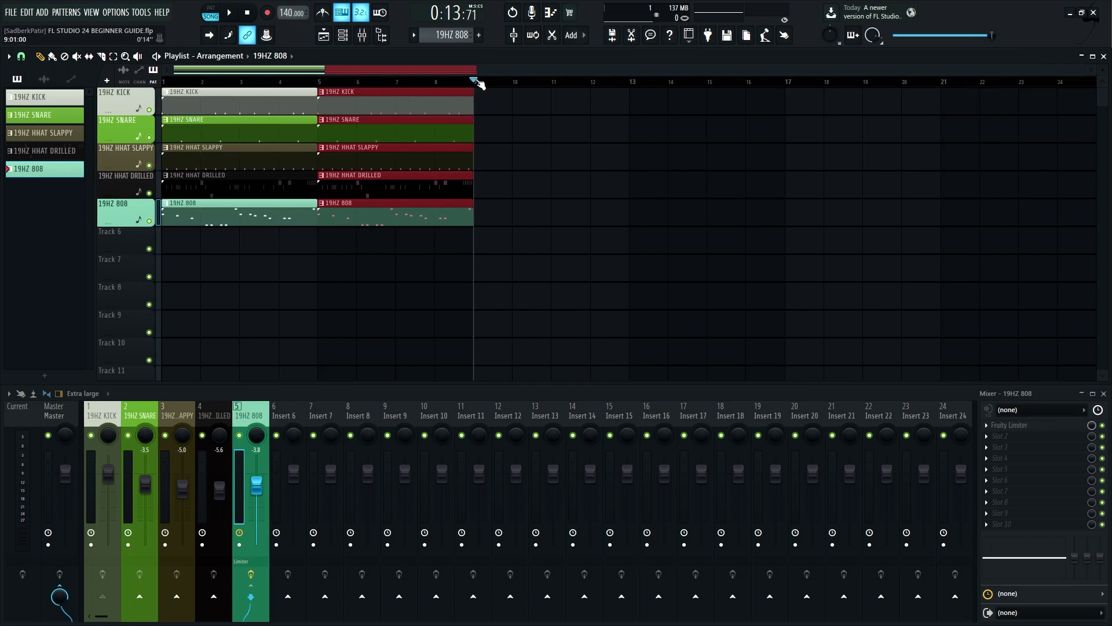
pyautogui.press('Home')
pyautogui.click(297, 248)
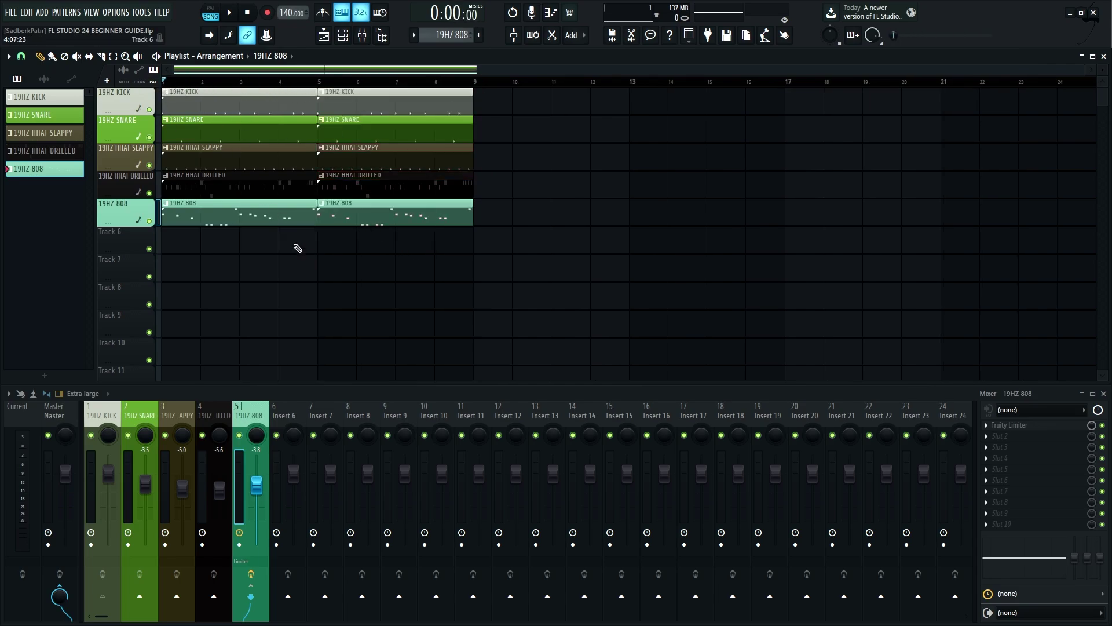
# Slice all five tracks at bar 8 and delete the bar 8–9 pieces, then undo it
pyautogui.click(89, 57)
pyautogui.moveTo(439, 236); pyautogui.dragTo(441, 238)
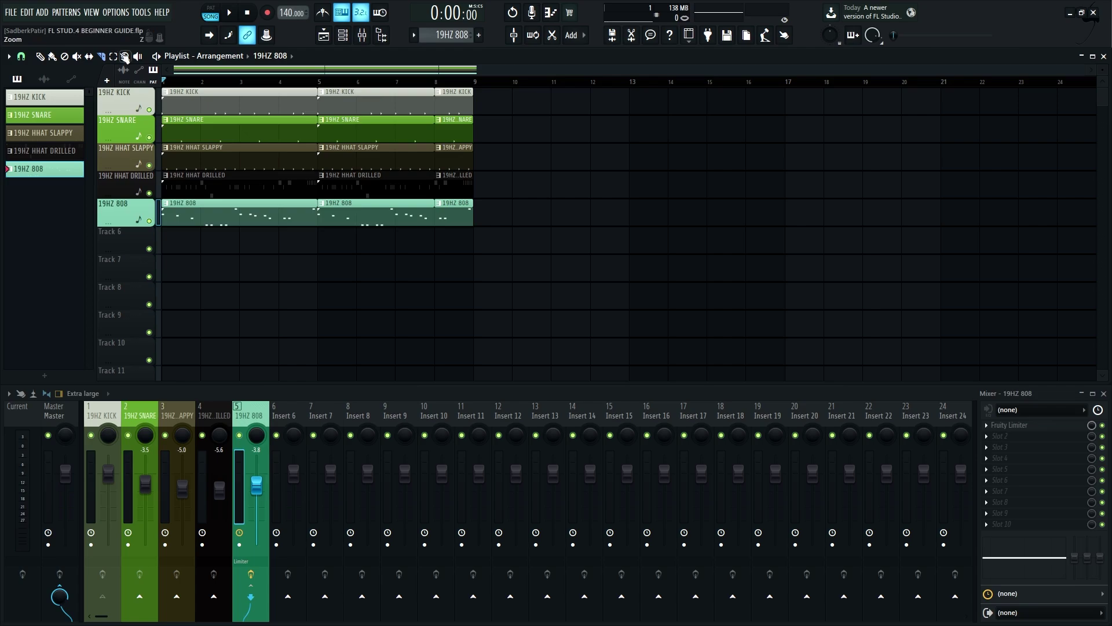
pyautogui.click(40, 56)
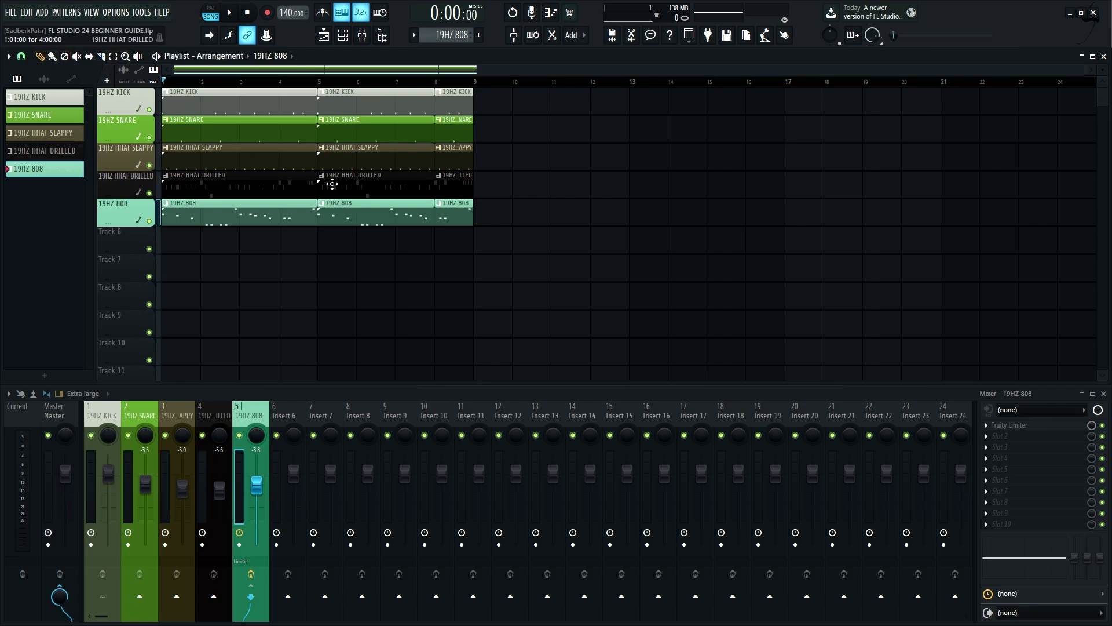
pyautogui.rightClick(455, 213)
pyautogui.rightClick(456, 185)
pyautogui.rightClick(458, 157)
pyautogui.rightClick(459, 129)
pyautogui.rightClick(461, 102)
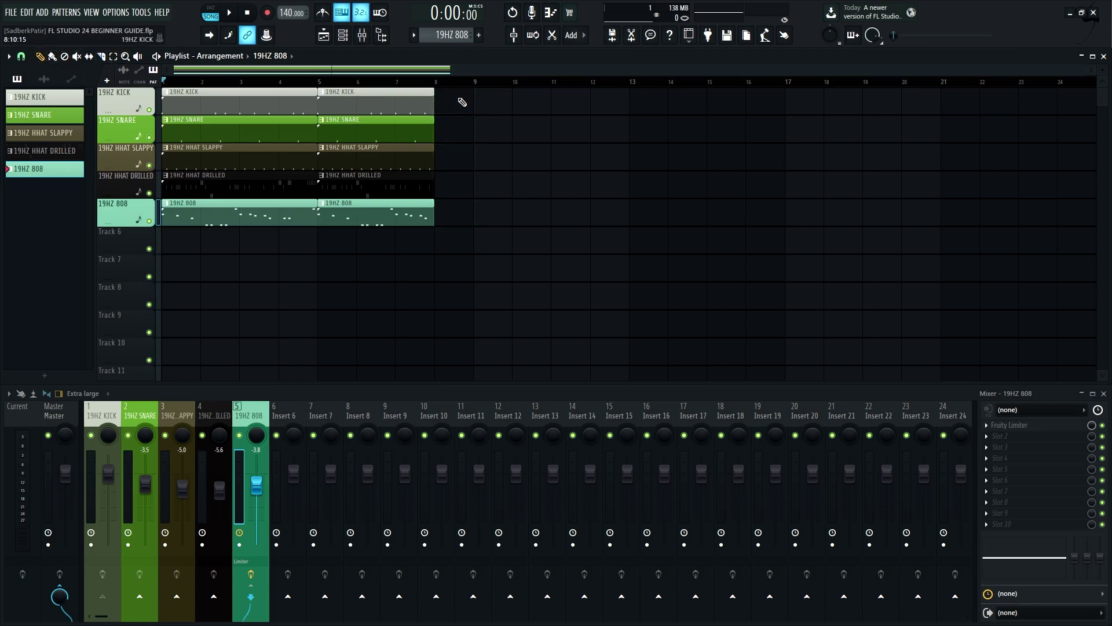
pyautogui.click(513, 17)
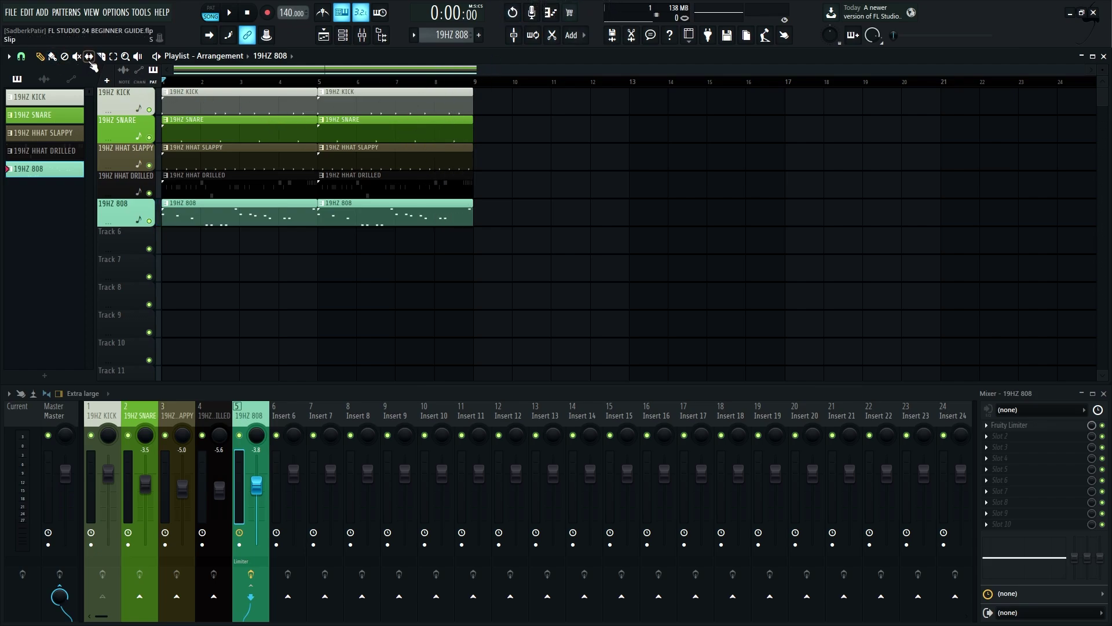
# Mute the second HHAT SLAPPY clip and the first HHAT DRILLED clip, auditioning the arrangement
pyautogui.click(230, 103)
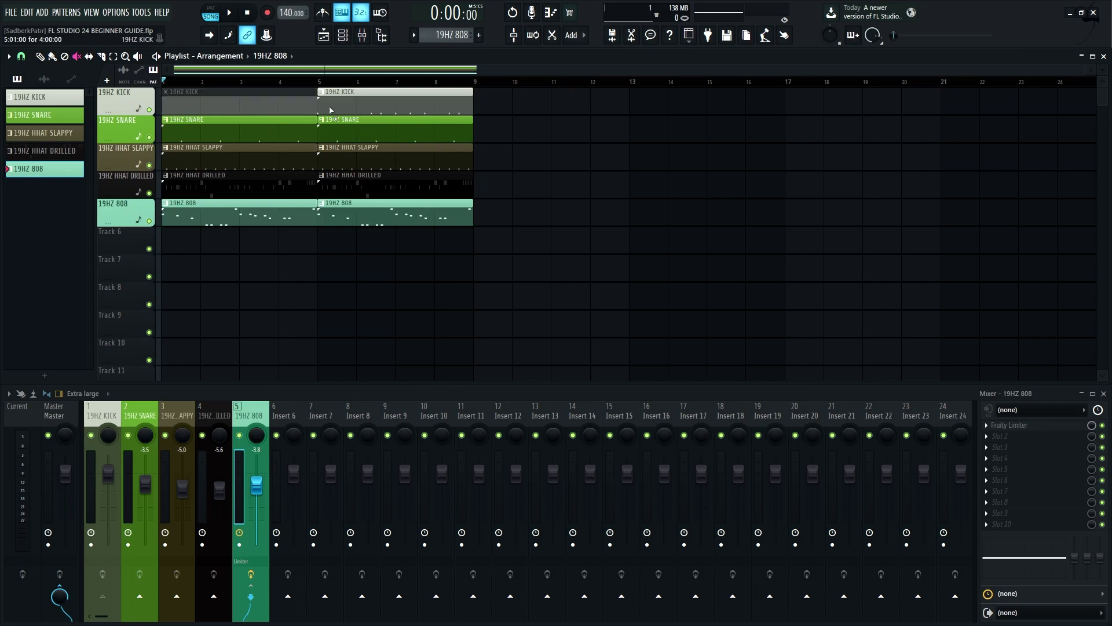
pyautogui.click(360, 163)
pyautogui.click(286, 193)
pyautogui.press('space')
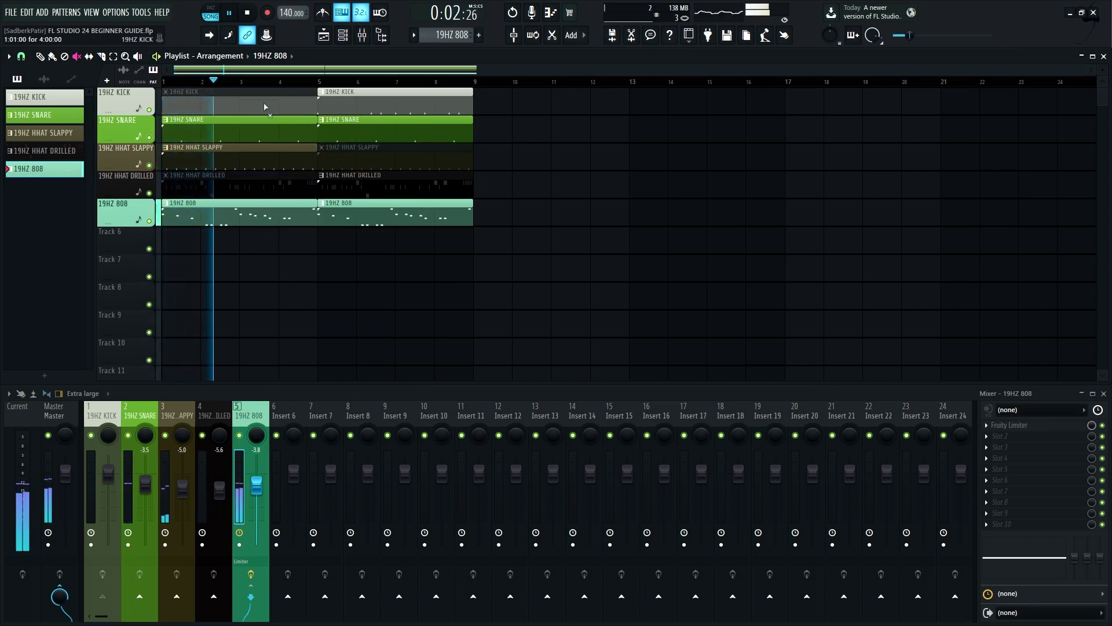
pyautogui.press('space')
pyautogui.click(232, 107)
# Preview the second KICK, HHAT SLAPPY and HHAT DRILLED clips with the Playback tool
pyautogui.press('y')
pyautogui.moveTo(341, 104); pyautogui.dragTo(341, 103)
pyautogui.moveTo(385, 164); pyautogui.dragTo(385, 165)
pyautogui.moveTo(440, 188); pyautogui.dragTo(442, 187)
pyautogui.click(88, 56)
pyautogui.click(125, 56)
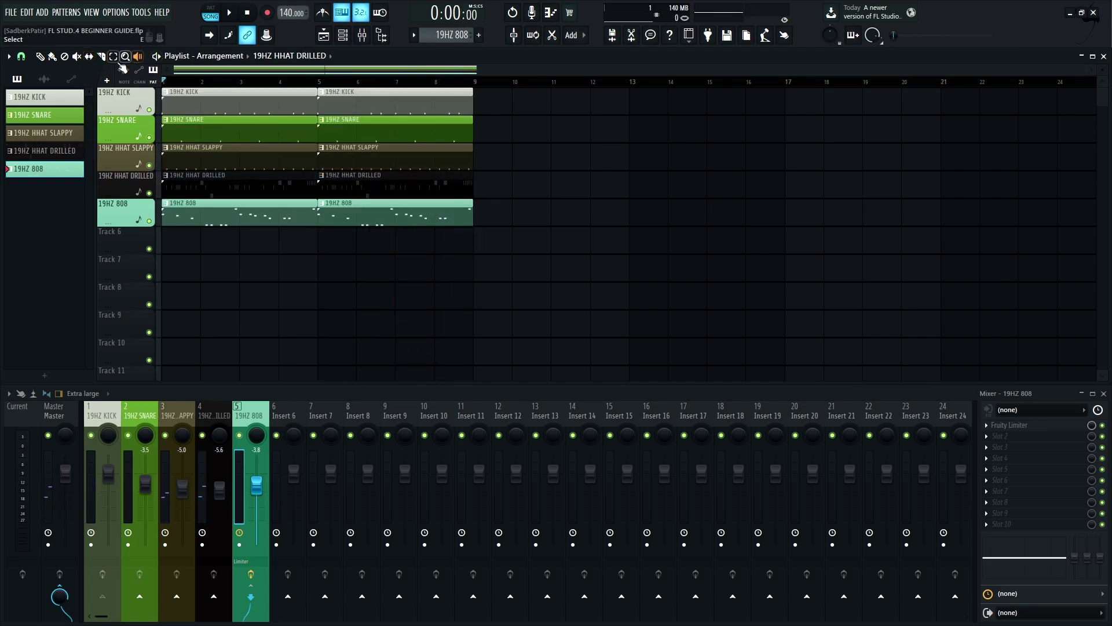
pyautogui.click(40, 56)
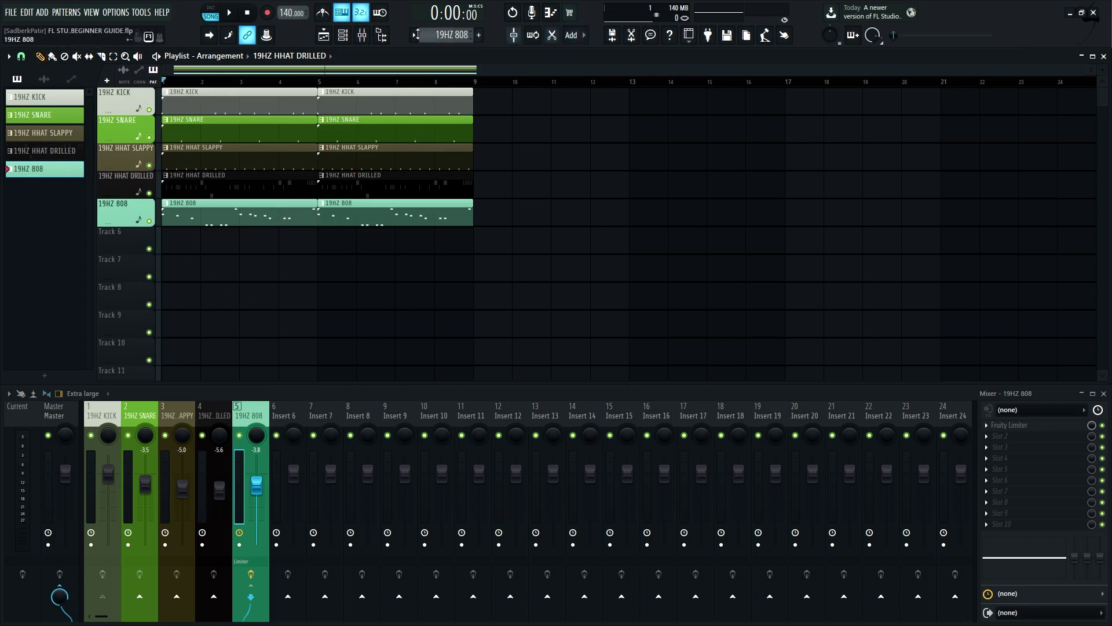
# Add 19HZ SAMPLE 150BPM as an audio clip on Track 6 and zoom to bars 1–9
pyautogui.click(381, 35)
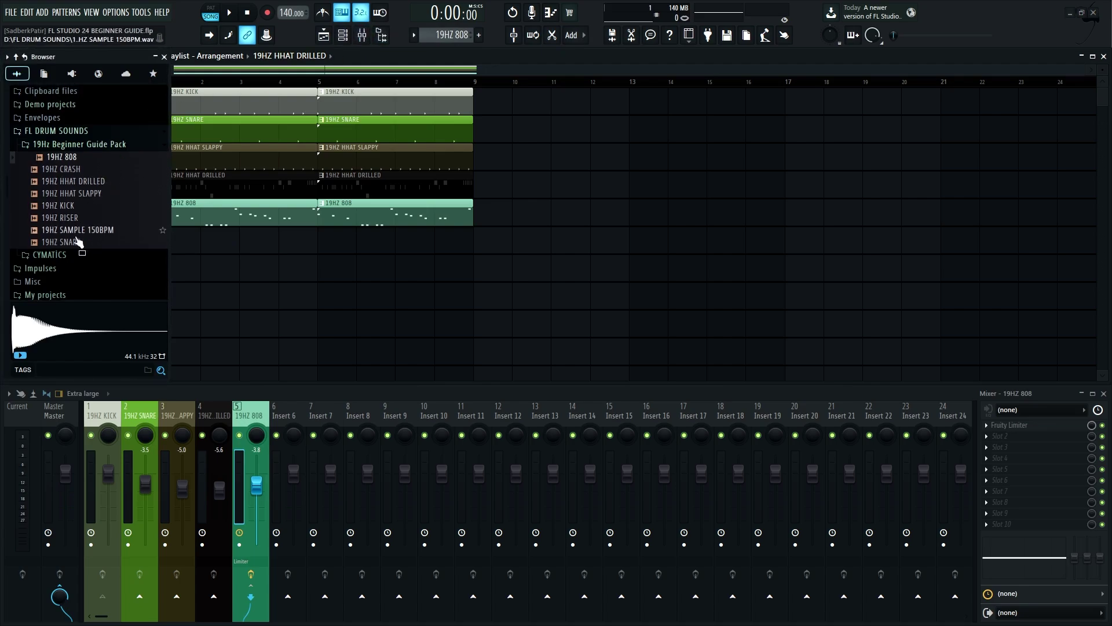
pyautogui.moveTo(81, 232); pyautogui.dragTo(159, 239)
pyautogui.click(164, 56)
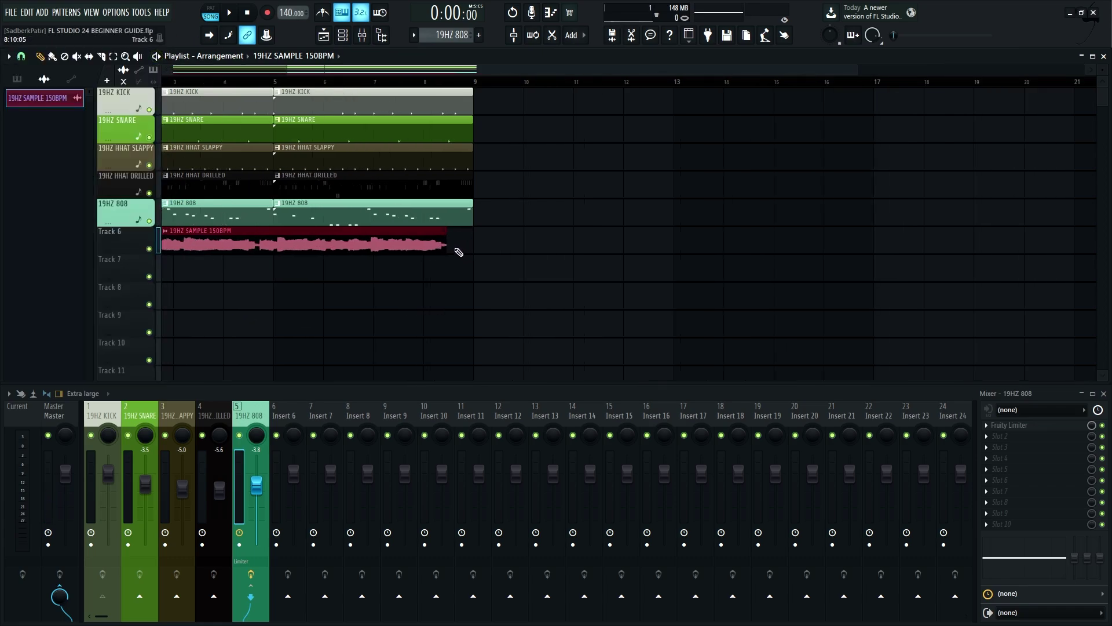
pyautogui.moveTo(461, 73); pyautogui.dragTo(252, 77)
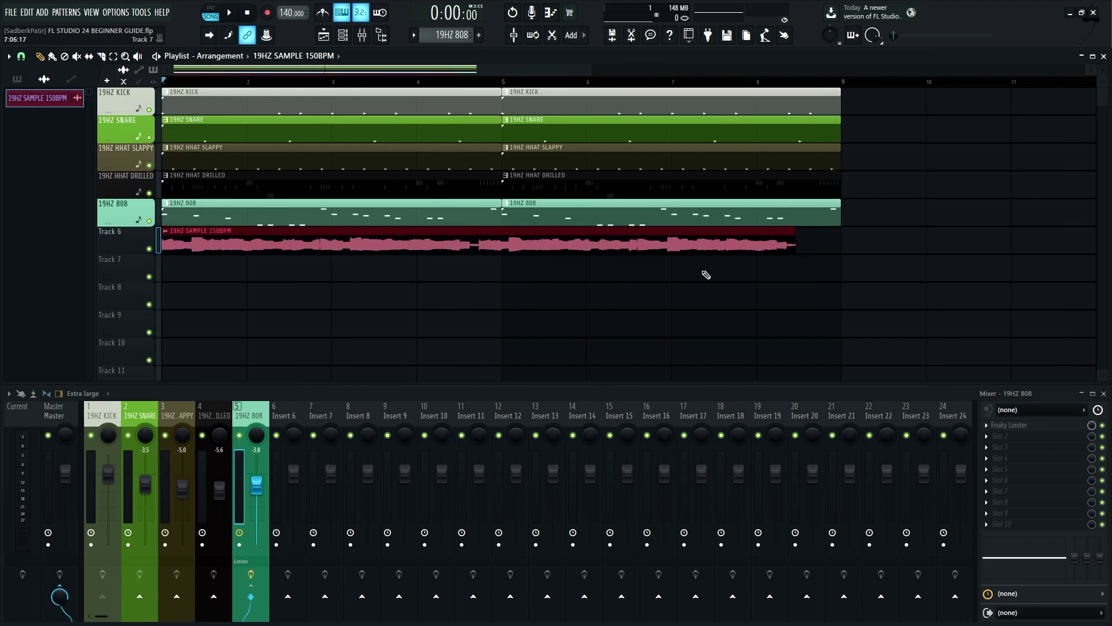
# Time-stretch the 19HZ SAMPLE 150BPM sample using the e3 generic stretching mode
pyautogui.doubleClick(540, 234)
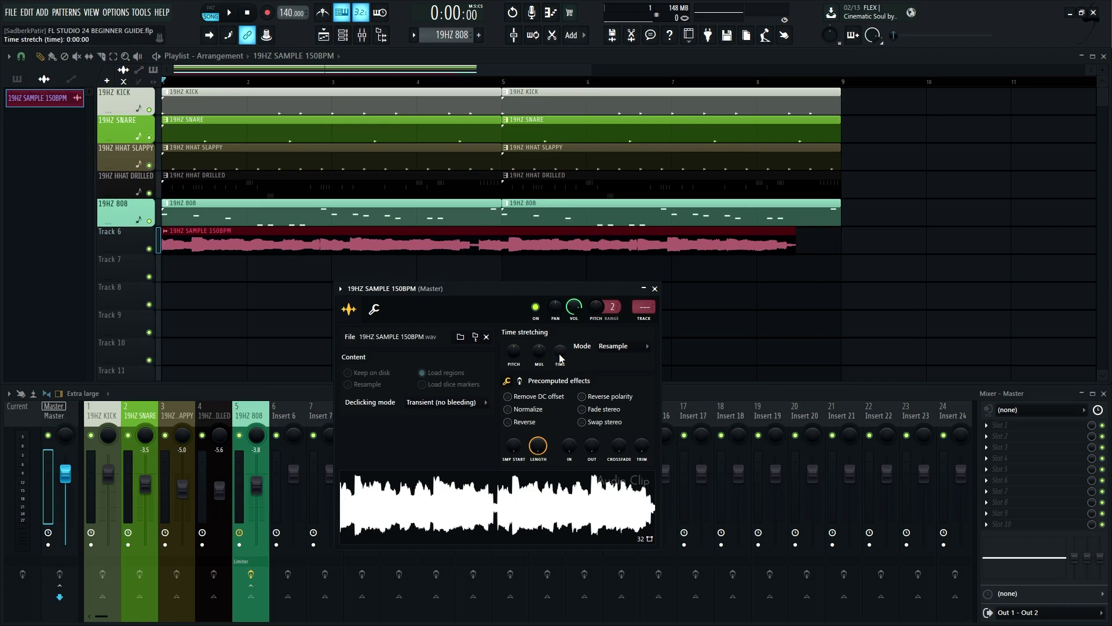
pyautogui.moveTo(560, 354); pyautogui.dragTo(559, 335)
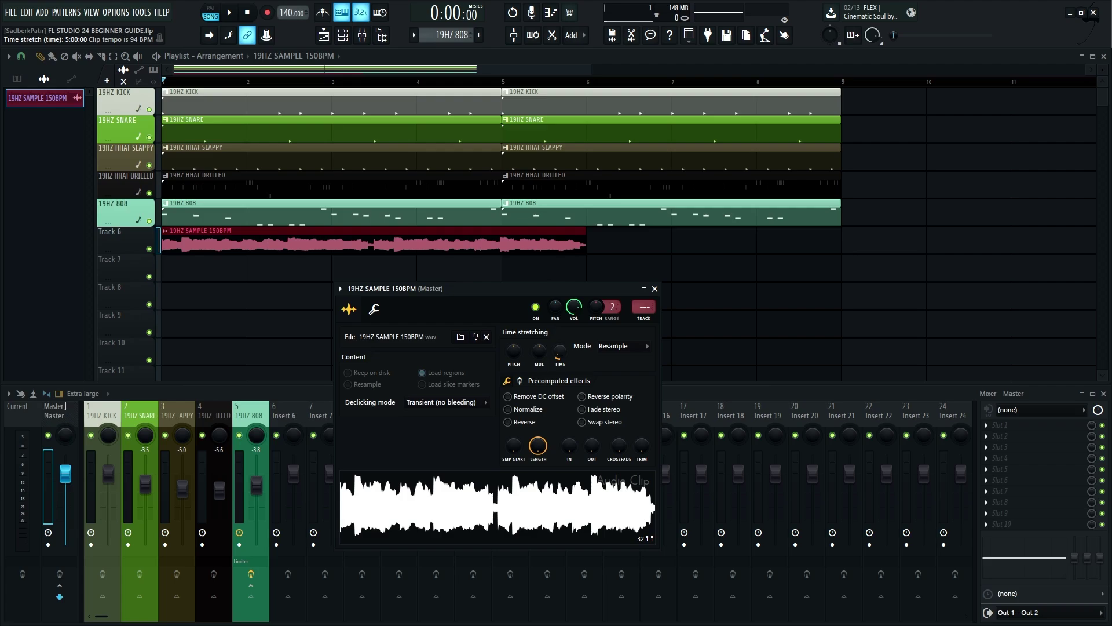
pyautogui.moveTo(560, 335); pyautogui.dragTo(559, 317)
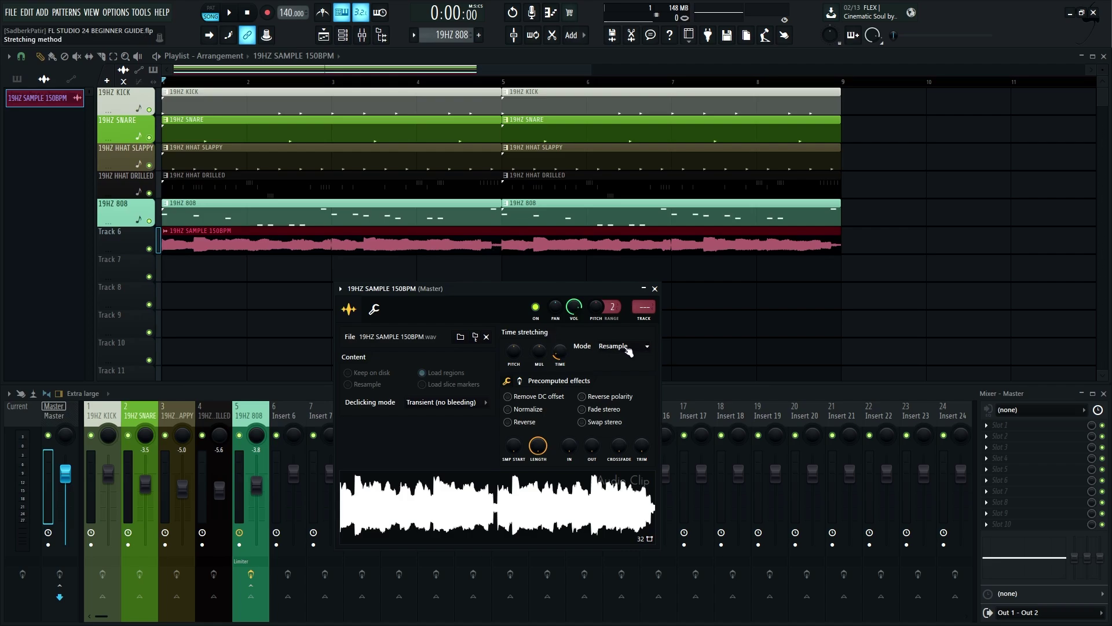
pyautogui.click(629, 348)
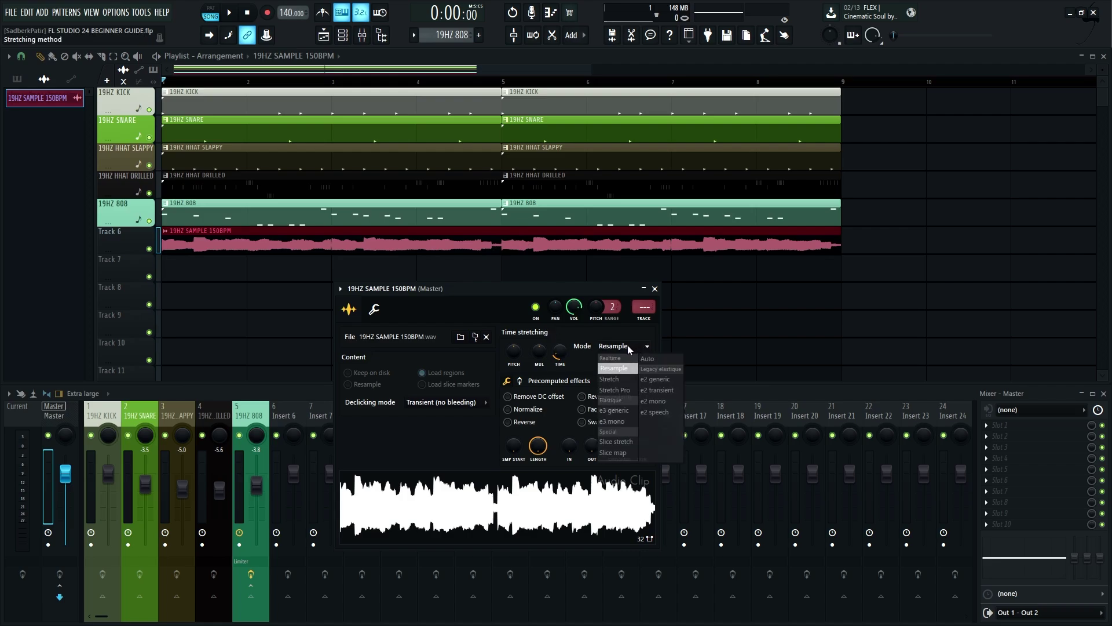
pyautogui.click(616, 411)
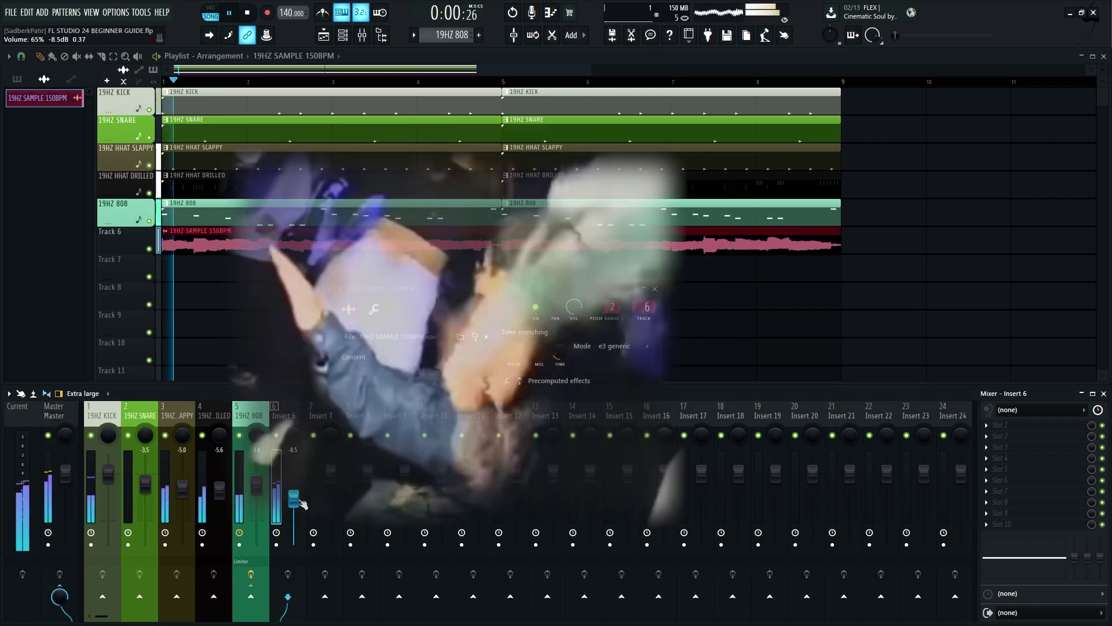
# Lower the Insert 6 fader to about -17 dB and reset the sample's TIME stretch to zero
pyautogui.moveTo(302, 503); pyautogui.dragTo(301, 520)
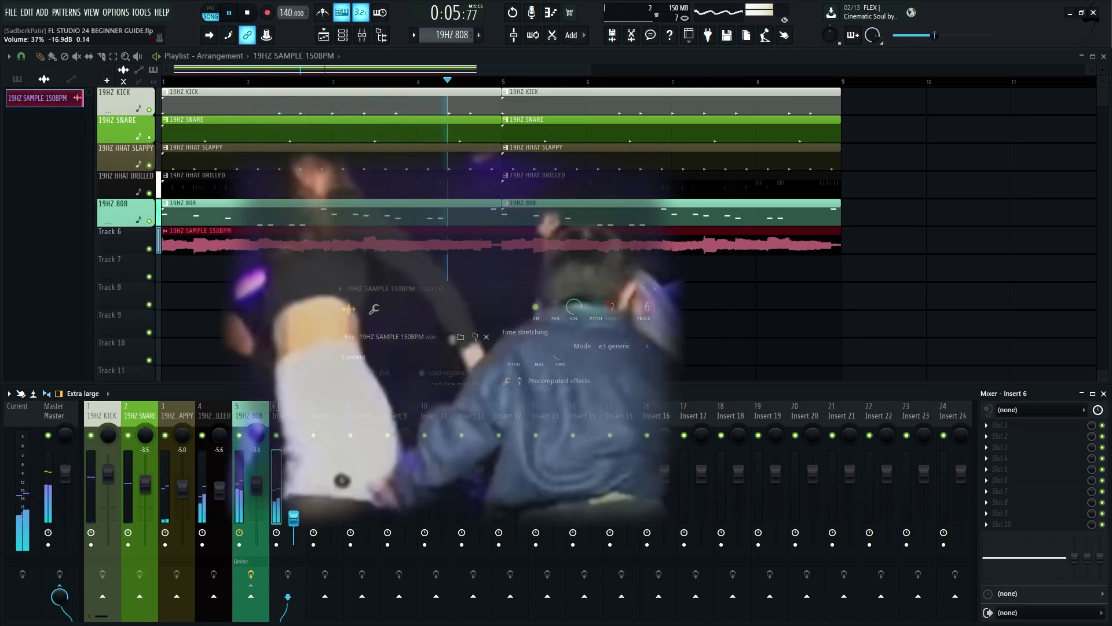
pyautogui.moveTo(294, 514); pyautogui.dragTo(293, 517)
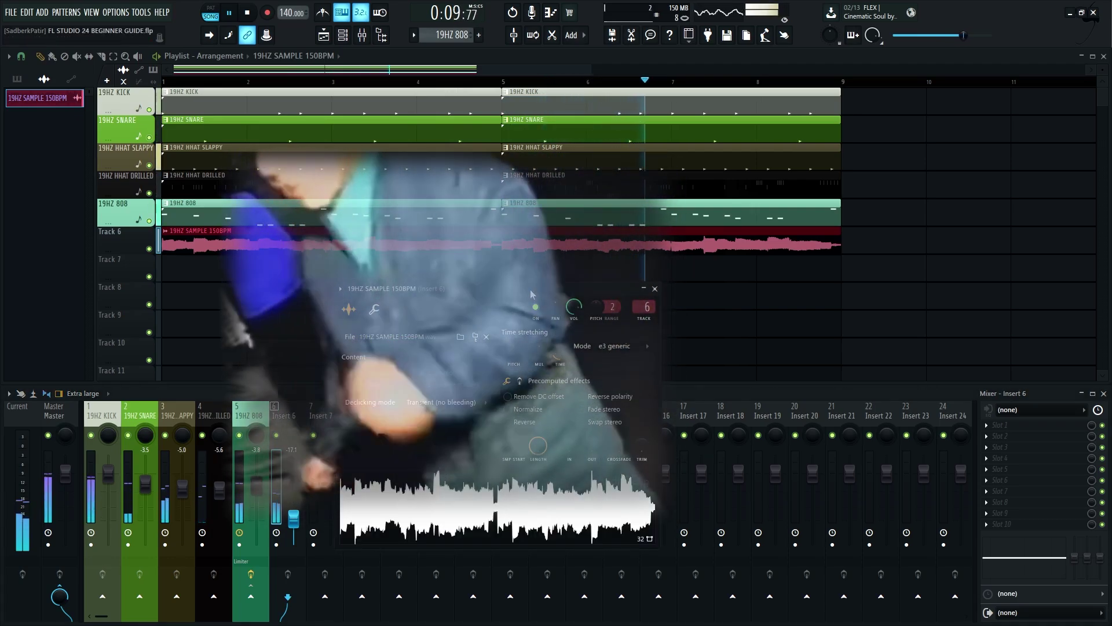
pyautogui.press('space')
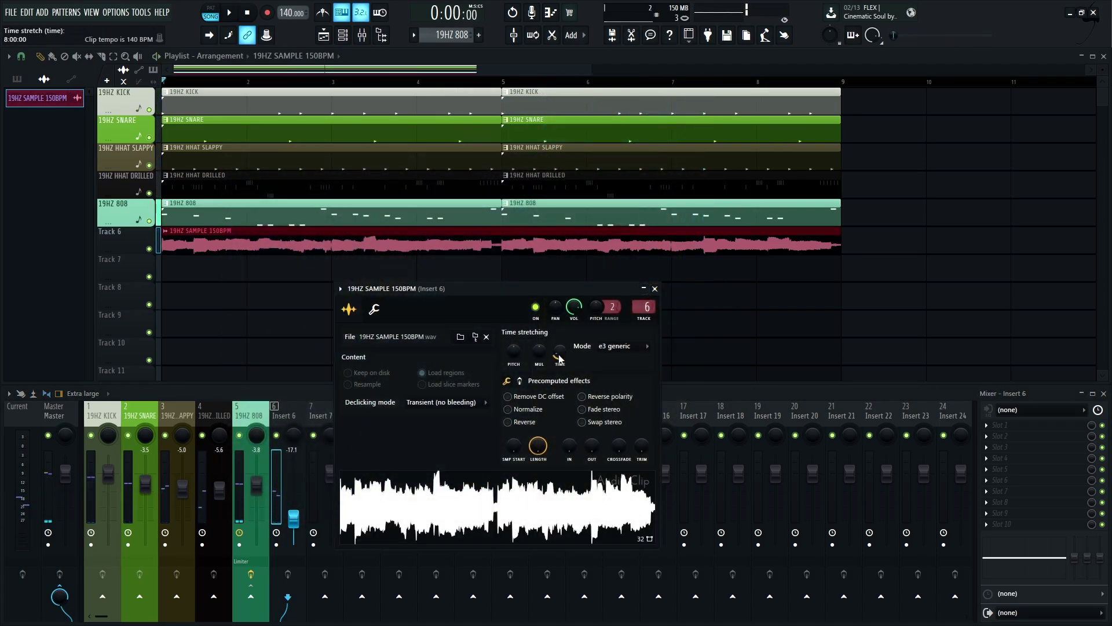
pyautogui.moveTo(560, 352); pyautogui.dragTo(560, 370)
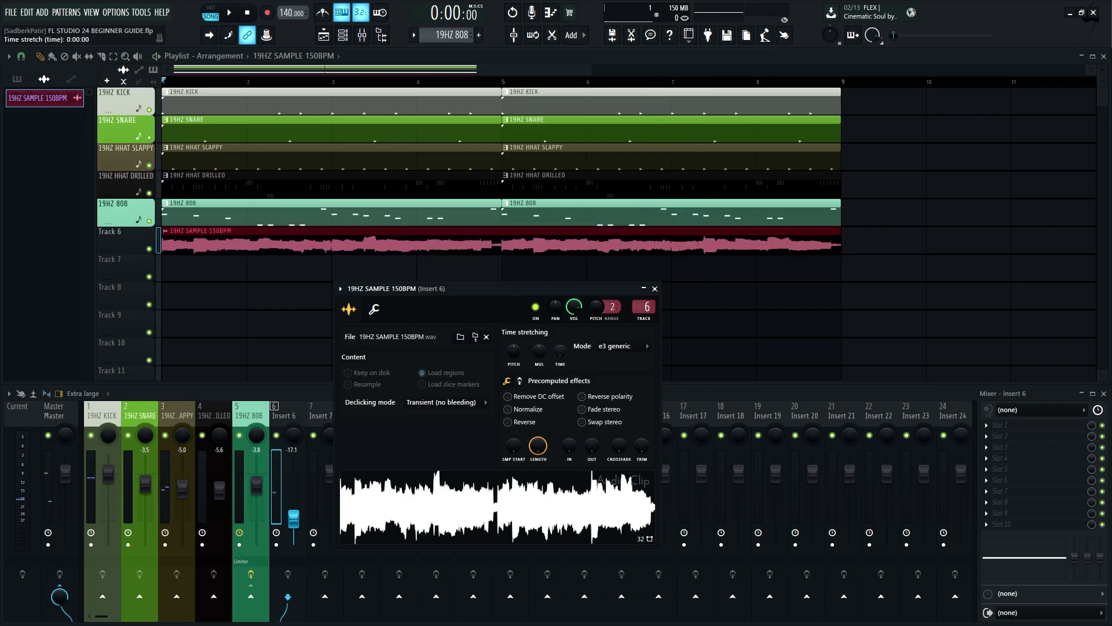
pyautogui.click(635, 348)
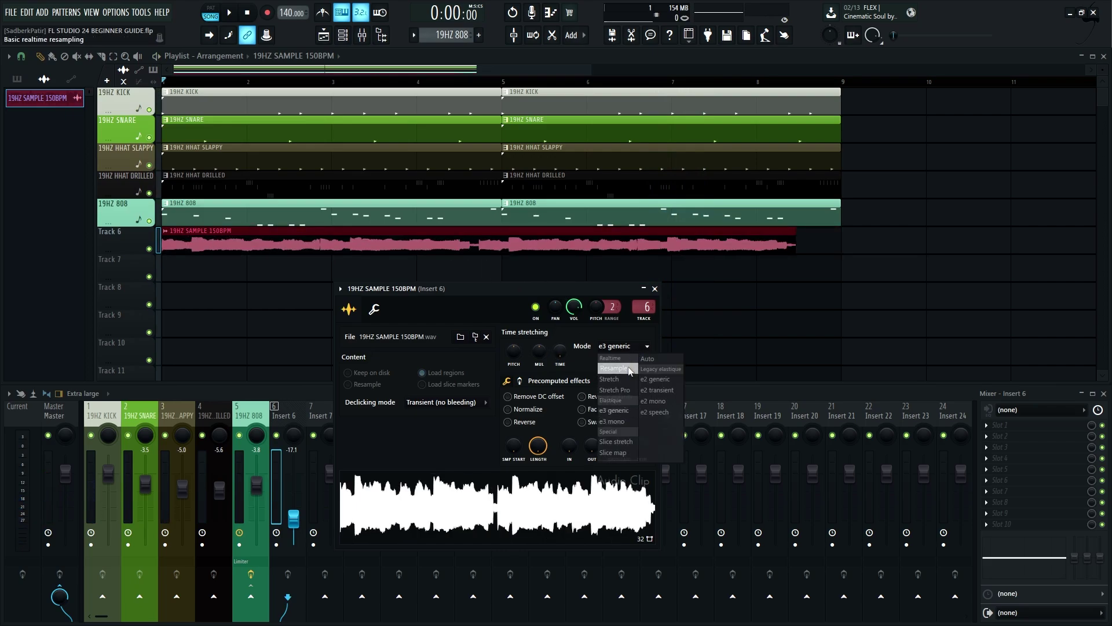
# Stretch the 19HZ SAMPLE 150BPM clip so it ends exactly at bar 9
pyautogui.click(655, 288)
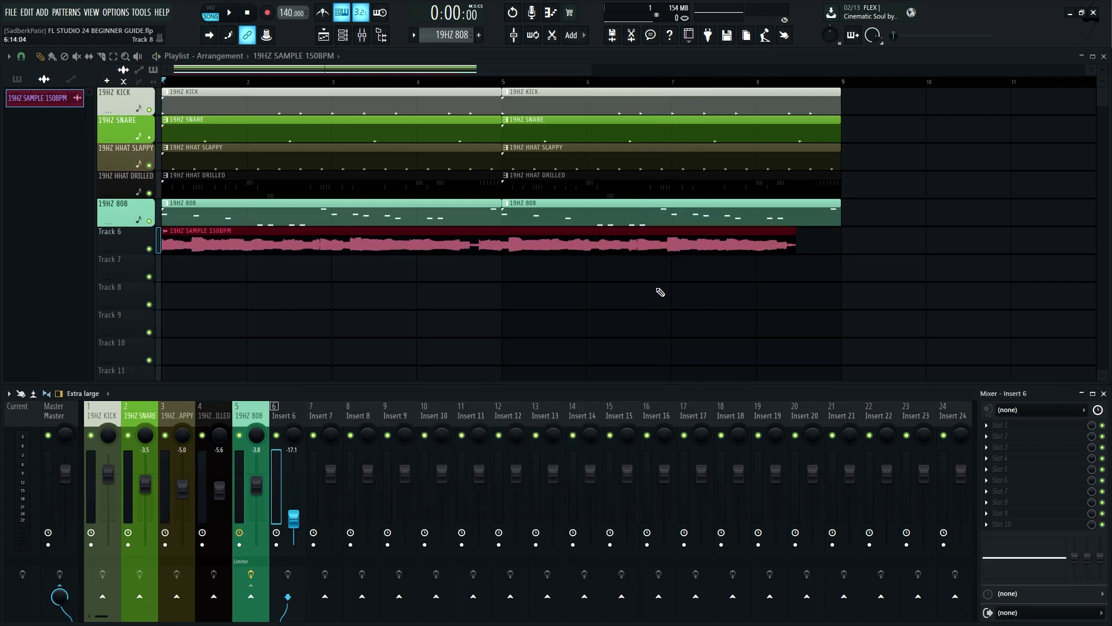
pyautogui.press('space')
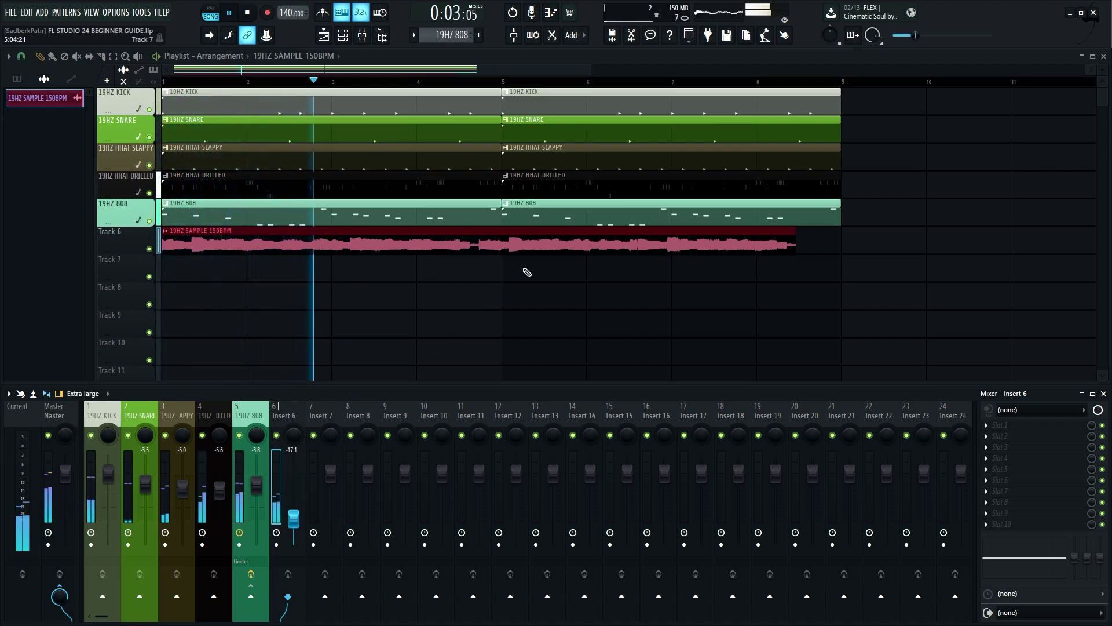
pyautogui.press('space')
pyautogui.doubleClick(486, 243)
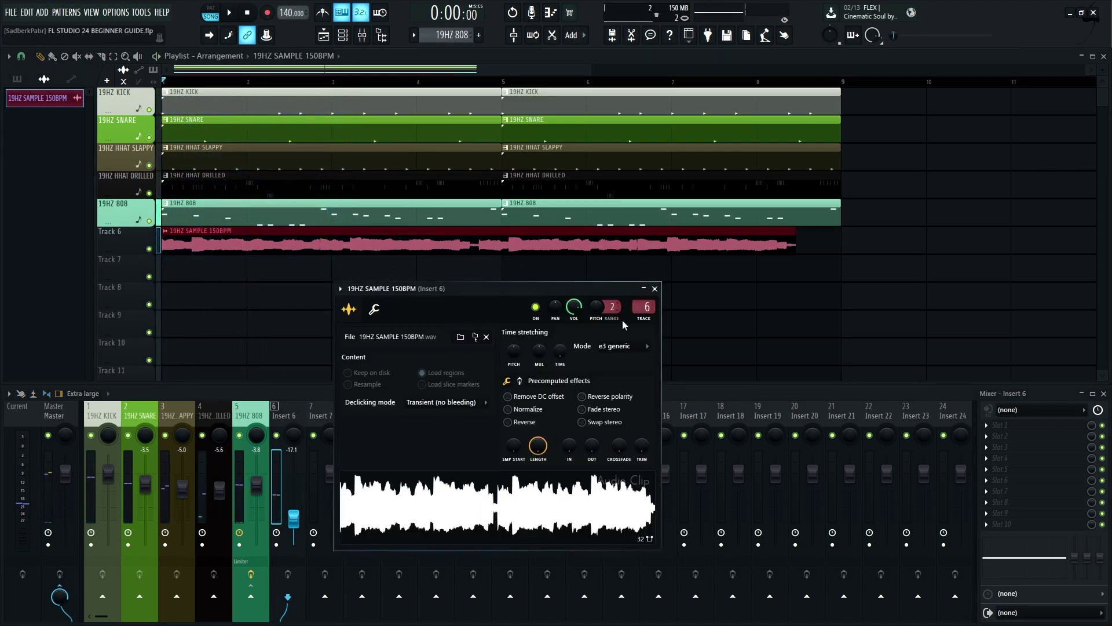
pyautogui.moveTo(561, 365); pyautogui.dragTo(560, 339)
pyautogui.press('Escape')
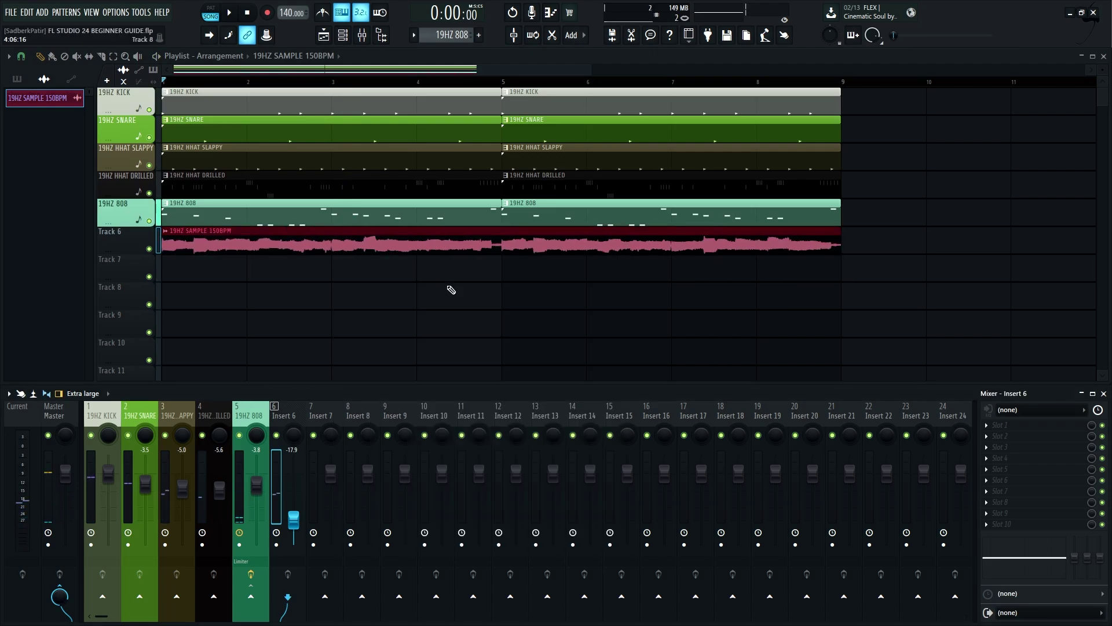
# Zoom out and scrub the playhead through the arrangement to audition it
pyautogui.scroll(-1, 446, 293)
pyautogui.scroll(-2, 443, 294)
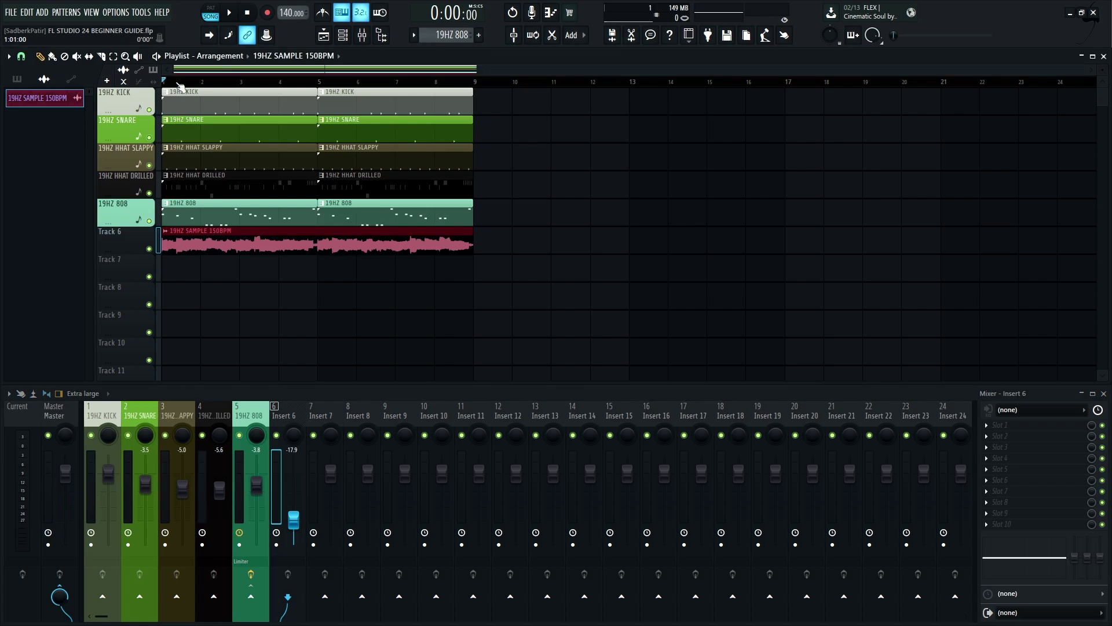
pyautogui.moveTo(181, 87); pyautogui.dragTo(470, 91)
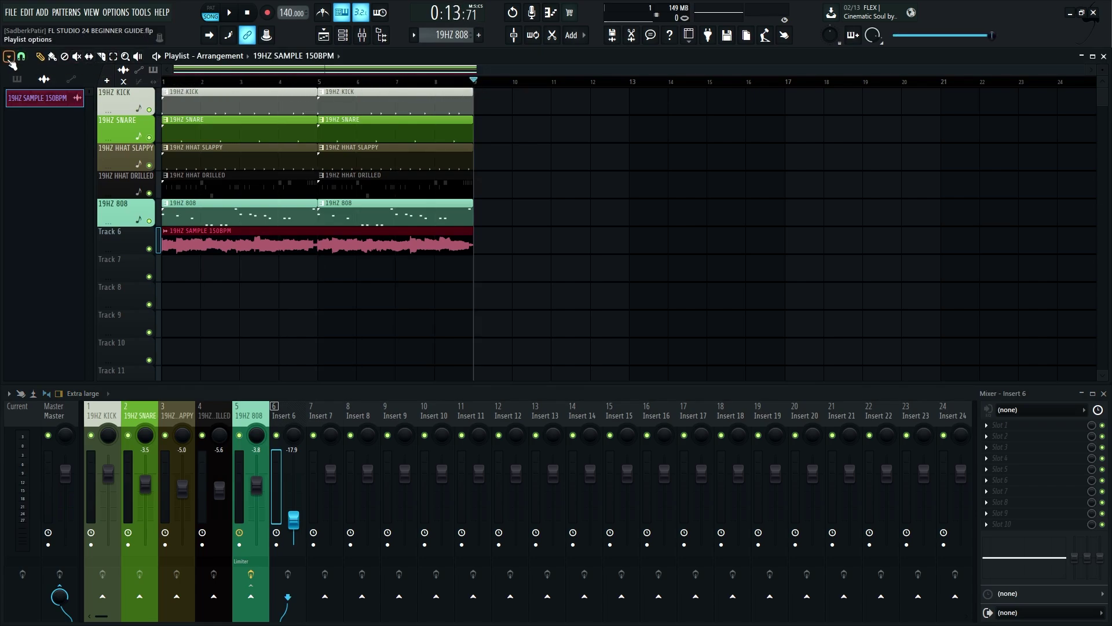
# Add an INTRO time marker at bar 1 and duplicate all clips into bars 9–16
pyautogui.click(10, 58)
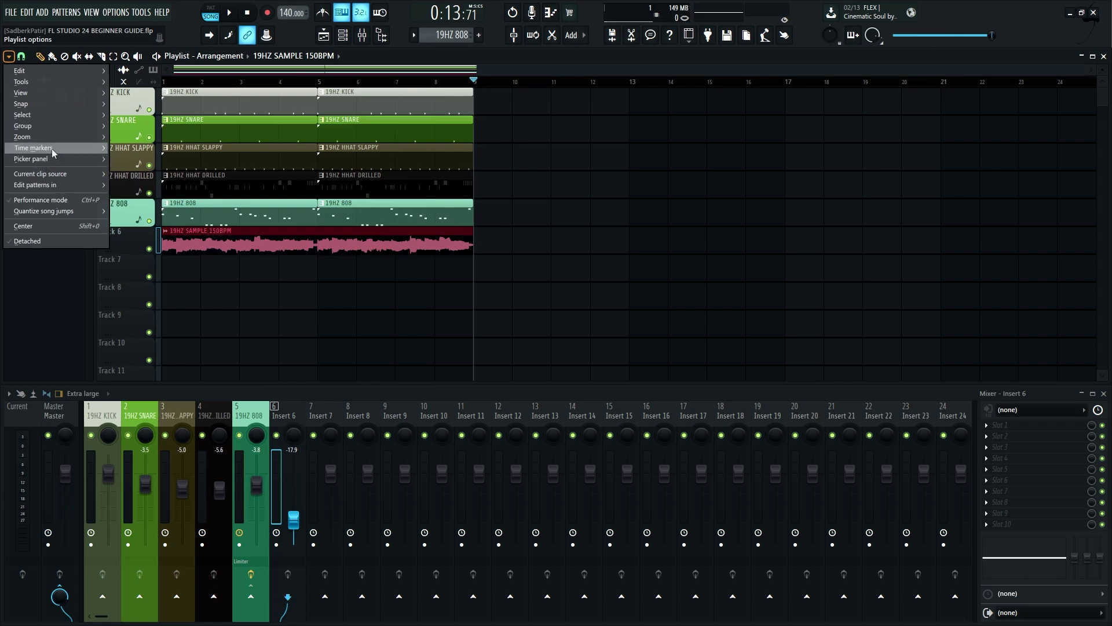
pyautogui.moveTo(51, 149)
pyautogui.click(162, 148)
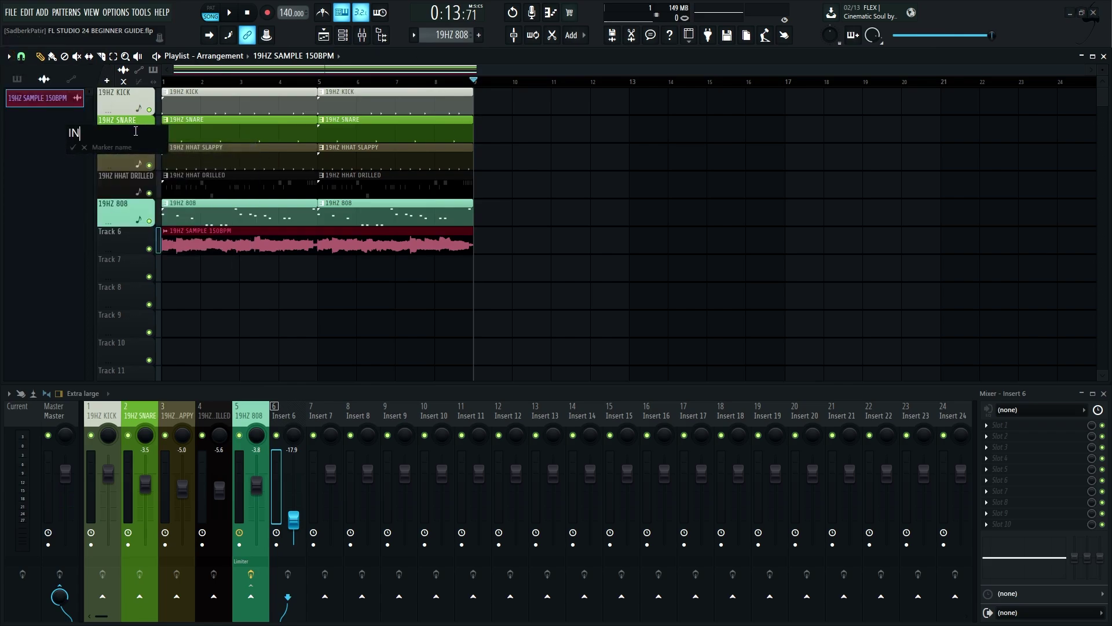
pyautogui.write('INTRO')
pyautogui.press('Return')
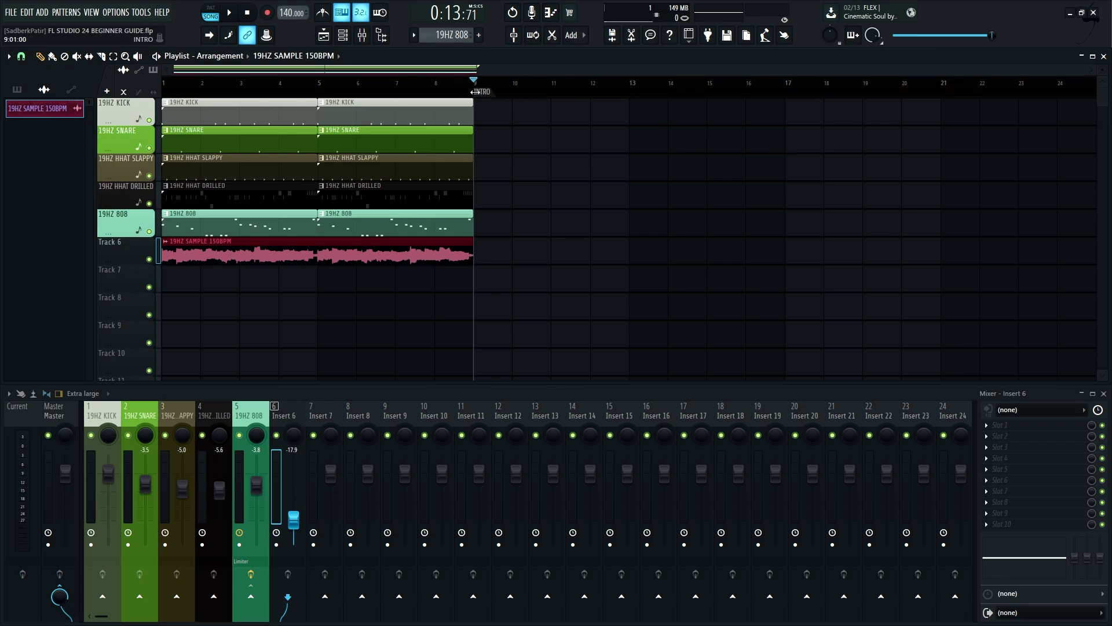
pyautogui.moveTo(474, 91)
pyautogui.mouseDown()
pyautogui.moveTo(550, 92)
pyautogui.moveTo(429, 92)
pyautogui.mouseUp()
pyautogui.moveTo(307, 96); pyautogui.dragTo(141, 97)
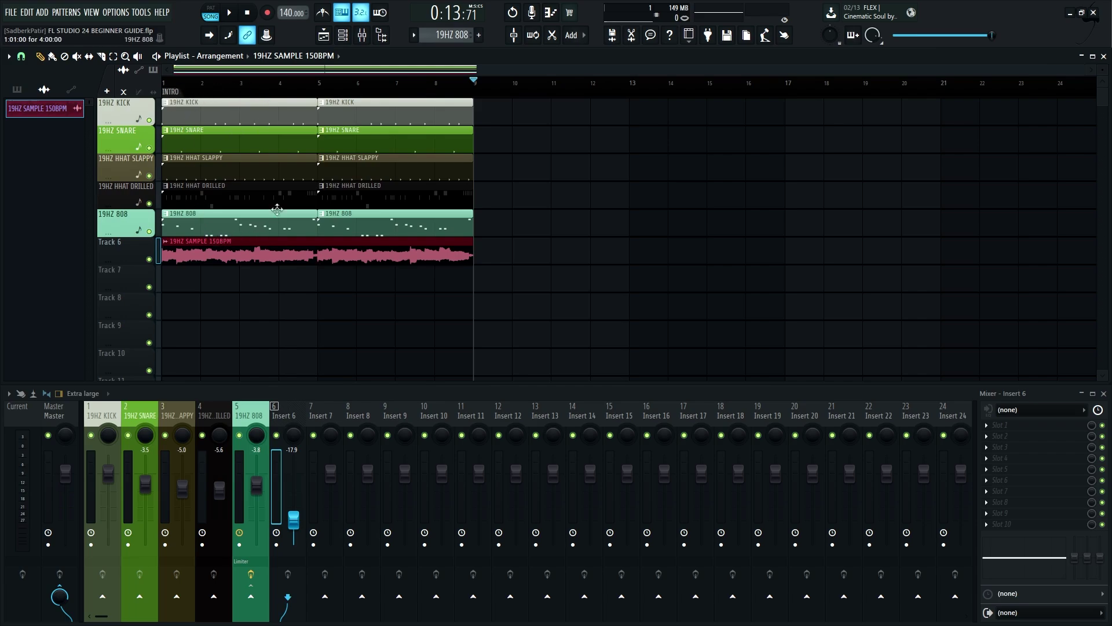
pyautogui.hotkey('ctrl', 'b')
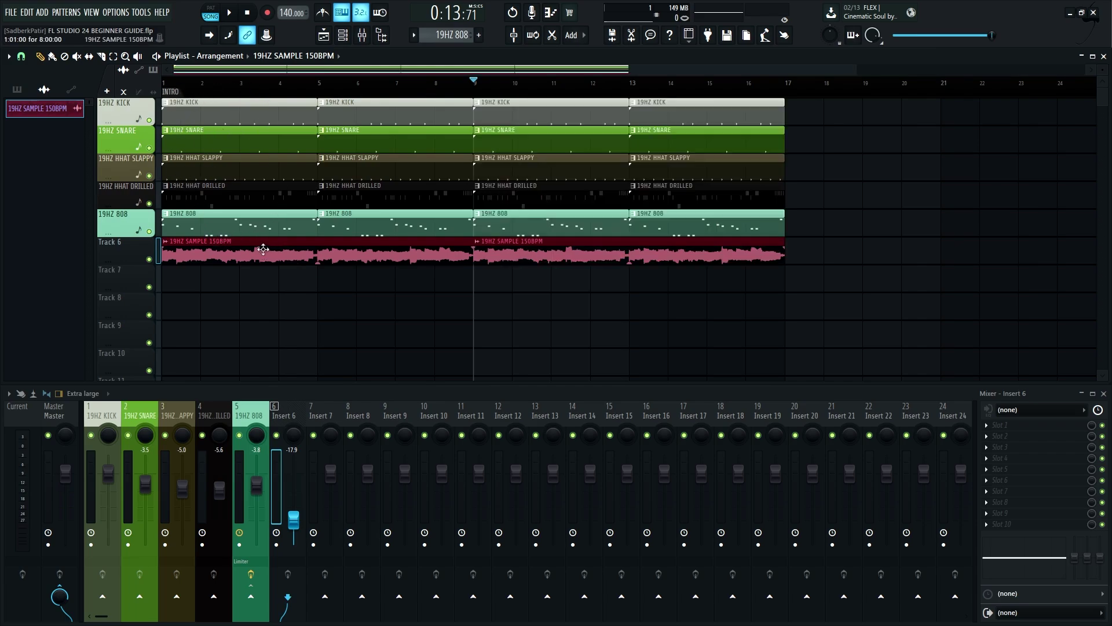
# Re-place the sample clips on Track 6 at bars 1 and 9 and auto-name the track 19HZ SAMPLE 150BPM
pyautogui.rightClick(224, 252)
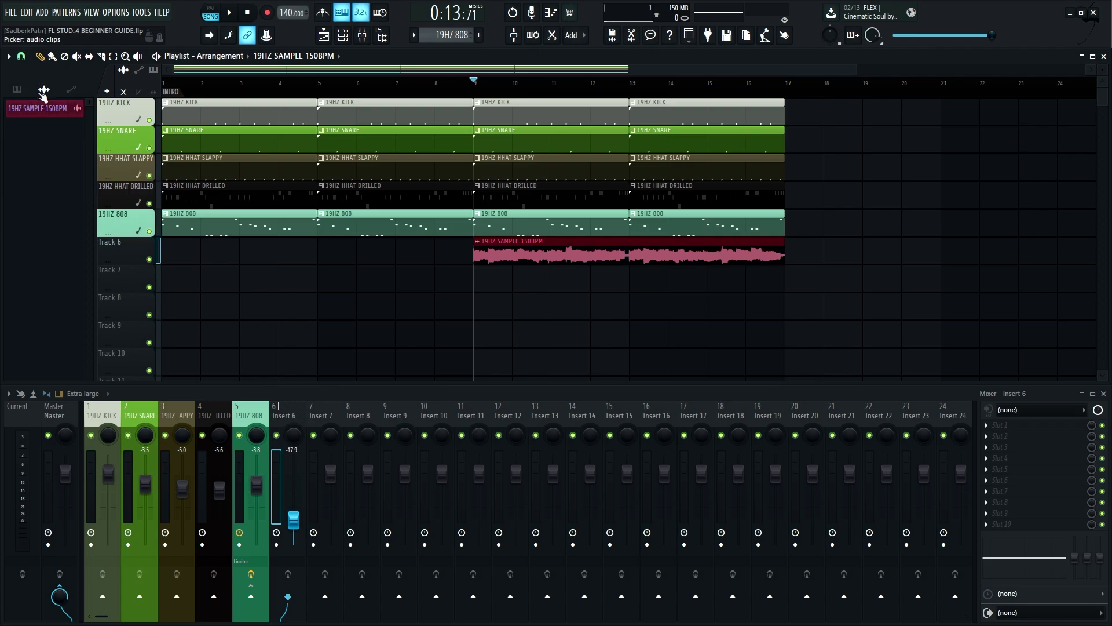
pyautogui.moveTo(36, 109); pyautogui.dragTo(203, 253)
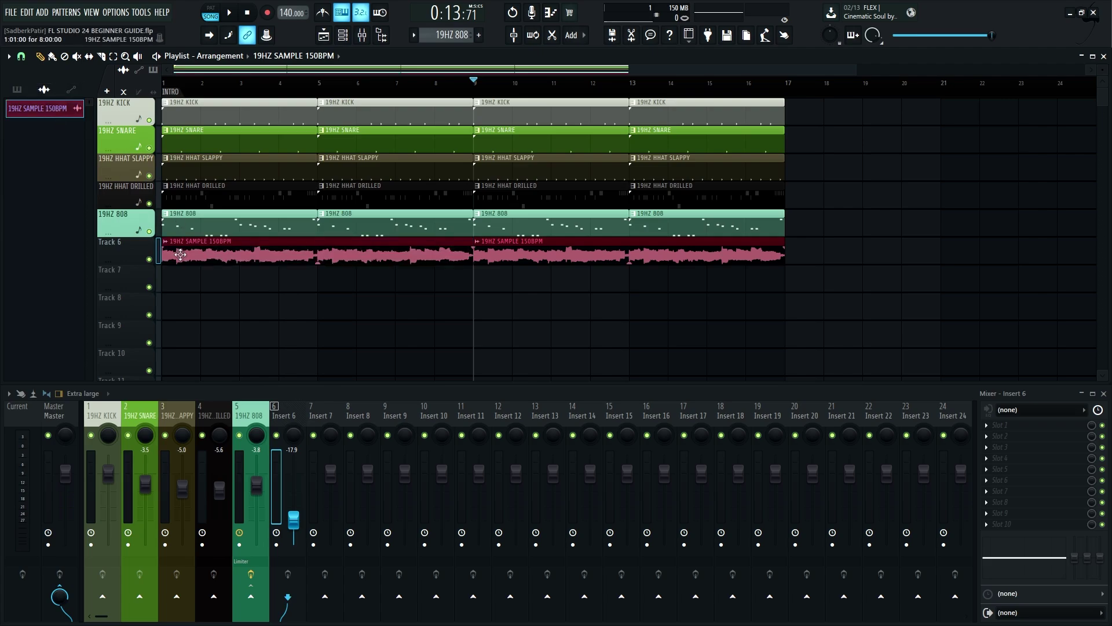
pyautogui.rightClick(304, 255)
pyautogui.rightClick(579, 253)
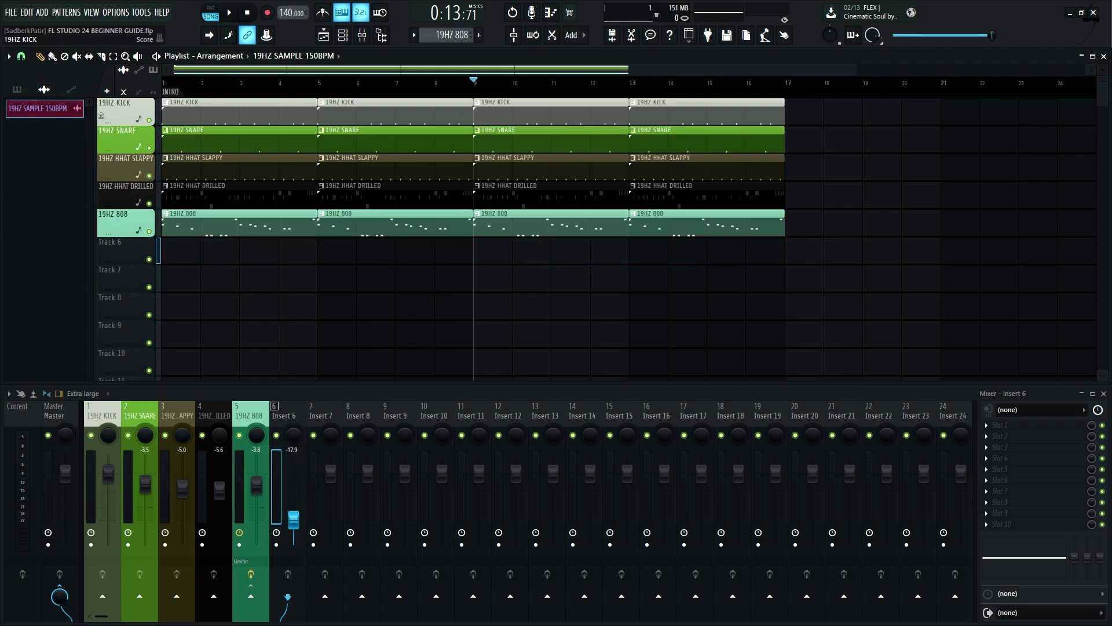
pyautogui.click(191, 255)
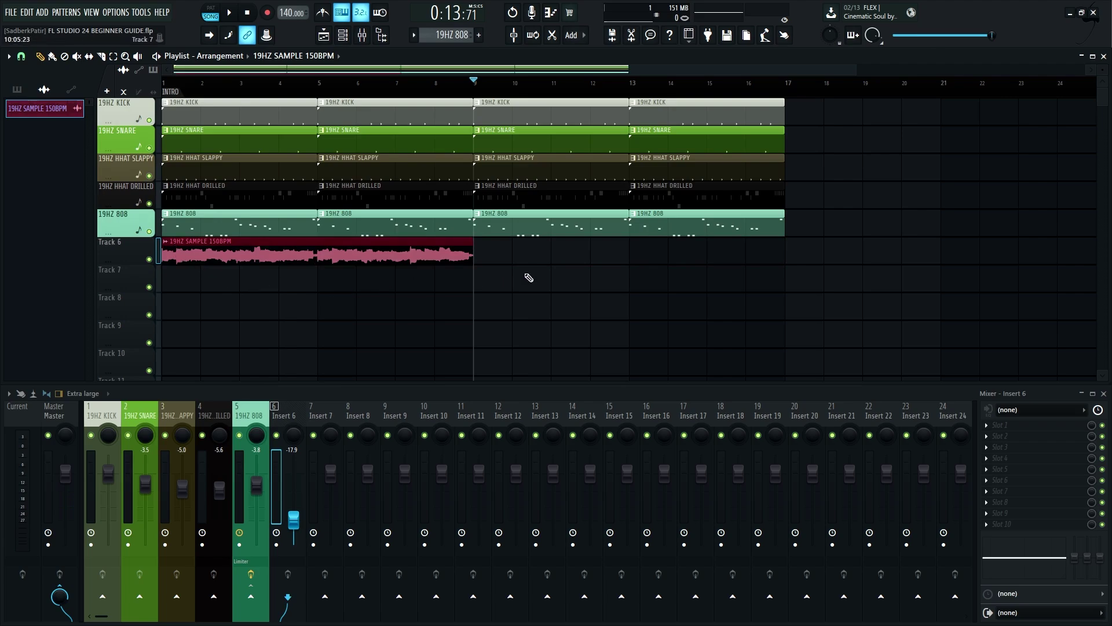
pyautogui.click(495, 255)
pyautogui.rightClick(113, 260)
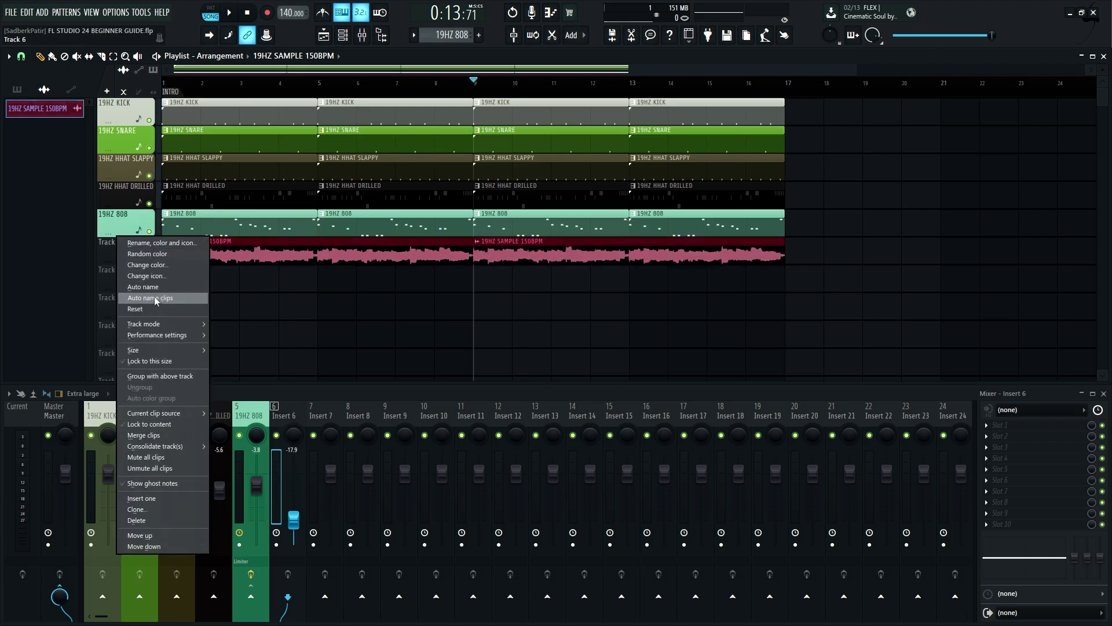
pyautogui.click(123, 278)
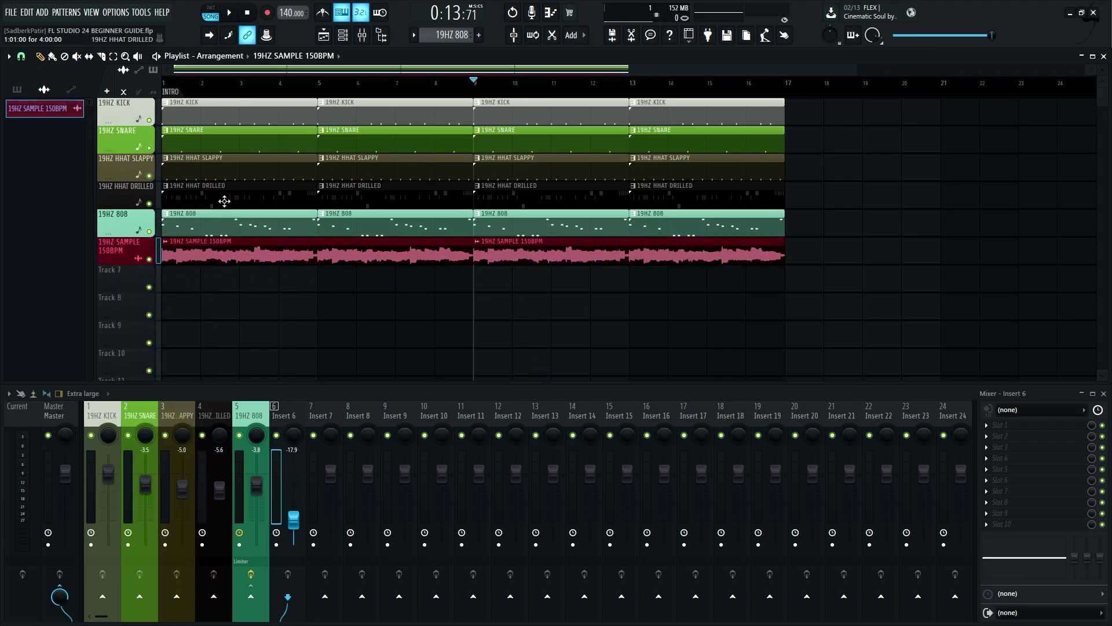
# Add a VERSE time marker at bar 9
pyautogui.rightClick(474, 89)
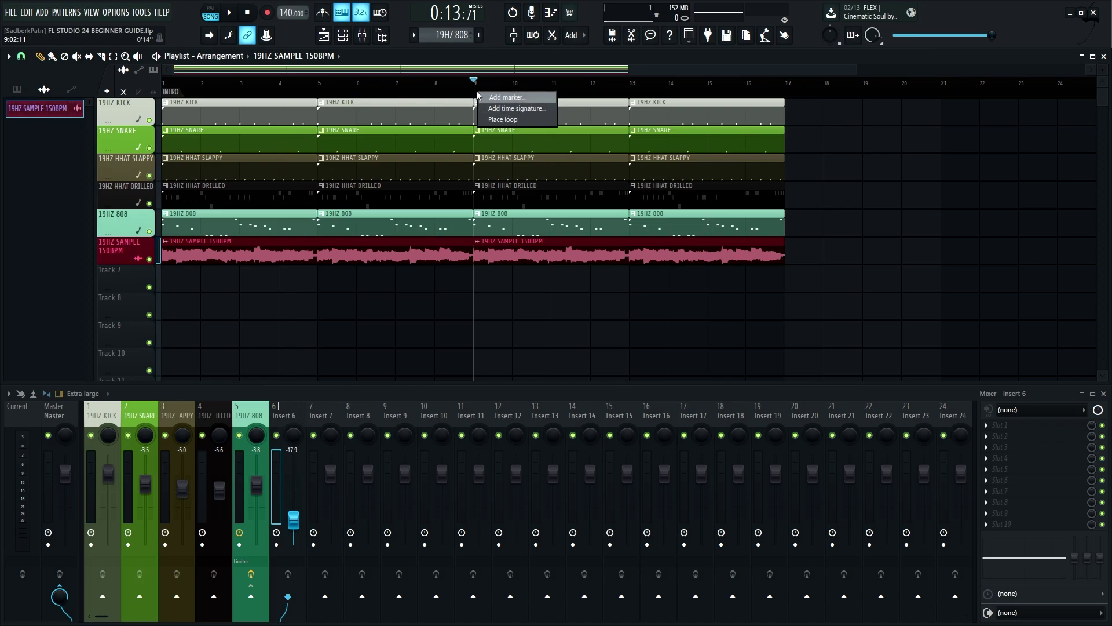
pyautogui.click(510, 99)
pyautogui.write('VERSE')
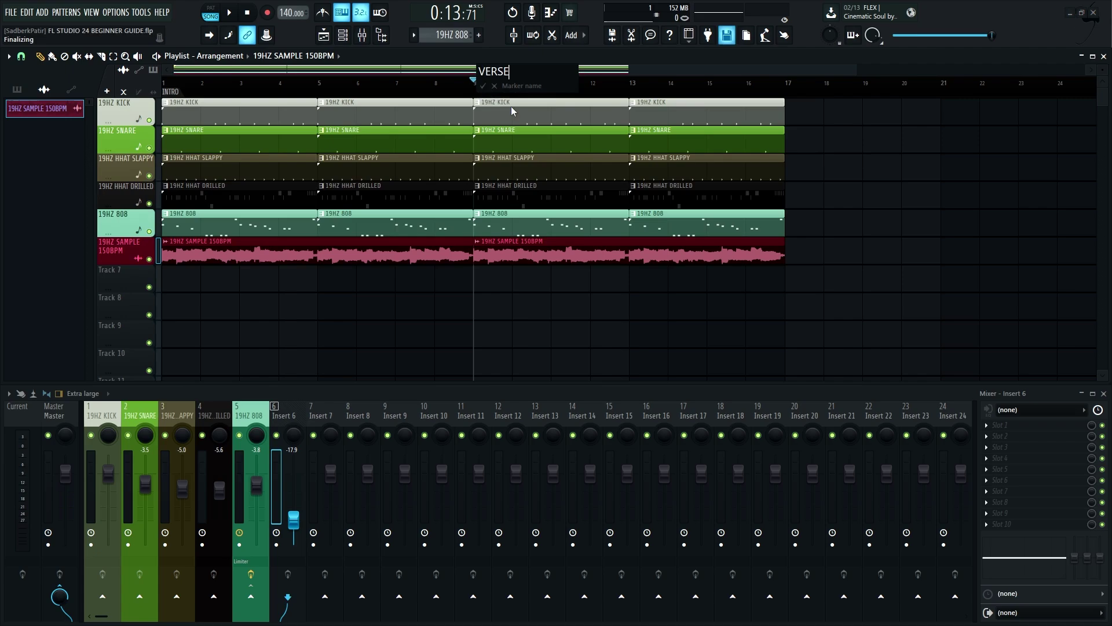
pyautogui.press('Return')
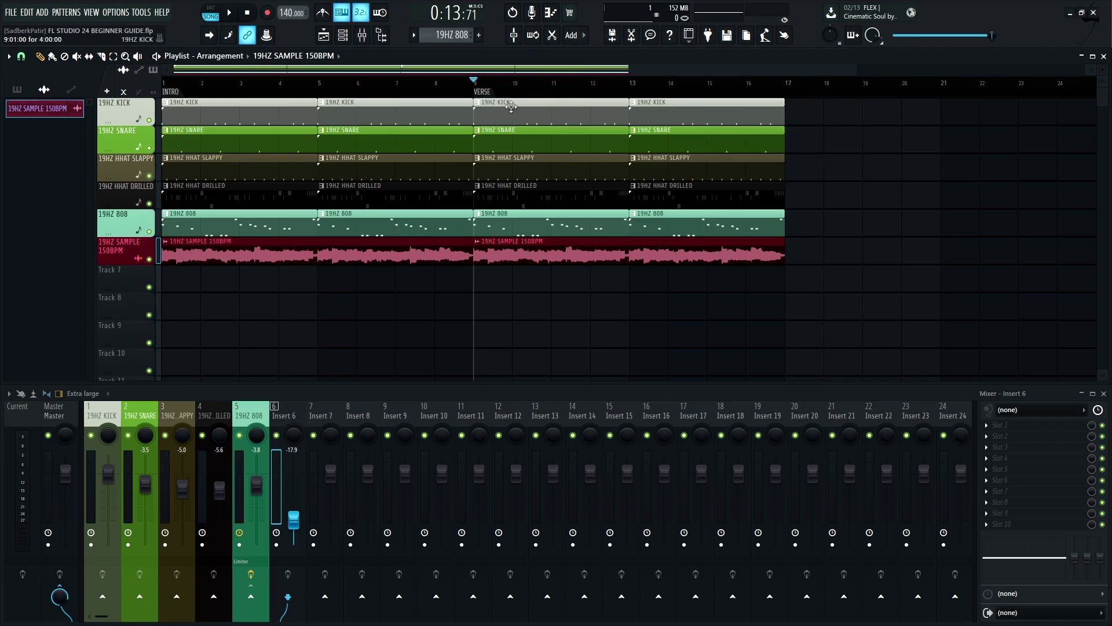
pyautogui.rightClick(792, 98)
# Add a BRIDGE time marker at bar 17
pyautogui.click(798, 102)
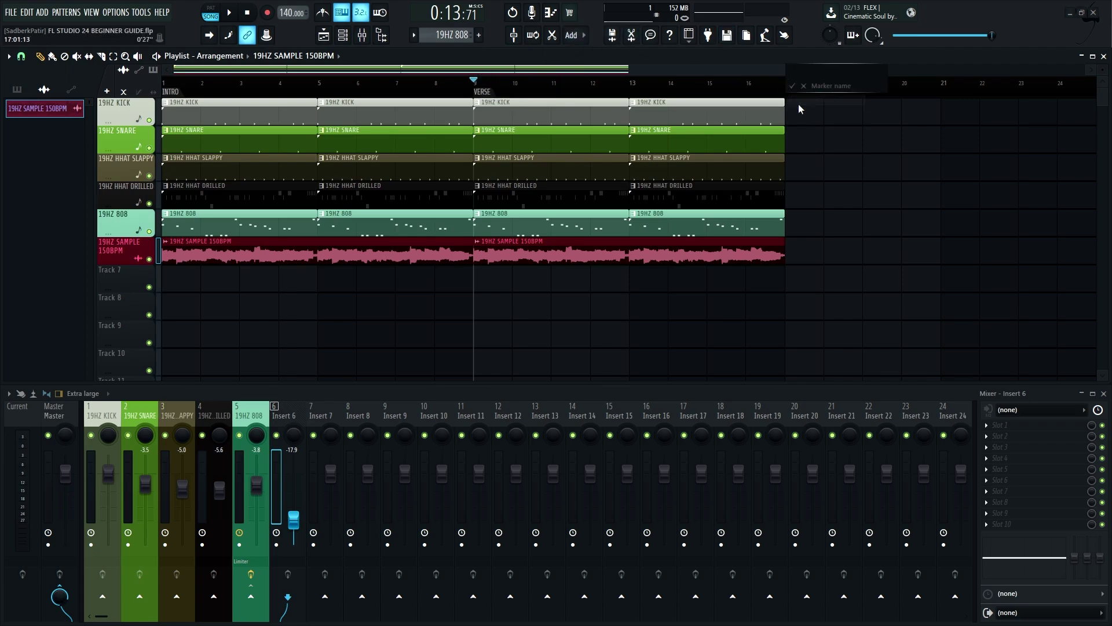
pyautogui.write('BRIDGE')
pyautogui.press('Return')
# Duplicate the bars 9–16 verse clips into bars 17–24 and return to the song start
pyautogui.moveTo(822, 290); pyautogui.dragTo(506, 99)
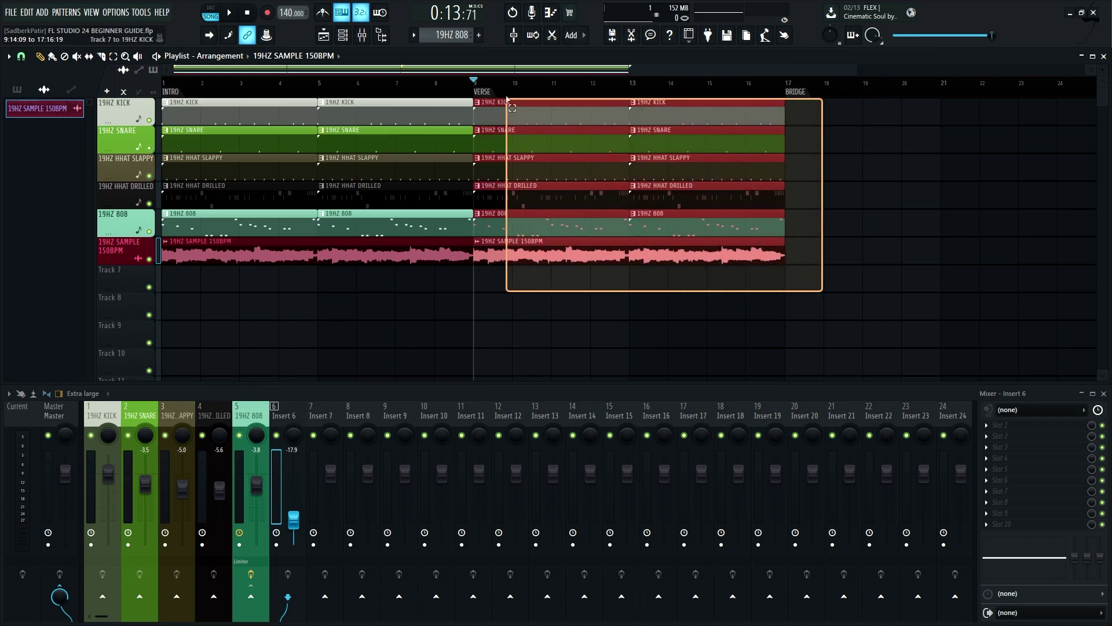
pyautogui.hotkey('ctrl', 'b')
pyautogui.scroll(-2, 250, 186)
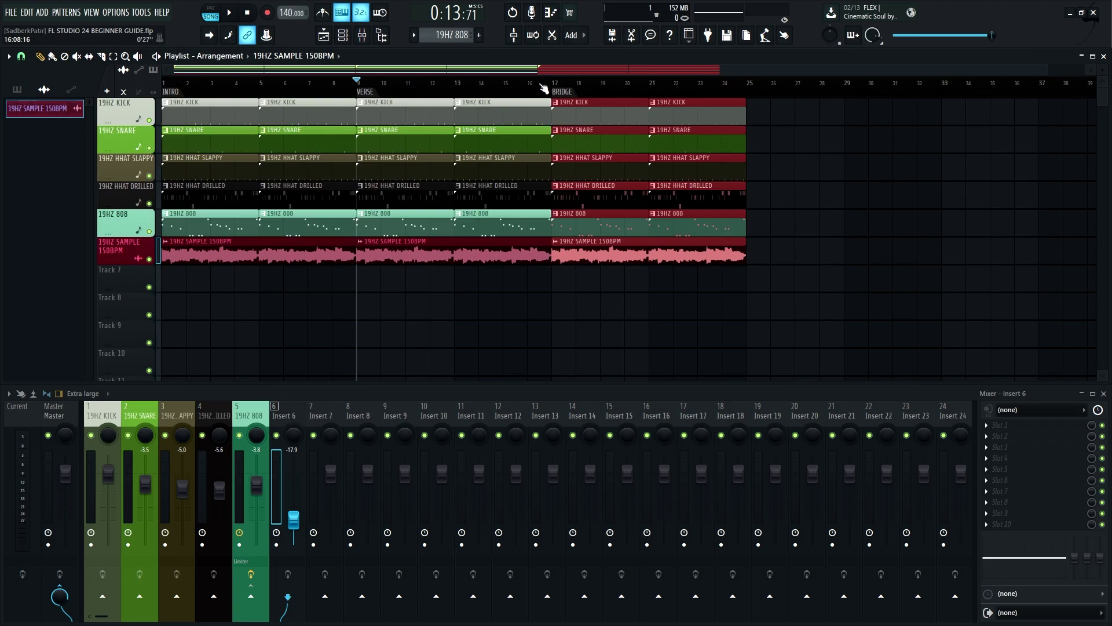
pyautogui.click(164, 84)
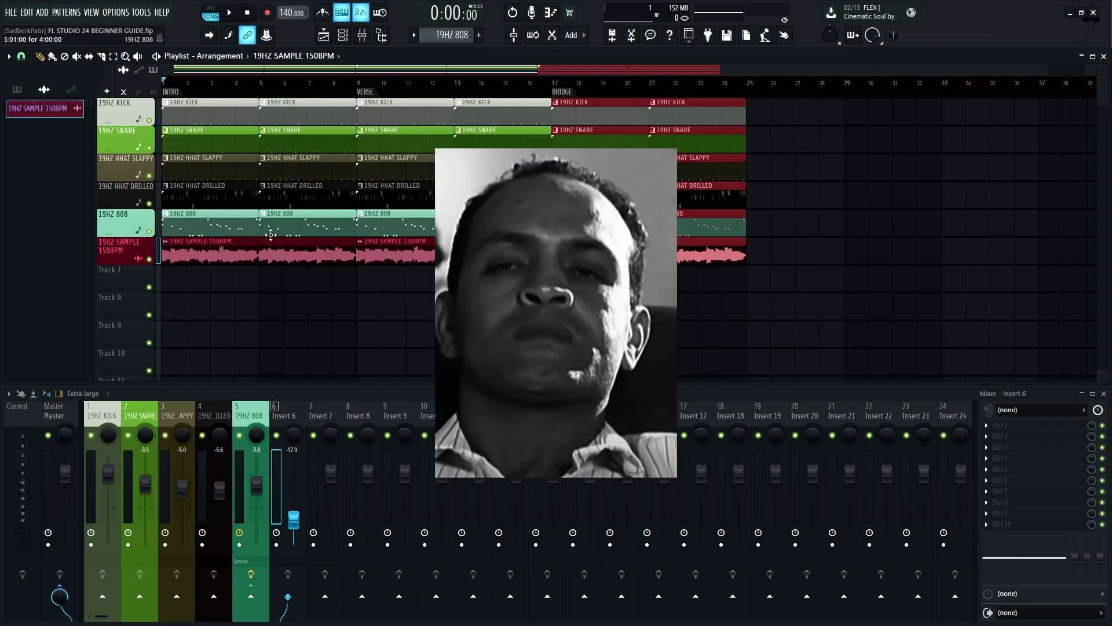
# Delete all drum and 808 clips from the intro (bars 1–9)
pyautogui.rightClick(209, 111)
pyautogui.rightClick(209, 139)
pyautogui.rightClick(307, 111)
pyautogui.rightClick(307, 139)
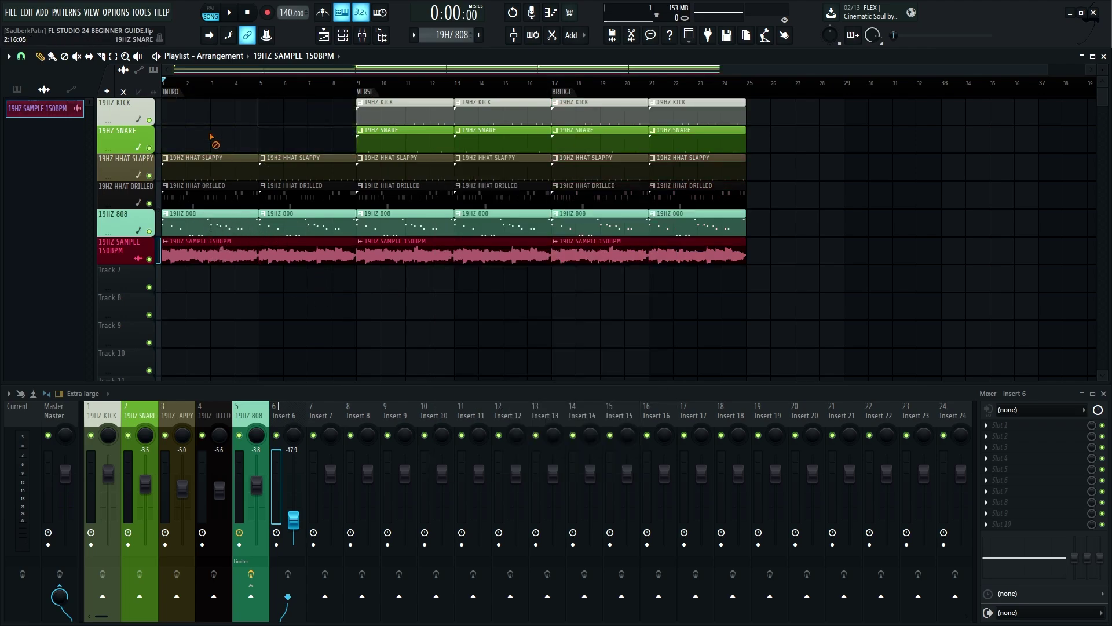
pyautogui.rightClick(215, 168)
pyautogui.rightClick(215, 195)
pyautogui.rightClick(313, 168)
pyautogui.rightClick(318, 195)
pyautogui.rightClick(208, 223)
pyautogui.rightClick(307, 223)
# Make the intro sample clip a unique sample and name its channel INTRO SAMPLE
pyautogui.click(166, 241)
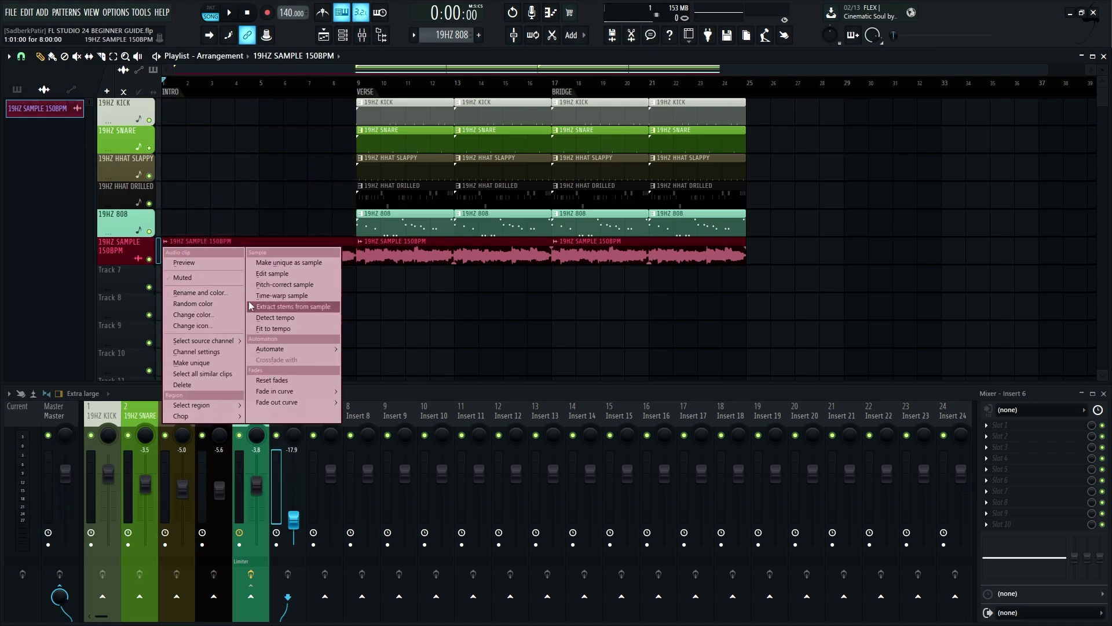
pyautogui.click(285, 262)
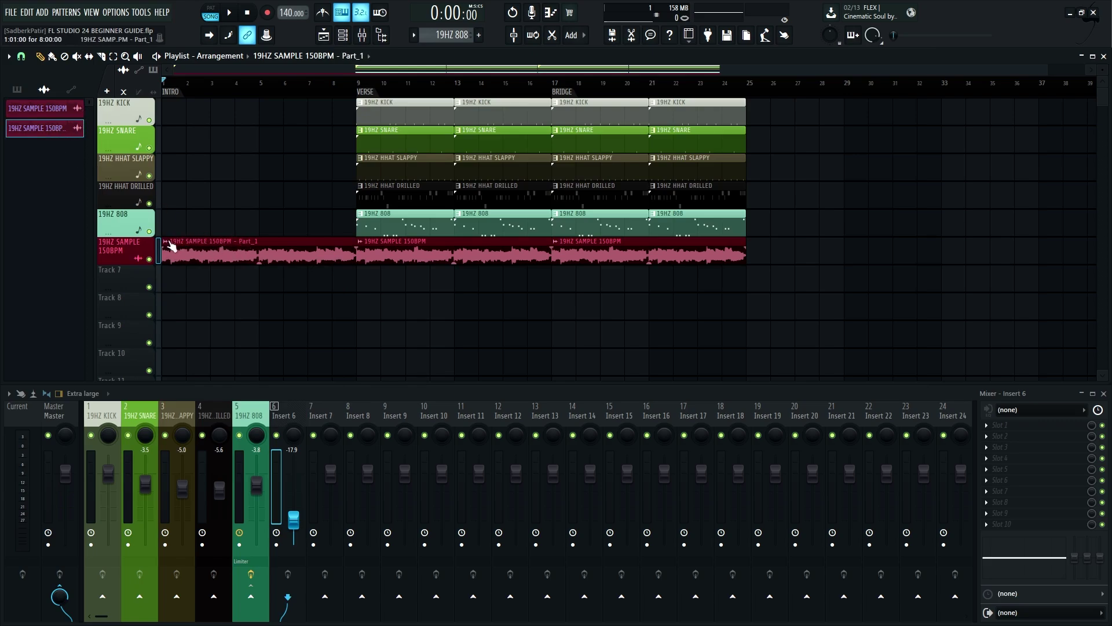
pyautogui.click(209, 239)
pyautogui.click(224, 292)
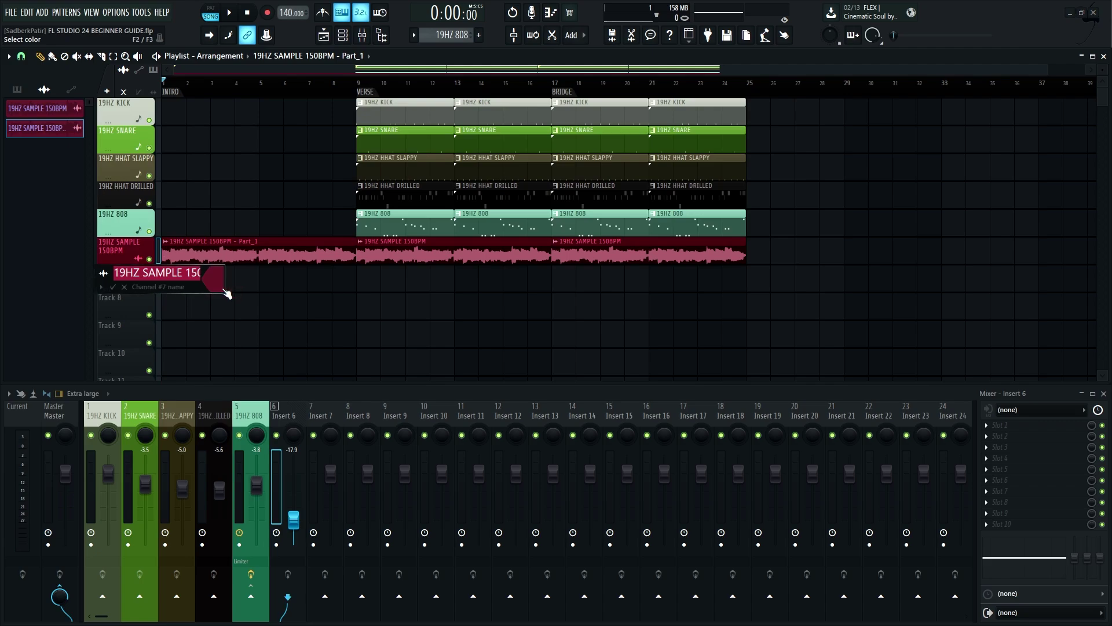
pyautogui.write('INTRO SAMPLE')
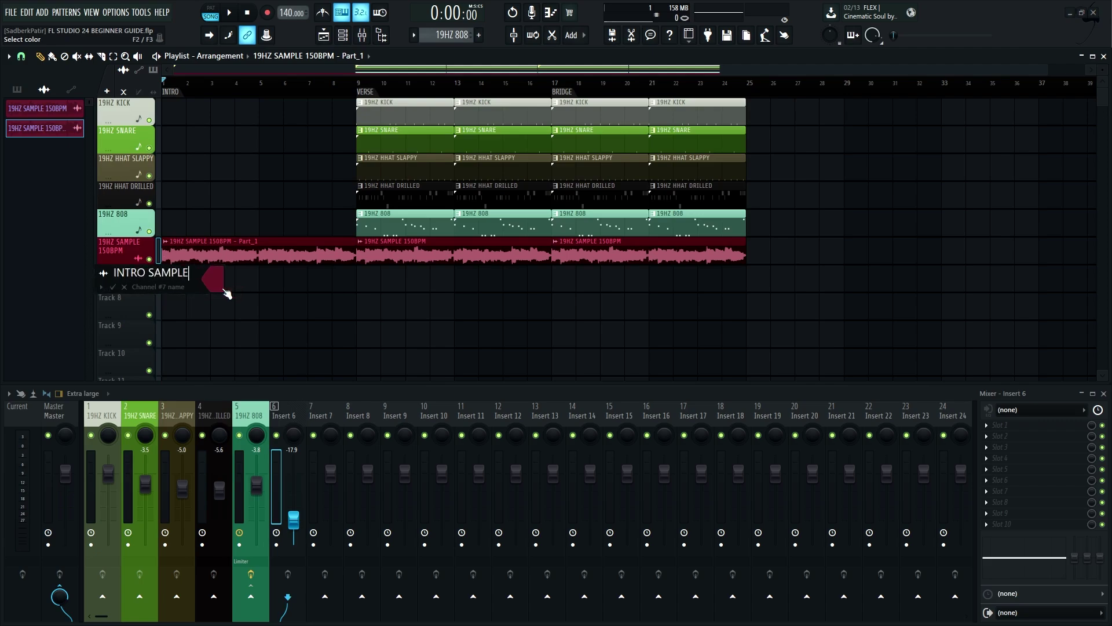
pyautogui.press('Return')
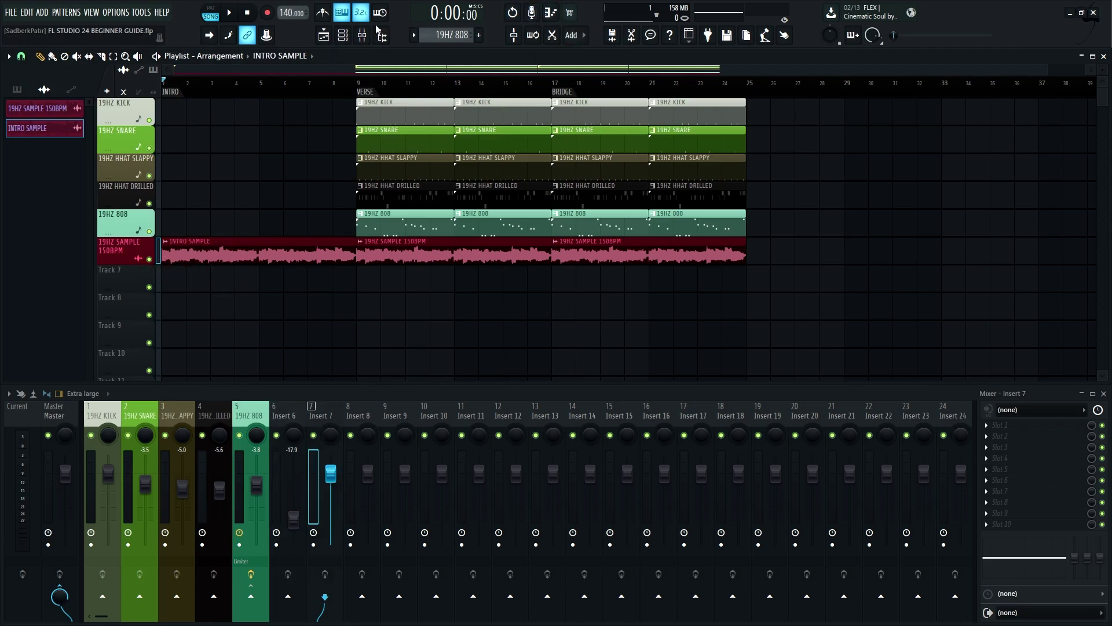
# Route both sample channels to their own named mixer inserts 6 and 7
pyautogui.click(343, 35)
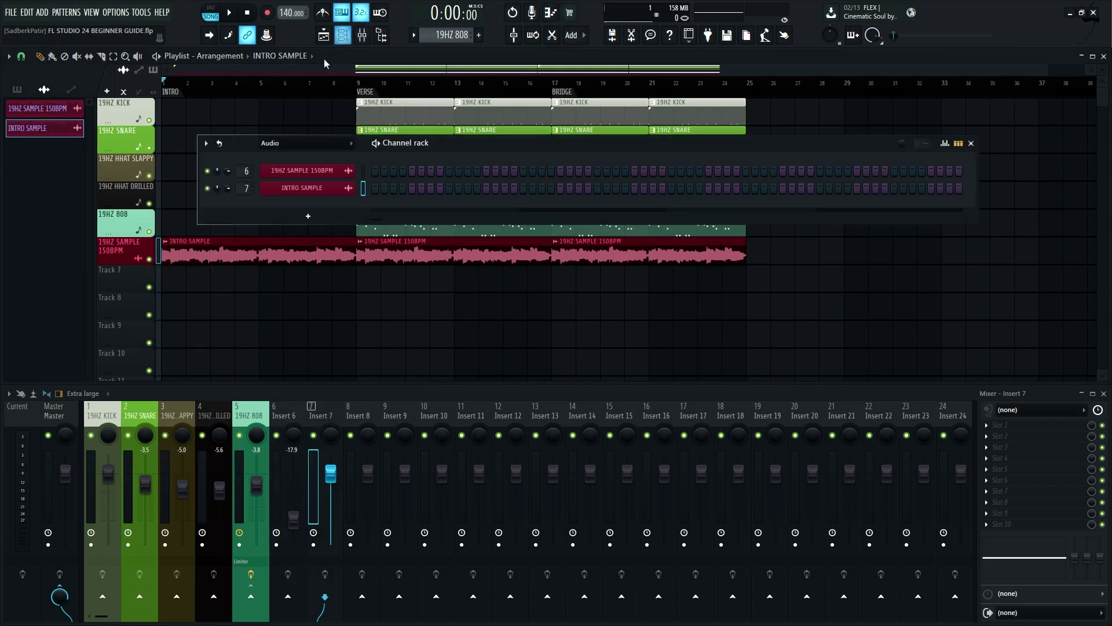
pyautogui.click(363, 171)
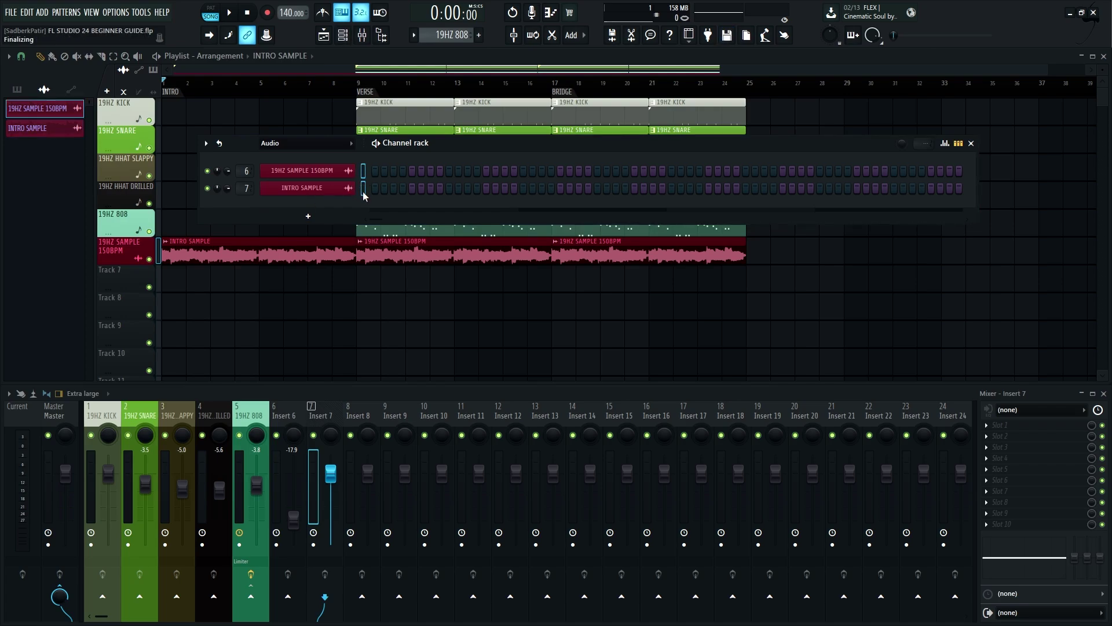
pyautogui.hotkey('ctrl', 'l')
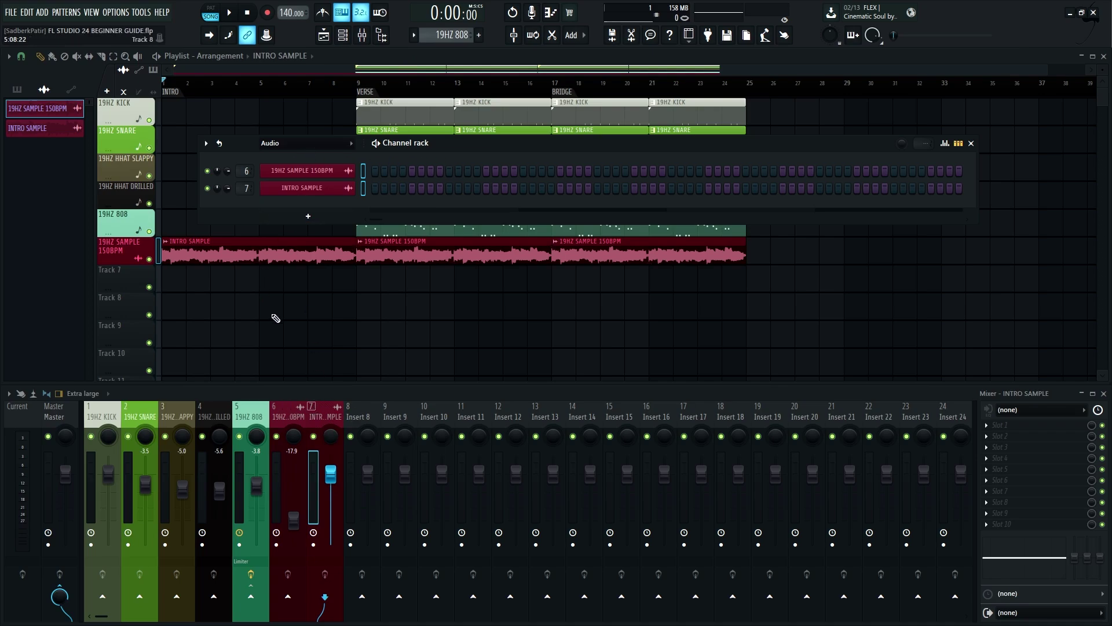
pyautogui.press('F6')
# Turn the INTRO SAMPLE mixer track on Insert 7 down and play the song to audition it
pyautogui.doubleClick(253, 245)
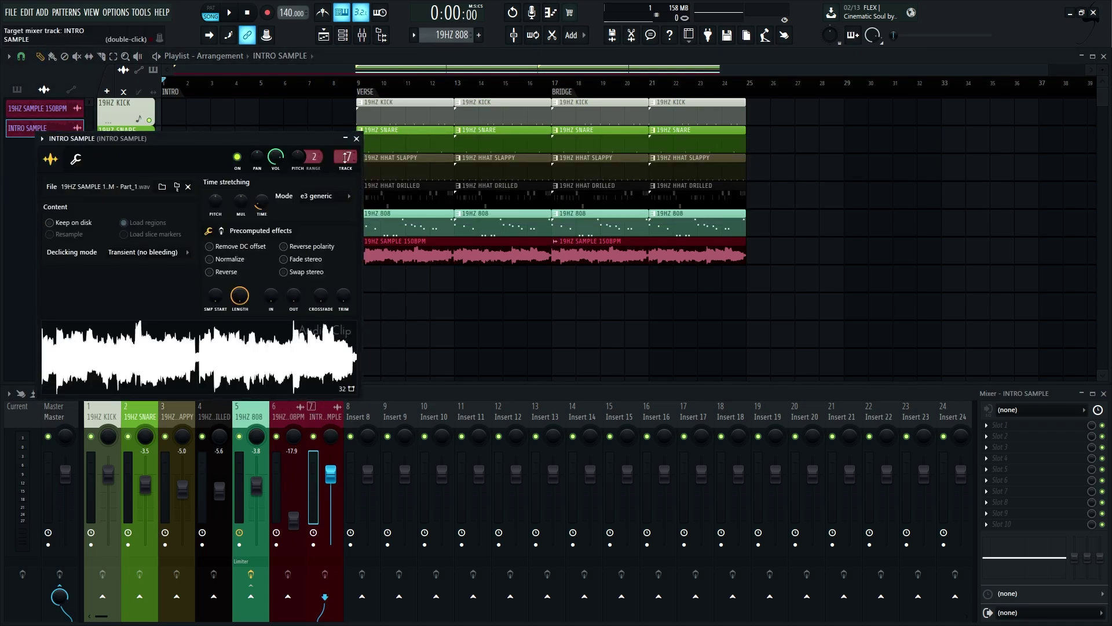
pyautogui.click(356, 139)
pyautogui.moveTo(331, 474); pyautogui.dragTo(331, 504)
pyautogui.doubleClick(231, 252)
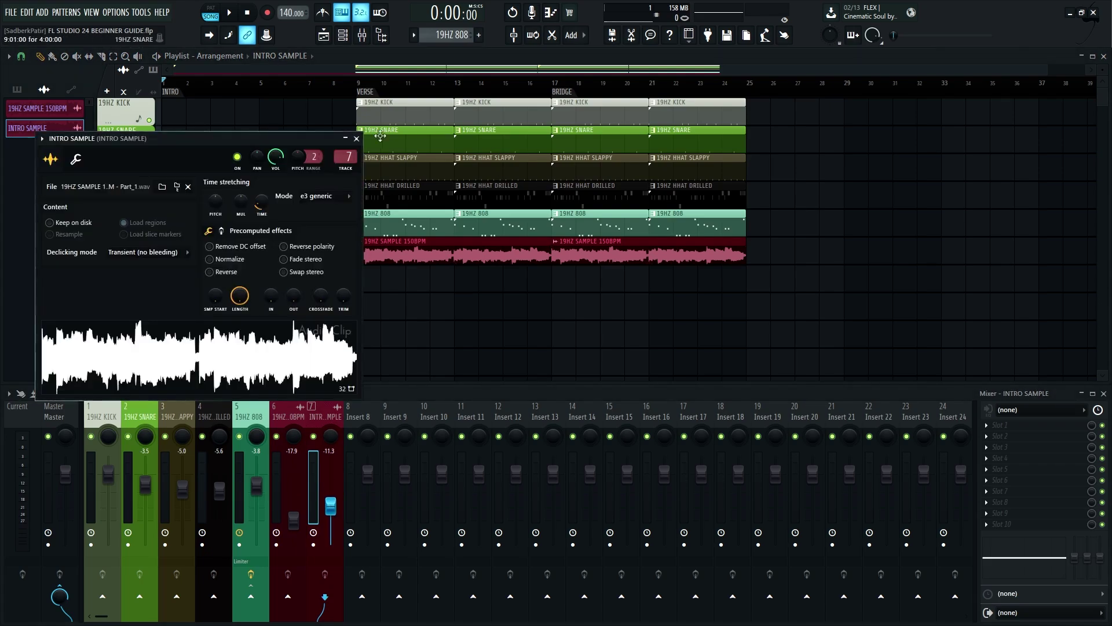
pyautogui.moveTo(281, 139); pyautogui.dragTo(798, 107)
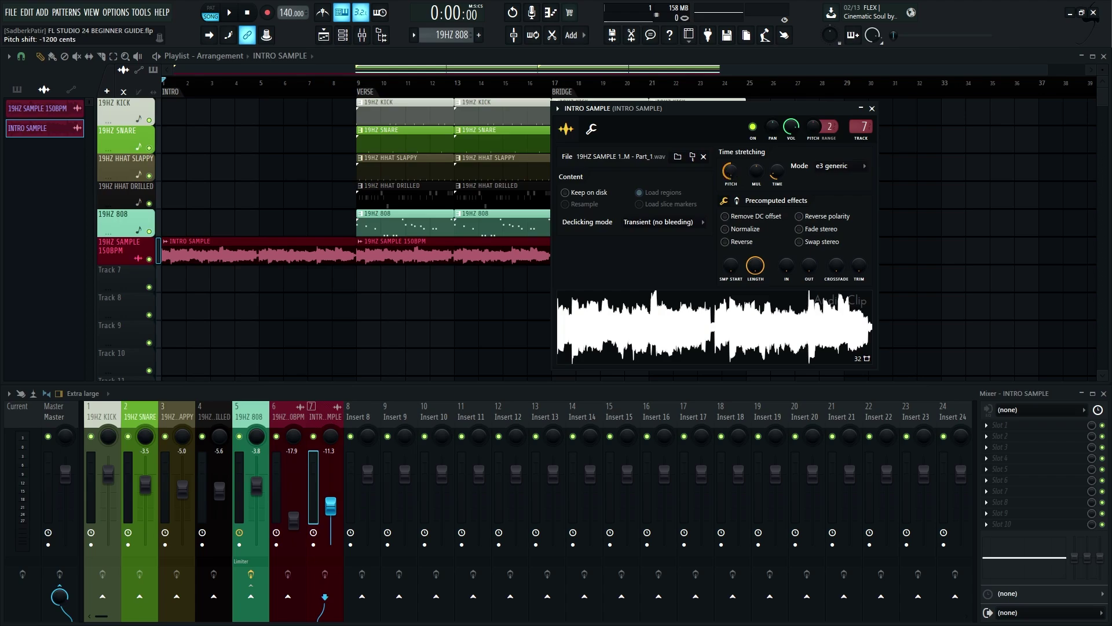
pyautogui.press('space')
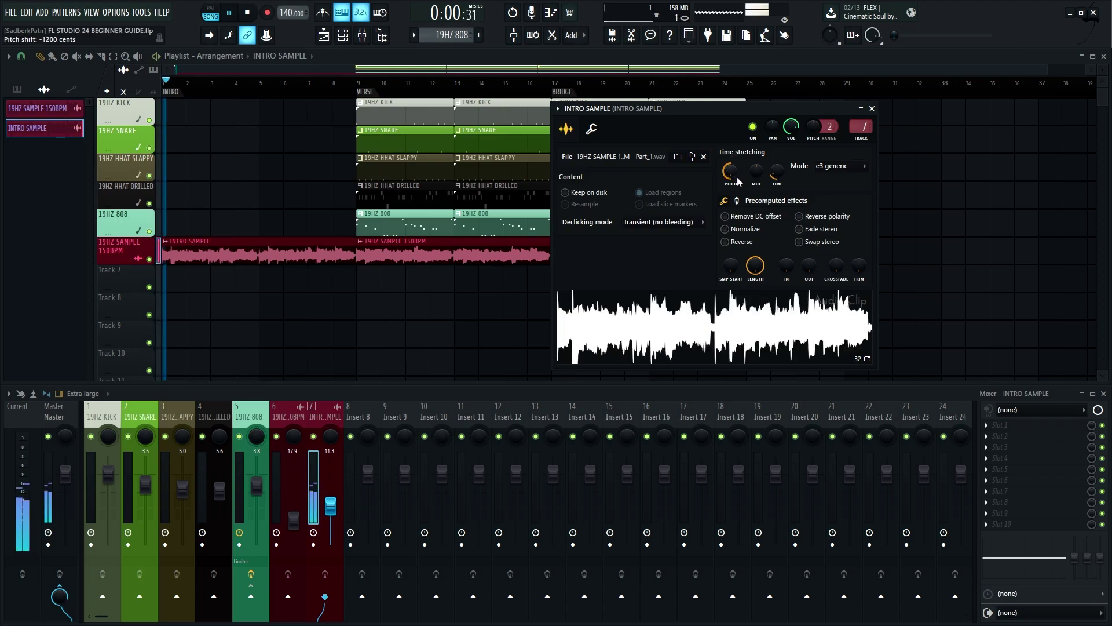
# Lower INTRO SAMPLE volume further and create its volume automation clip trimmed to bar 9
pyautogui.press('space')
pyautogui.click(872, 109)
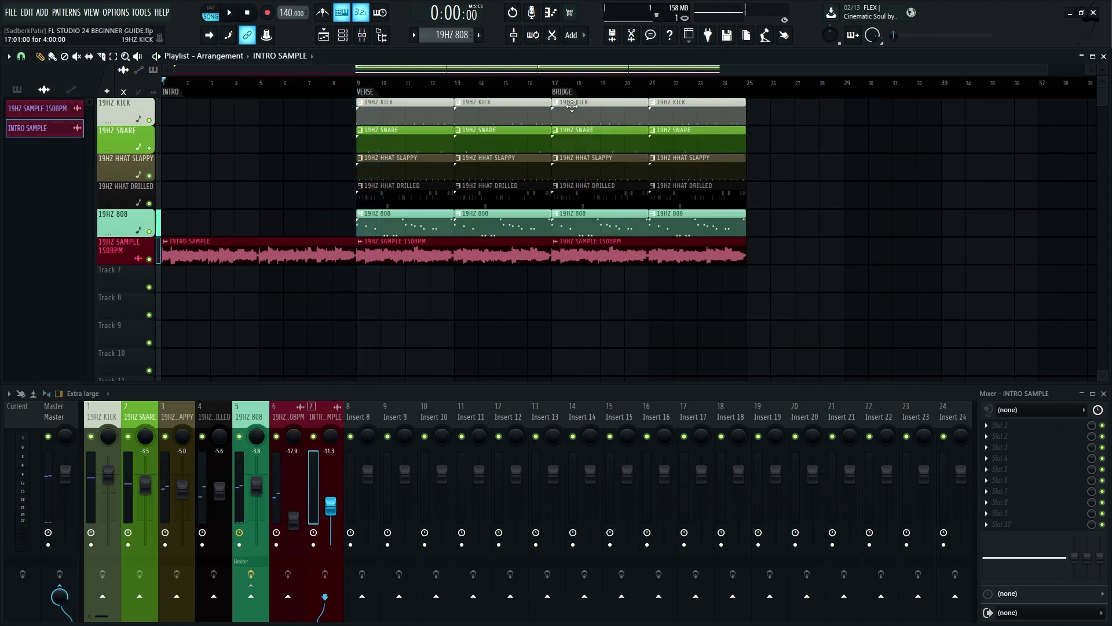
pyautogui.moveTo(332, 508); pyautogui.dragTo(331, 520)
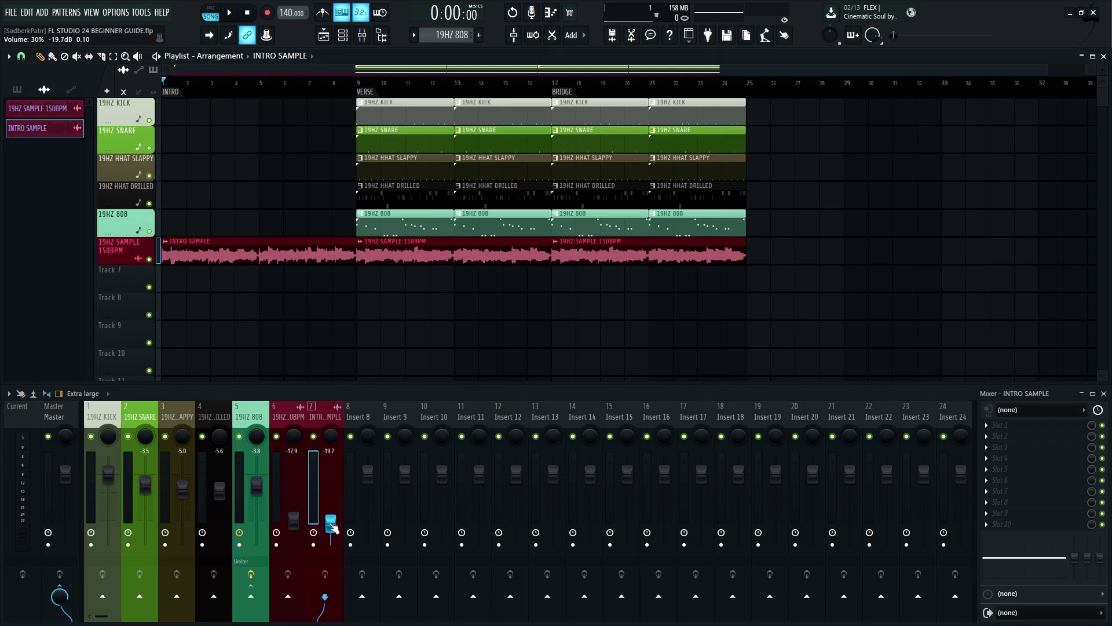
pyautogui.rightClick(332, 524)
pyautogui.click(357, 520)
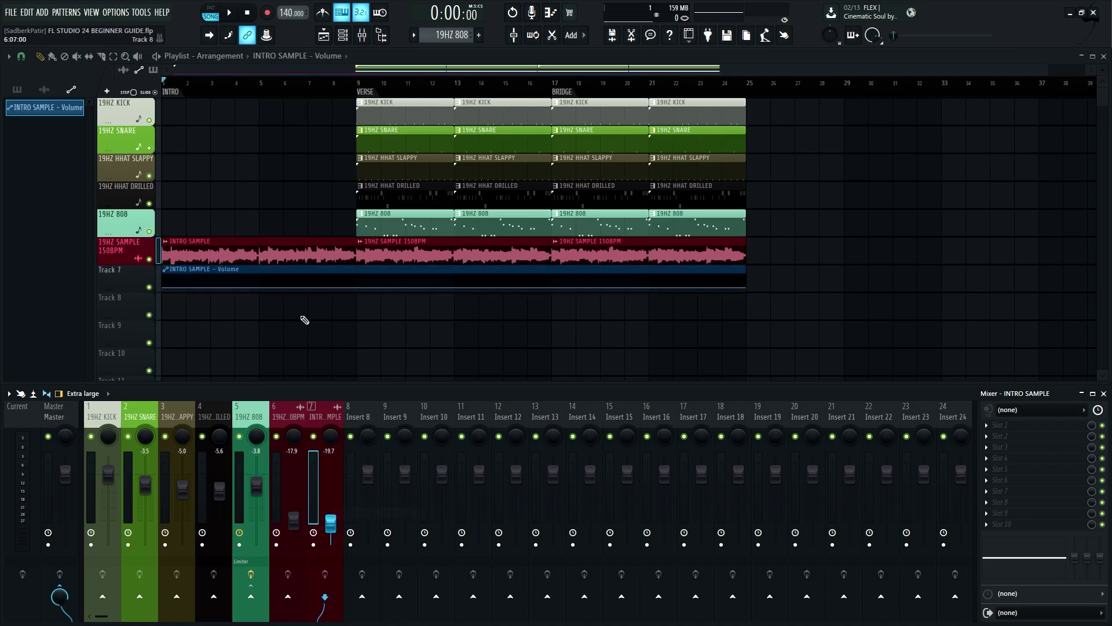
pyautogui.moveTo(747, 276); pyautogui.dragTo(371, 307)
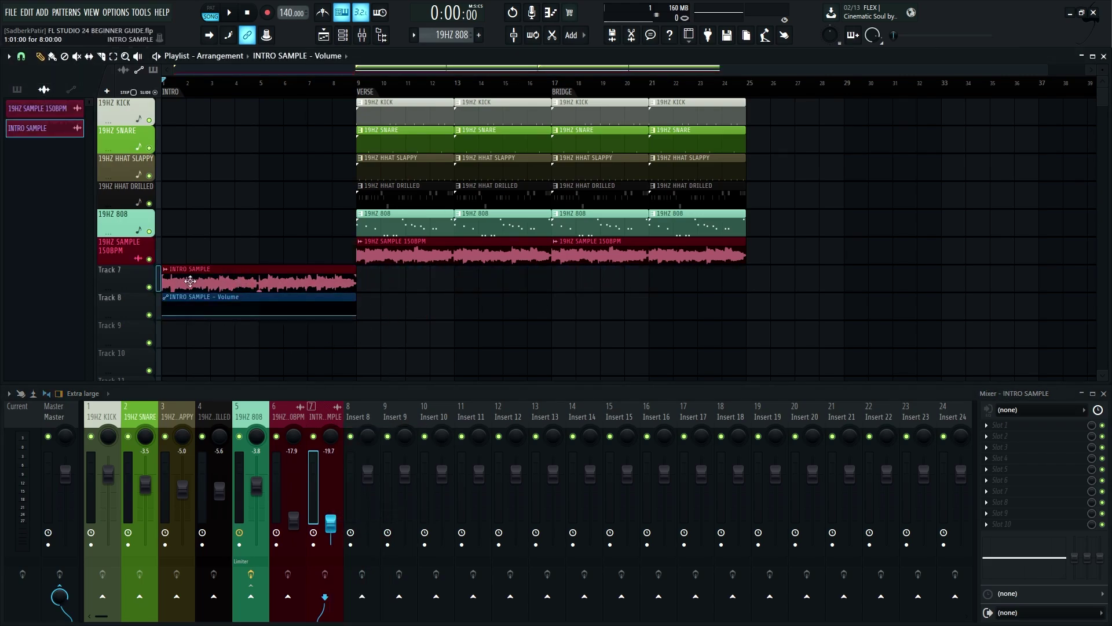
# Auto-name Tracks 7 and 8 and group the volume automation track under INTRO SAMPLE
pyautogui.rightClick(130, 272)
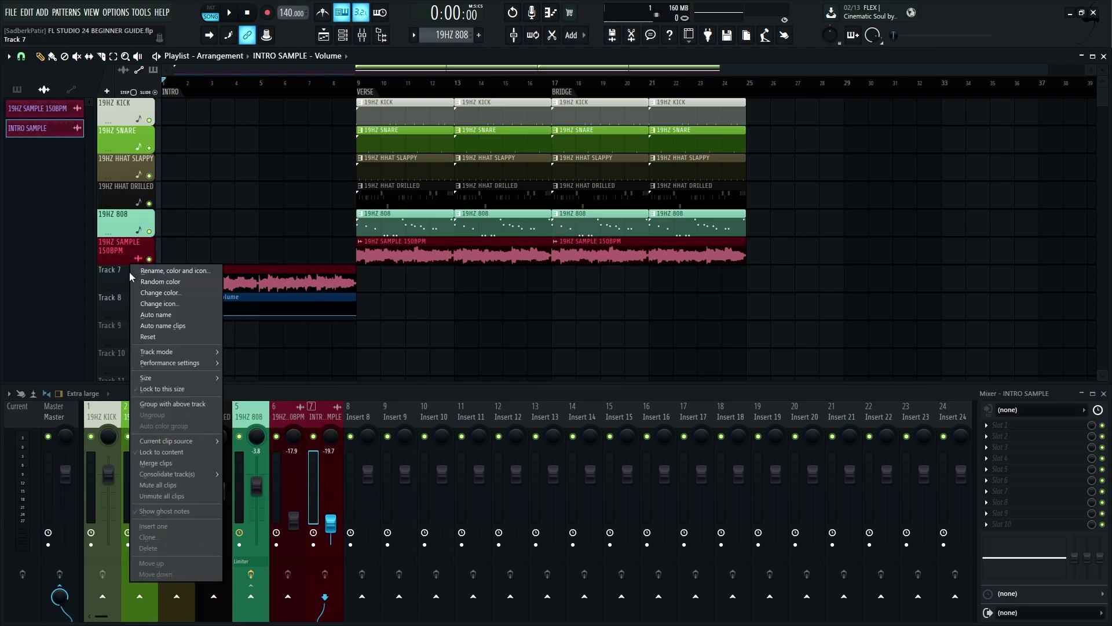
pyautogui.click(183, 316)
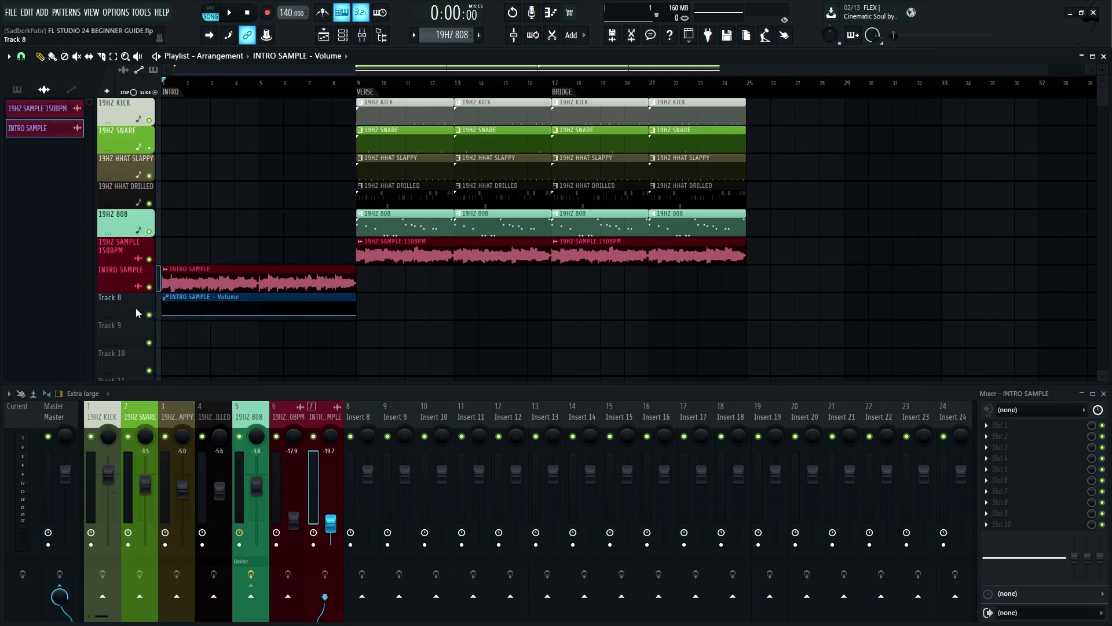
pyautogui.rightClick(137, 313)
pyautogui.click(174, 353)
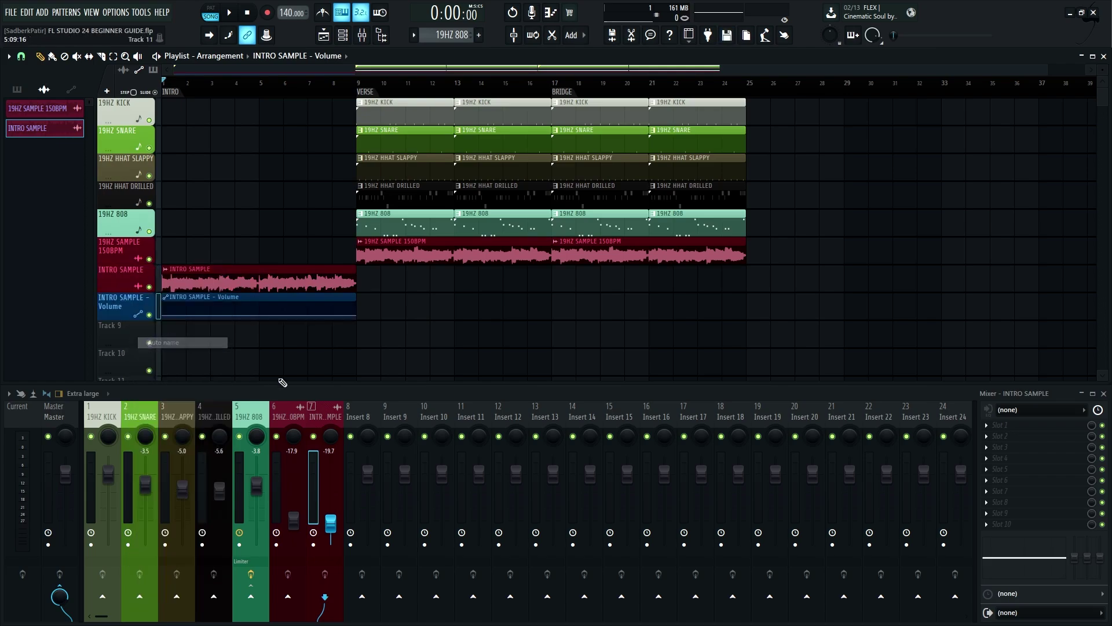
pyautogui.rightClick(129, 316)
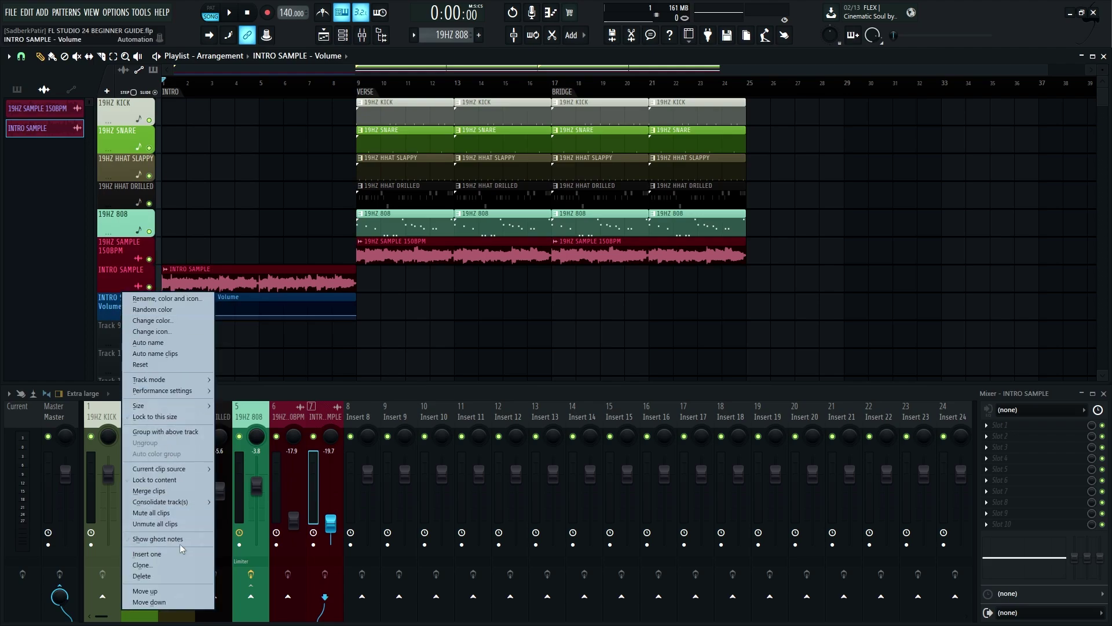
pyautogui.click(167, 431)
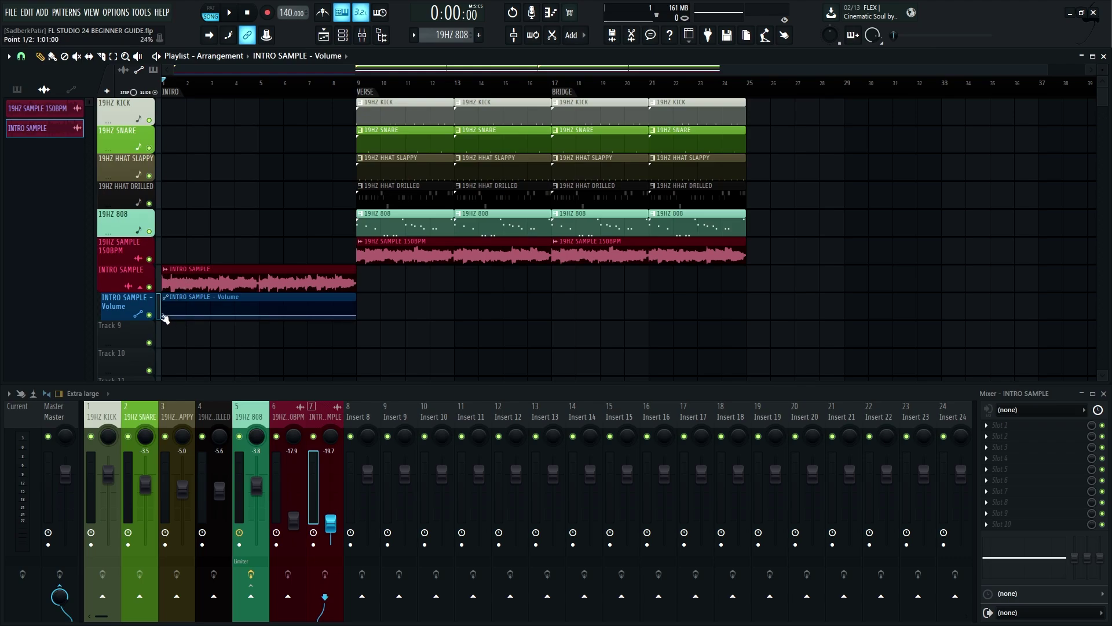
# Shape the INTRO SAMPLE volume automation to ramp upward across bars 1–9 and play it back
pyautogui.moveTo(165, 316); pyautogui.dragTo(164, 318)
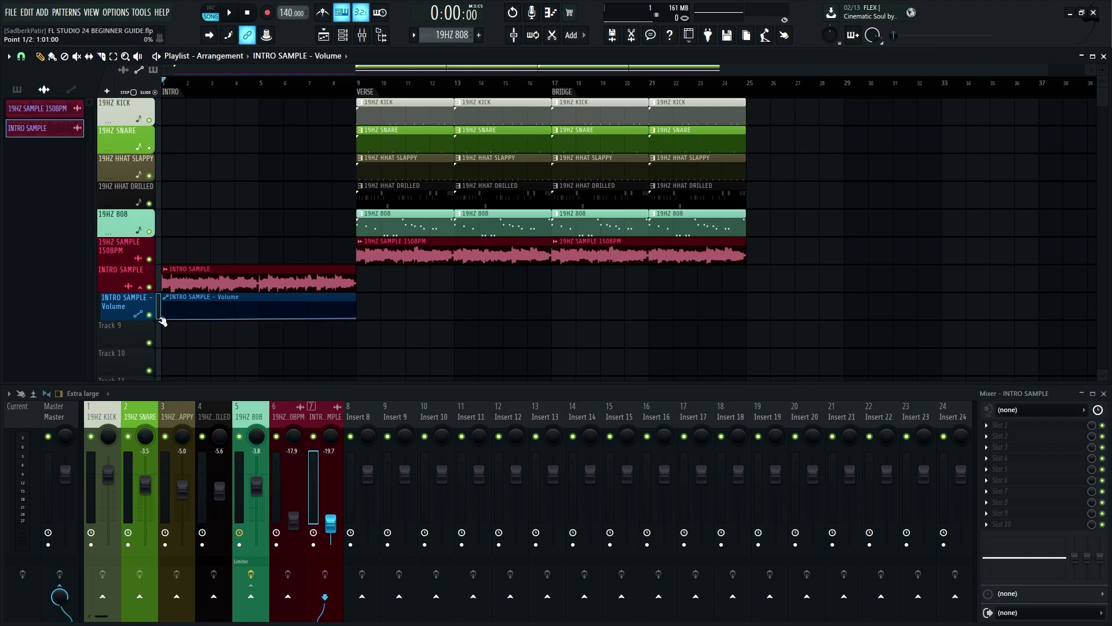
pyautogui.scroll(4, 338, 319)
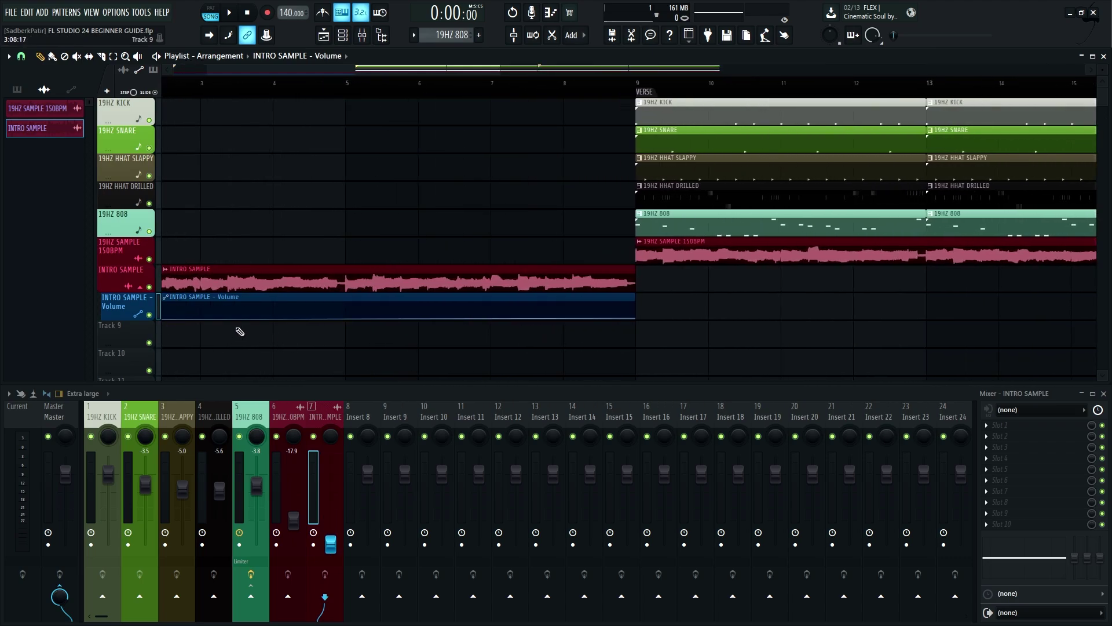
pyautogui.moveTo(128, 321); pyautogui.dragTo(129, 349)
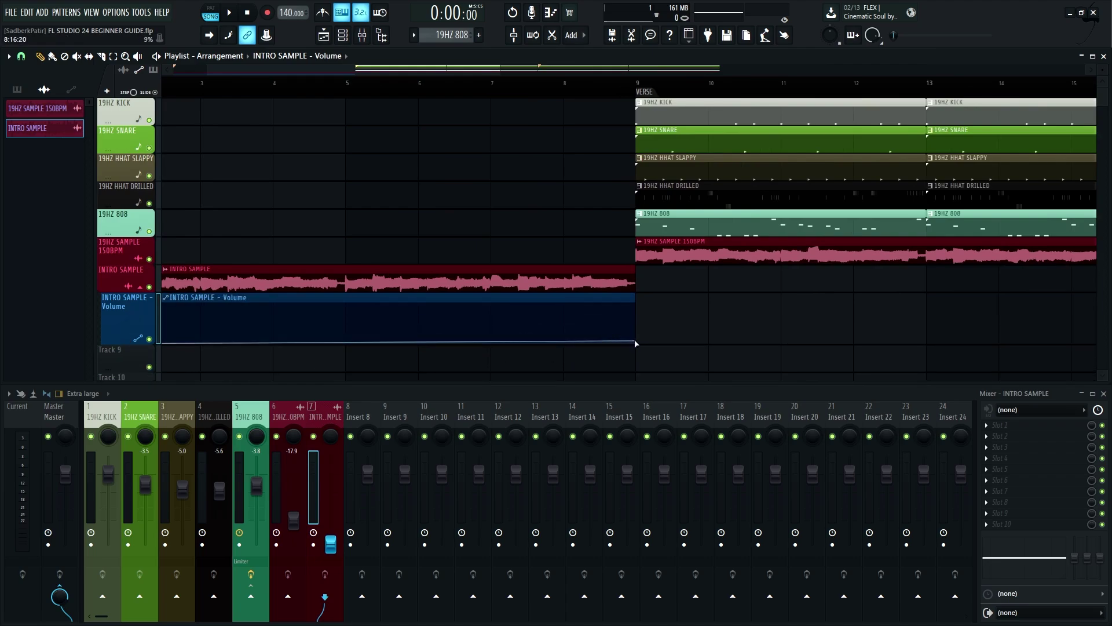
pyautogui.moveTo(636, 343); pyautogui.dragTo(638, 335)
pyautogui.moveTo(345, 338)
pyautogui.mouseDown()
pyautogui.moveTo(345, 307)
pyautogui.moveTo(346, 342)
pyautogui.mouseUp()
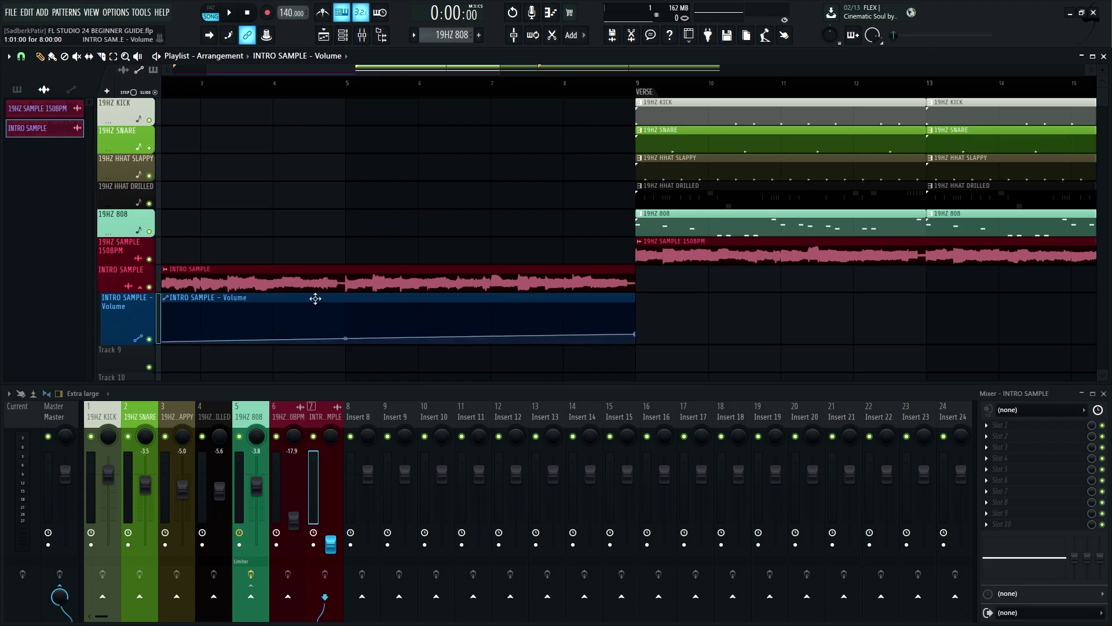
pyautogui.scroll(-3, 260, 164)
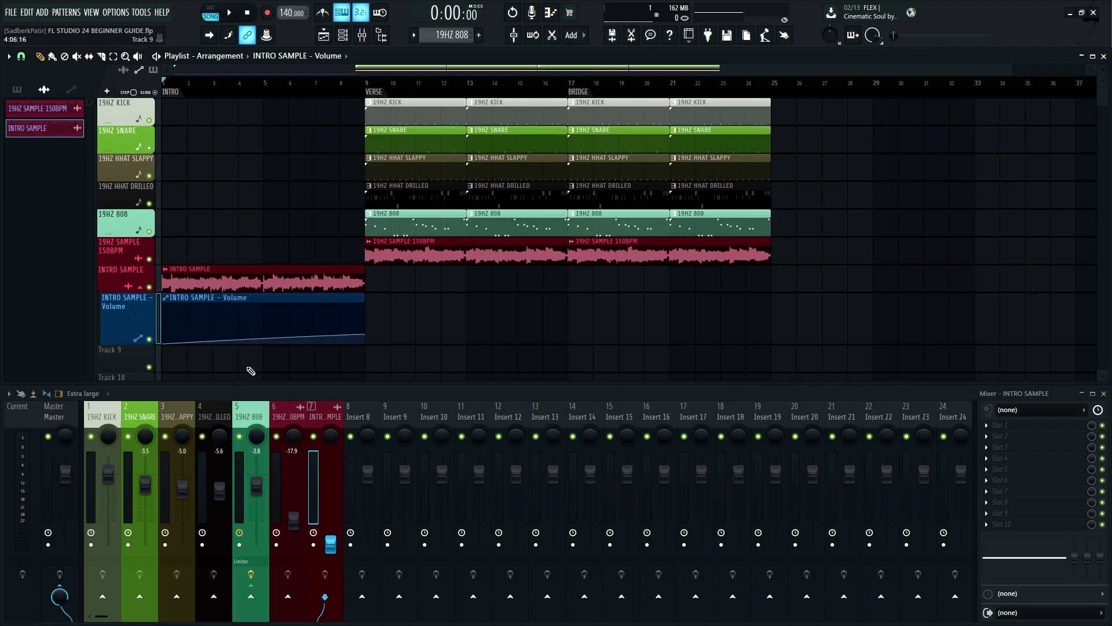
pyautogui.press('space')
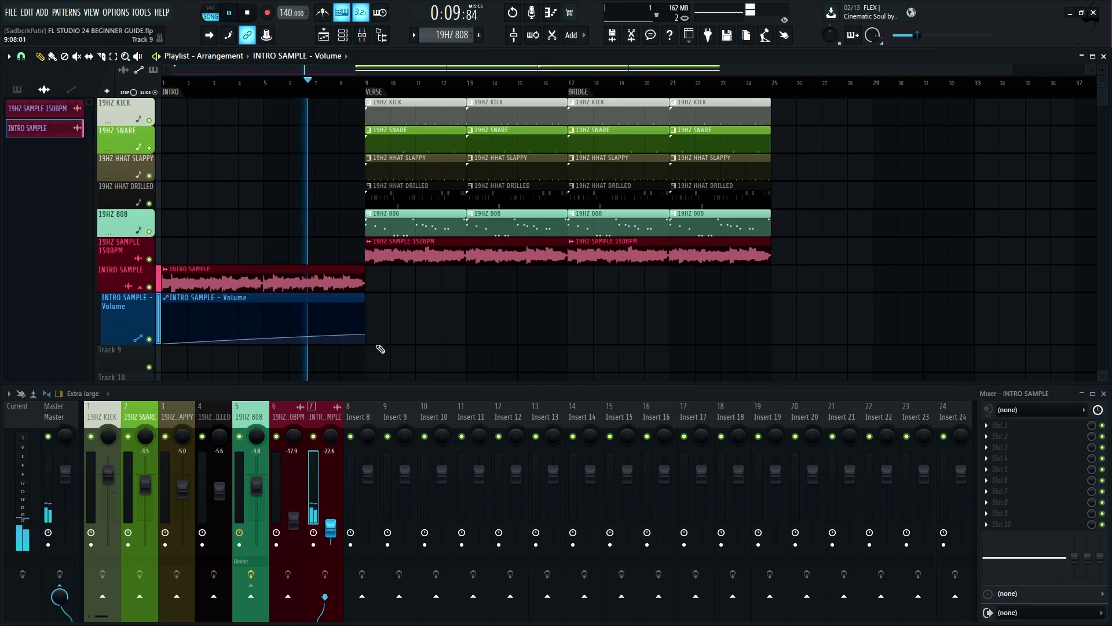
pyautogui.press('space')
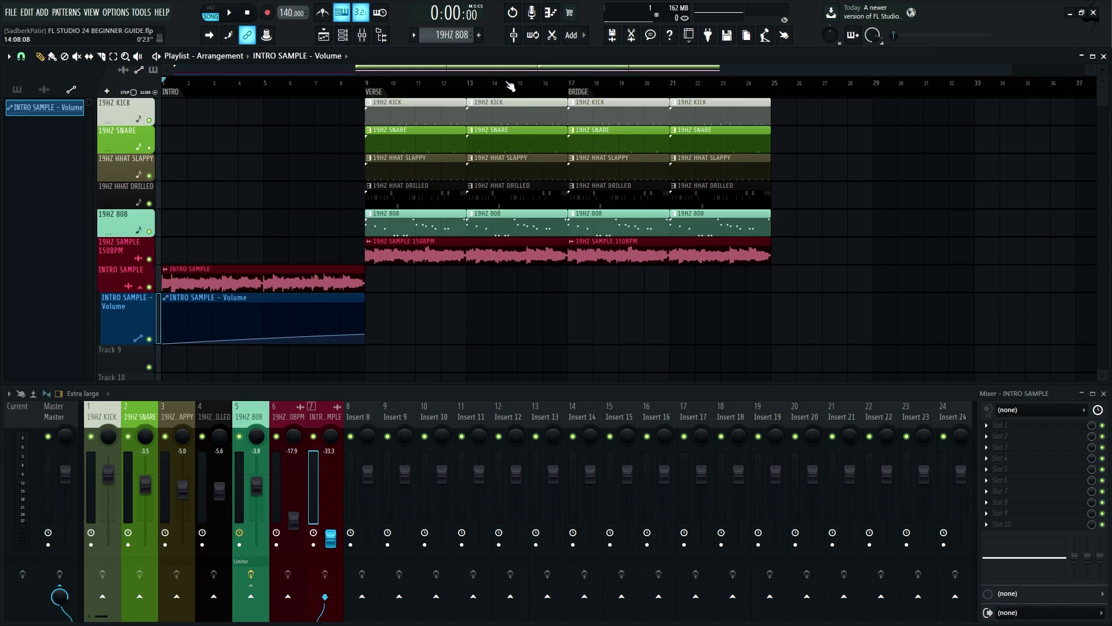
# Drag the 19HZ RISER sample from the 19Hz Beginner Guide Pack into the playlist, ending at bar 9
pyautogui.click(381, 35)
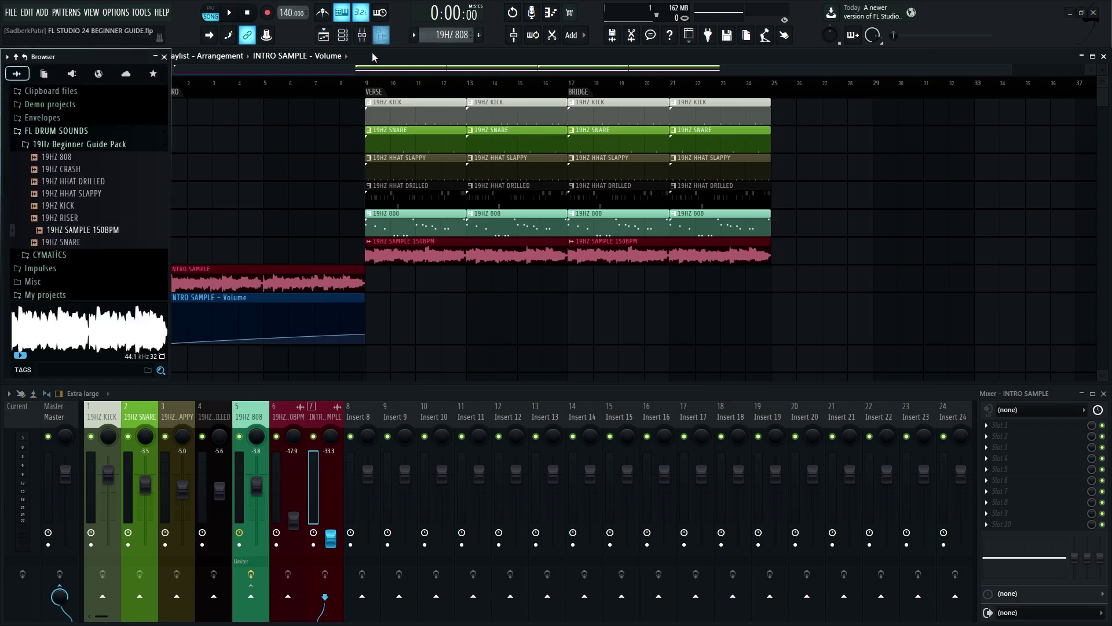
pyautogui.click(73, 219)
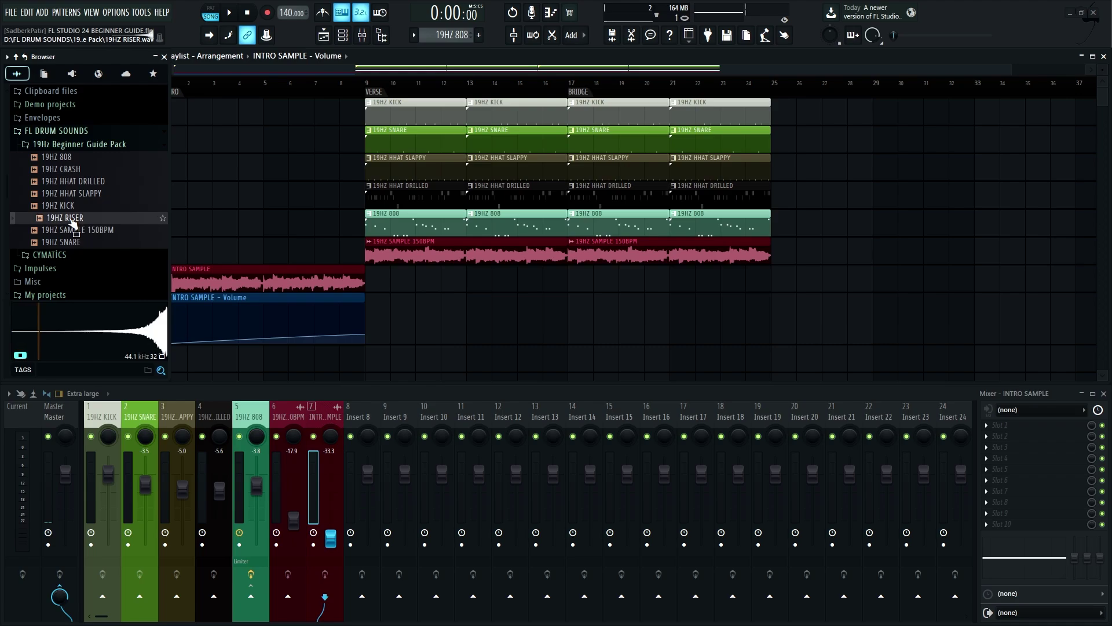
pyautogui.moveTo(73, 222); pyautogui.dragTo(290, 146)
pyautogui.moveTo(371, 145); pyautogui.dragTo(310, 149)
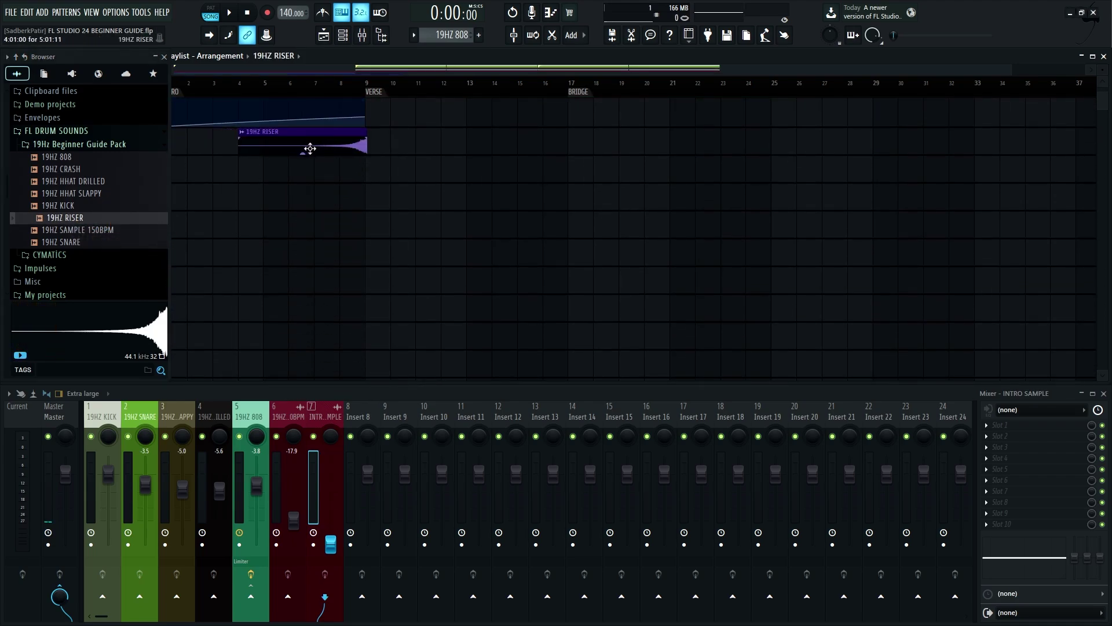
pyautogui.scroll(4, 243, 171)
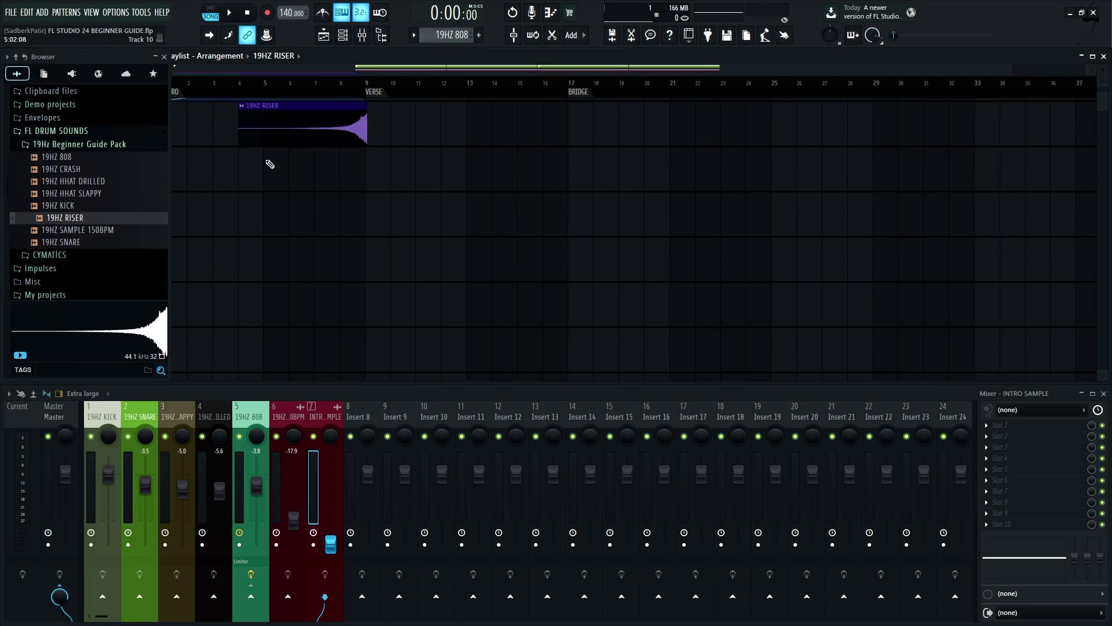
pyautogui.scroll(2, 267, 160)
pyautogui.click(484, 149)
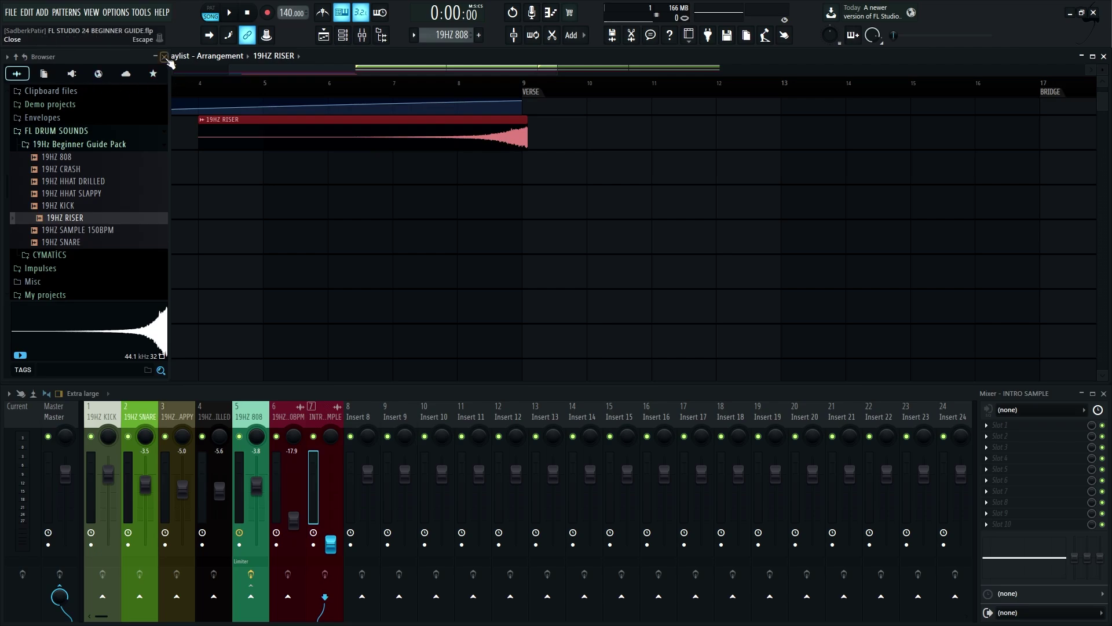
# Place the 19HZ CRASH sample at bar 9 on Track 10 and close the browser
pyautogui.moveTo(81, 169); pyautogui.dragTo(541, 172)
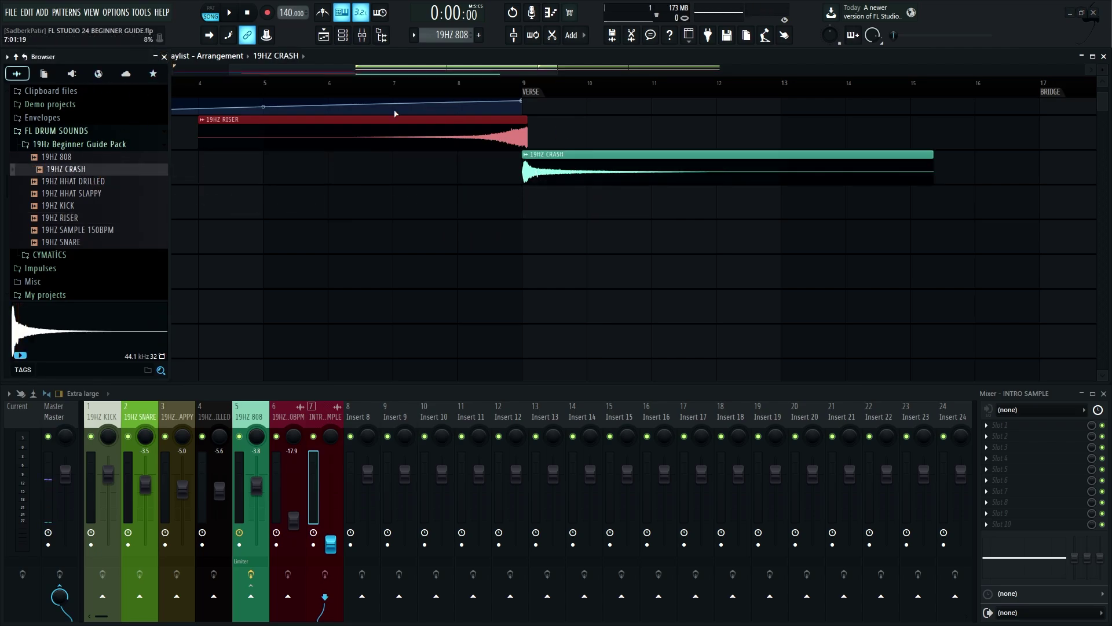
pyautogui.click(164, 56)
pyautogui.scroll(3, 485, 229)
pyautogui.scroll(-4, 485, 229)
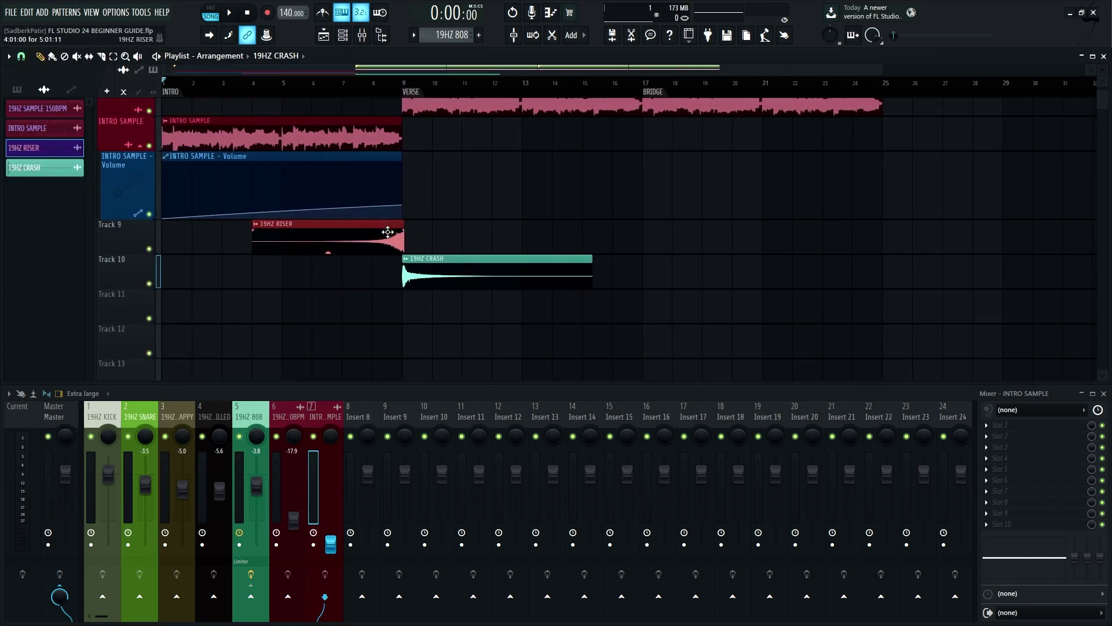
pyautogui.scroll(4, 388, 232)
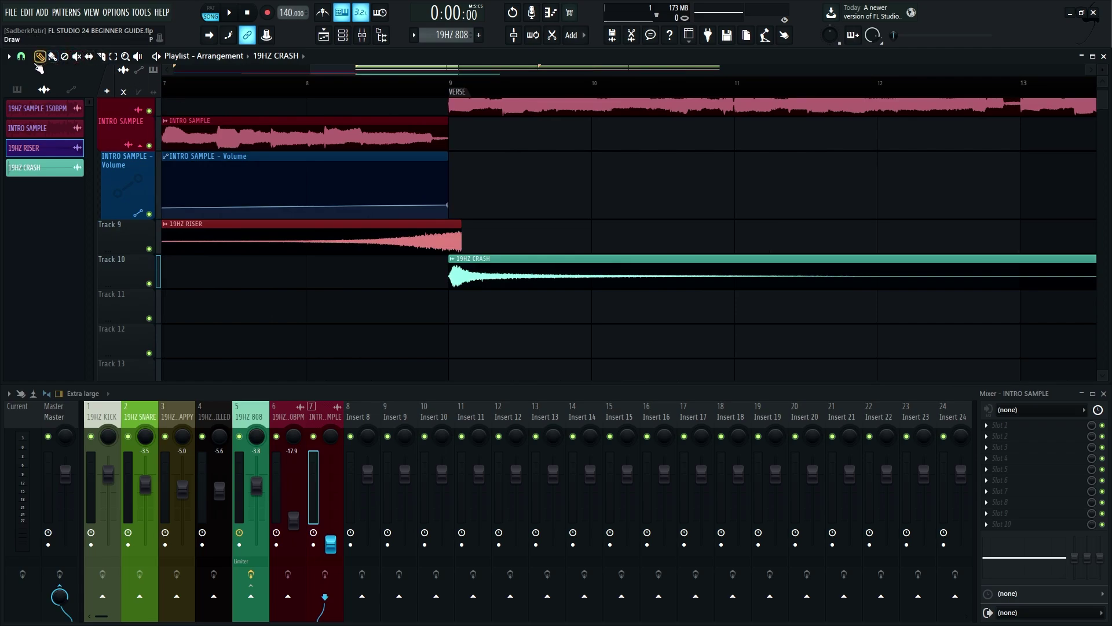
# Switch to a finer snap grid and nudge the riser to end just before bar 9
pyautogui.click(21, 56)
pyautogui.click(34, 113)
pyautogui.moveTo(444, 238); pyautogui.dragTo(428, 242)
pyautogui.scroll(2, 429, 241)
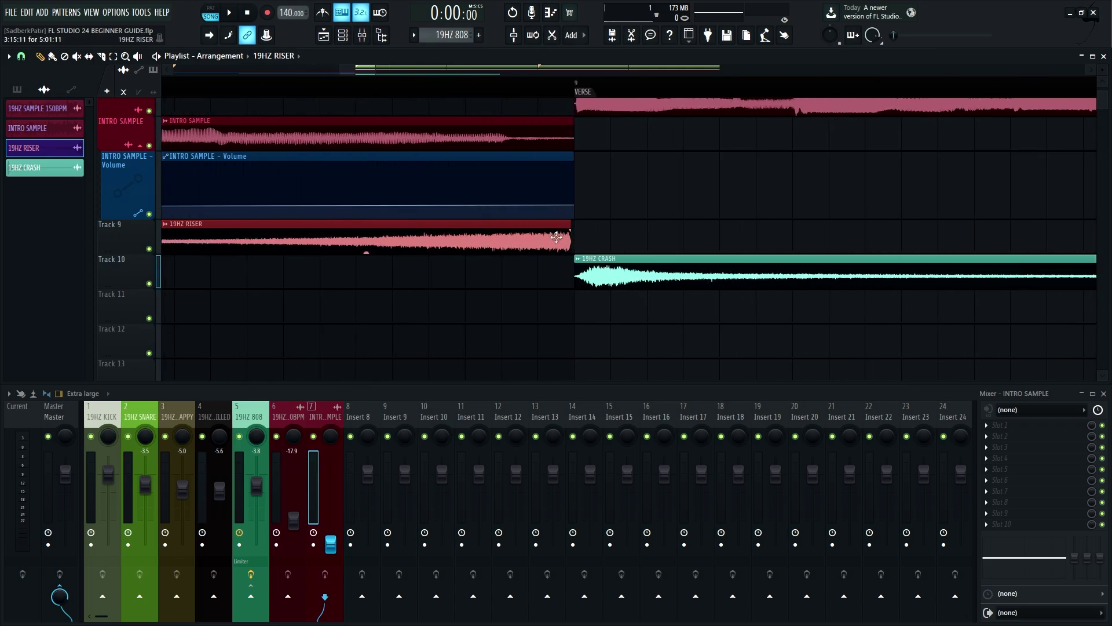
pyautogui.scroll(-2, 563, 238)
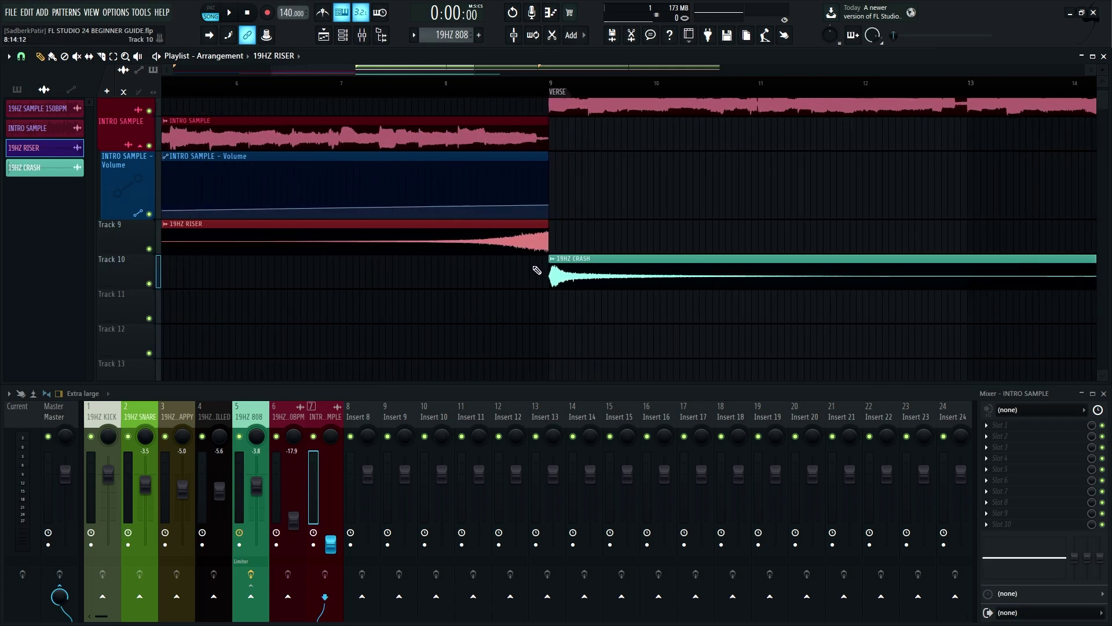
pyautogui.scroll(3, 556, 283)
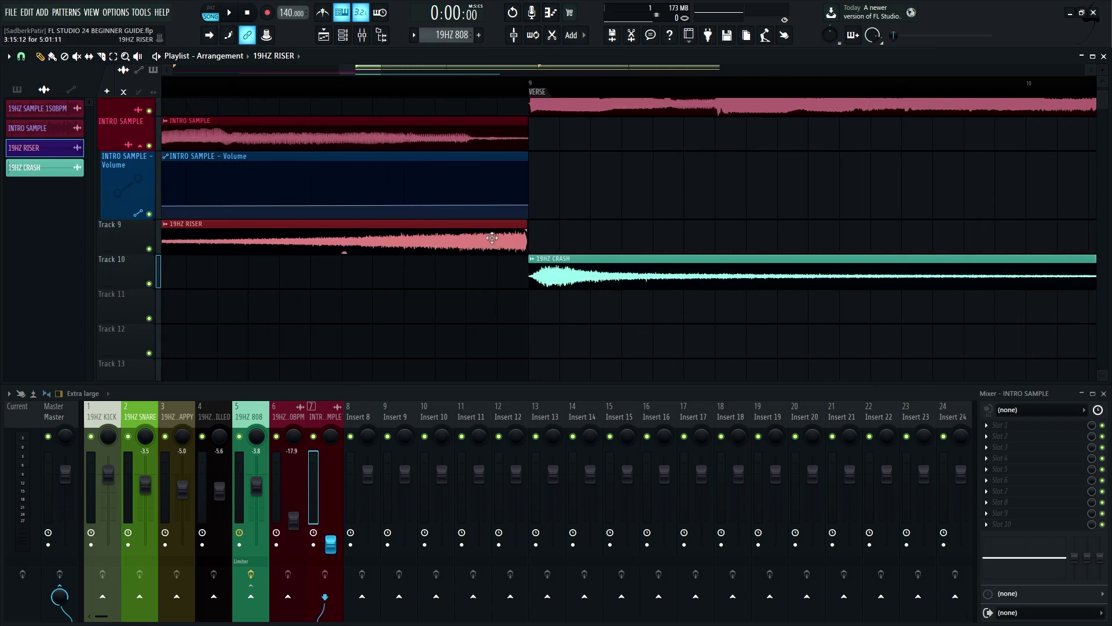
pyautogui.moveTo(492, 237)
pyautogui.mouseDown()
pyautogui.moveTo(466, 244)
pyautogui.moveTo(483, 246)
pyautogui.mouseUp()
# Shorten the end of the INTRO SAMPLE clip
pyautogui.scroll(2, 485, 247)
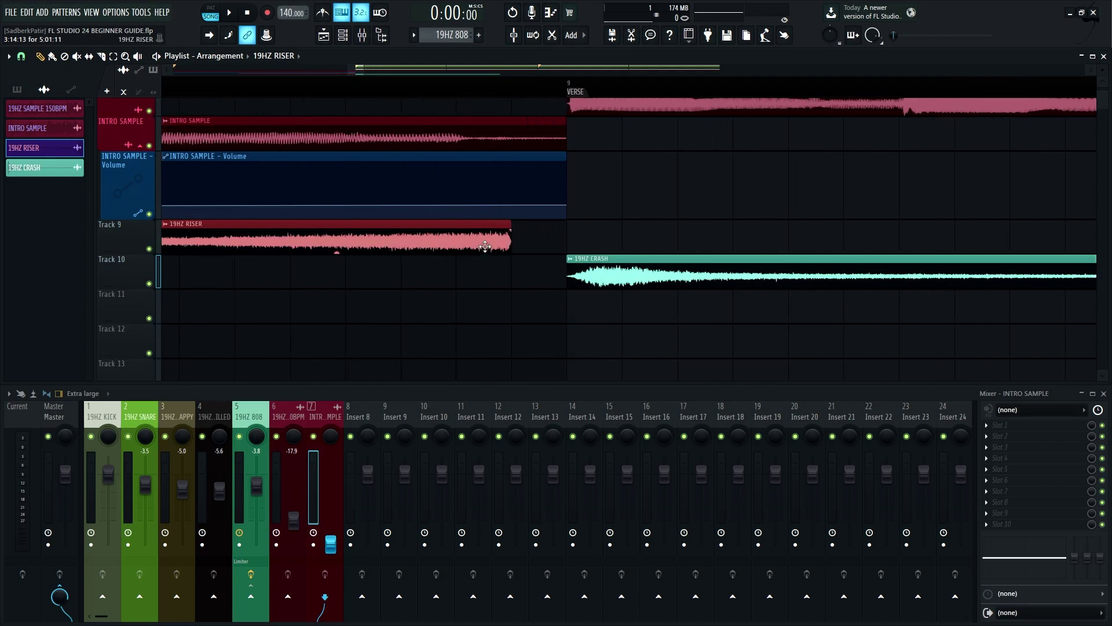
pyautogui.scroll(2, 510, 253)
pyautogui.scroll(-6, 539, 255)
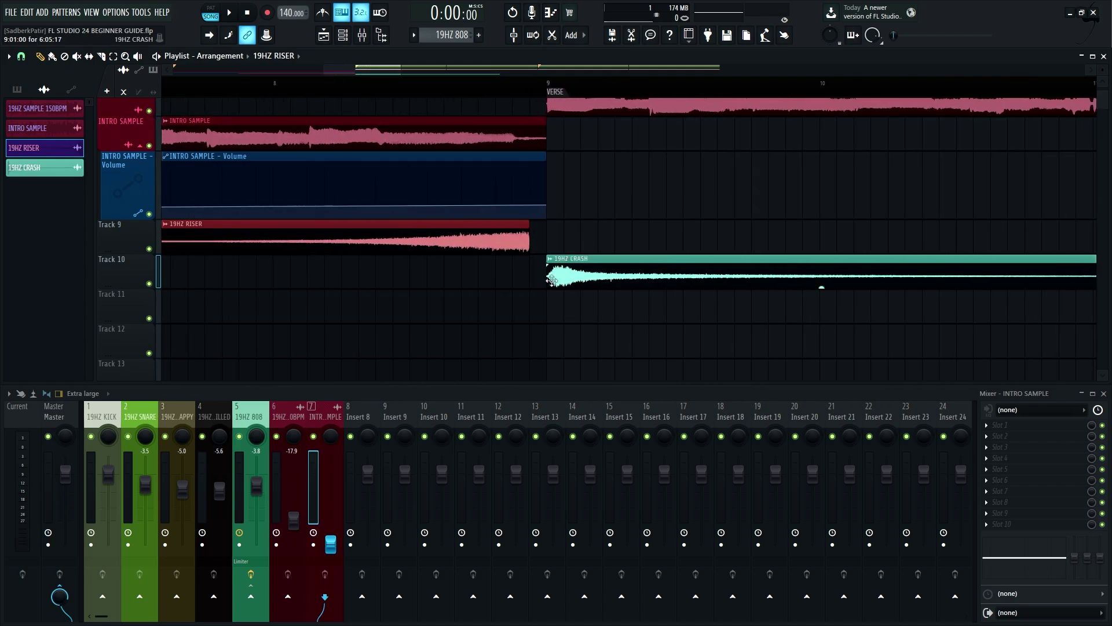
pyautogui.scroll(-4, 509, 266)
pyautogui.scroll(4, 500, 282)
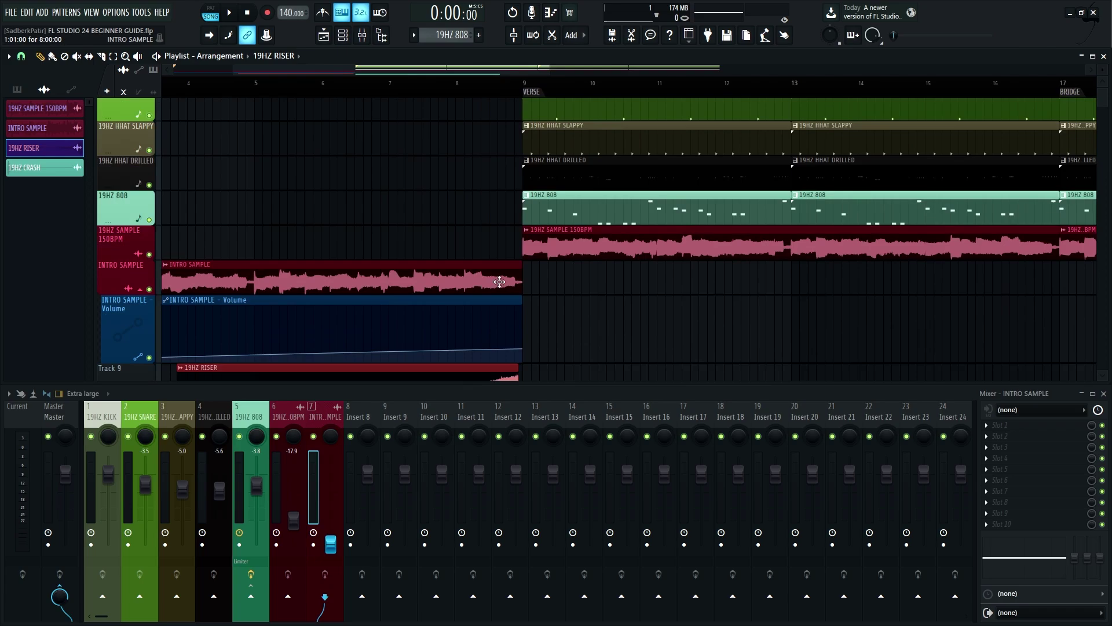
pyautogui.scroll(3, 510, 272)
pyautogui.moveTo(527, 261); pyautogui.dragTo(514, 262)
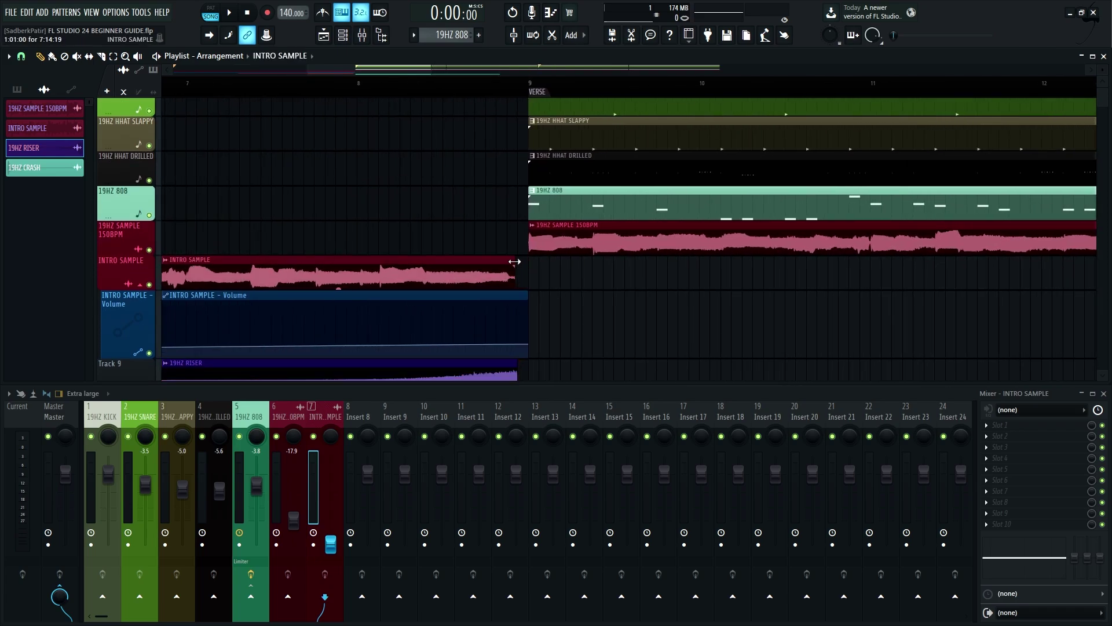
pyautogui.scroll(1, 512, 267)
# Trim the INTRO SAMPLE clip's end slightly further
pyautogui.scroll(-3, 513, 273)
pyautogui.scroll(3, 516, 266)
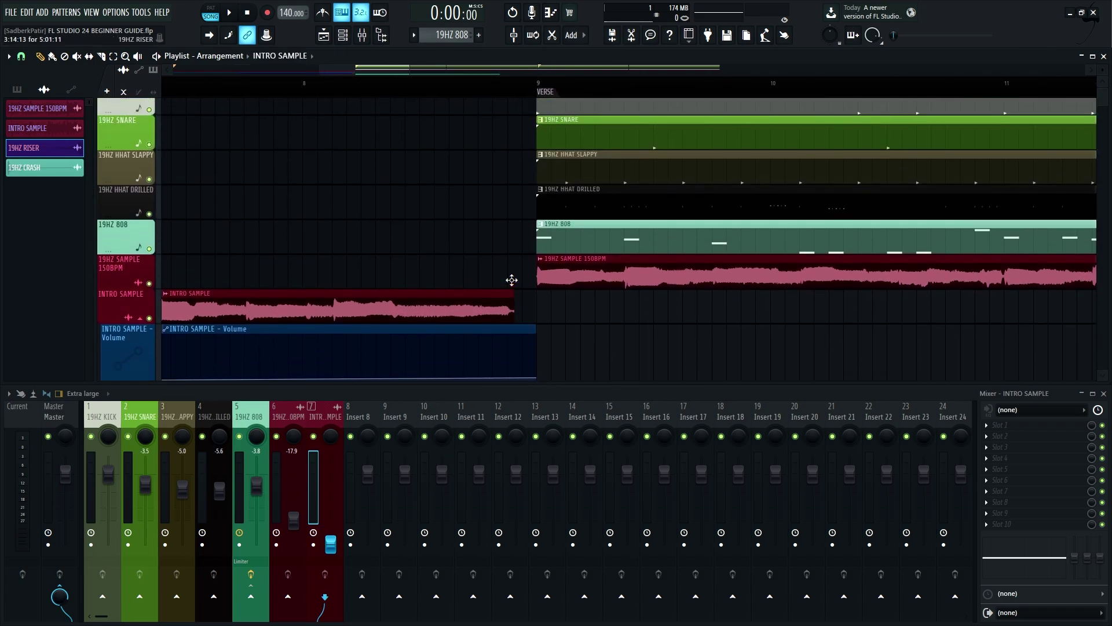
pyautogui.scroll(-2, 520, 256)
pyautogui.moveTo(514, 231); pyautogui.dragTo(514, 227)
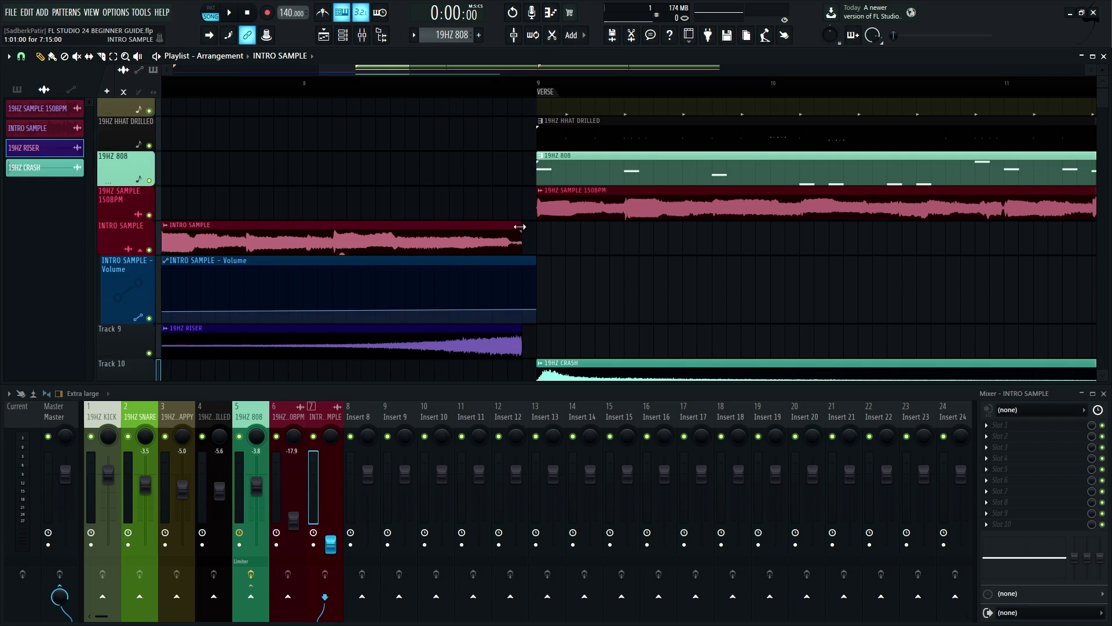
# Play back the riser-to-verse transition from just before bar 9
pyautogui.press('space')
pyautogui.scroll(-5, 541, 293)
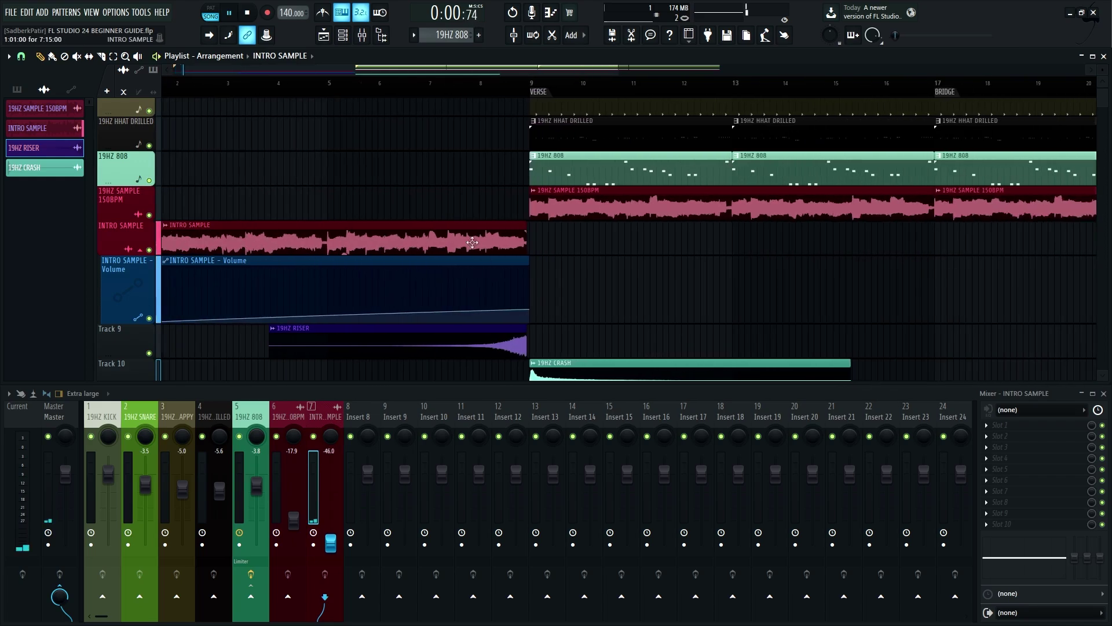
pyautogui.click(422, 89)
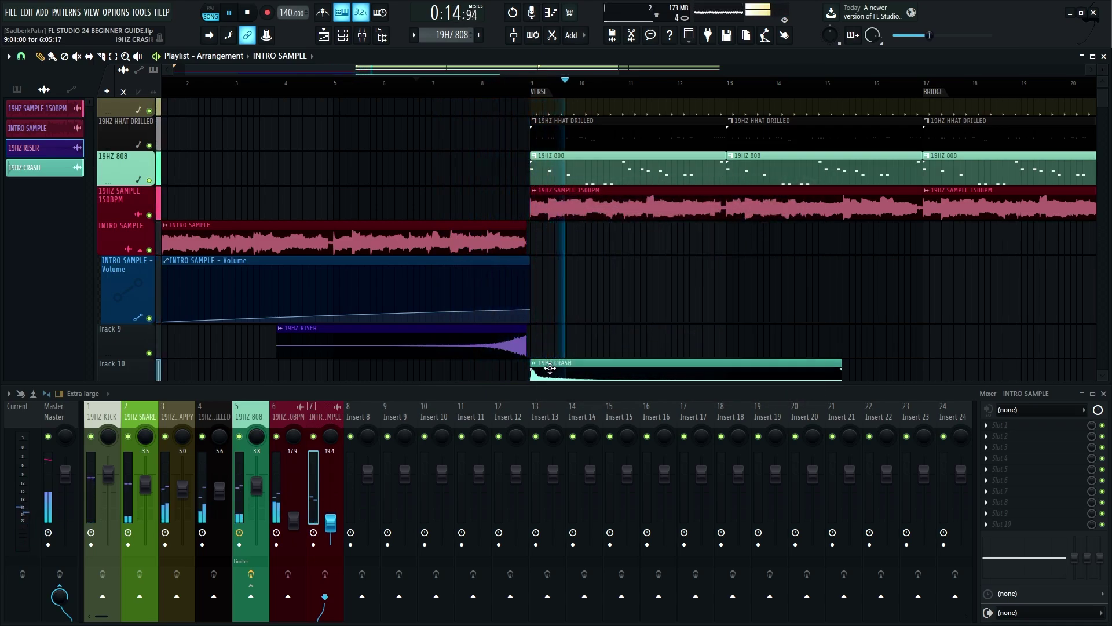
pyautogui.press('space')
# Route the riser and crash to free mixer inserts and lower the crash to -9.8 dB
pyautogui.scroll(-1, 557, 323)
pyautogui.doubleClick(557, 323)
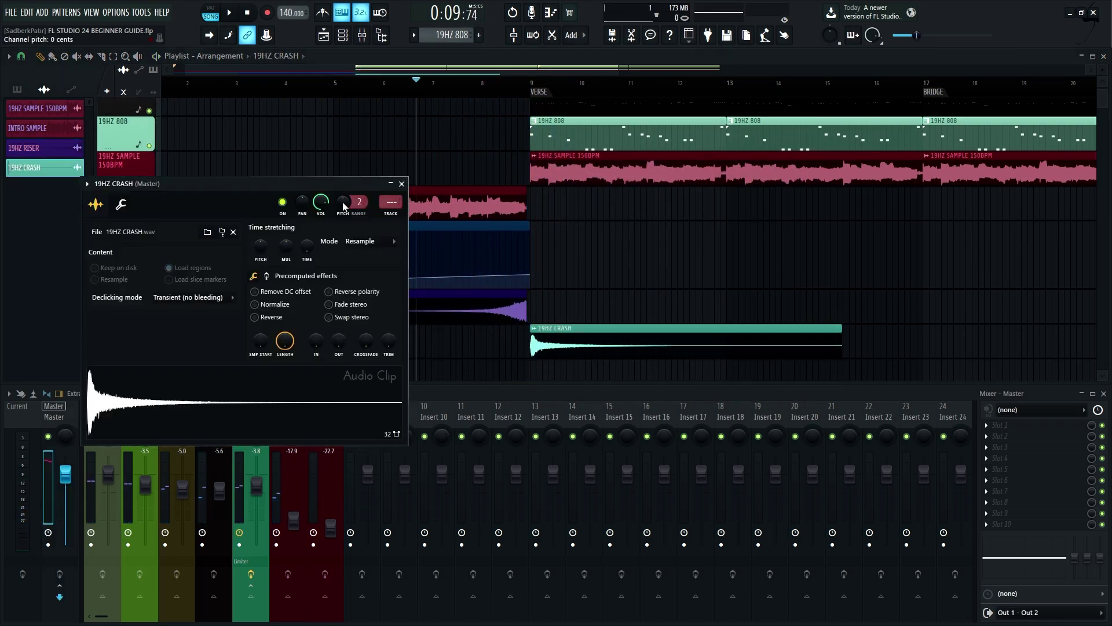
pyautogui.press('F6')
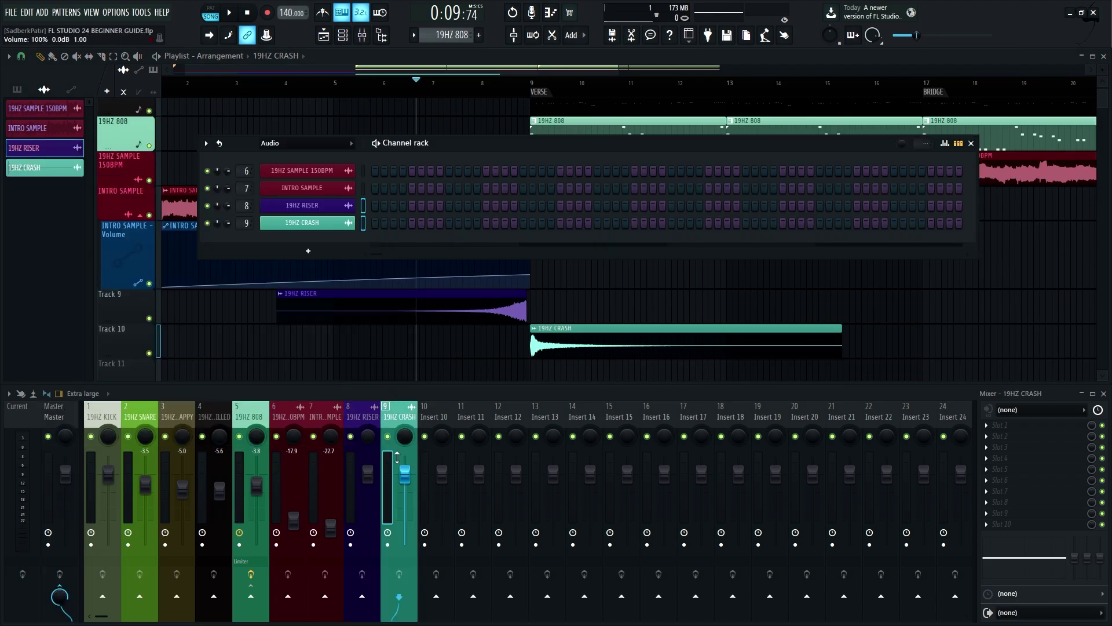
pyautogui.moveTo(404, 474); pyautogui.dragTo(368, 491)
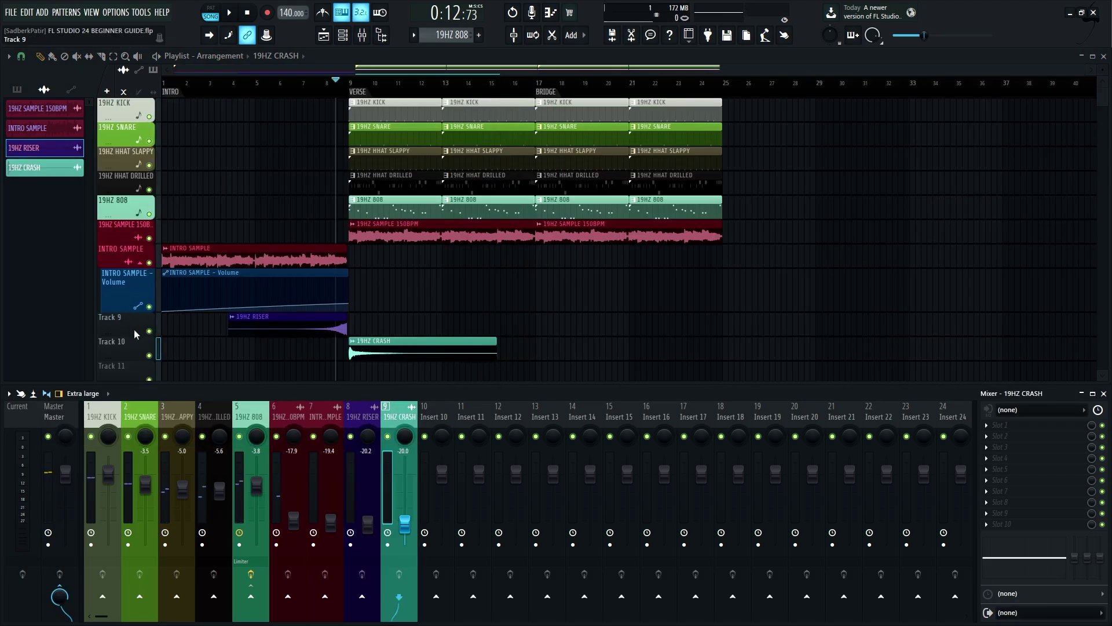
# Auto-name playlist Tracks 9 and 10 as 19HZ RISER and 19HZ CRASH
pyautogui.rightClick(136, 334)
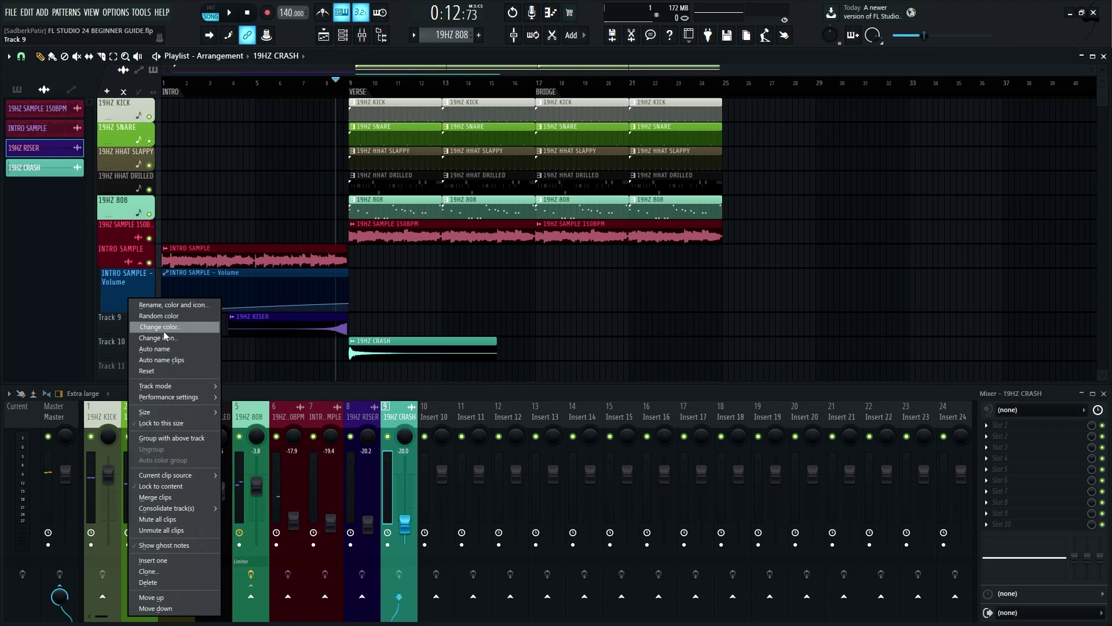
pyautogui.click(137, 349)
pyautogui.rightClick(136, 353)
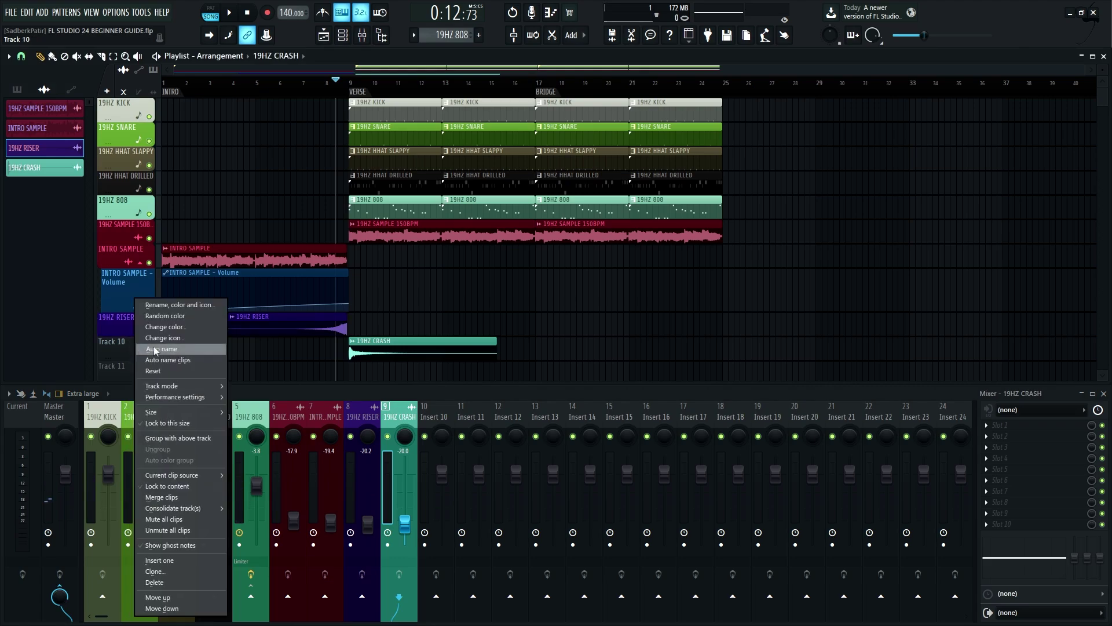
pyautogui.click(146, 350)
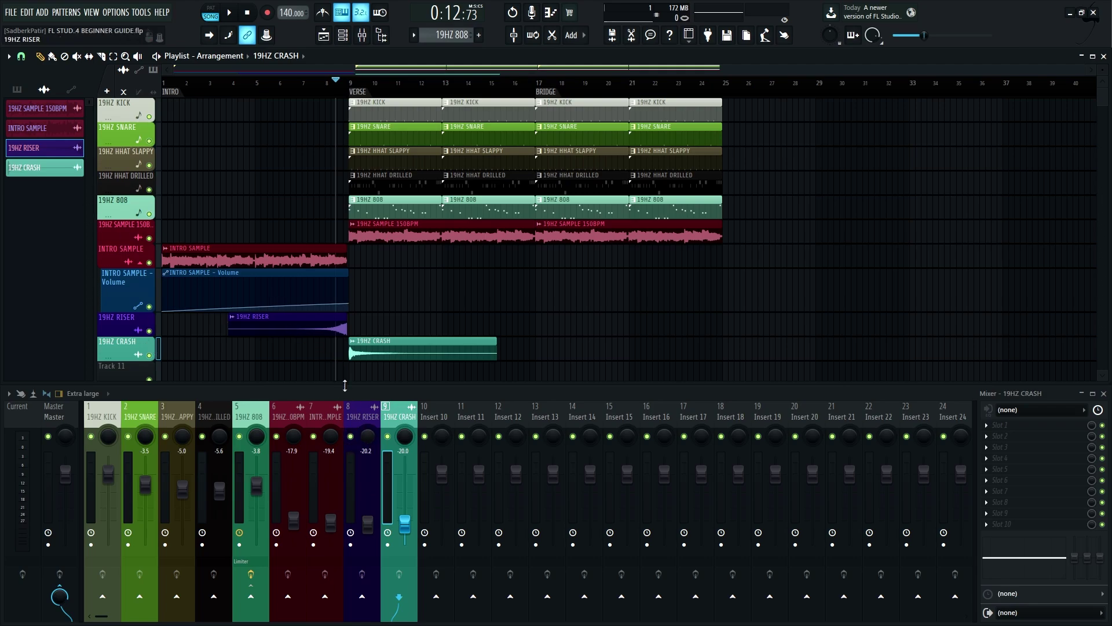
# Unmute the 19HZ SAMPLE 150BPM mixer insert and play the song from the start
pyautogui.click(115, 415)
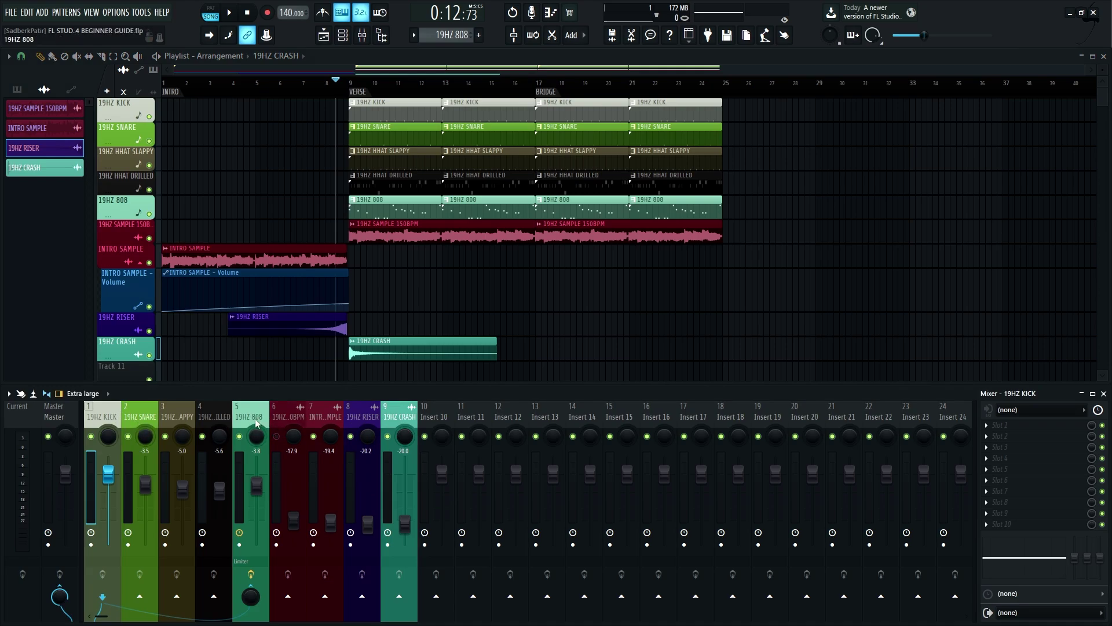
pyautogui.click(276, 437)
pyautogui.click(335, 421)
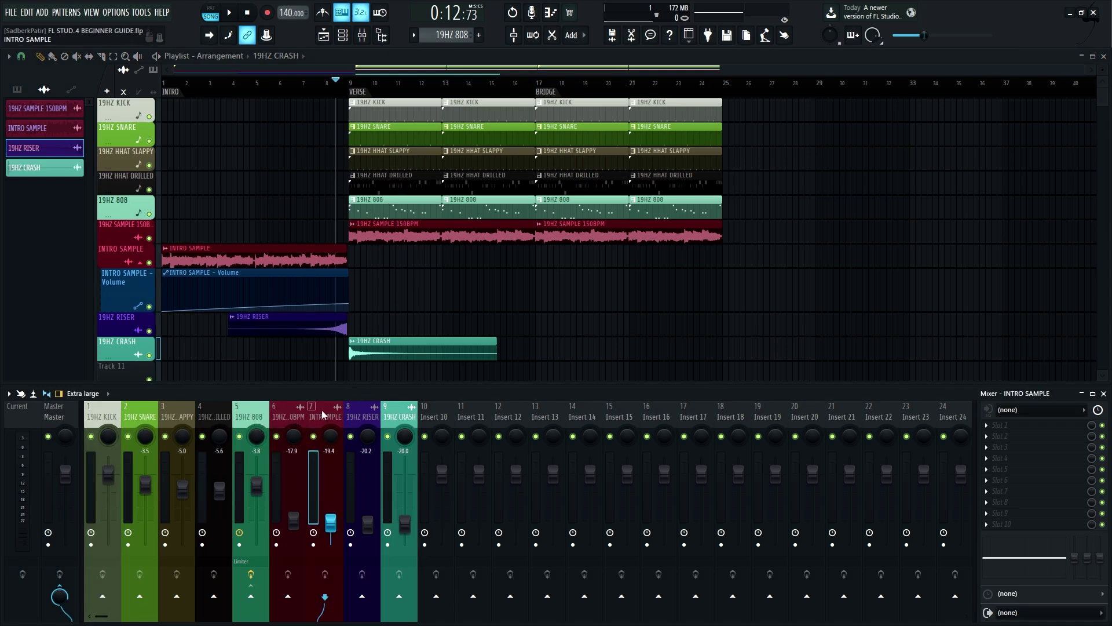
pyautogui.click(297, 417)
pyautogui.click(171, 84)
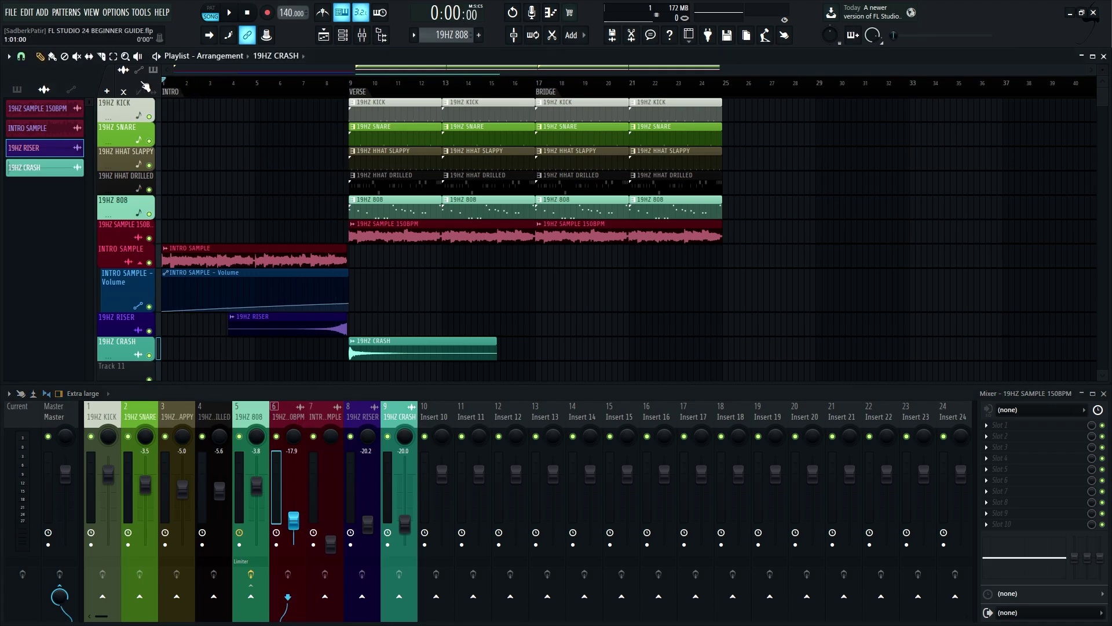
pyautogui.press('space')
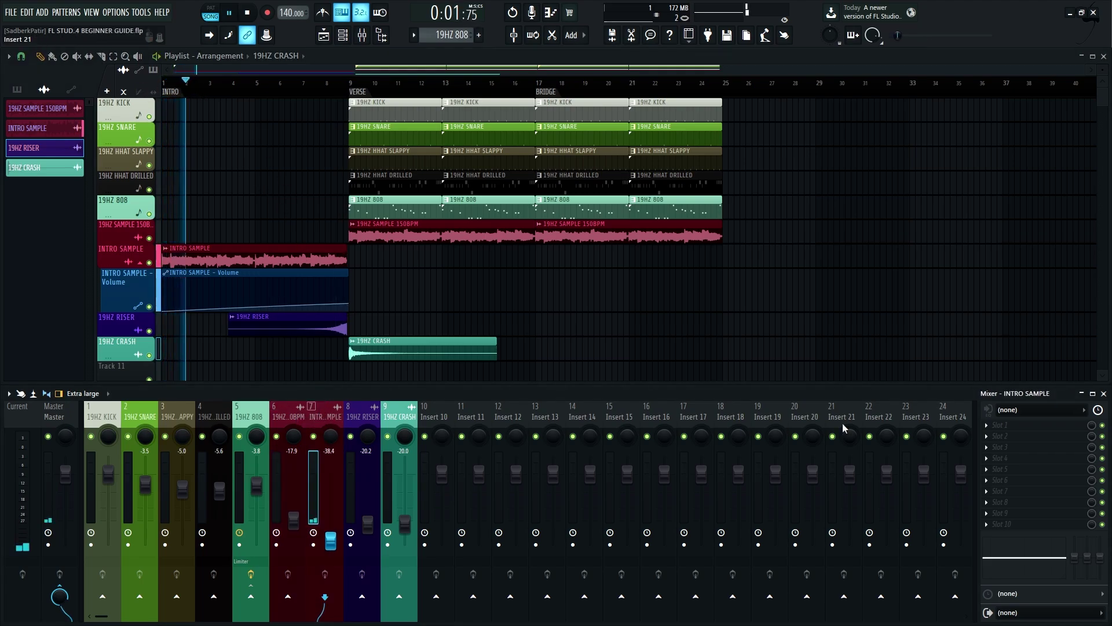
pyautogui.press('space')
# Load Fruity Reeverb 2 on the INTRO SAMPLE insert and raise its wet level to 113%
pyautogui.click(993, 428)
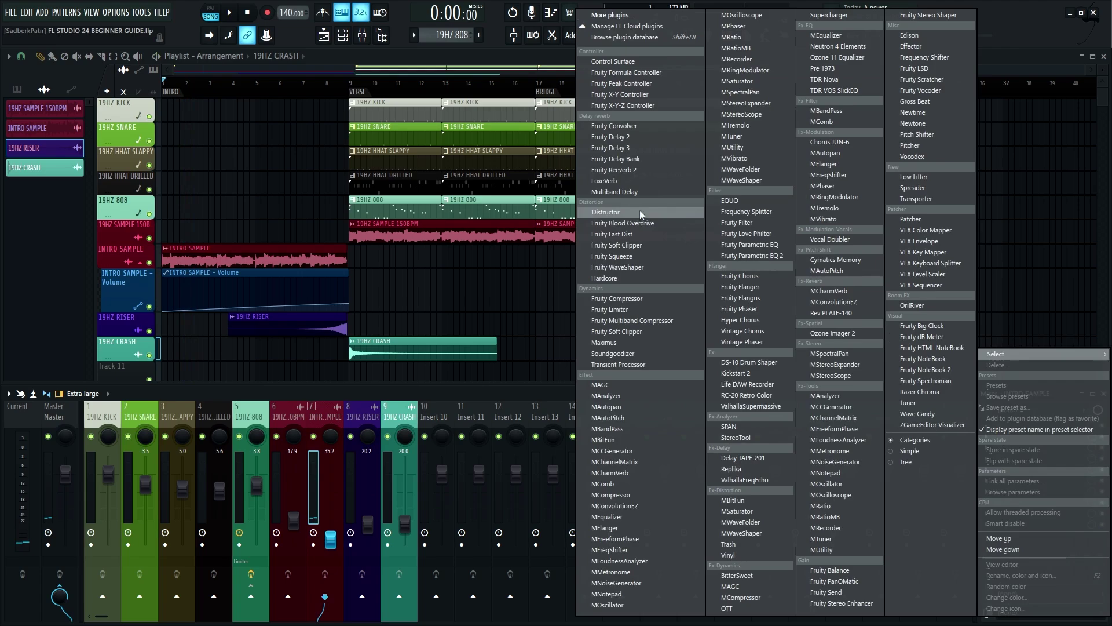
pyautogui.click(614, 170)
pyautogui.moveTo(196, 110); pyautogui.dragTo(660, 147)
pyautogui.moveTo(766, 182); pyautogui.dragTo(765, 159)
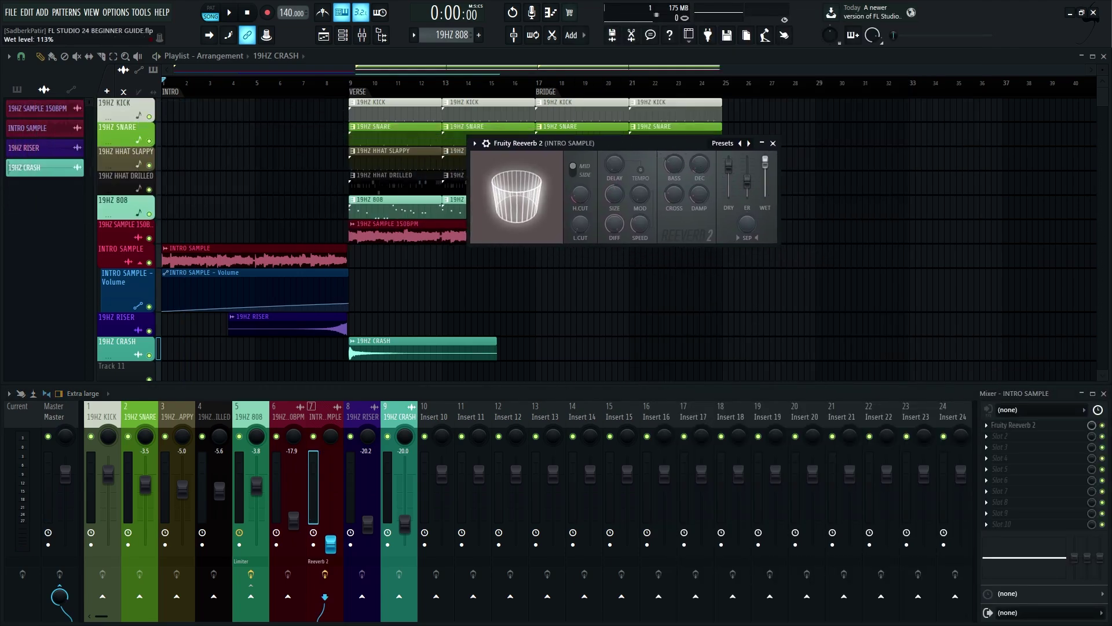
# Play the intro to hear the reverb, then close the reverb window
pyautogui.press('space')
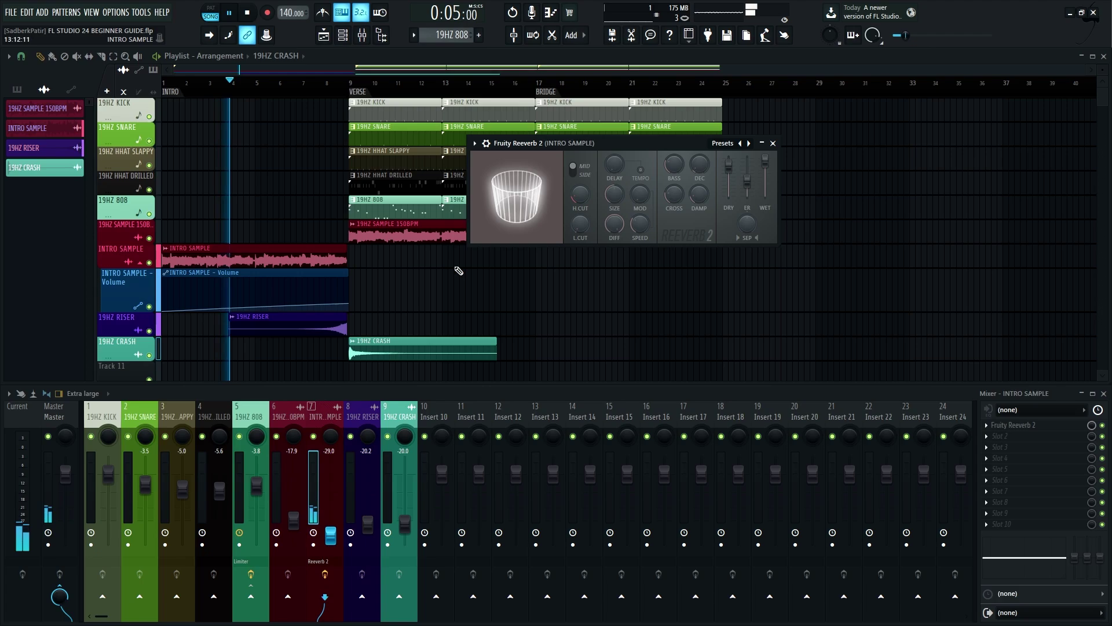
pyautogui.press('space')
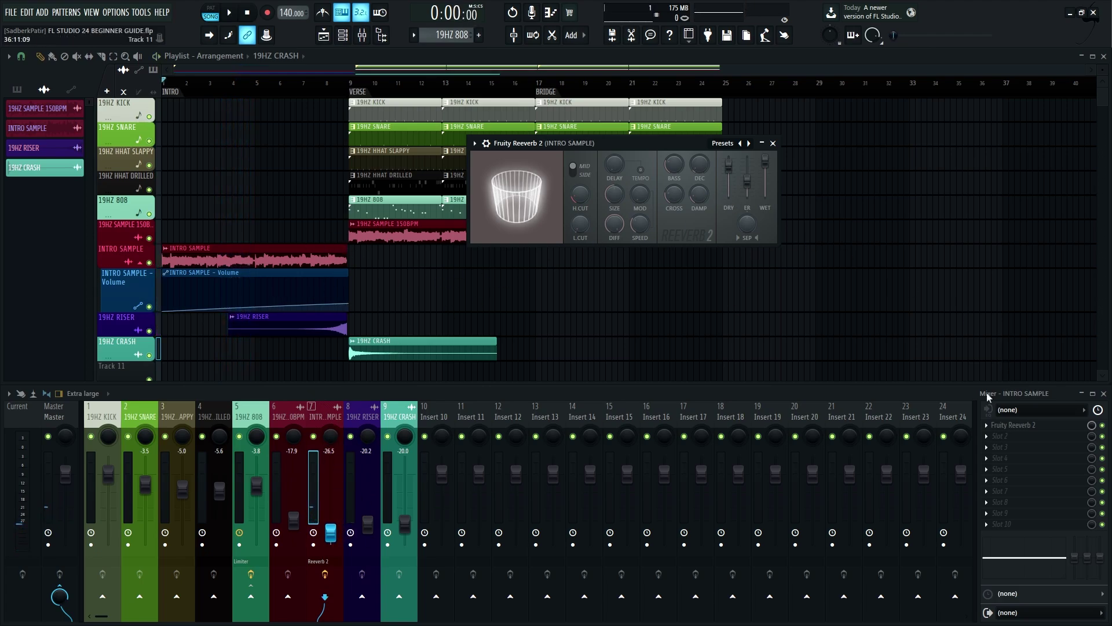
pyautogui.click(774, 144)
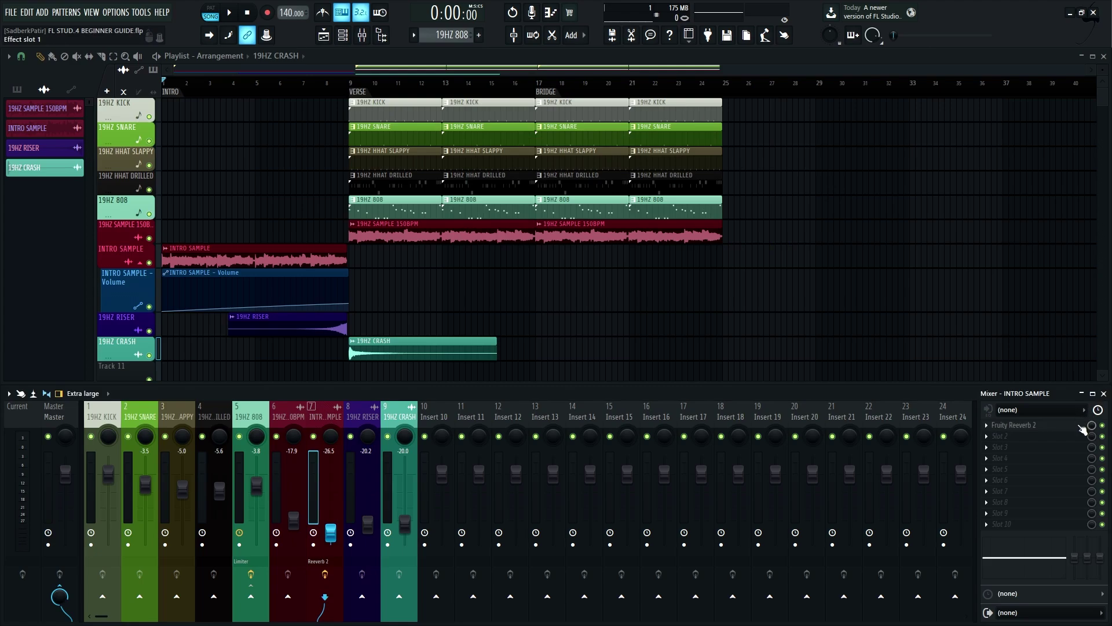
# Create a reverb mix automation clip on Track 11 ending at bar 9, fading to 0%
pyautogui.rightClick(1094, 429)
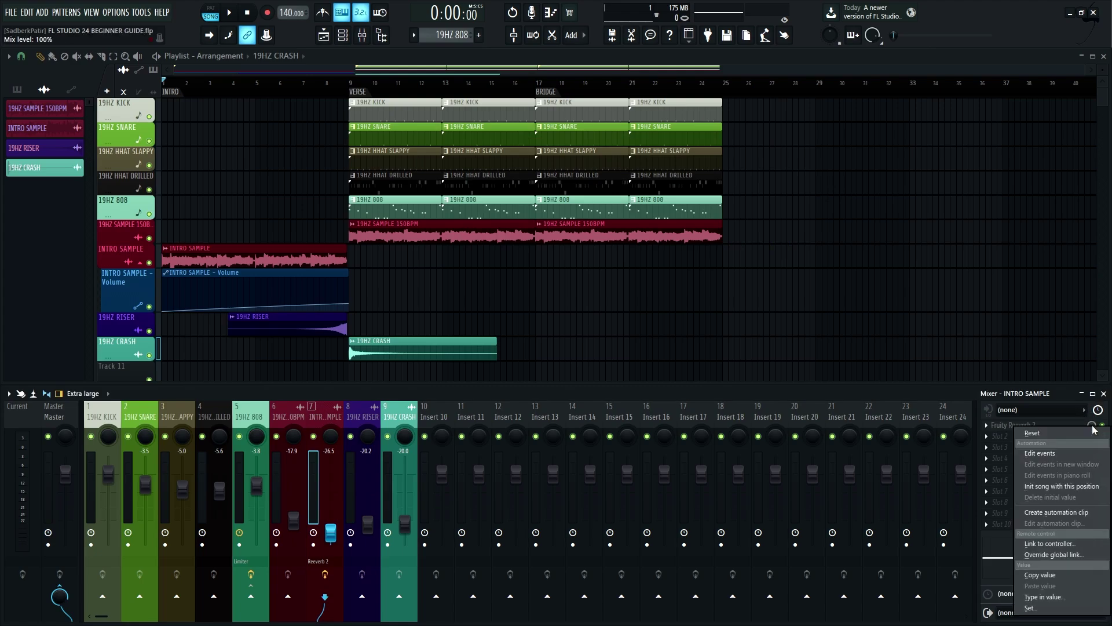
pyautogui.click(1075, 509)
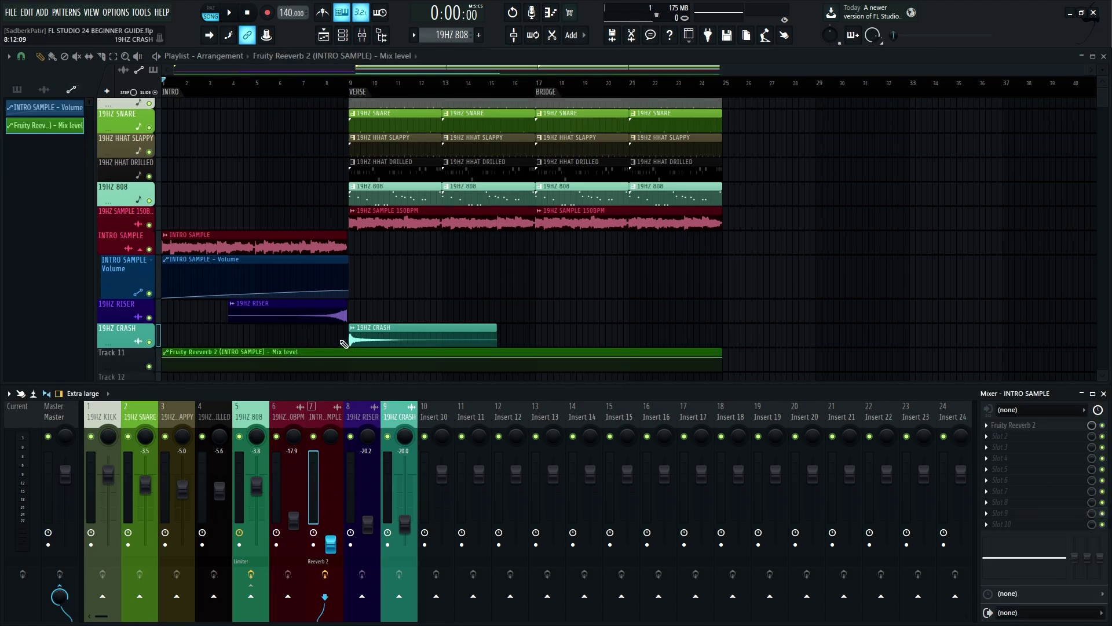
pyautogui.moveTo(722, 356); pyautogui.dragTo(346, 350)
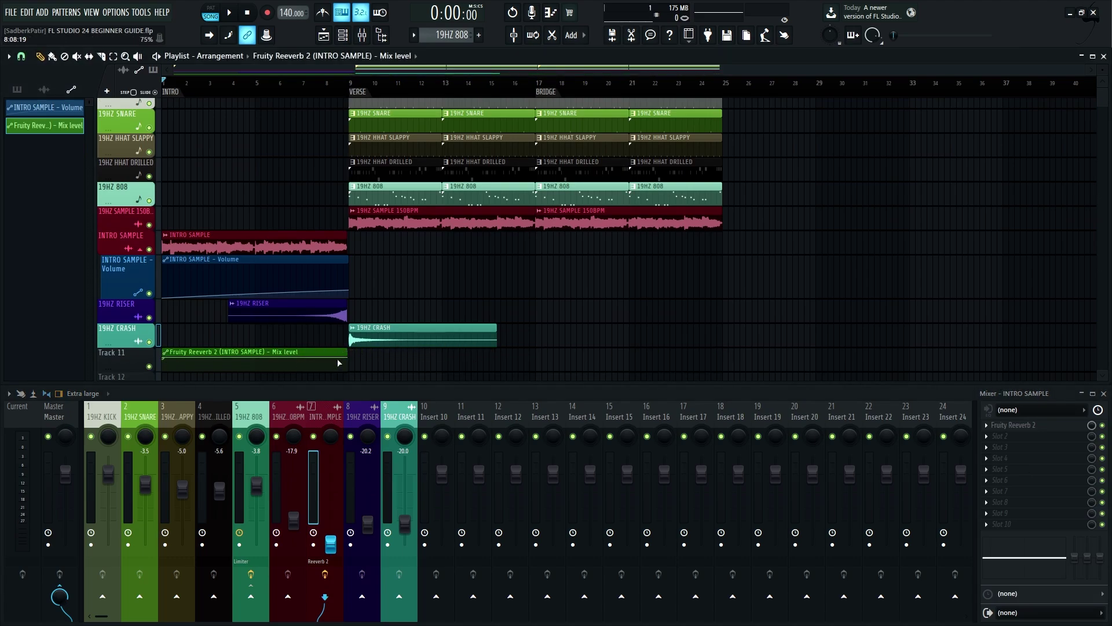
pyautogui.moveTo(346, 368); pyautogui.dragTo(352, 378)
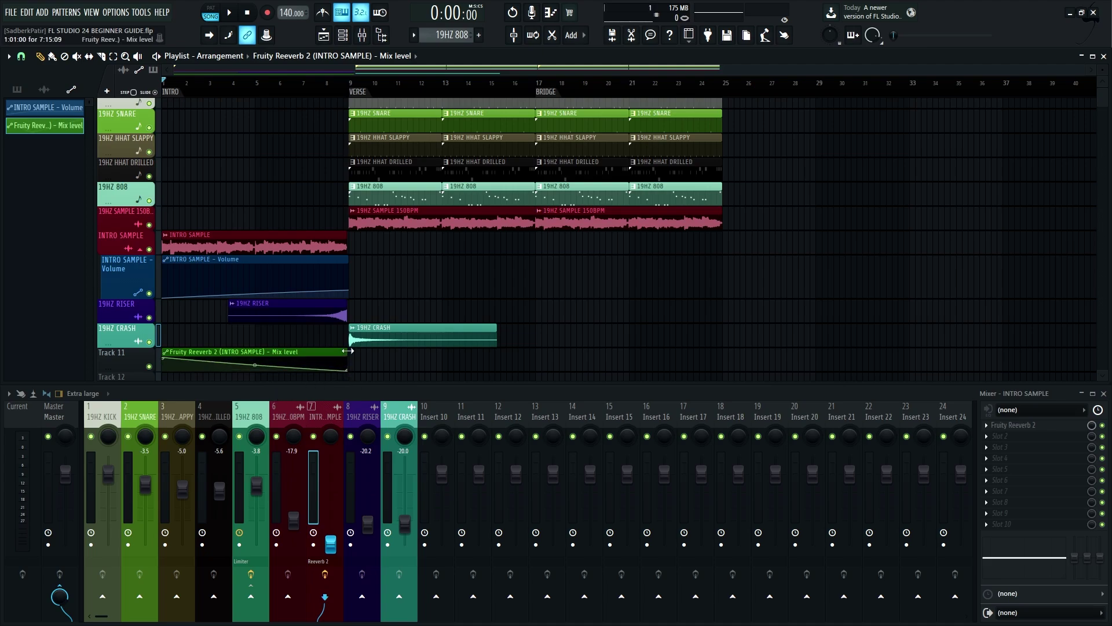
pyautogui.press('space')
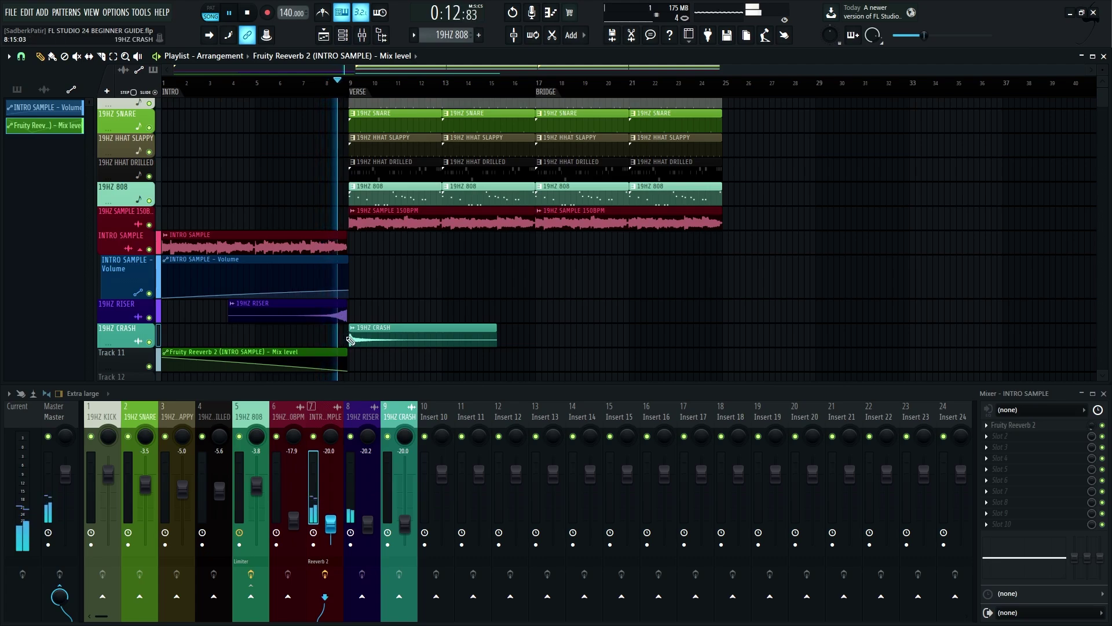
pyautogui.press('space')
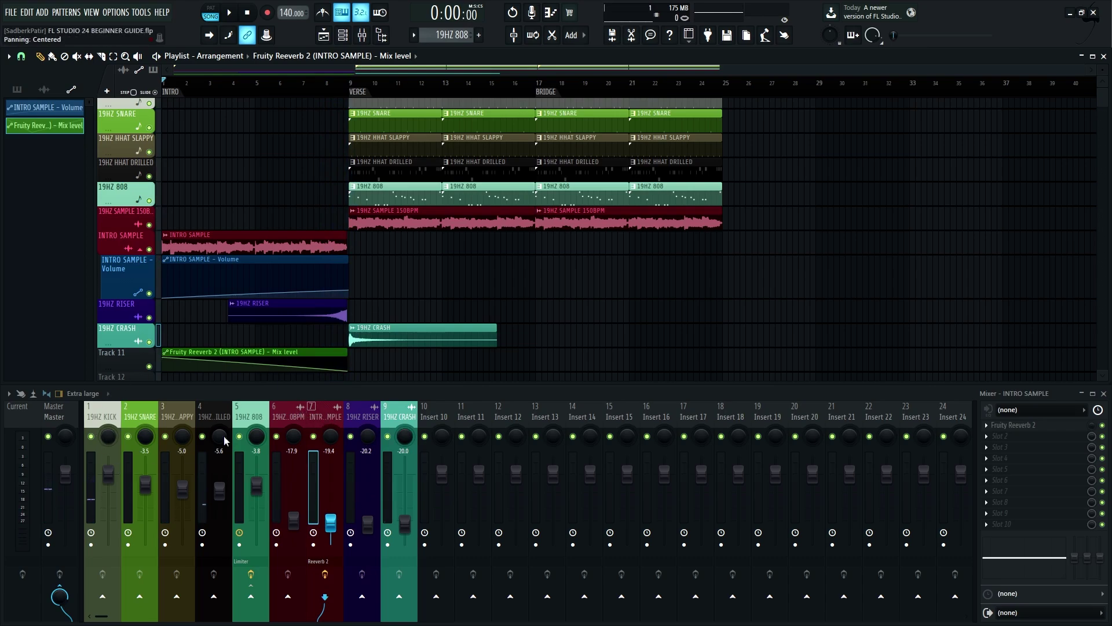
# Route mixer tracks 1–4 (kick, snare, hi-hat) only to Insert 11
pyautogui.click(155, 421)
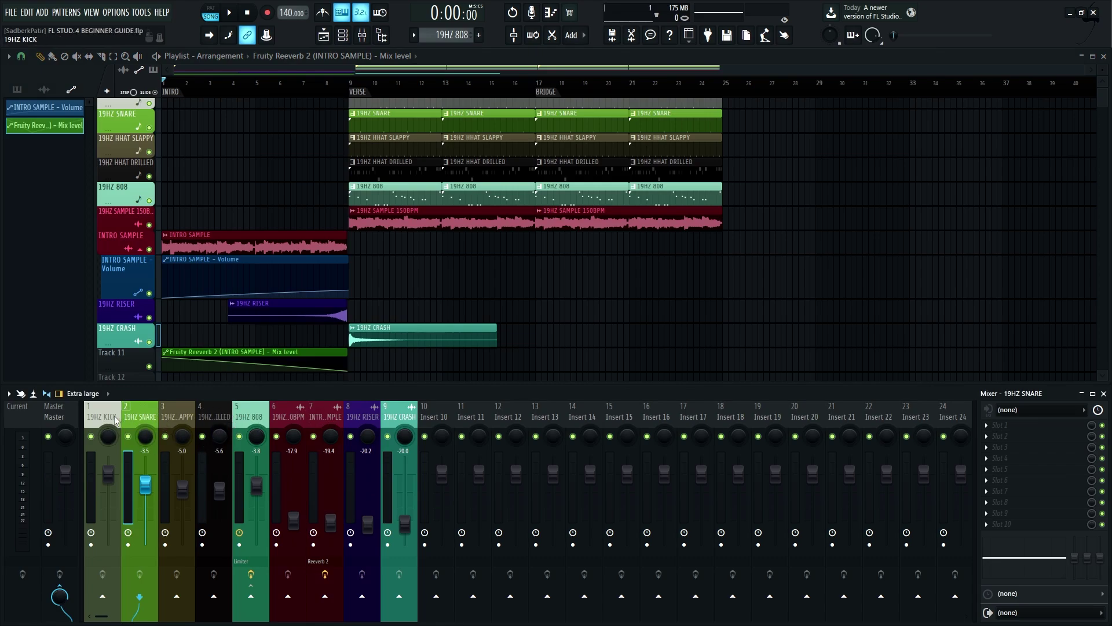
pyautogui.moveTo(115, 420); pyautogui.dragTo(221, 417)
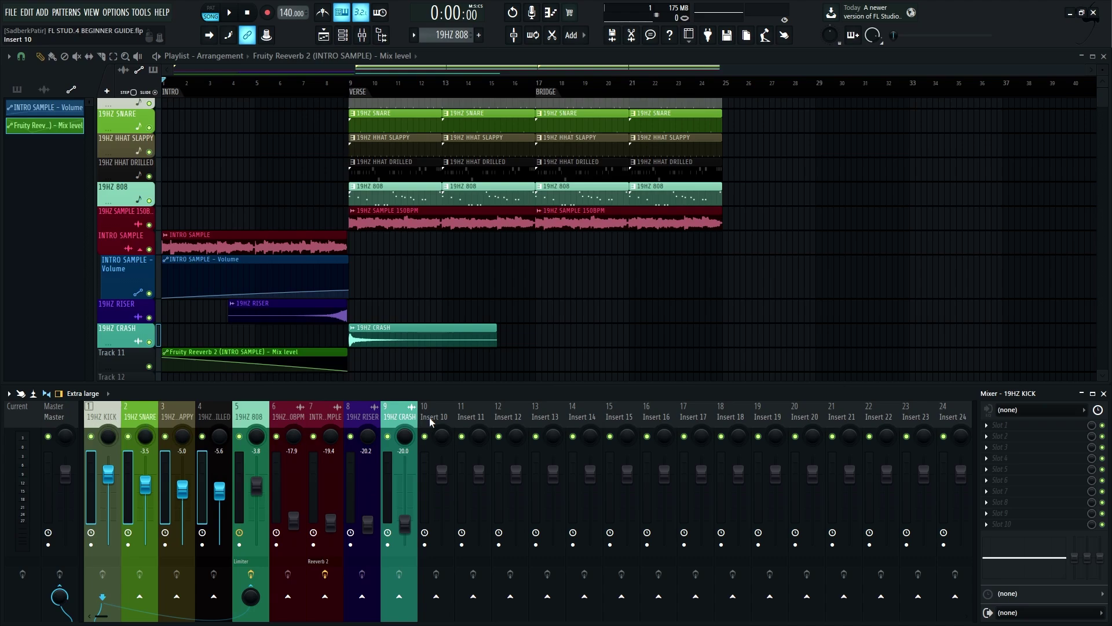
pyautogui.rightClick(473, 598)
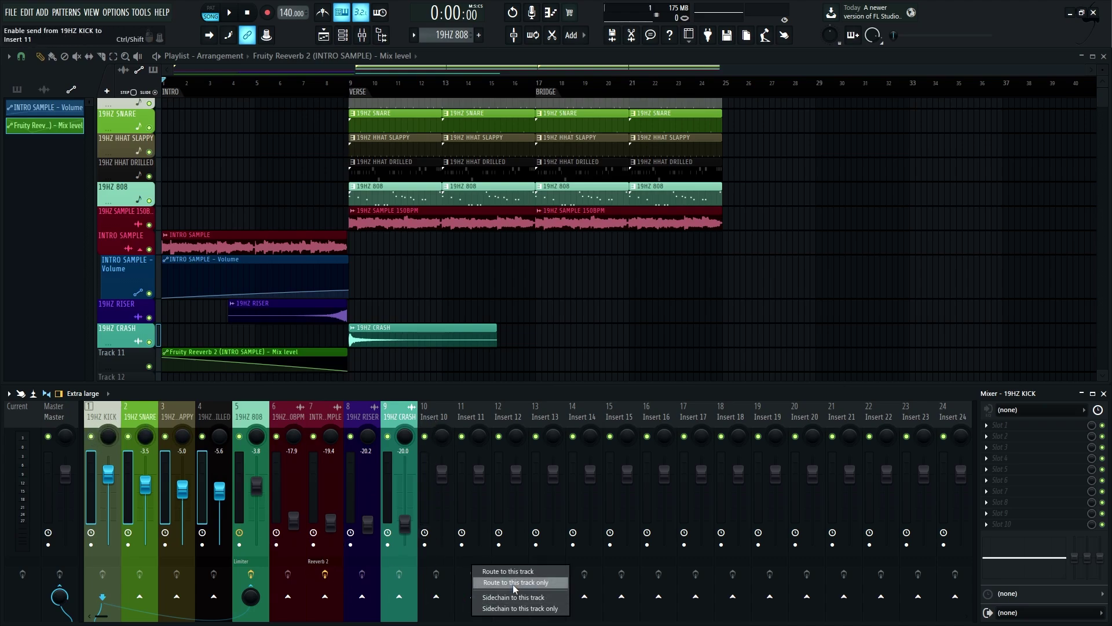
pyautogui.click(513, 583)
# Rename Insert 11 to DRUMBUS and colour it deep pink
pyautogui.moveTo(102, 413); pyautogui.dragTo(217, 410)
pyautogui.click(471, 412)
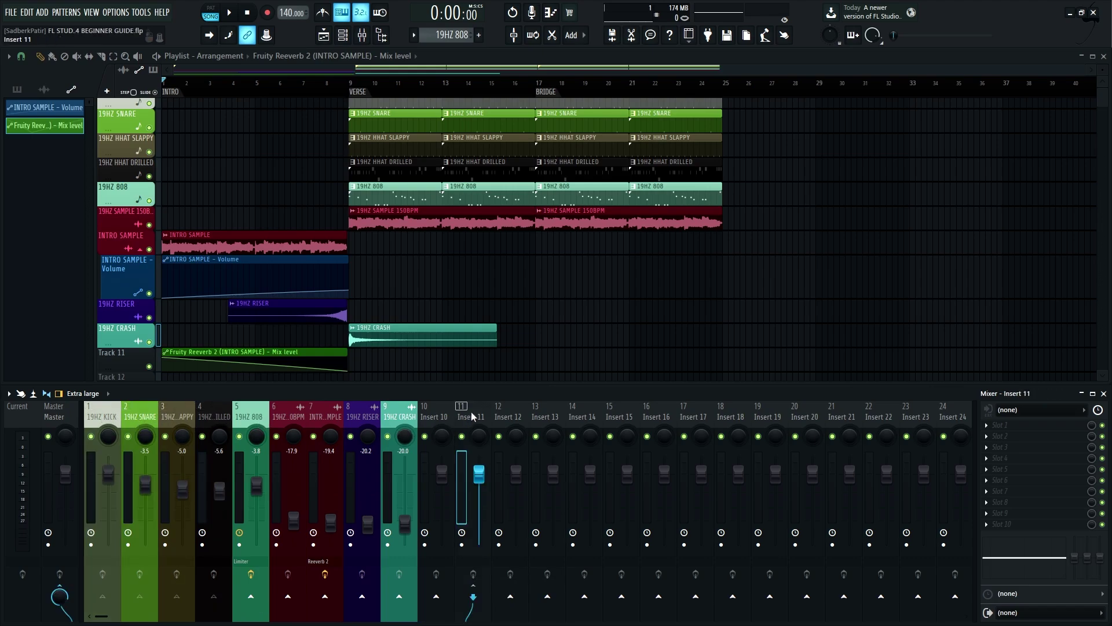
pyautogui.rightClick(473, 412)
pyautogui.click(544, 281)
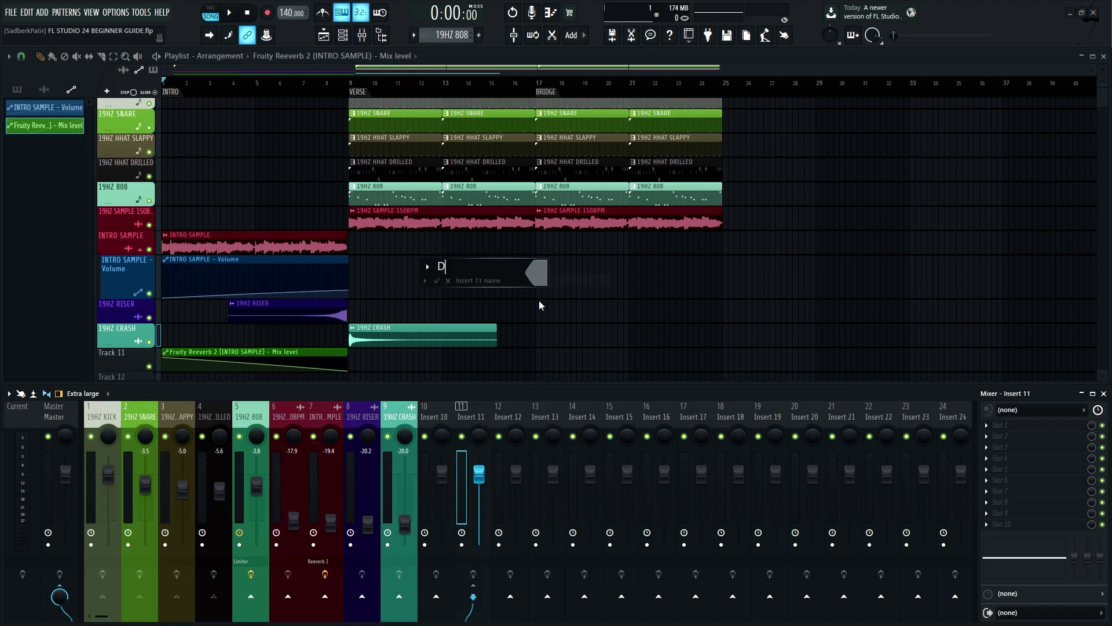
pyautogui.write('DRUMBUS')
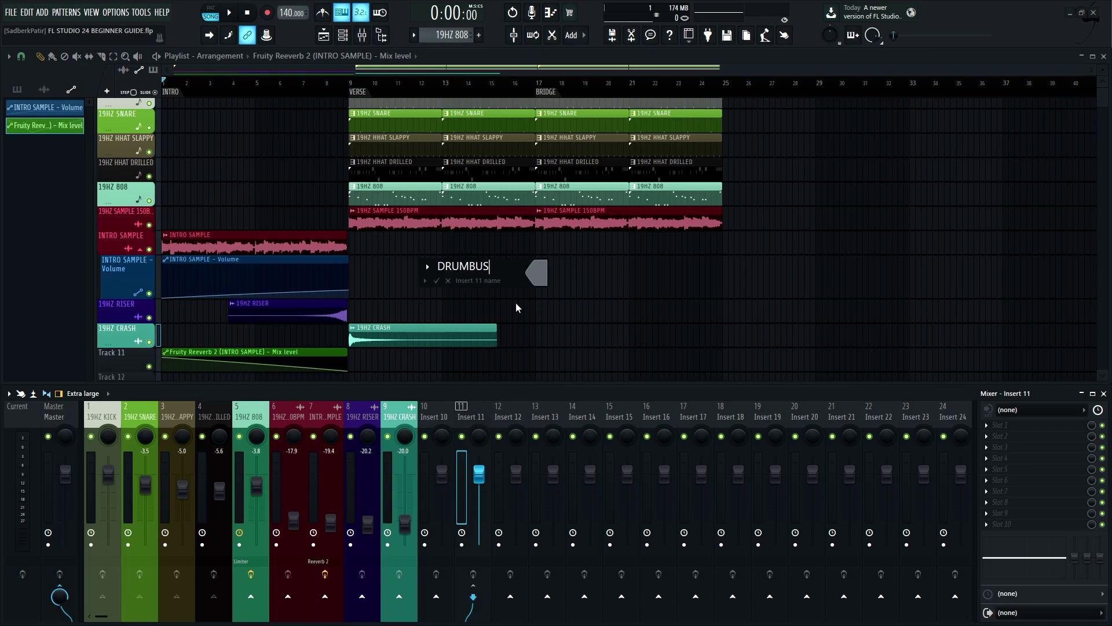
pyautogui.click(537, 273)
pyautogui.click(592, 317)
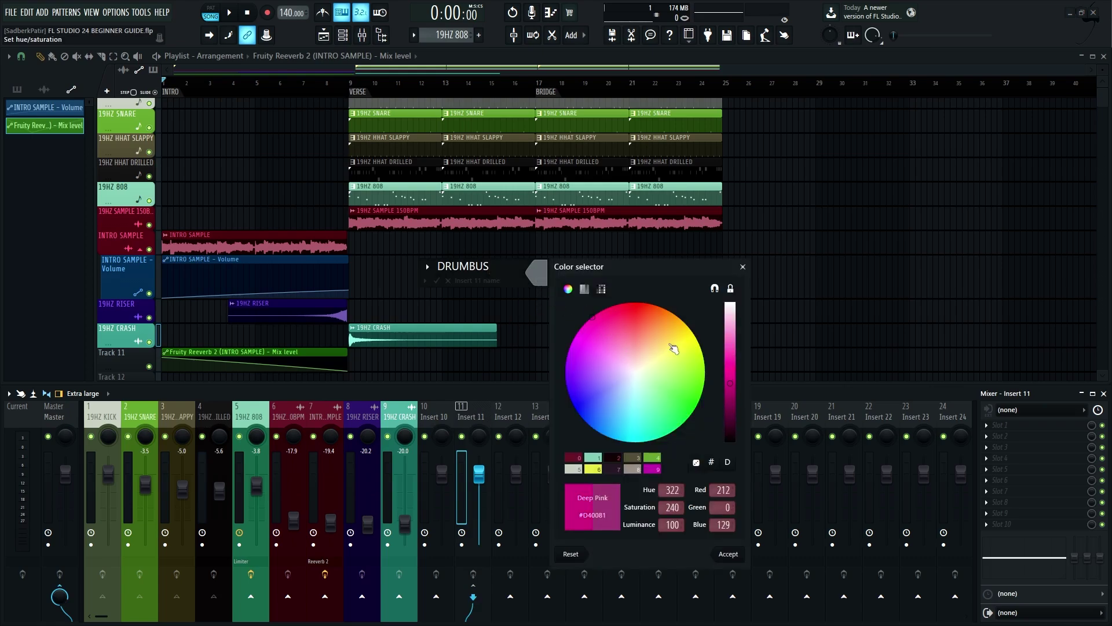
pyautogui.click(728, 554)
pyautogui.press('Return')
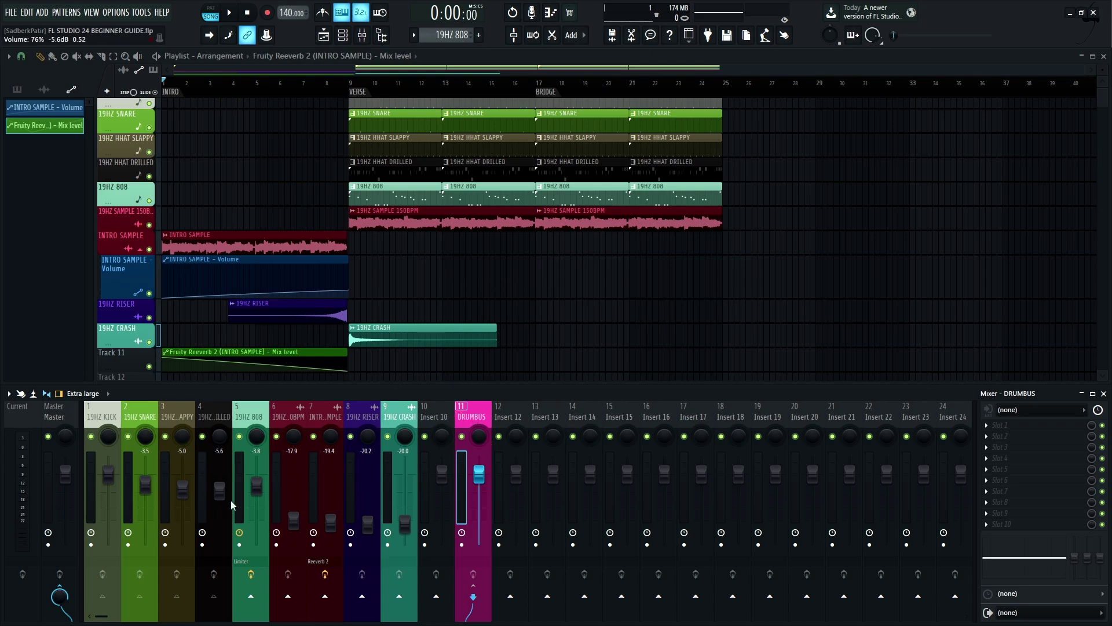
# Send 19HZ KICK into the 19HZ 808 track and check the 808's Fruity Limiter
pyautogui.click(113, 411)
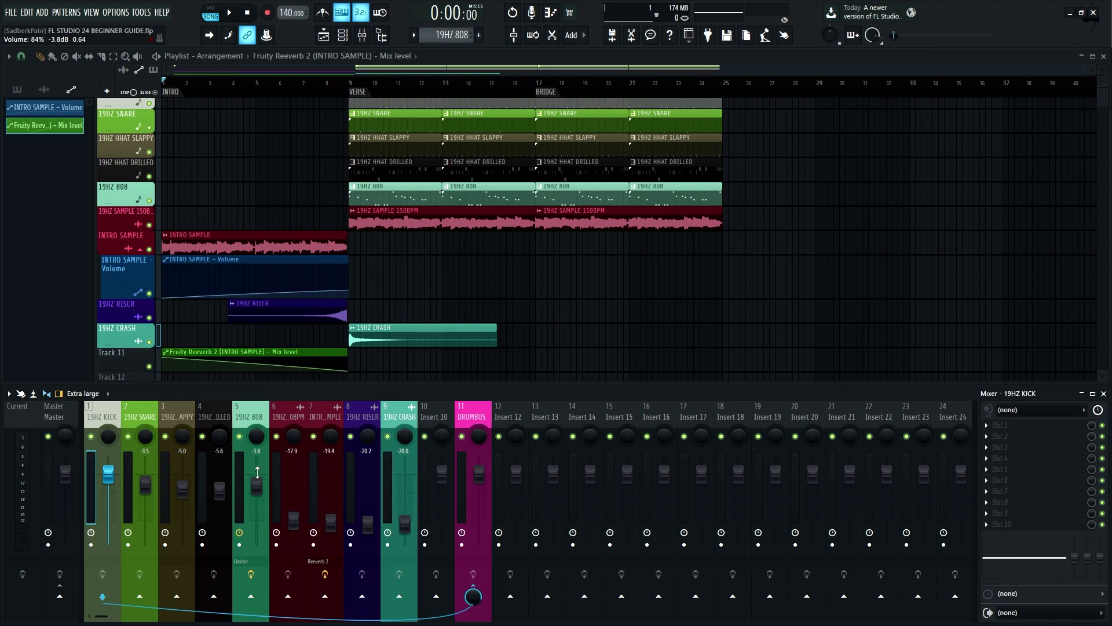
pyautogui.rightClick(266, 595)
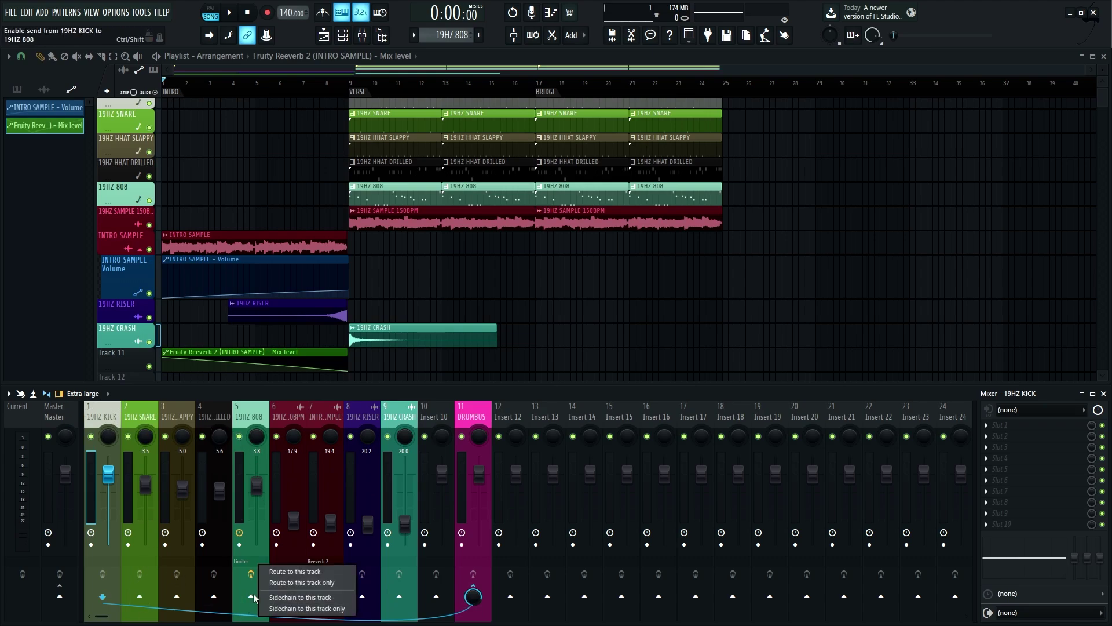
pyautogui.click(290, 581)
pyautogui.click(253, 416)
pyautogui.click(1009, 425)
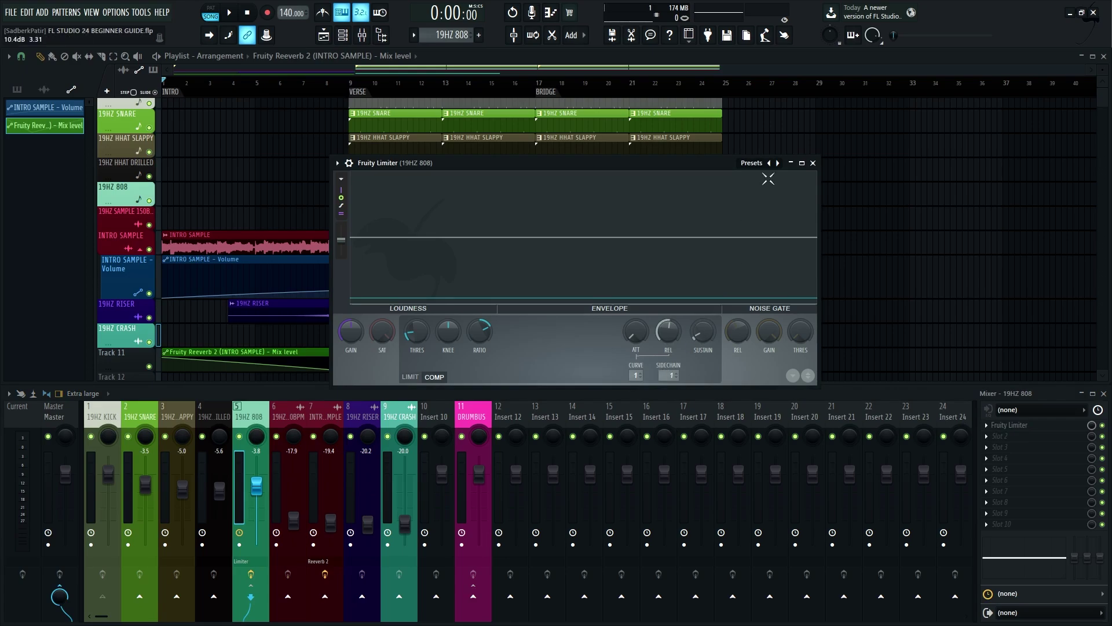
pyautogui.click(813, 163)
# Move DRUMBUS left to mixer slot 5, right after the drum tracks
pyautogui.click(110, 424)
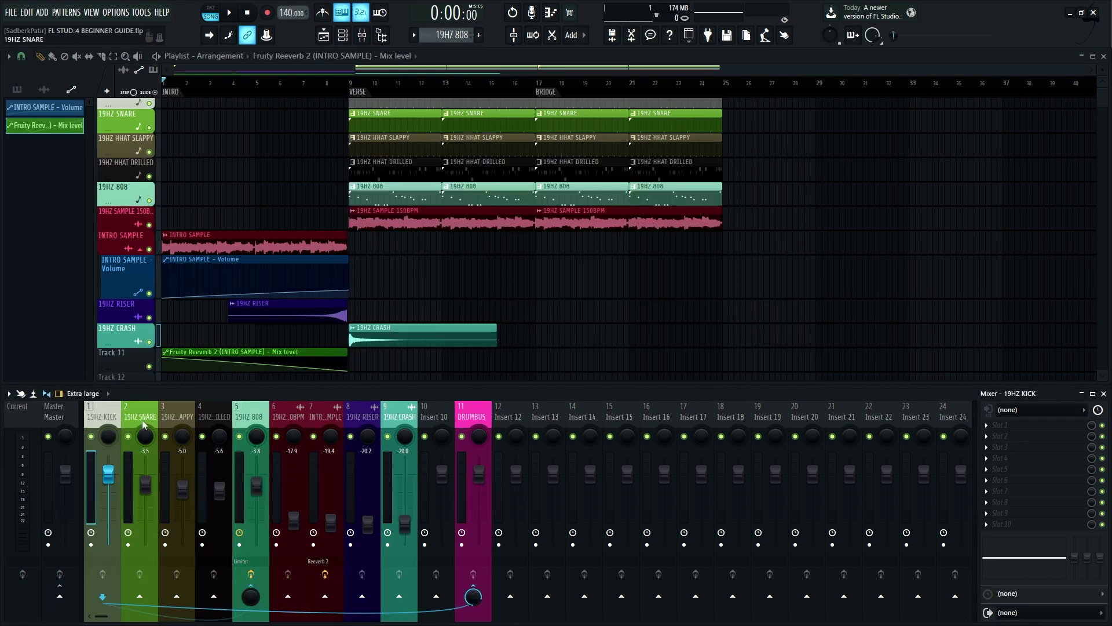
pyautogui.click(461, 415)
pyautogui.click(400, 414)
pyautogui.click(422, 415)
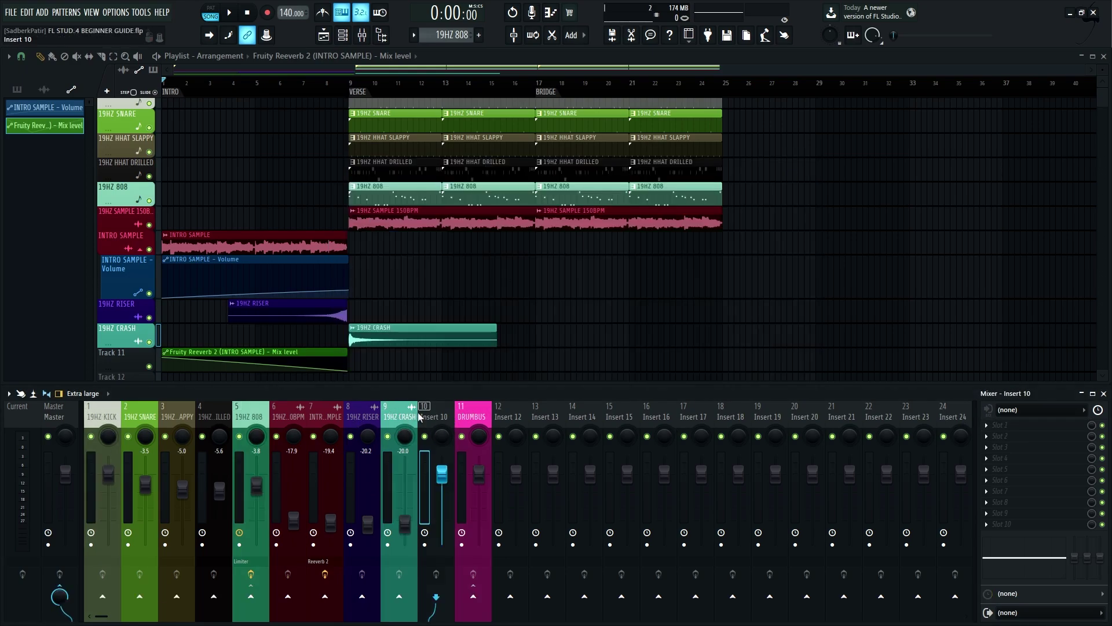
pyautogui.press('Right')
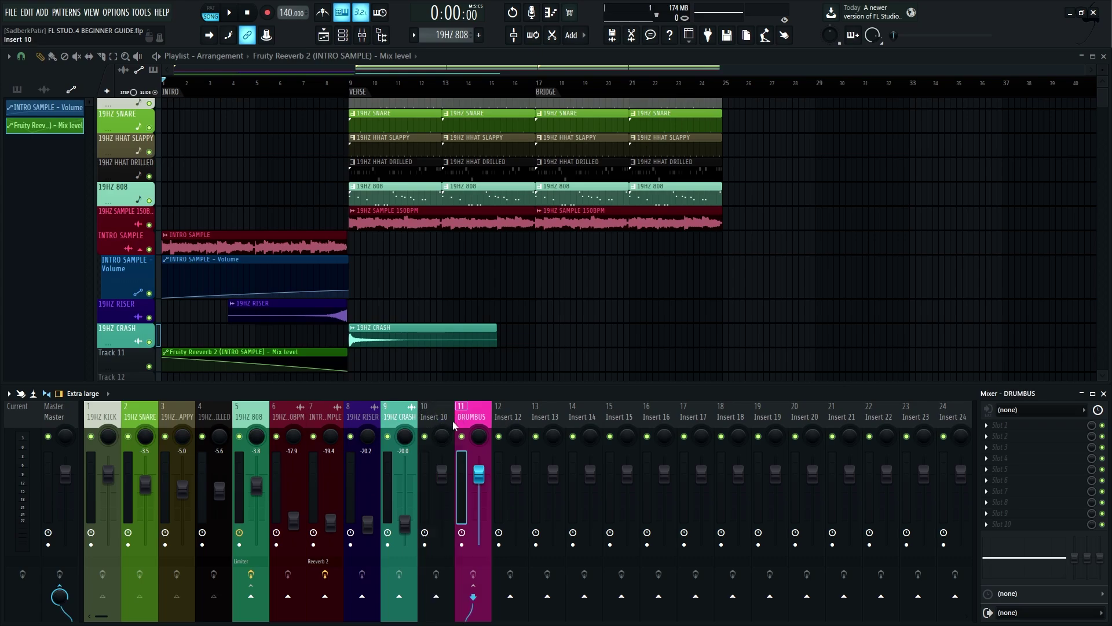
pyautogui.hotkey('alt', 'Left')
pyautogui.hotkey('alt', 'Left')
pyautogui.hotkey('alt', 'Left')
pyautogui.hotkey('alt', 'Left')
pyautogui.hotkey('alt', 'Left')
pyautogui.hotkey('alt', 'Left')
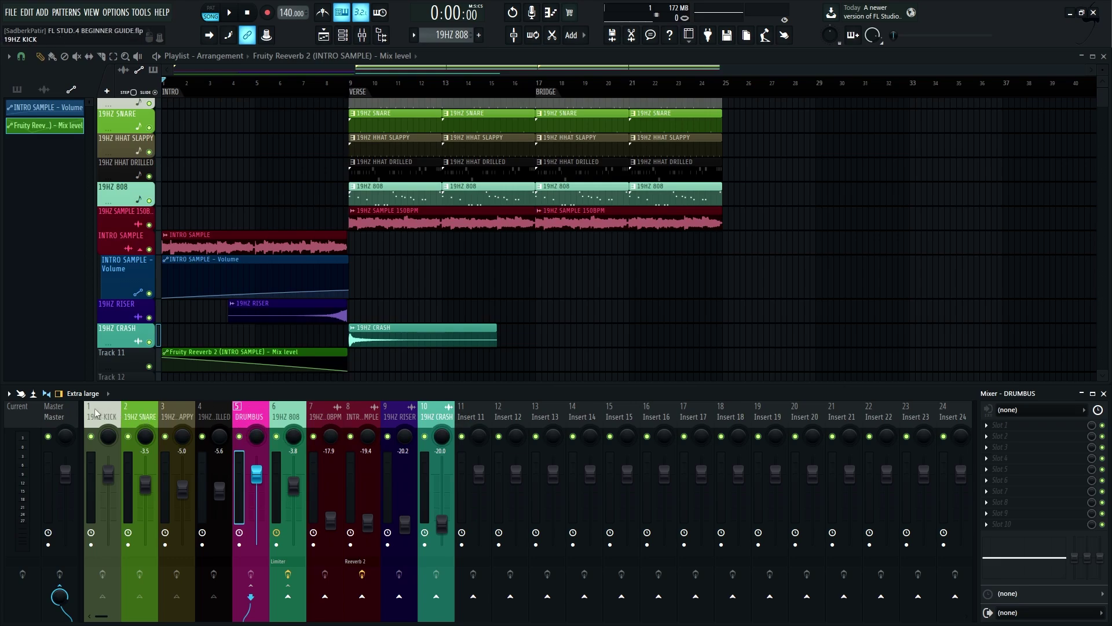
# Add separators to mixer tracks 1 through 5
pyautogui.moveTo(95, 408); pyautogui.dragTo(249, 408)
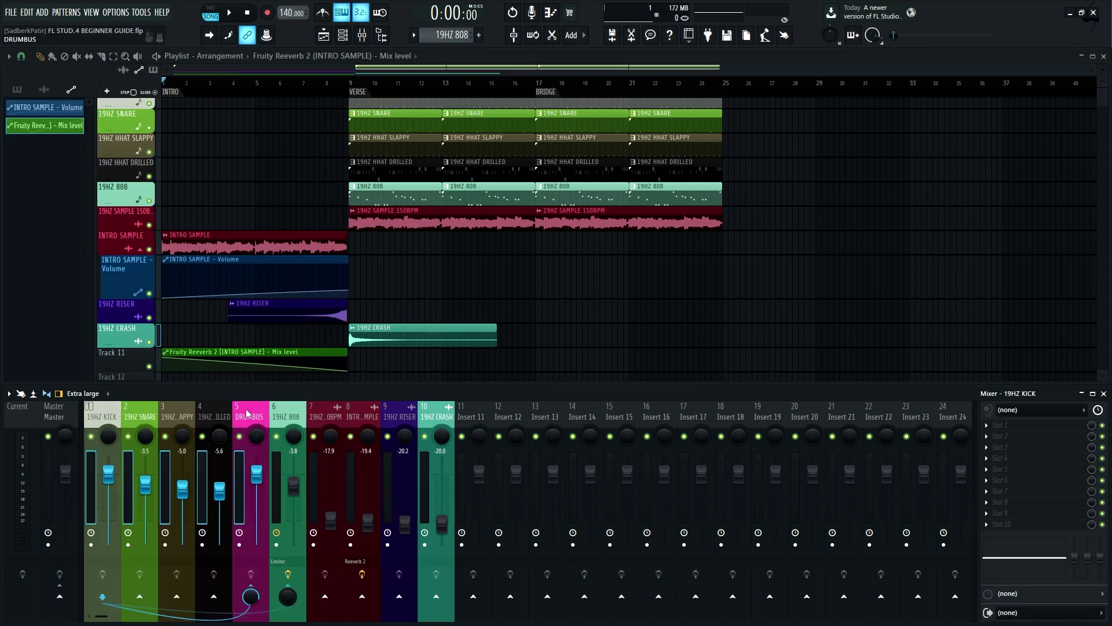
pyautogui.rightClick(247, 412)
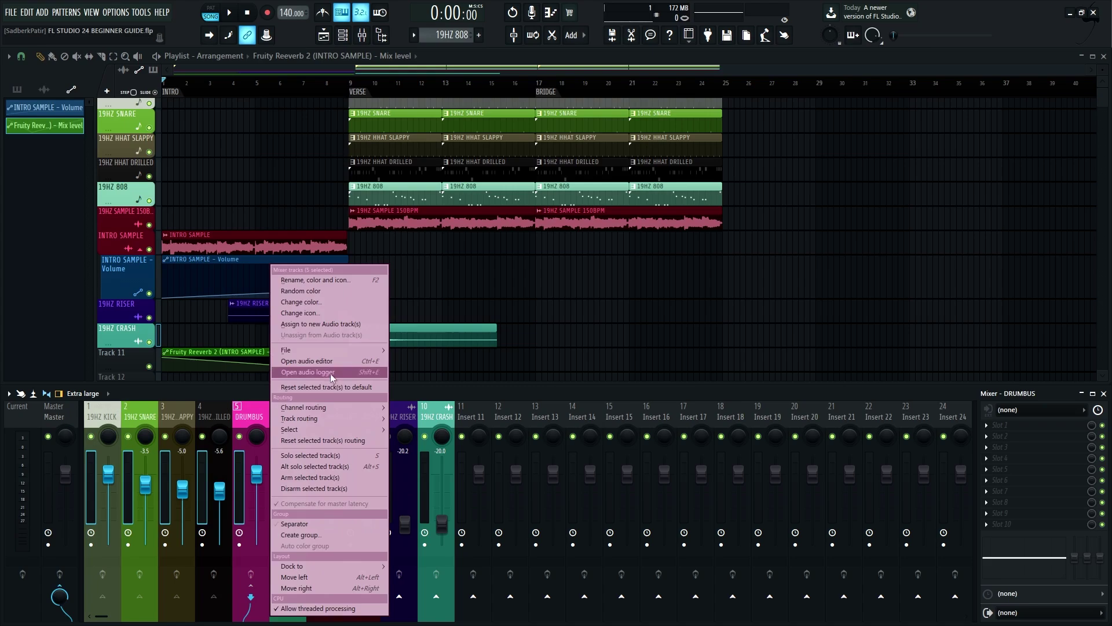
pyautogui.click(313, 522)
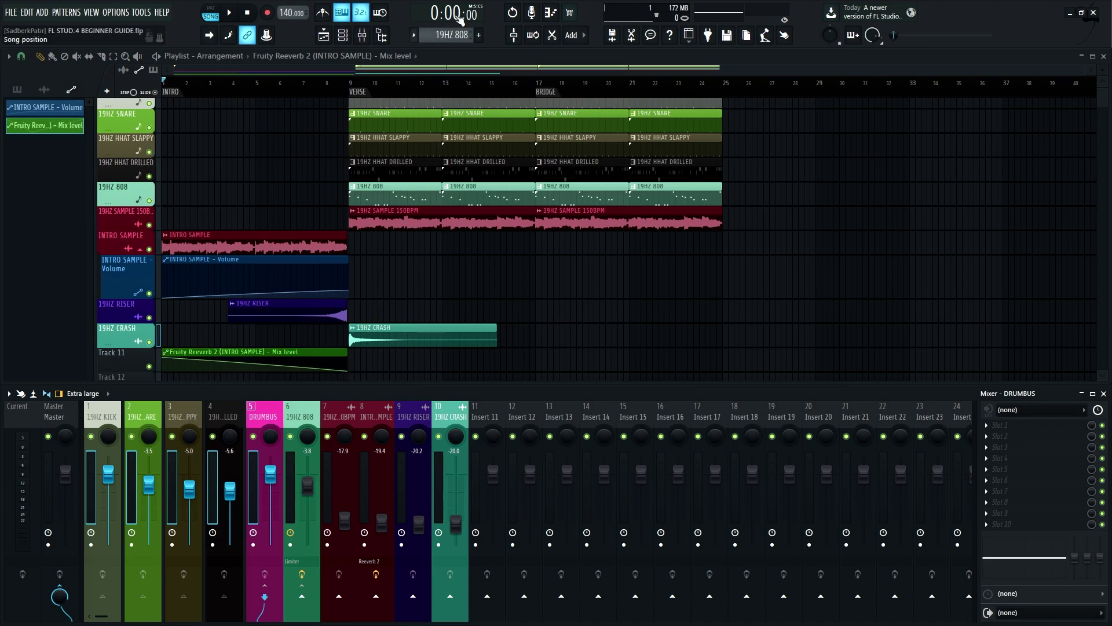
# Undo the separators and add a single separator before the 19HZ 808 insert
pyautogui.hotkey('ctrl', 'z')
pyautogui.click(278, 417)
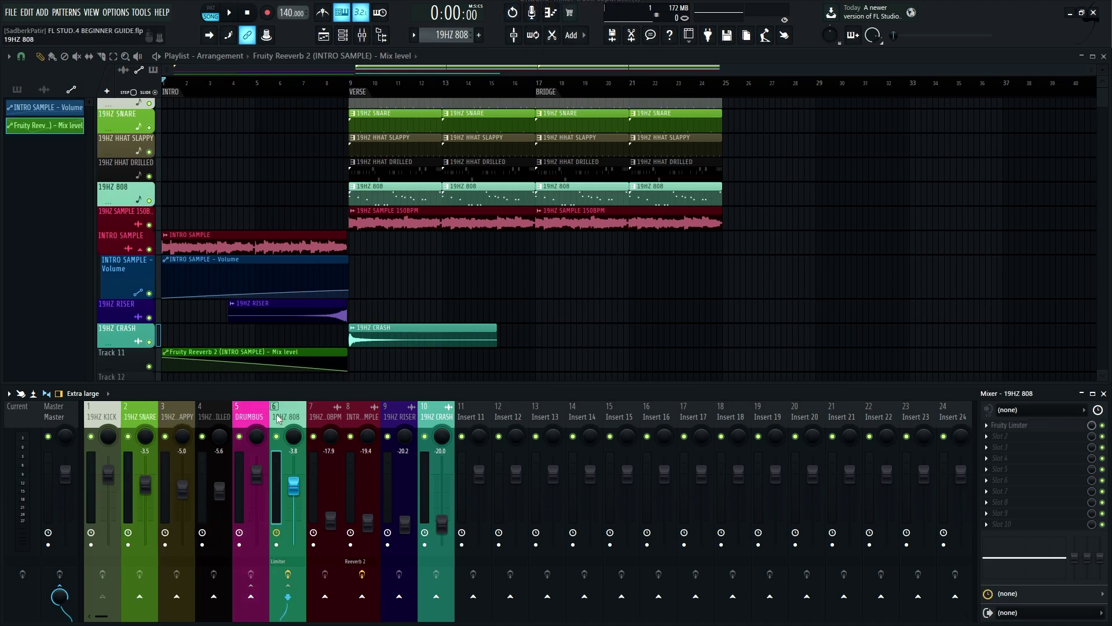
pyautogui.rightClick(277, 415)
pyautogui.click(357, 526)
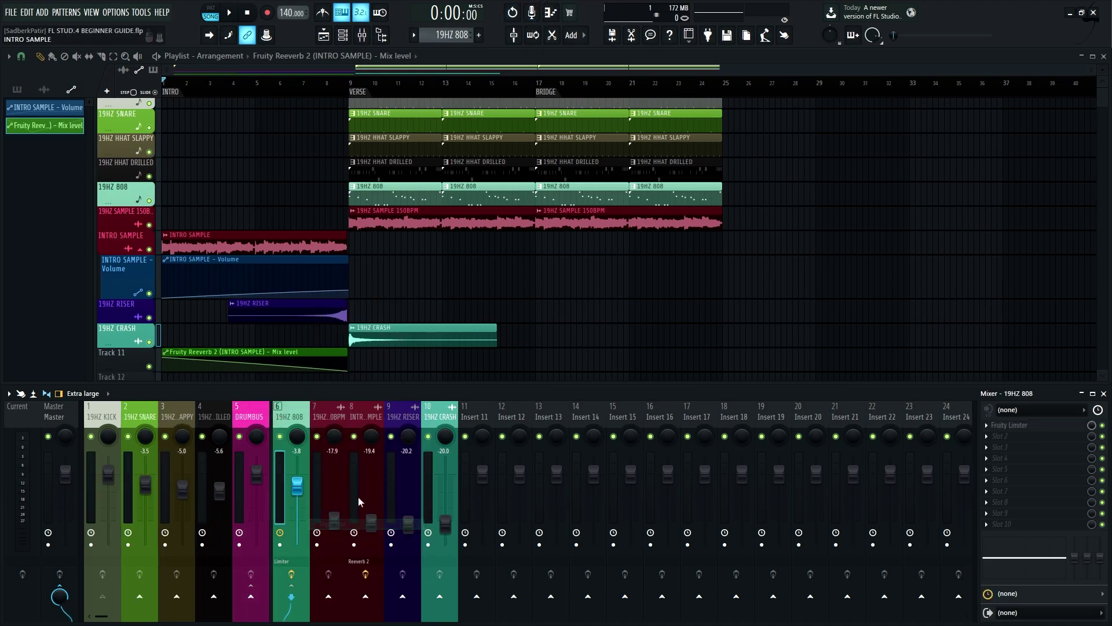
pyautogui.click(239, 414)
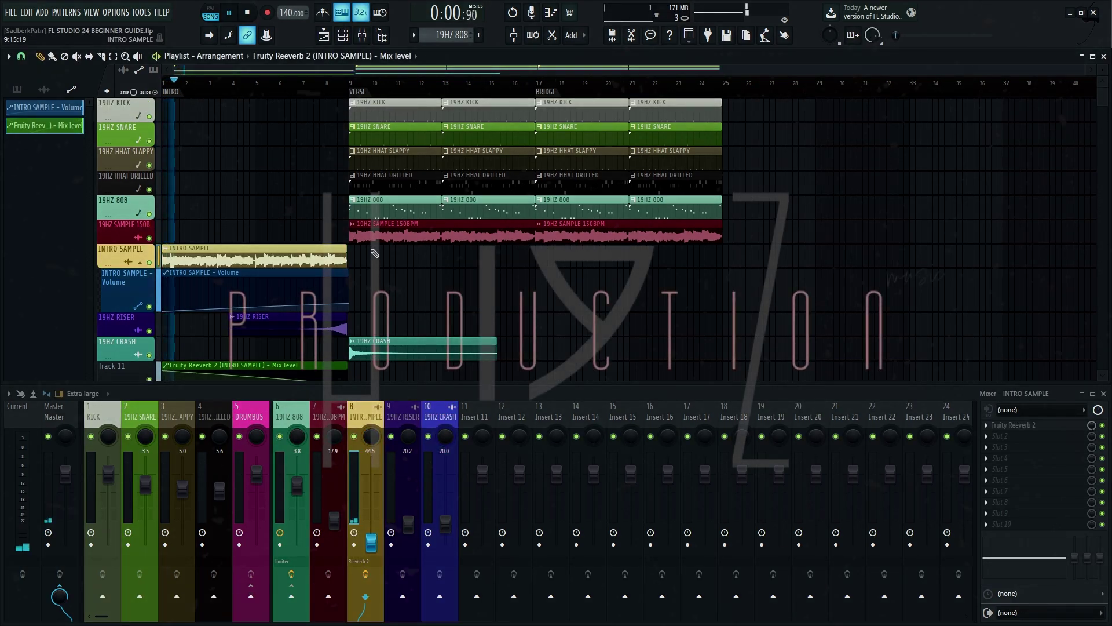
# Delete the six clips in the bridge section between bars 17 and 25
pyautogui.rightClick(565, 233)
pyautogui.rightClick(580, 204)
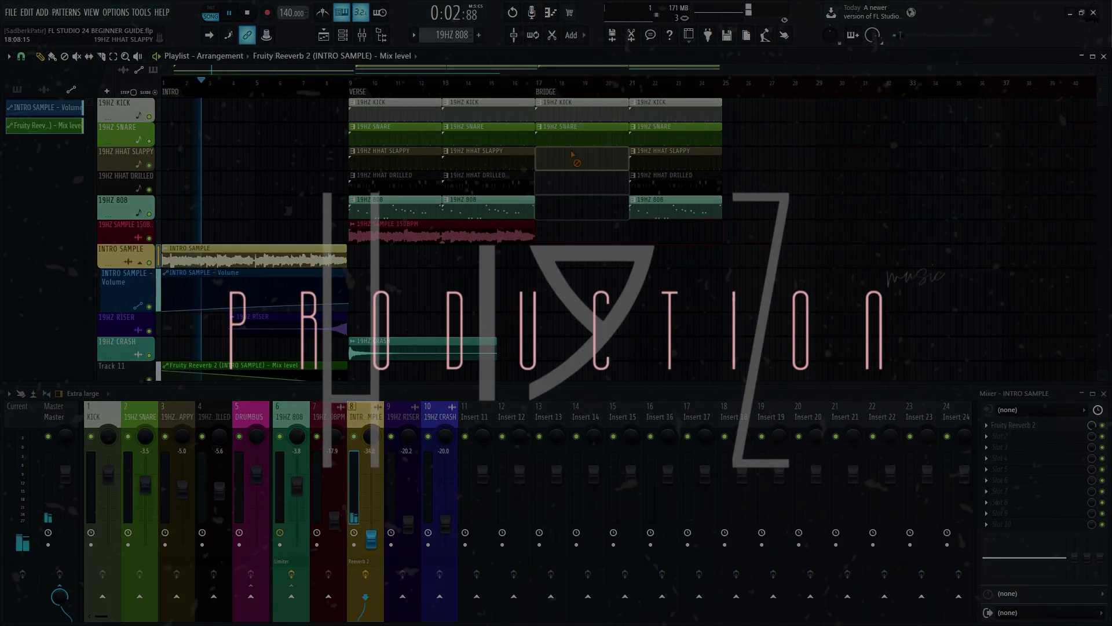
pyautogui.rightClick(579, 155)
pyautogui.rightClick(579, 111)
pyautogui.rightClick(675, 110)
pyautogui.rightClick(675, 204)
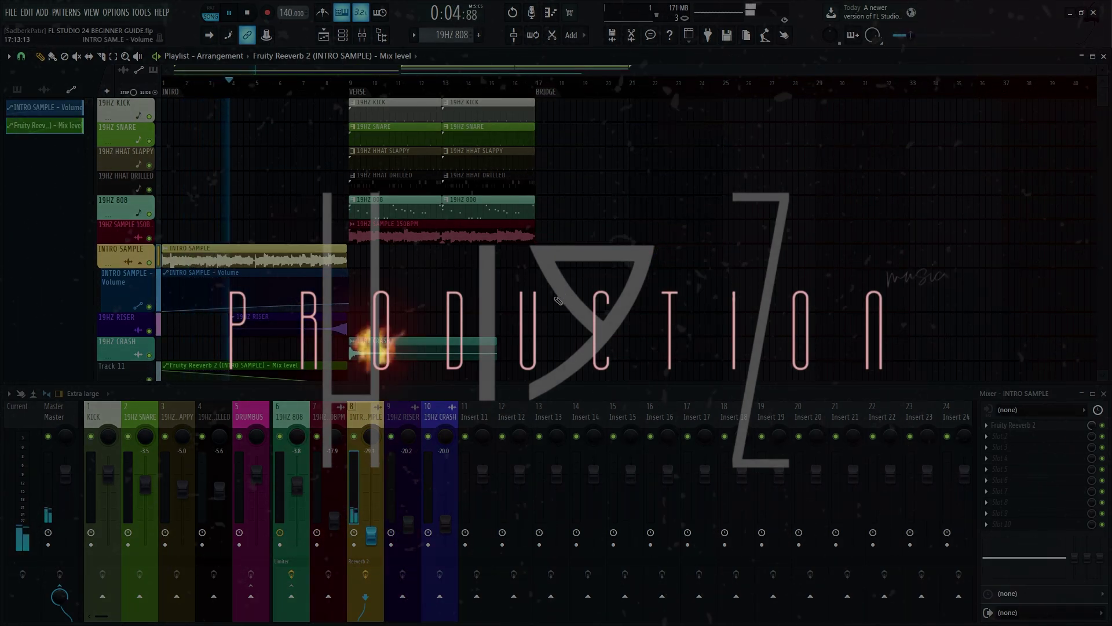